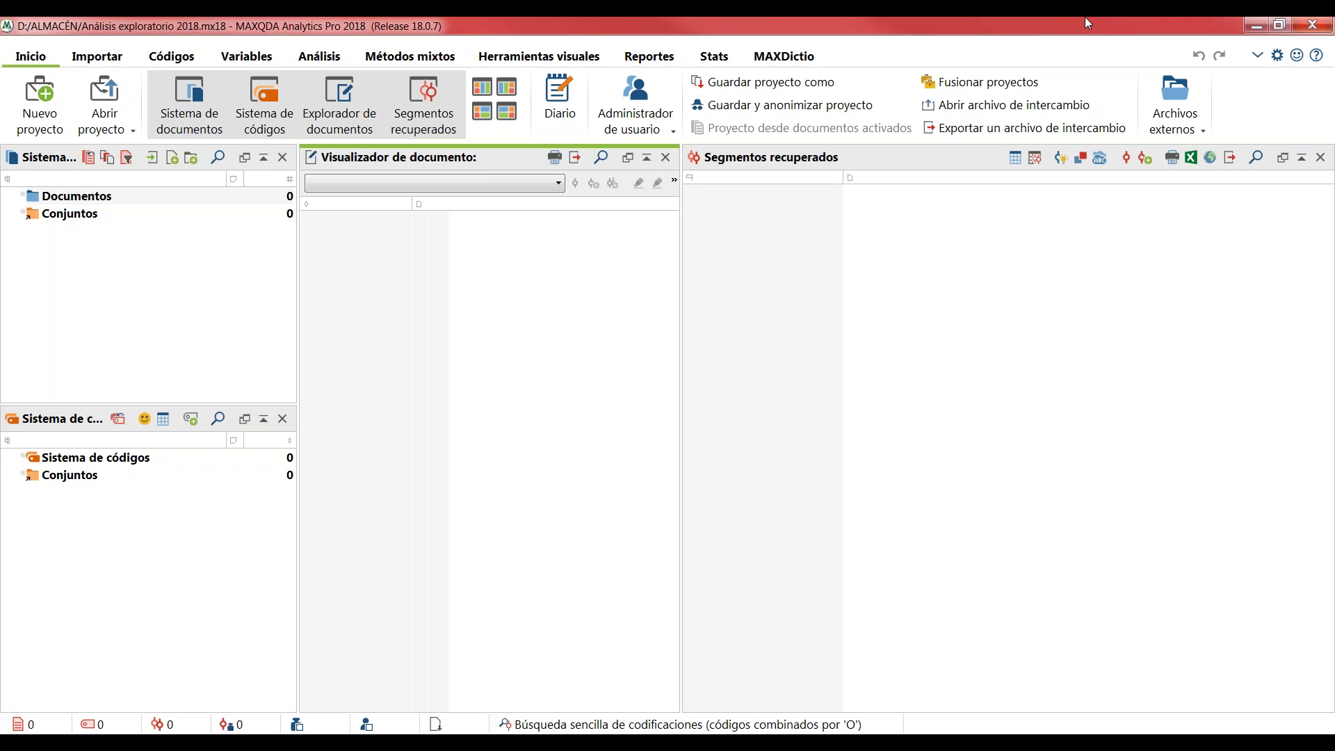
# - Switch to the Excel workbook 2015 TUTORIZACIÓN ONLINE PERSONALIZADA REVISADA.xlsx and examine how its Textgroup and Textname columns are filled in
pyautogui.click(1256, 24)
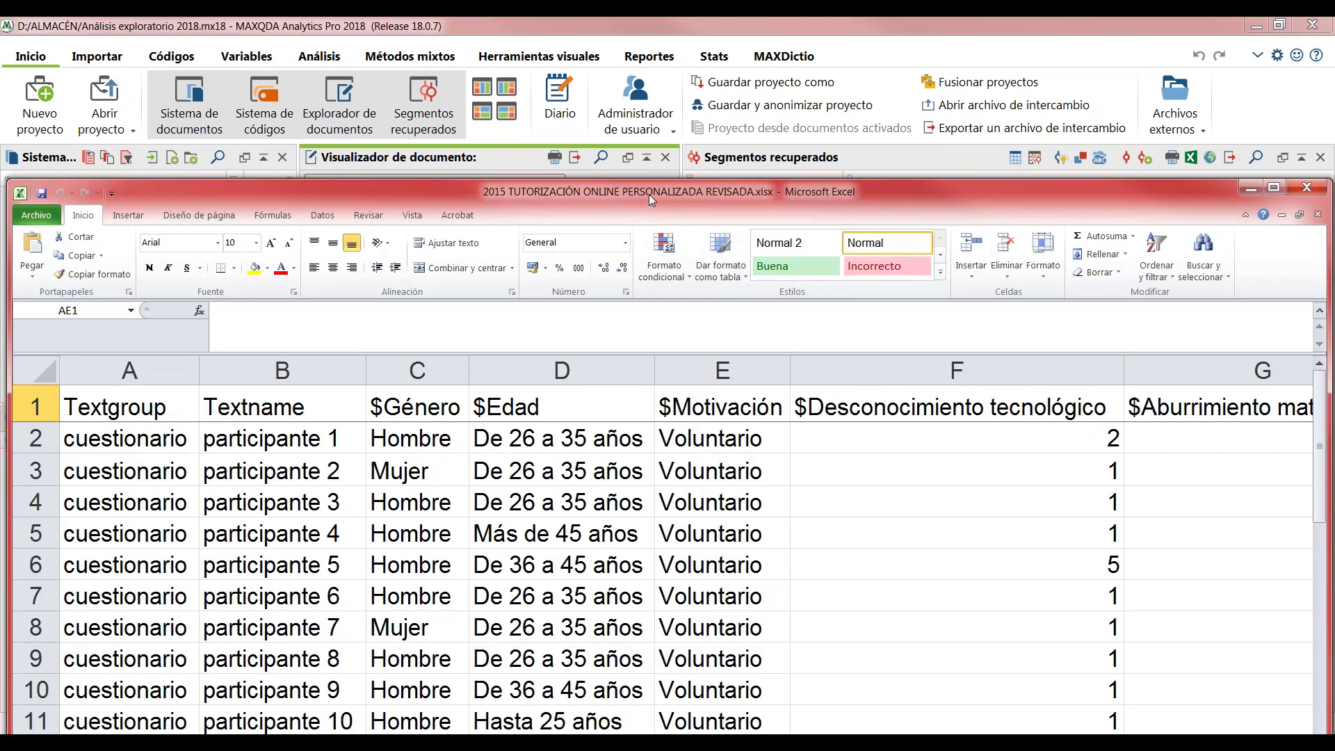
pyautogui.moveTo(649, 194); pyautogui.dragTo(641, 43)
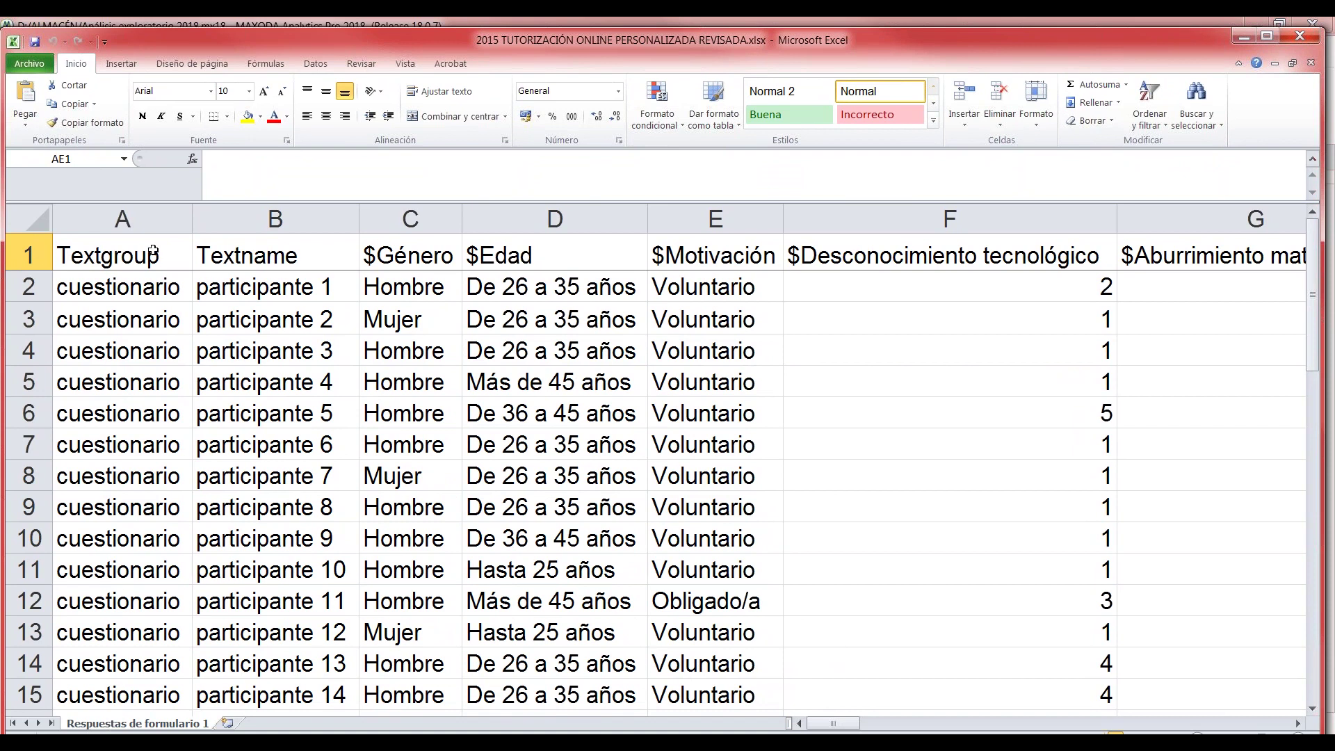
pyautogui.moveTo(318, 40); pyautogui.dragTo(318, 33)
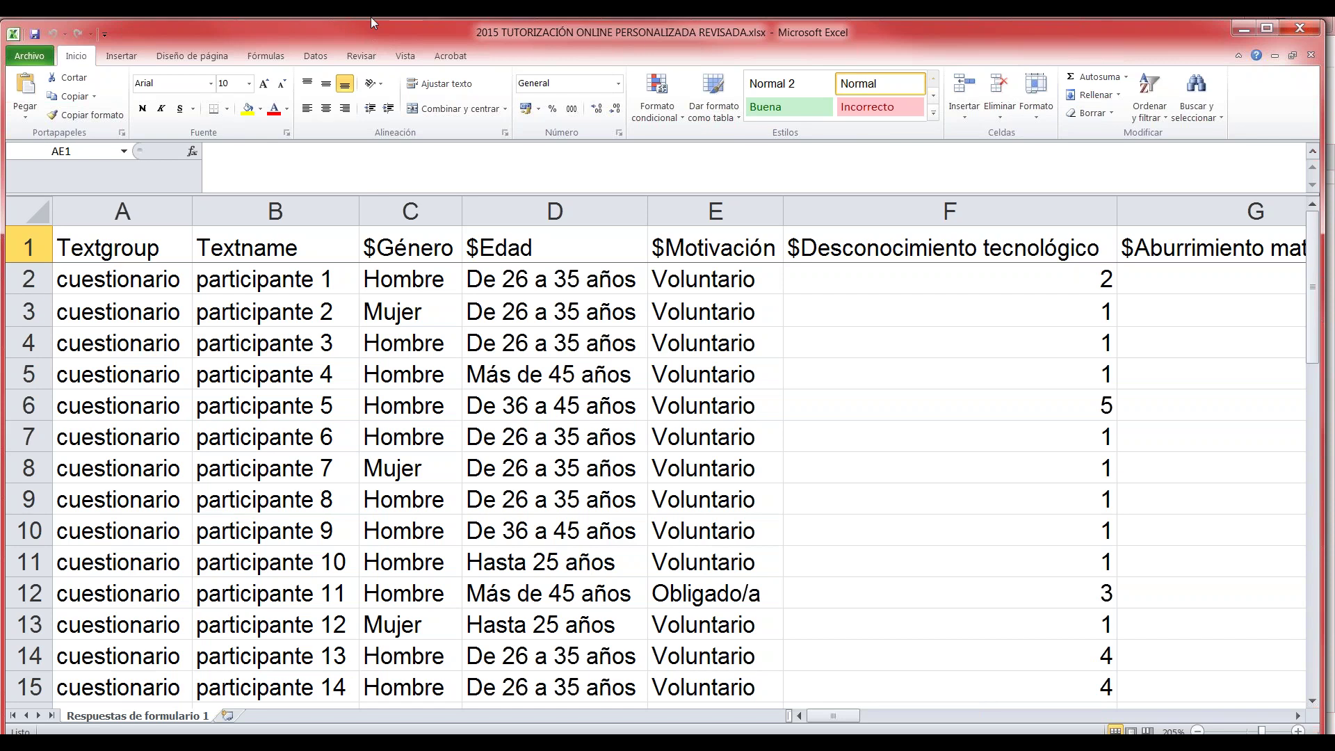
pyautogui.click(155, 252)
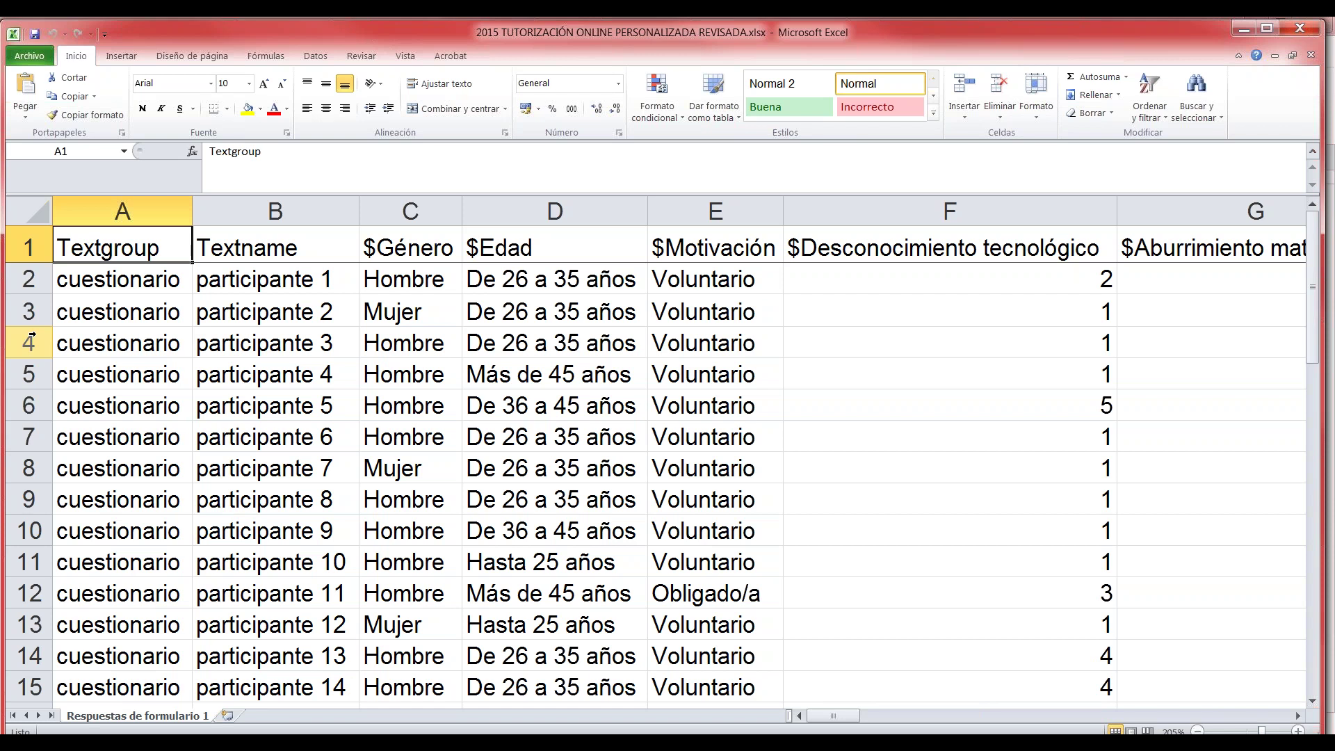
pyautogui.click(109, 284)
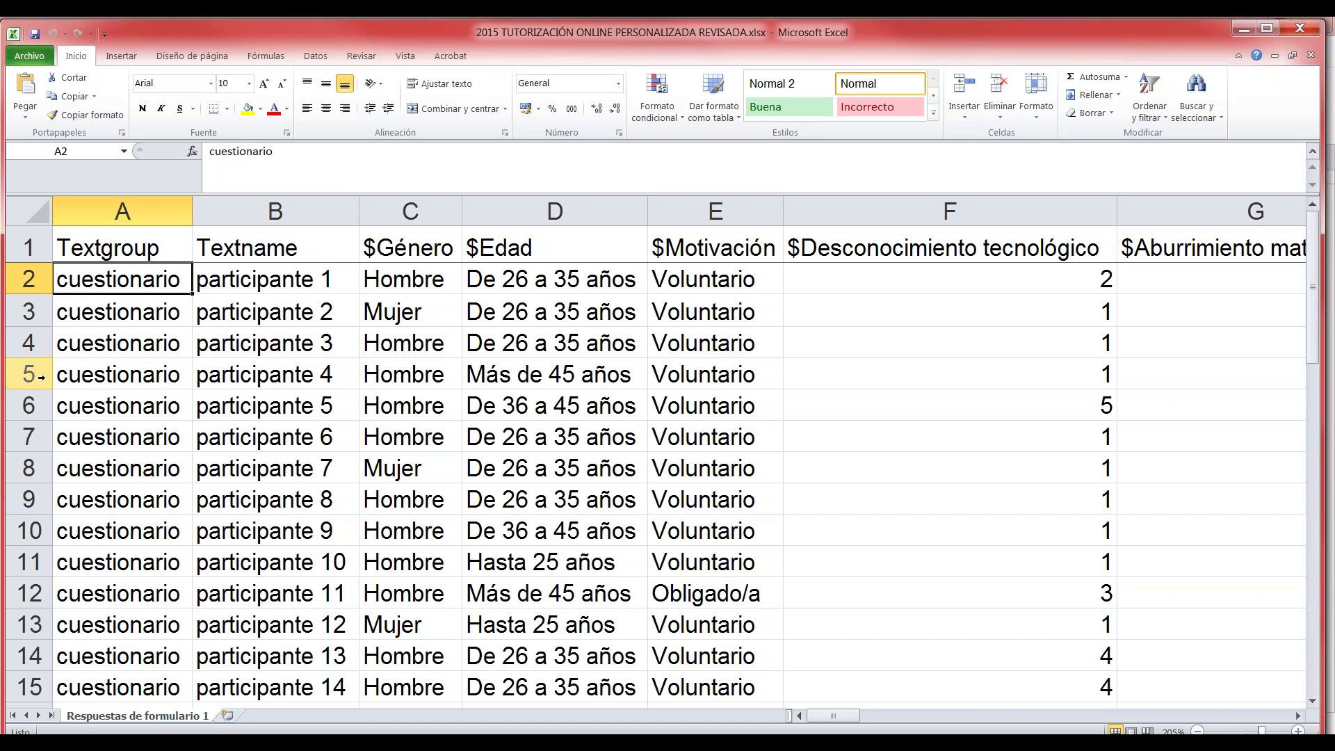
pyautogui.click(296, 244)
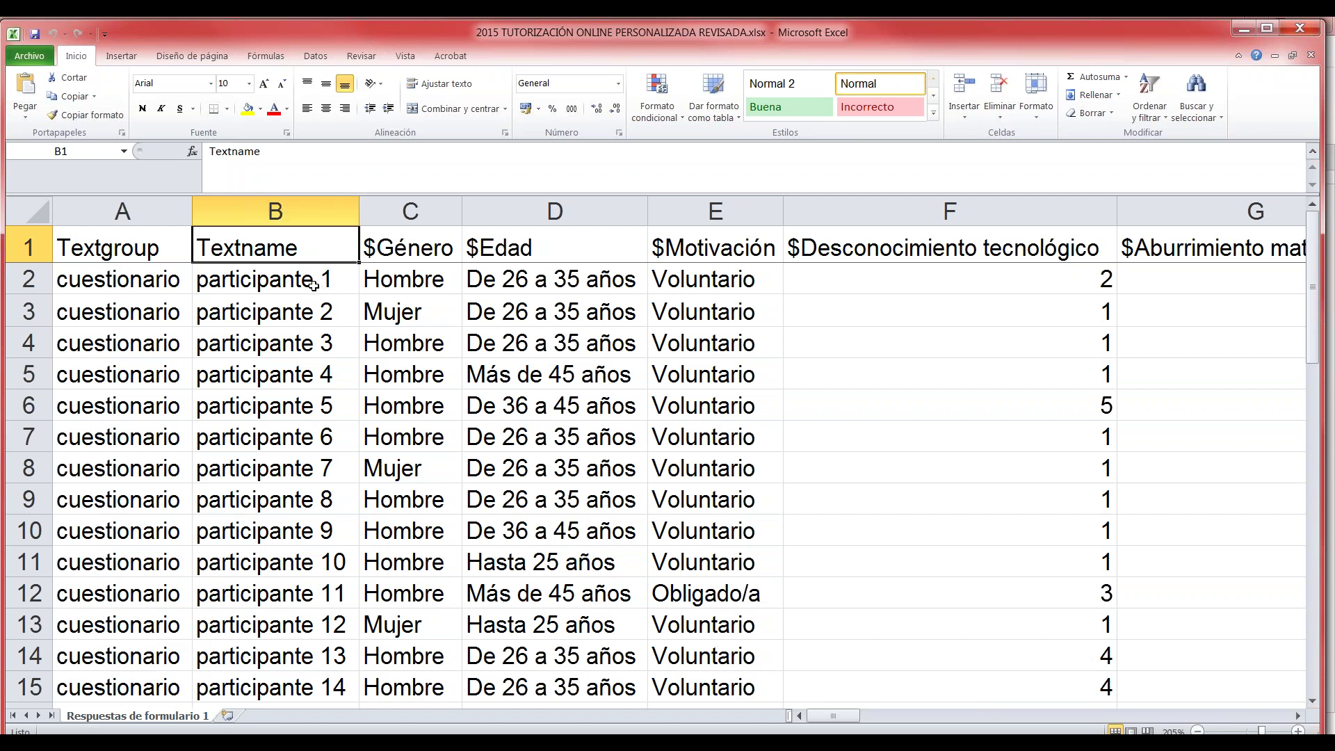
pyautogui.click(310, 313)
pyautogui.click(283, 278)
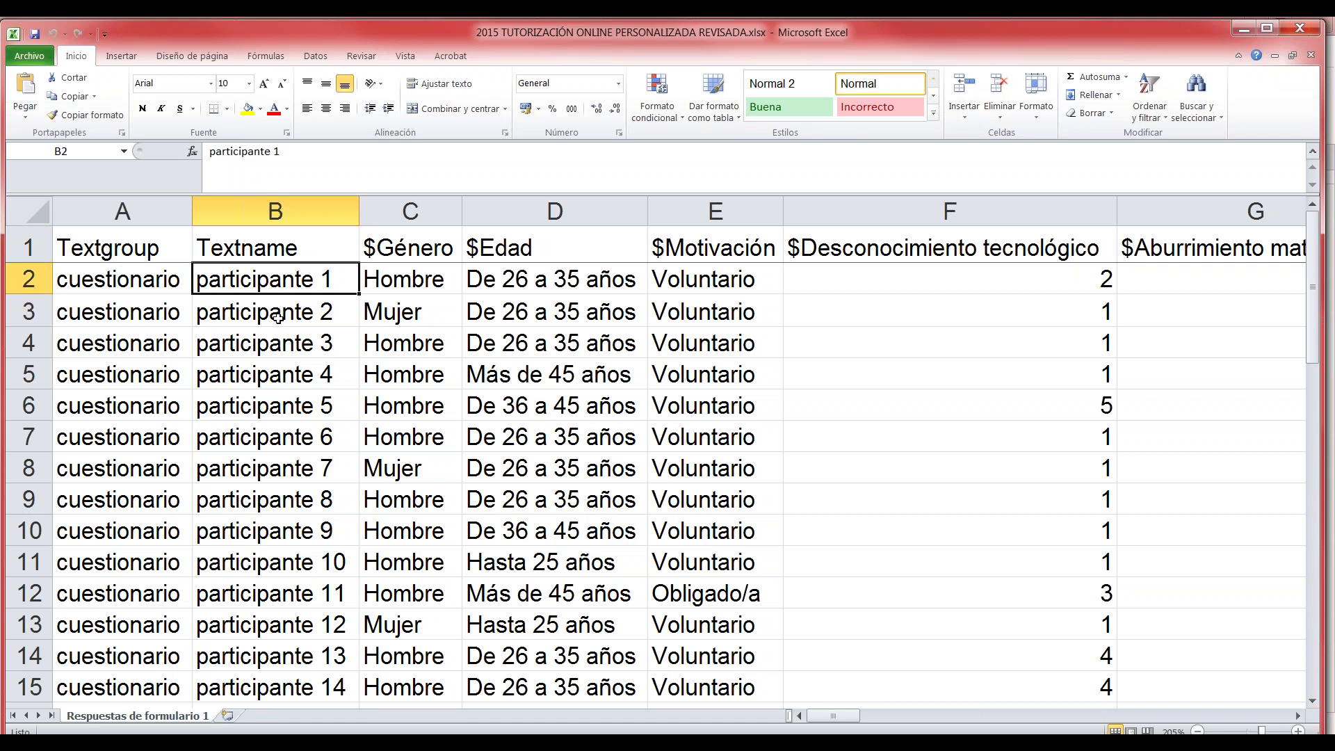
pyautogui.click(276, 316)
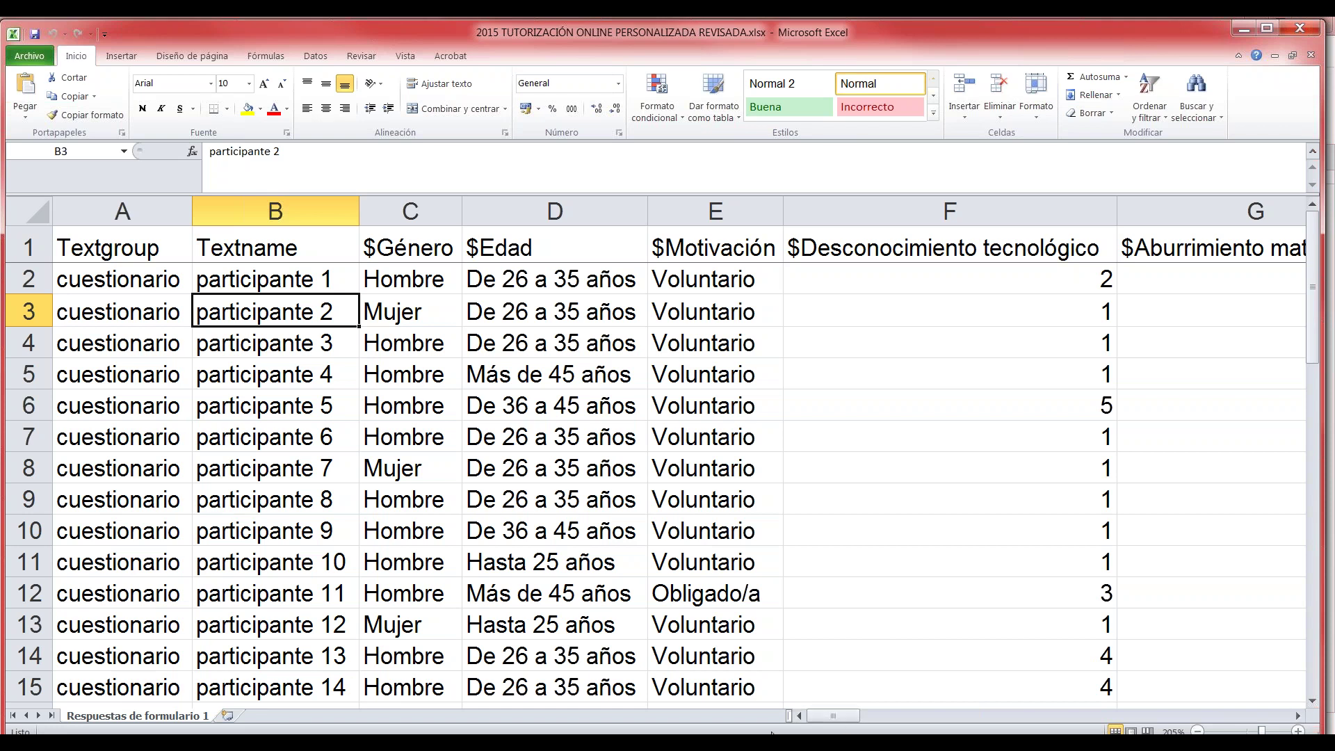
# - Examine the $-prefixed variable columns from $Género to $Disciplina y organización and the open-ended Problemas curso y soluciones column
pyautogui.click(496, 249)
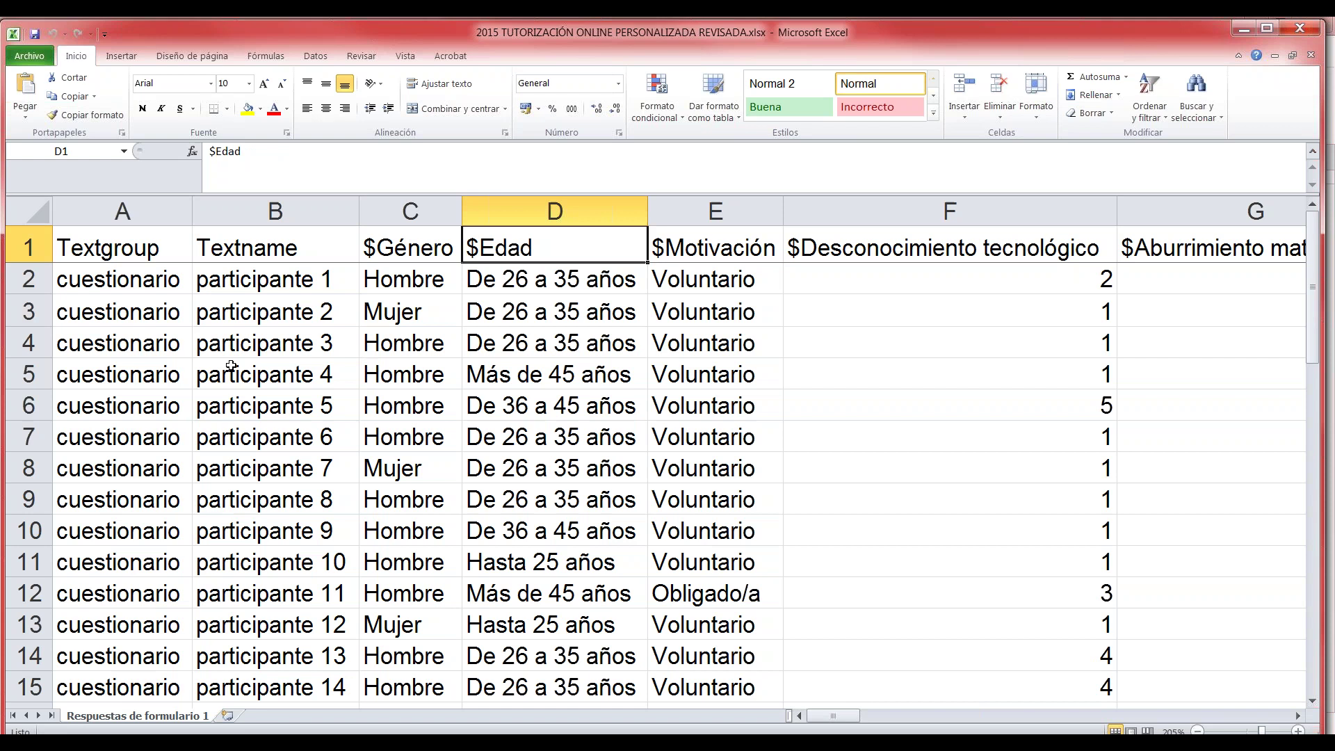
pyautogui.moveTo(462, 211); pyautogui.dragTo(467, 154)
pyautogui.click(412, 210)
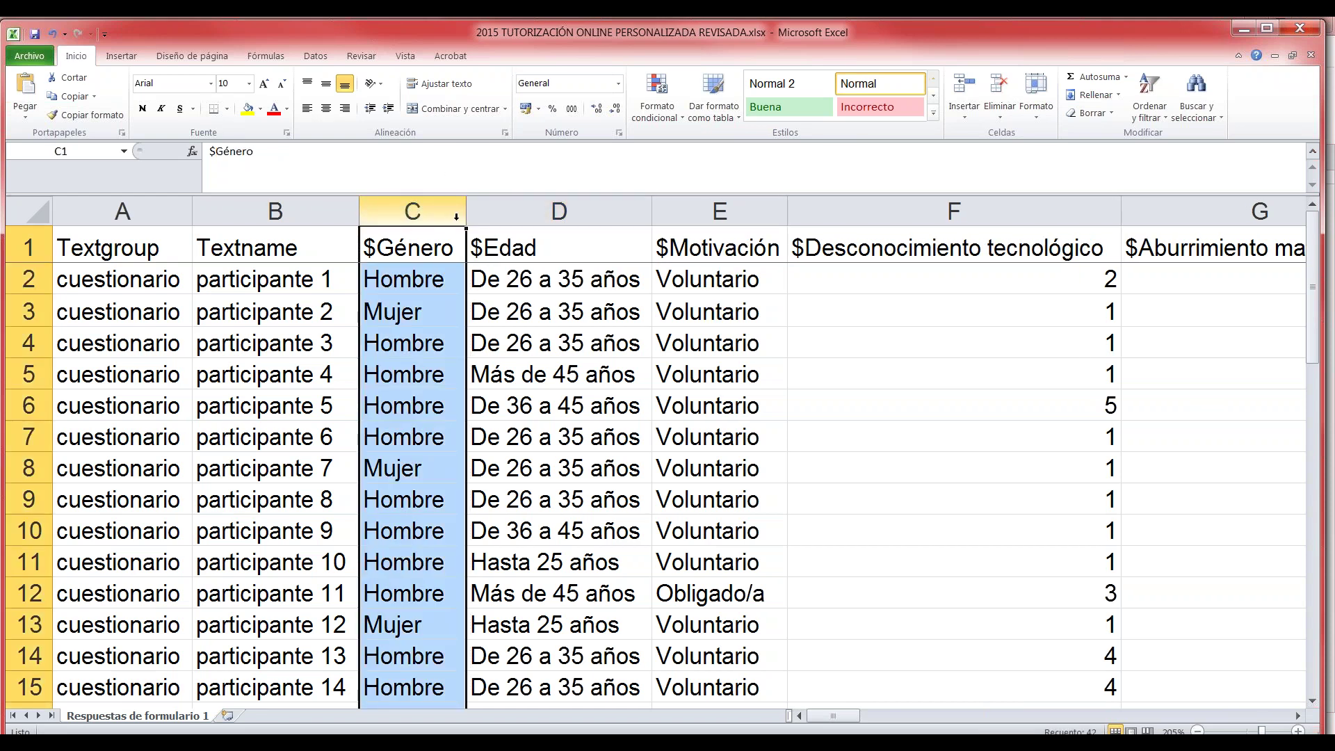
pyautogui.click(508, 247)
pyautogui.doubleClick(484, 248)
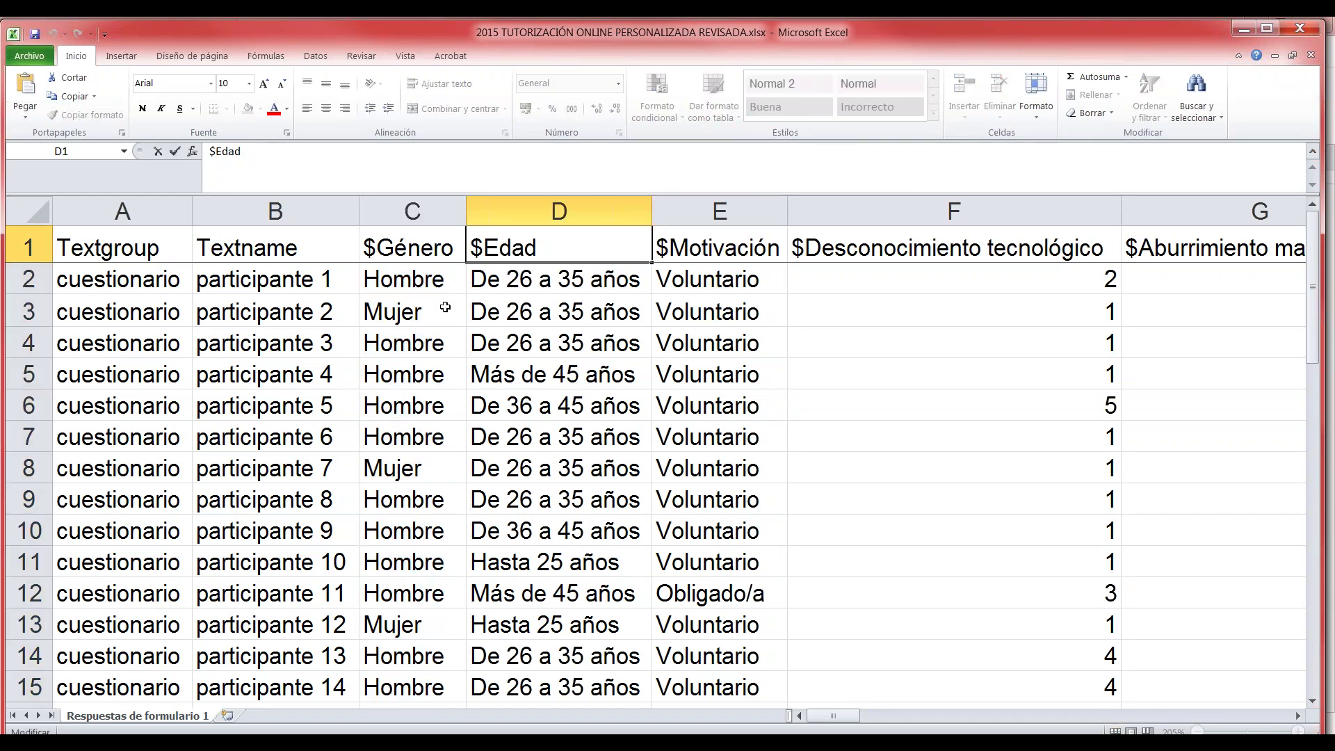
pyautogui.click(602, 331)
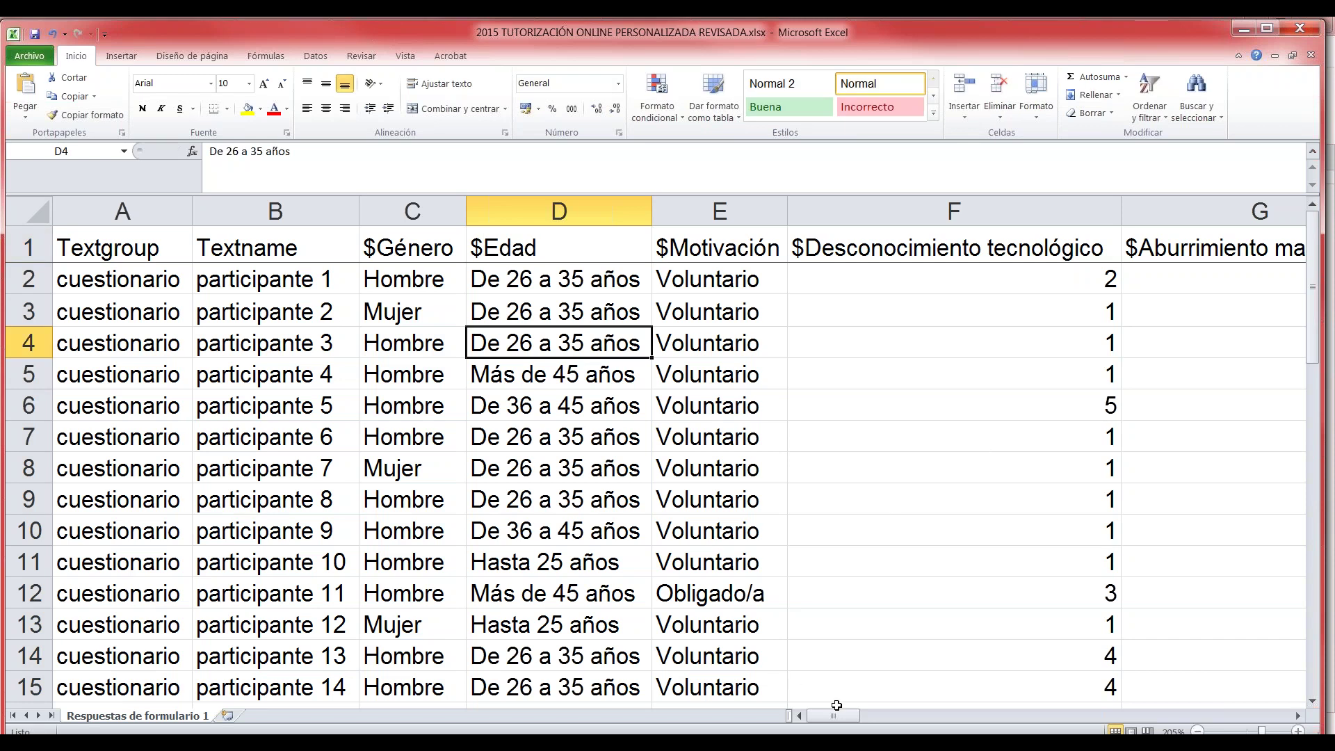
pyautogui.moveTo(840, 719); pyautogui.dragTo(896, 716)
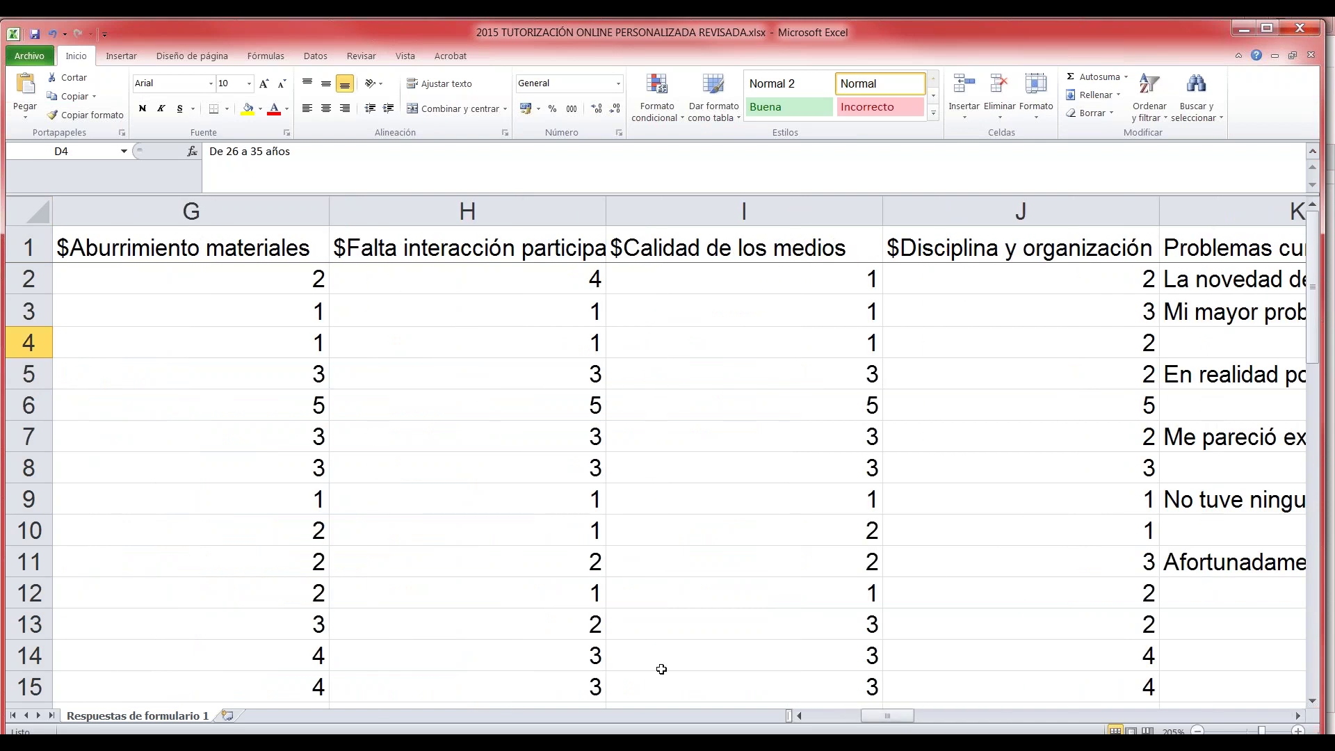
pyautogui.click(643, 245)
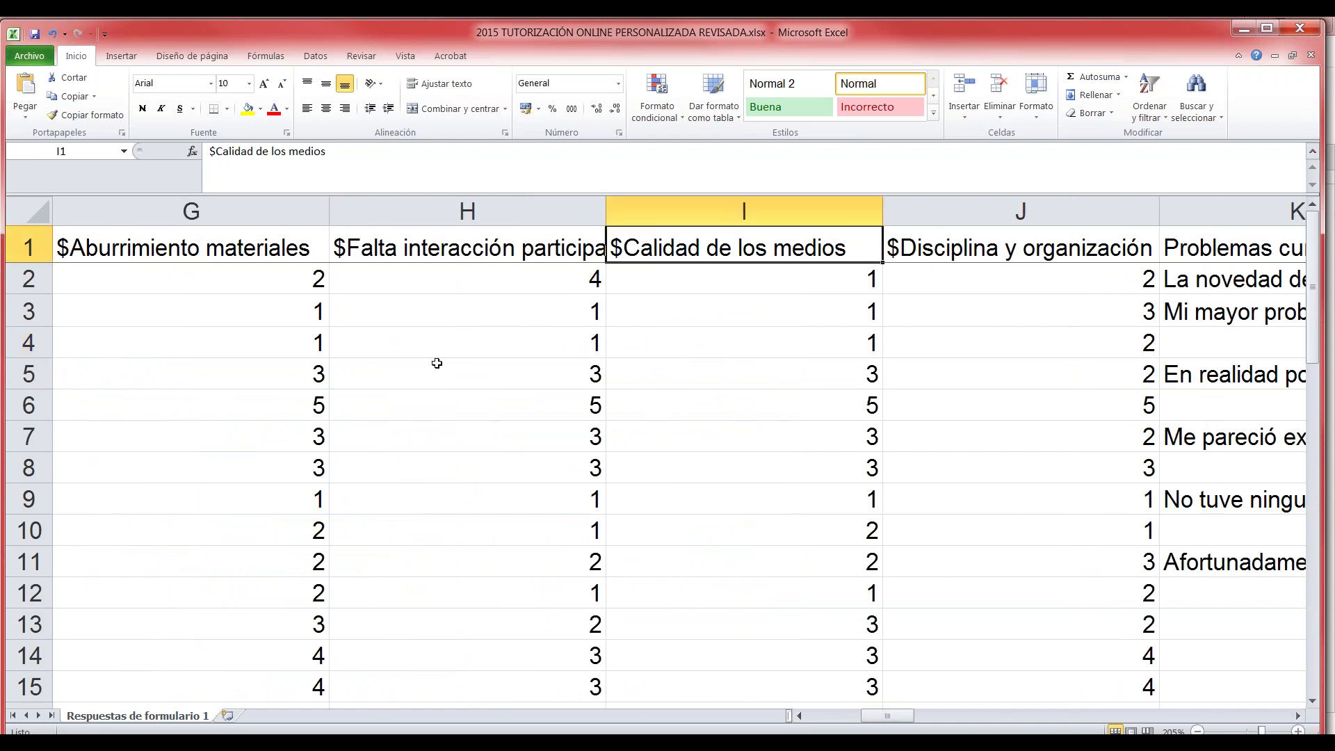
pyautogui.moveTo(894, 715); pyautogui.dragTo(904, 716)
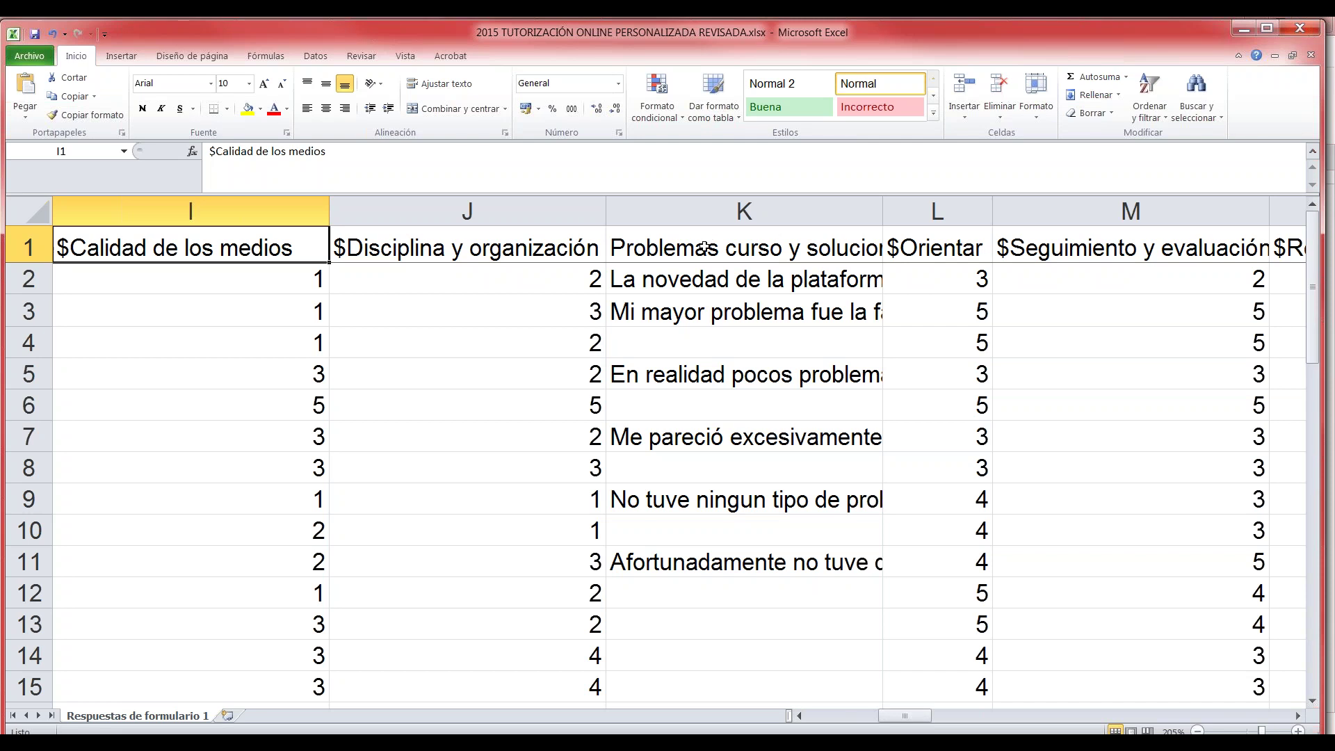
pyautogui.click(695, 251)
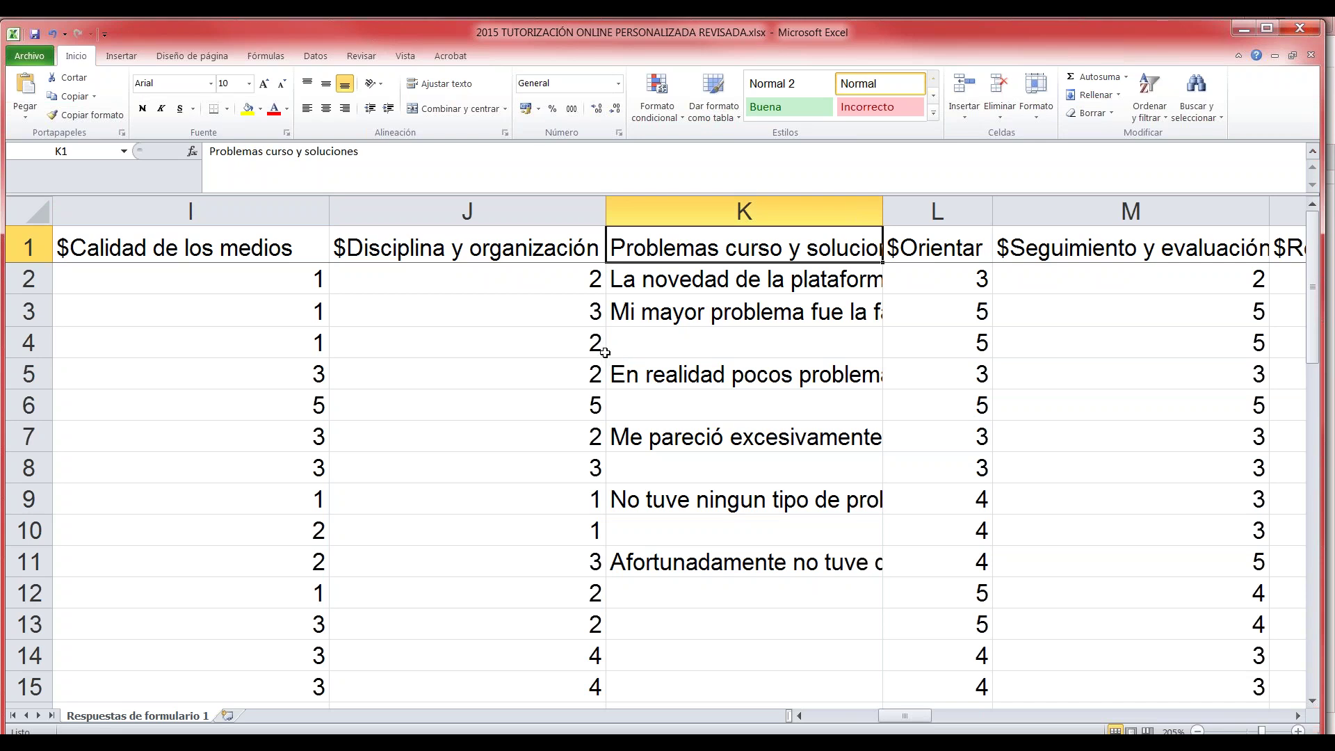
pyautogui.click(759, 282)
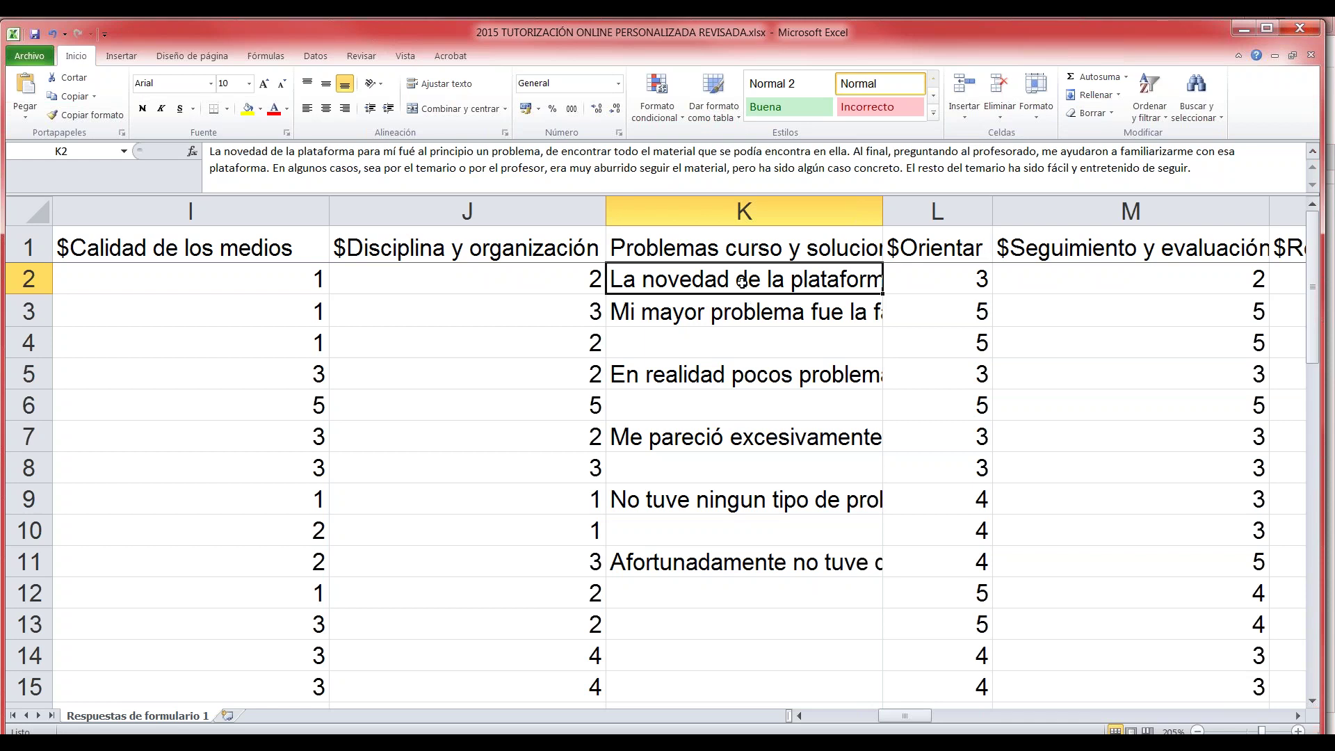
pyautogui.click(752, 255)
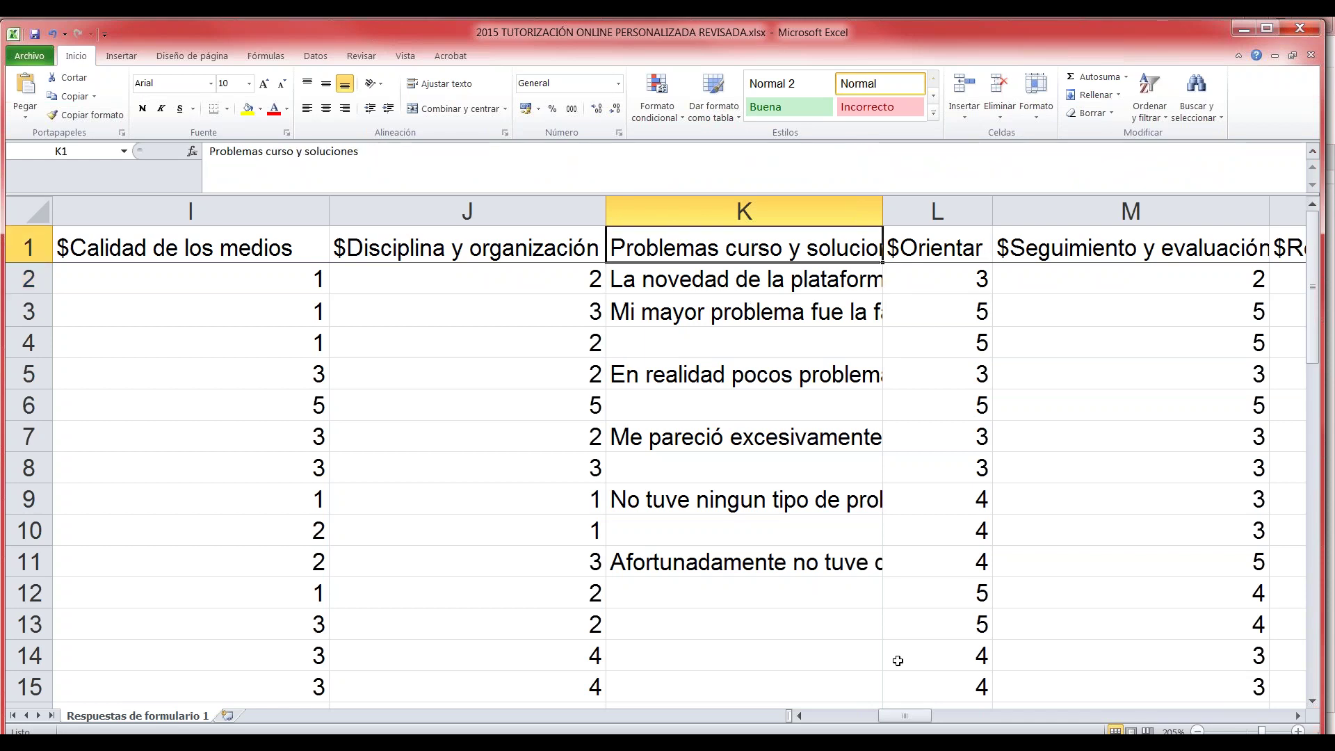
# - Examine the remaining rating columns plus Funciones tutor más relevantes and Habilidades tutor, and close the workbook without saving
pyautogui.moveTo(907, 715); pyautogui.dragTo(966, 708)
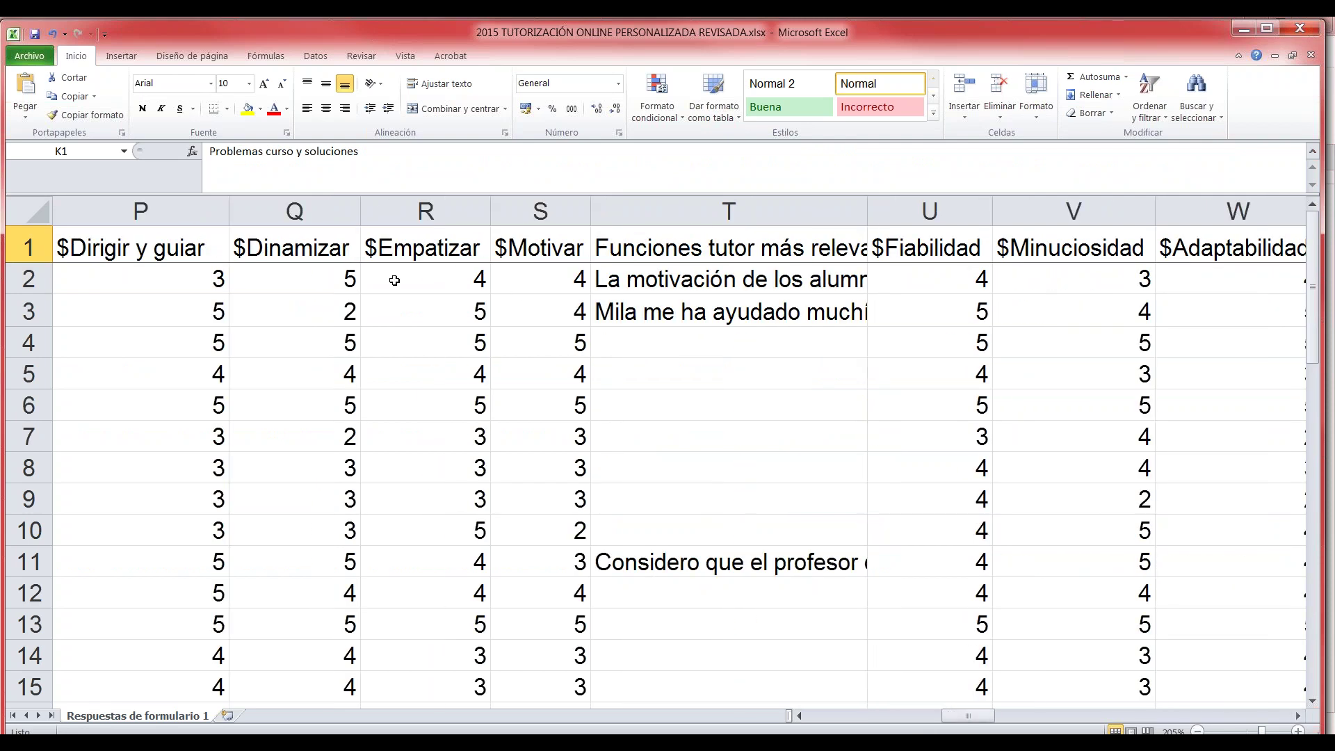
pyautogui.click(389, 310)
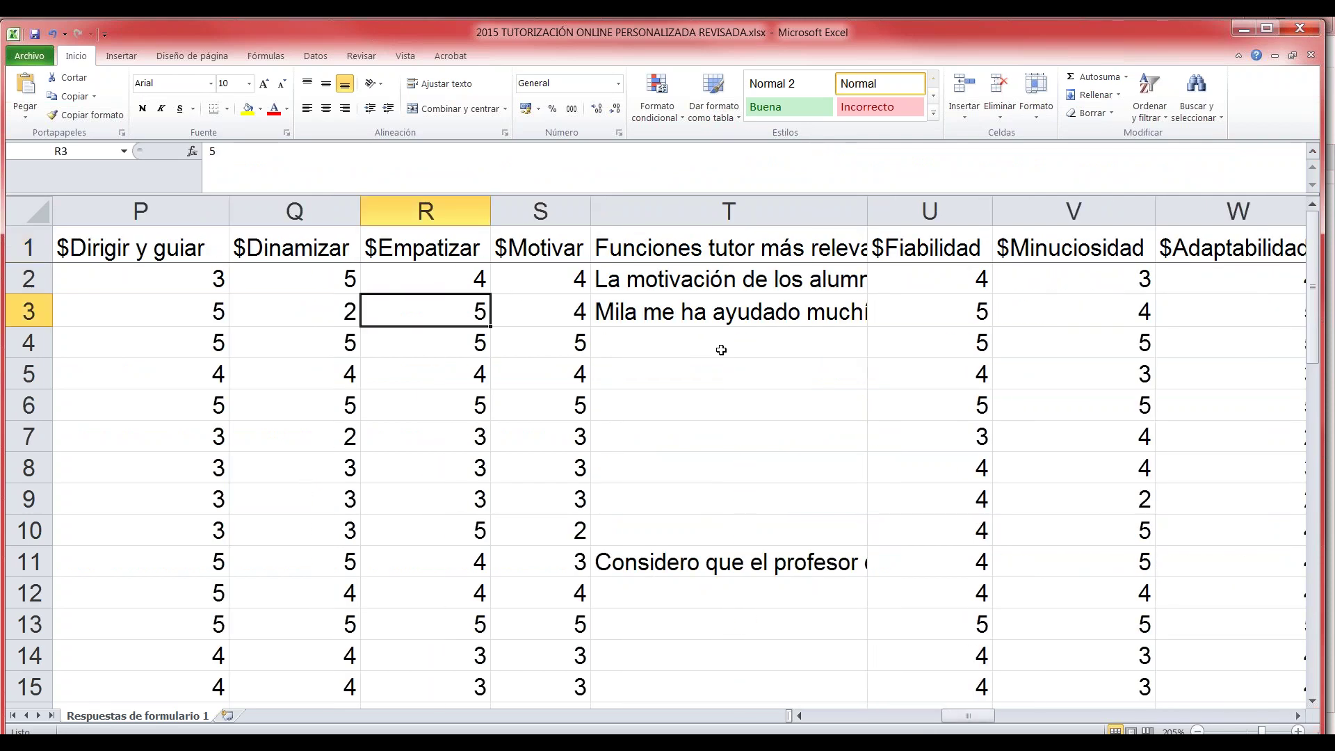
pyautogui.click(721, 245)
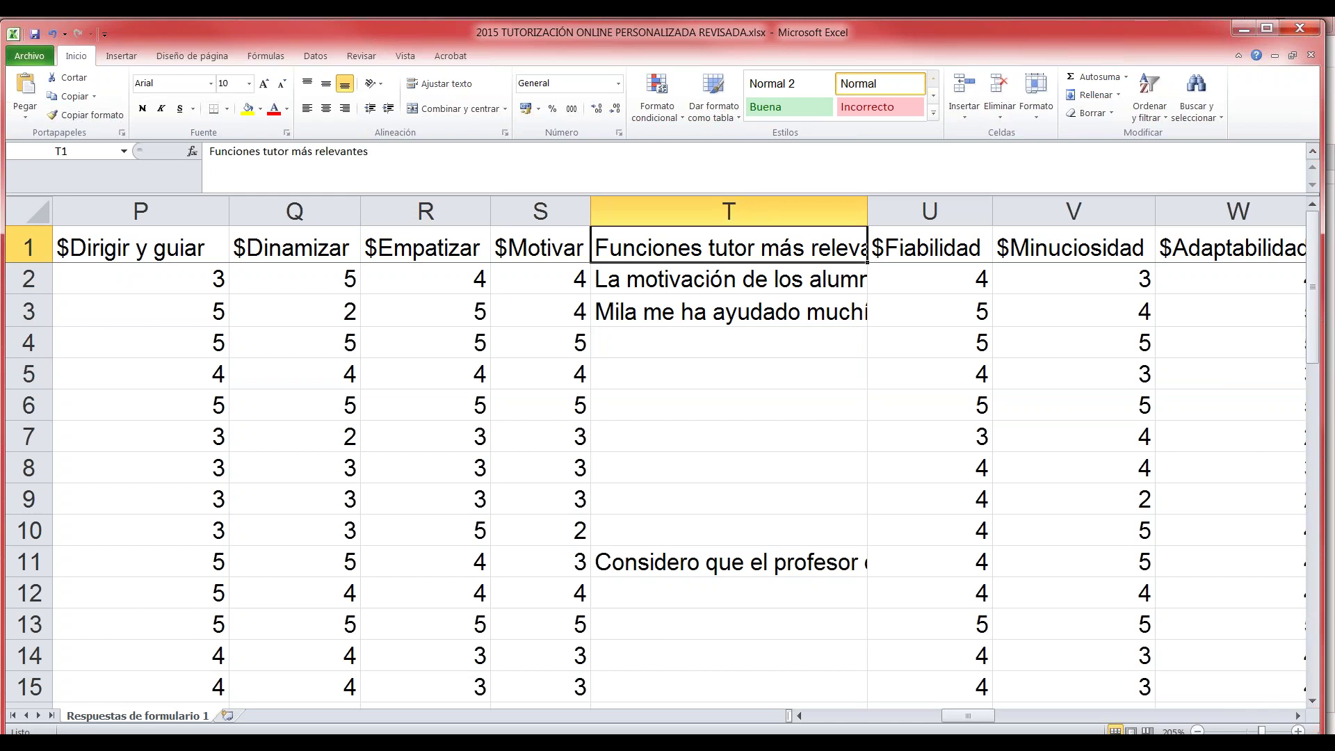
pyautogui.moveTo(963, 717); pyautogui.dragTo(1041, 720)
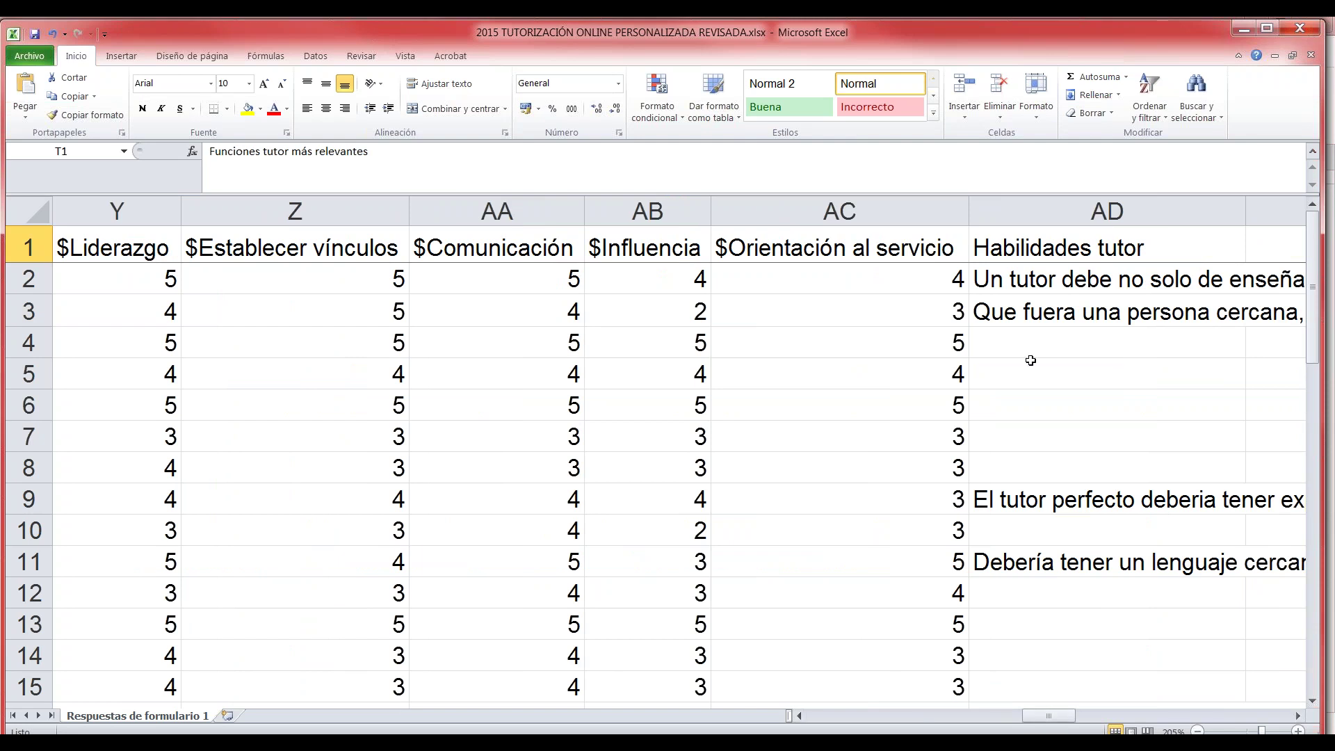
pyautogui.click(1007, 243)
pyautogui.click(758, 252)
pyautogui.click(643, 253)
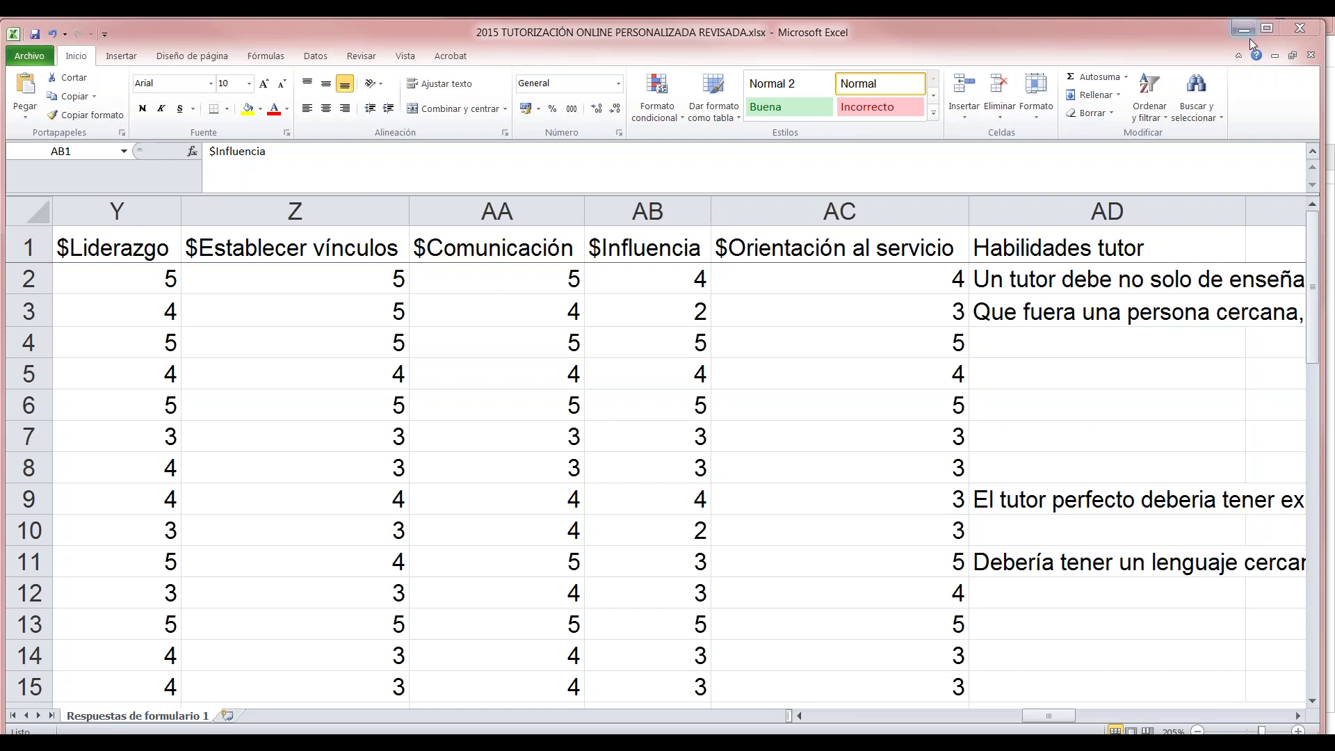
pyautogui.click(1290, 29)
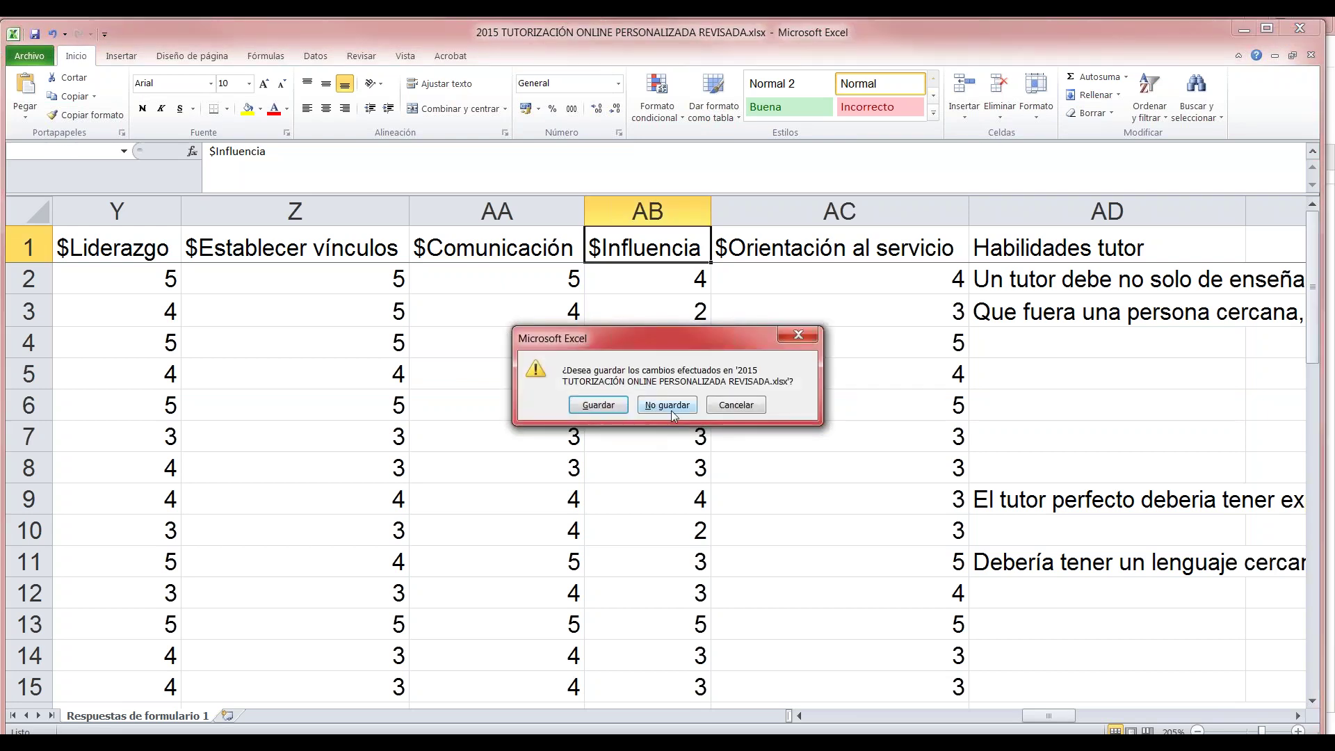
pyautogui.click(666, 406)
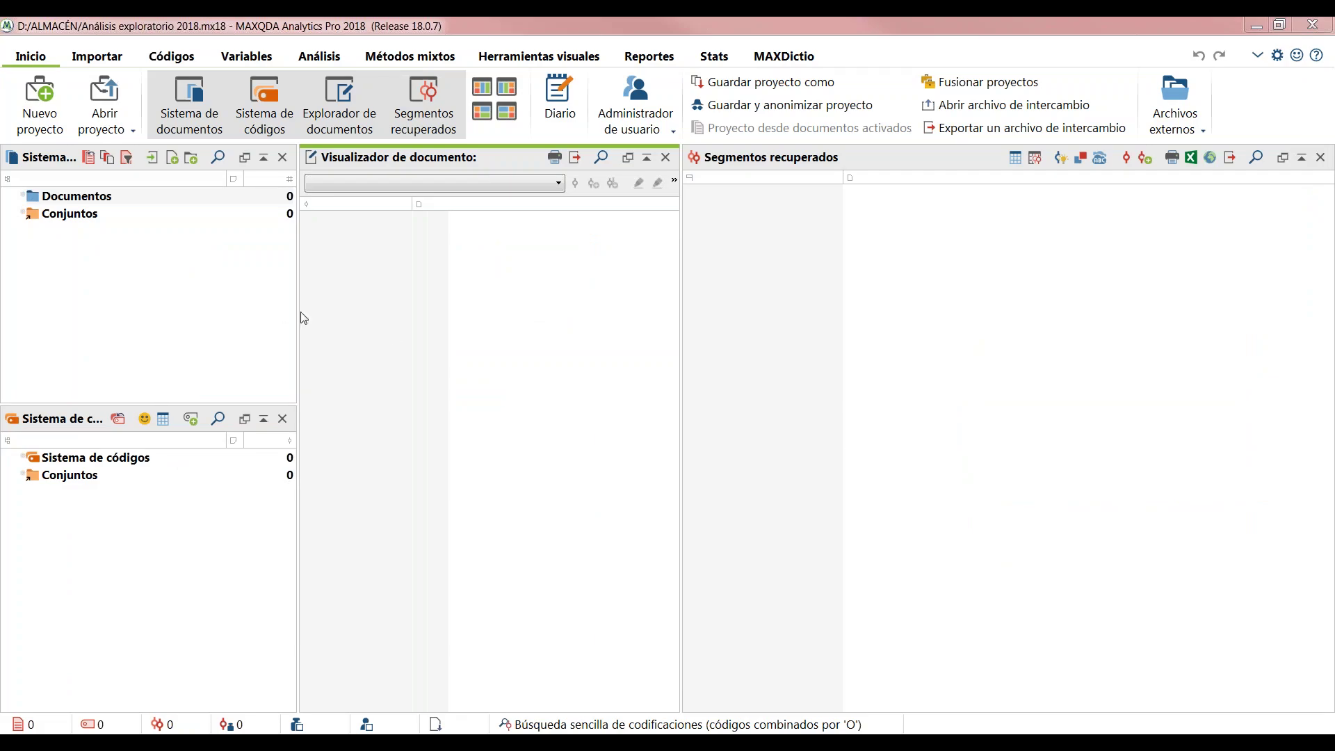
# - In MAXQDA, start a survey data import from the Excel file 2015 TUTORIZACIÓN ONLINE PERSONALIZADA REVISADA.xlsx in the Cuestionario folder
pyautogui.click(97, 61)
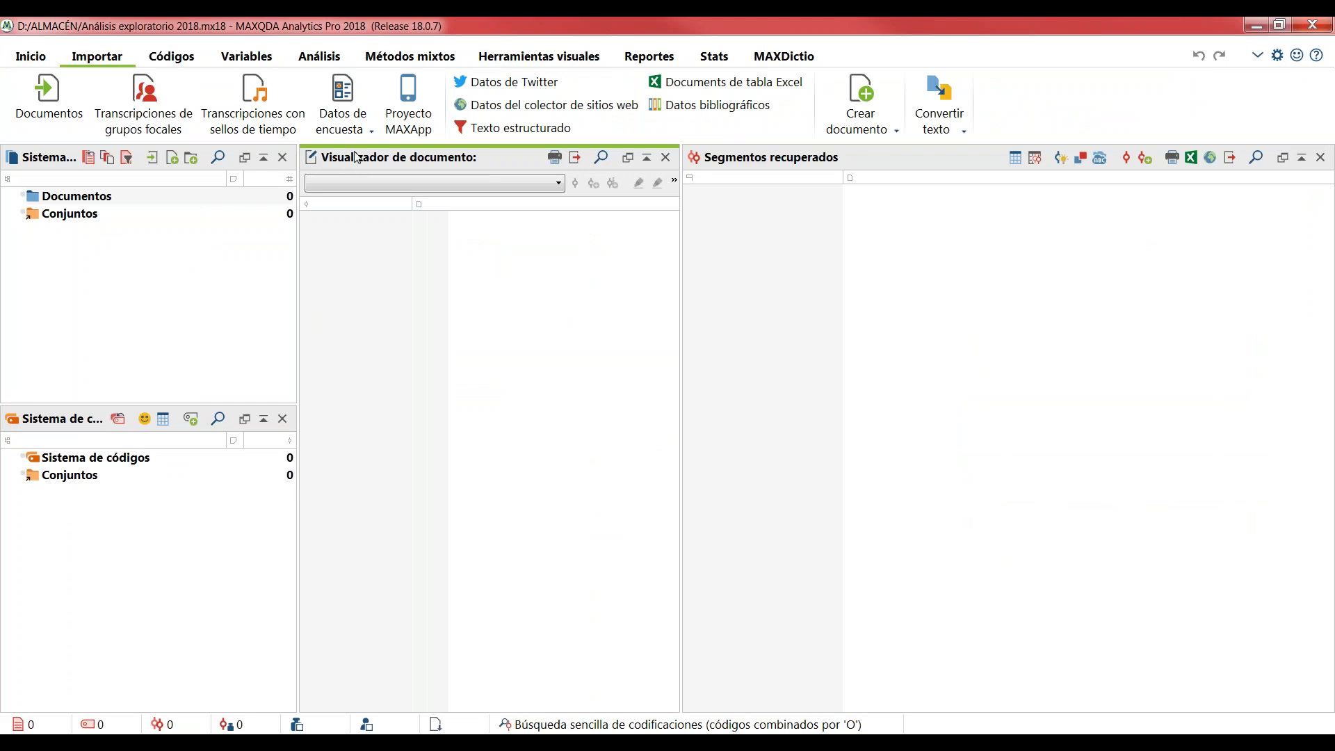
pyautogui.click(372, 138)
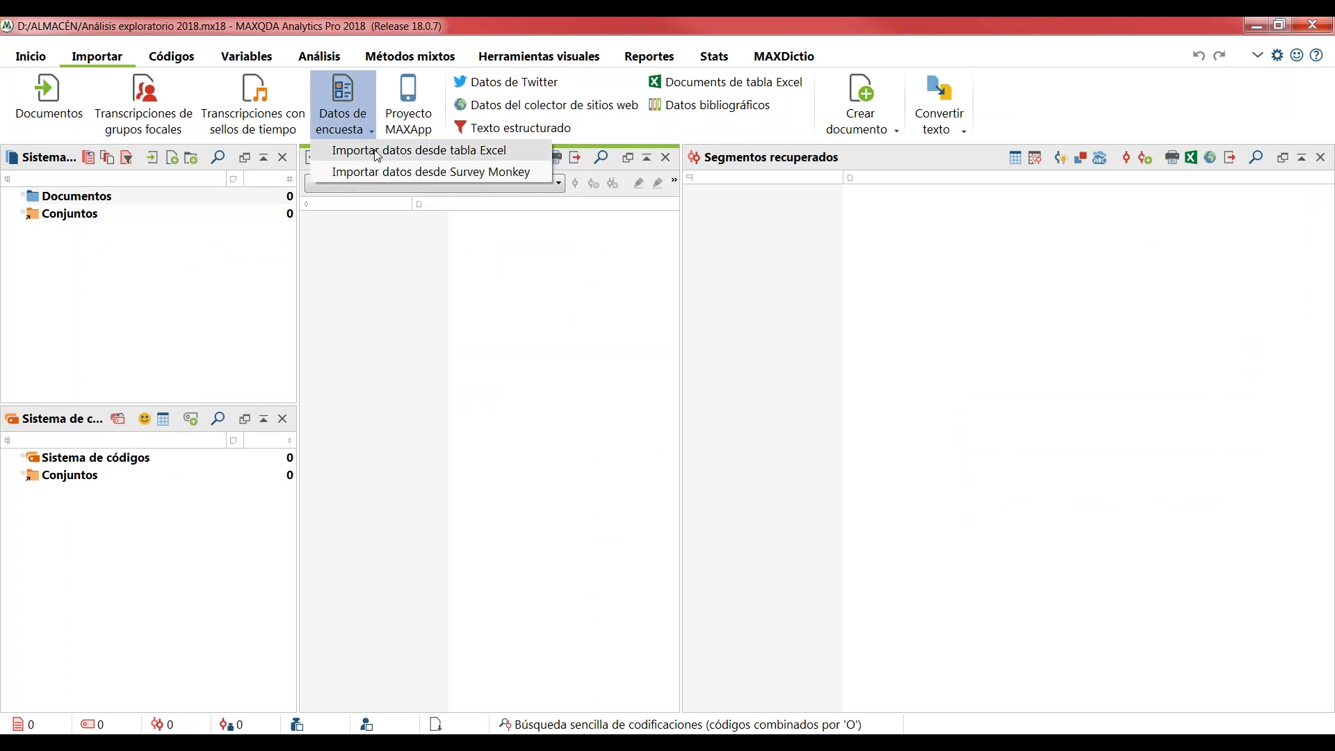
pyautogui.click(376, 153)
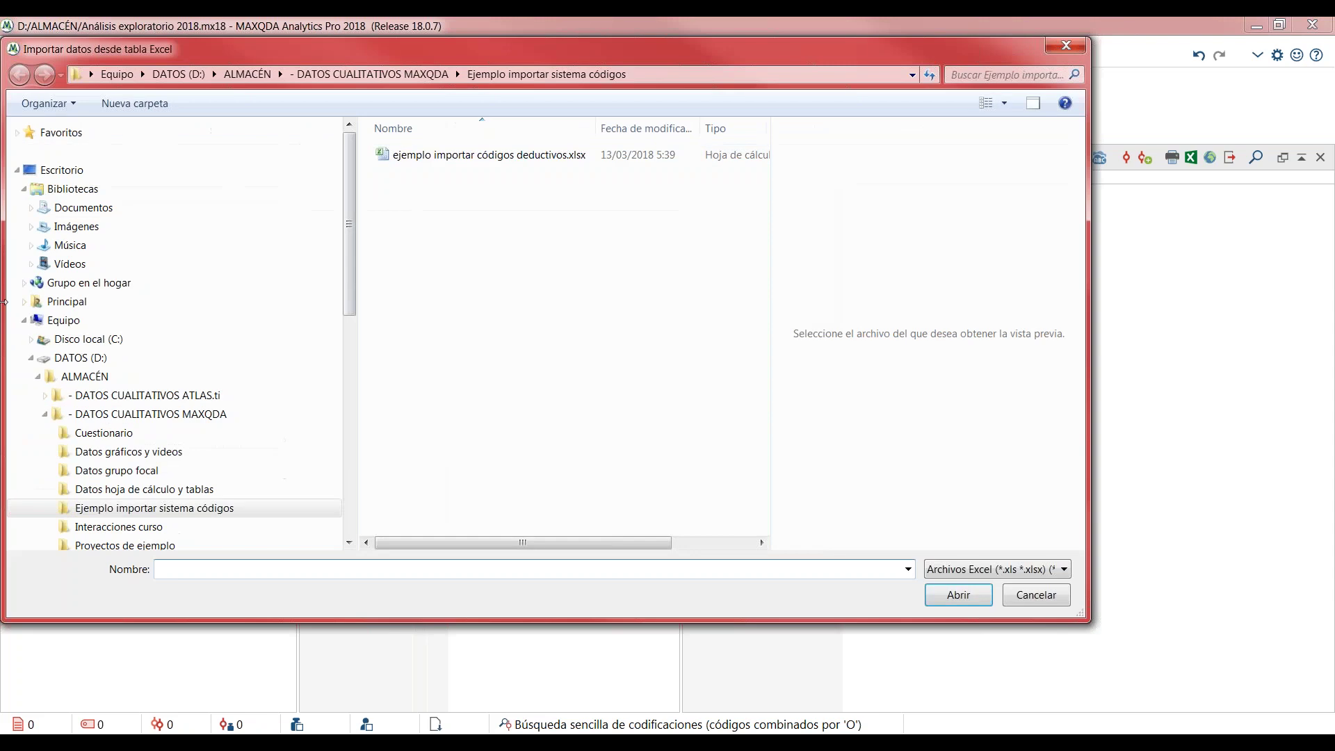
pyautogui.click(118, 435)
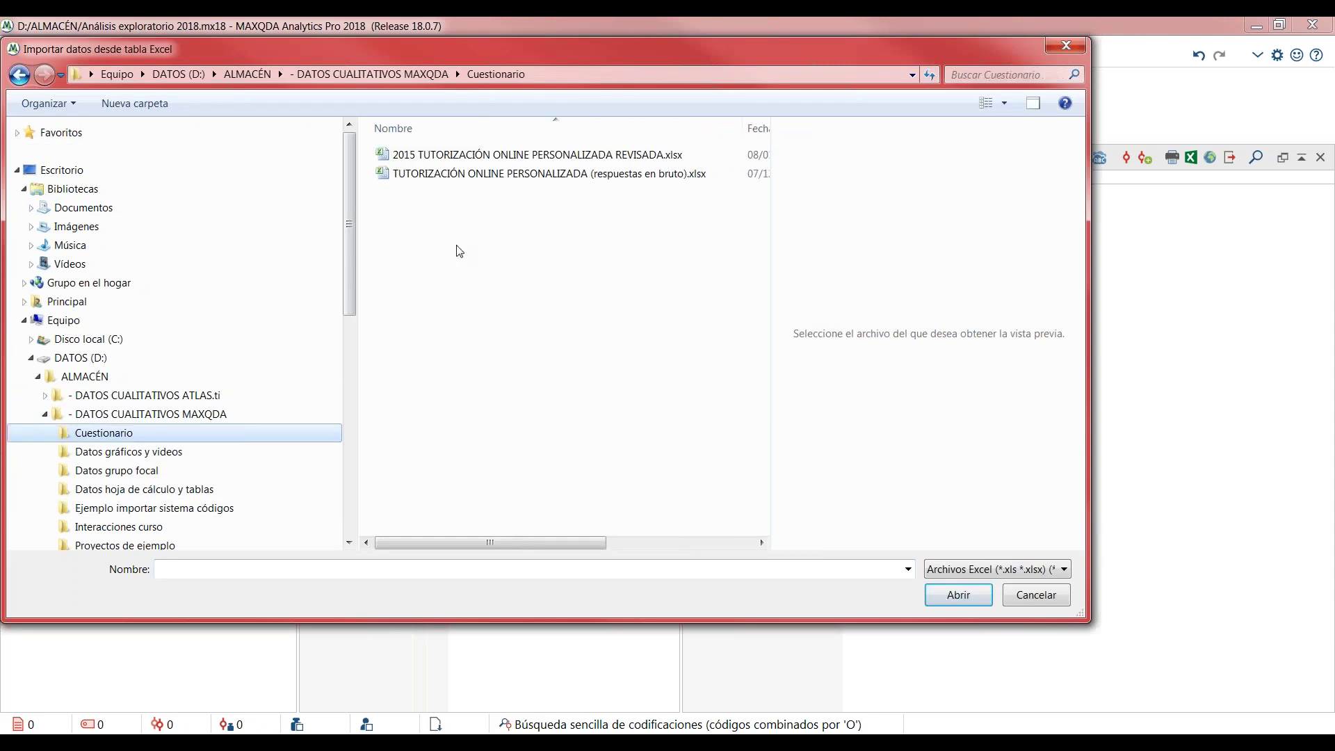
pyautogui.doubleClick(487, 155)
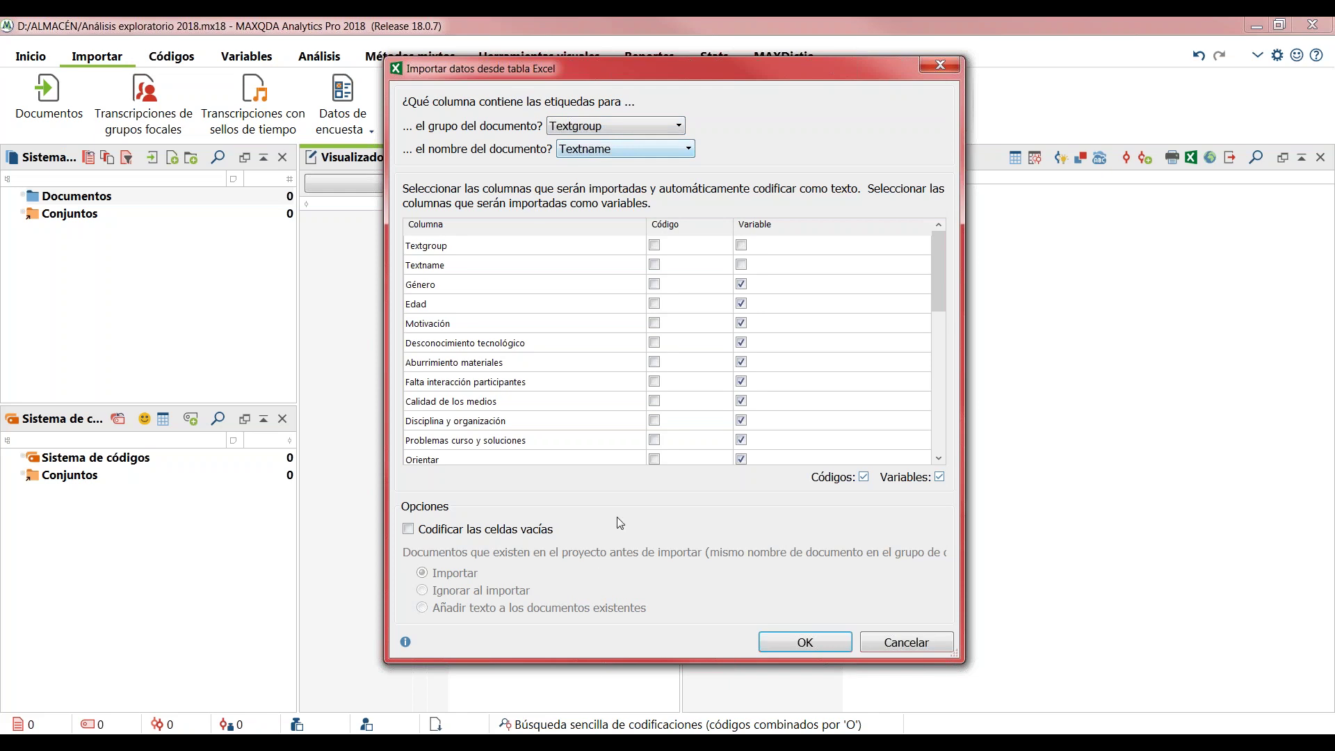
# - Import Problemas curso y soluciones, Funciones tutor más relevantes and Habilidades tutor as codes instead of variables, and accept the column selection
pyautogui.click(655, 439)
pyautogui.click(741, 439)
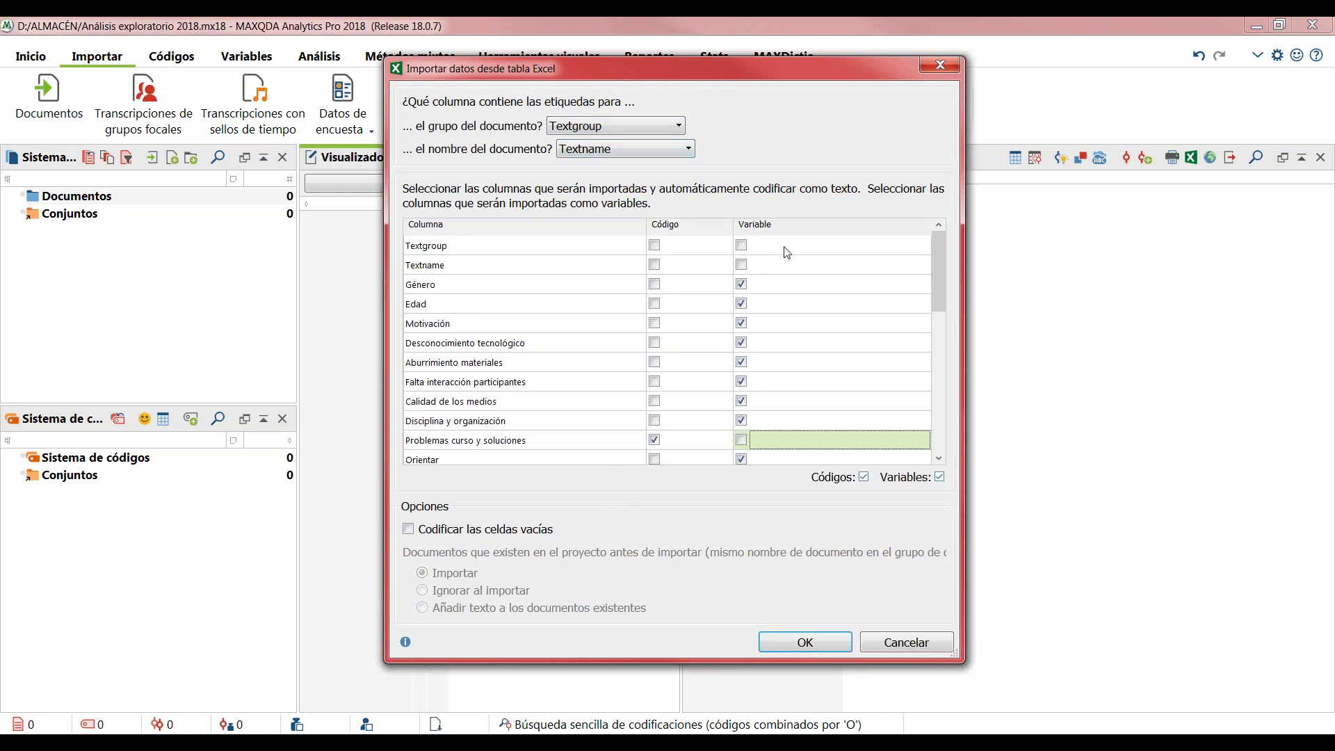
pyautogui.scroll(-1, 939, 324)
pyautogui.moveTo(939, 324); pyautogui.dragTo(939, 375)
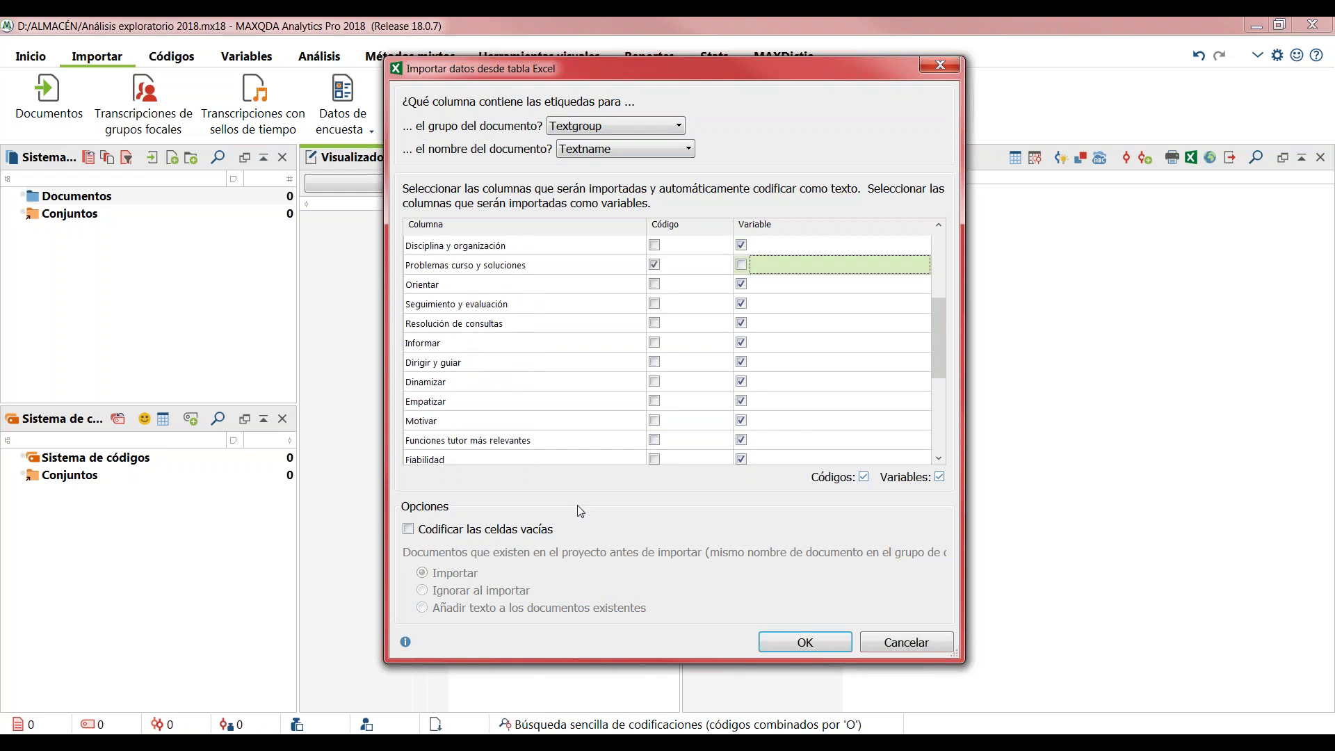
pyautogui.click(655, 440)
pyautogui.click(741, 441)
pyautogui.moveTo(939, 340); pyautogui.dragTo(949, 428)
pyautogui.click(654, 455)
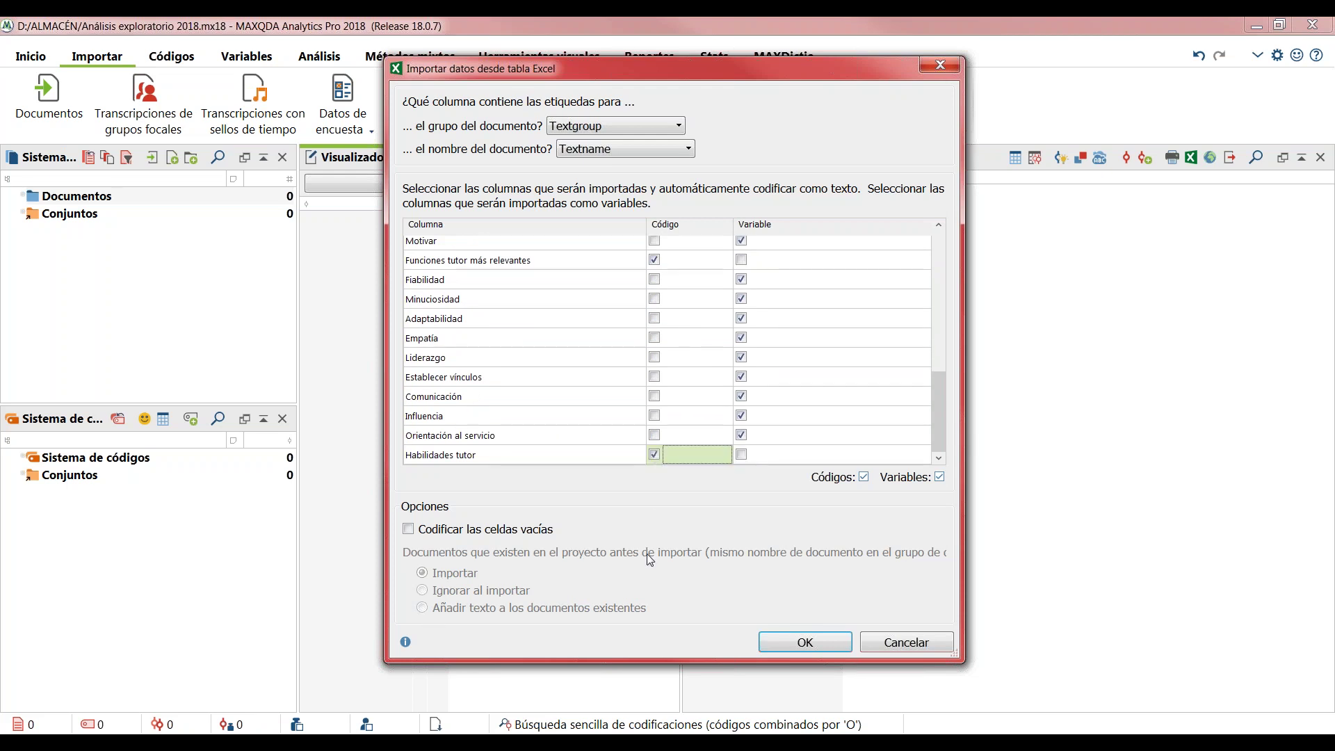
pyautogui.click(820, 640)
# - Keep Desconocimiento tecnológico as a new Número entero variable, import all the assigned variables, and close the import report
pyautogui.moveTo(698, 144); pyautogui.dragTo(776, 146)
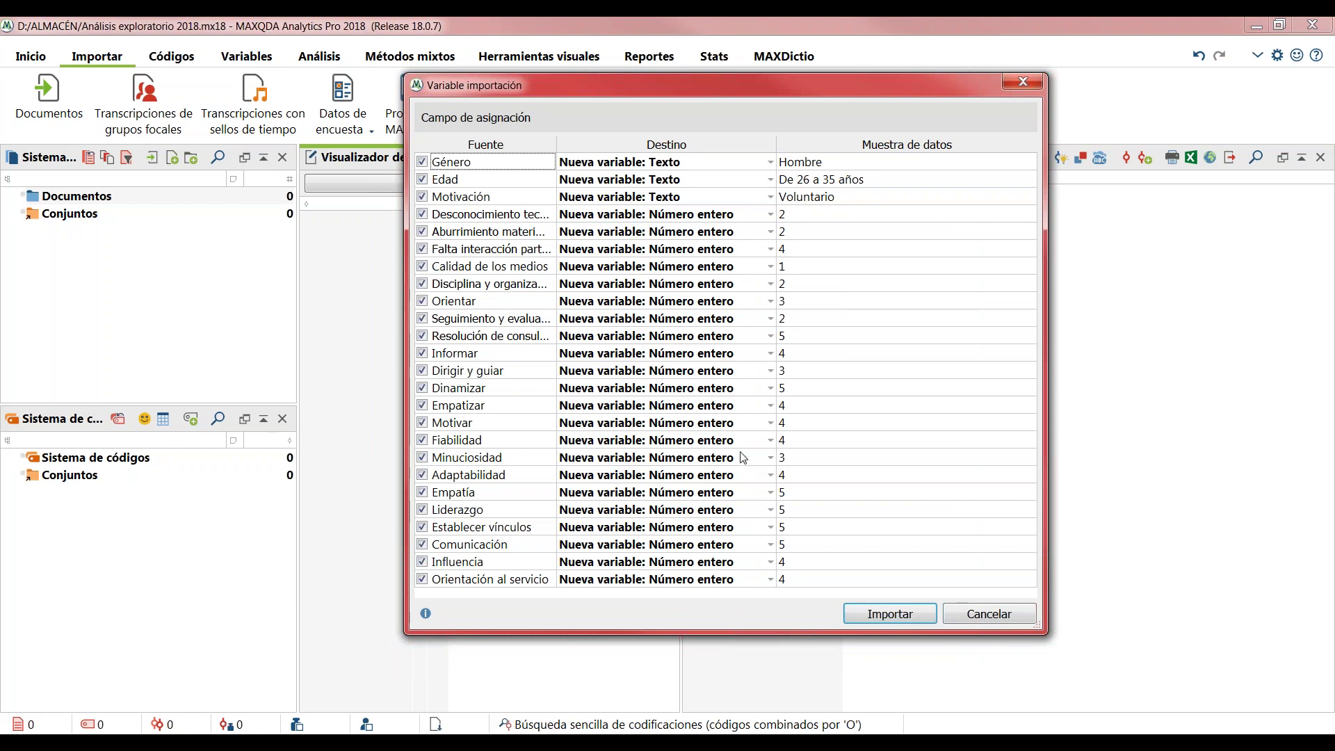
pyautogui.click(771, 215)
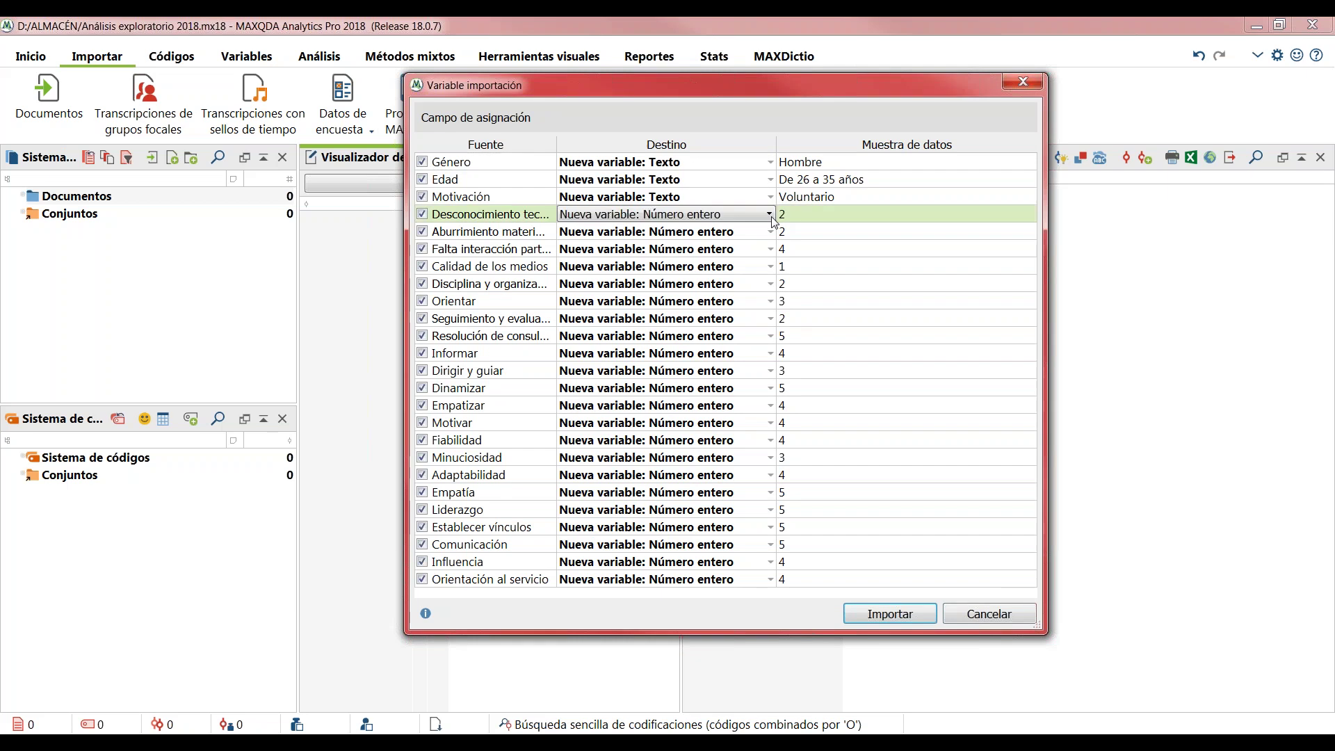
pyautogui.click(770, 214)
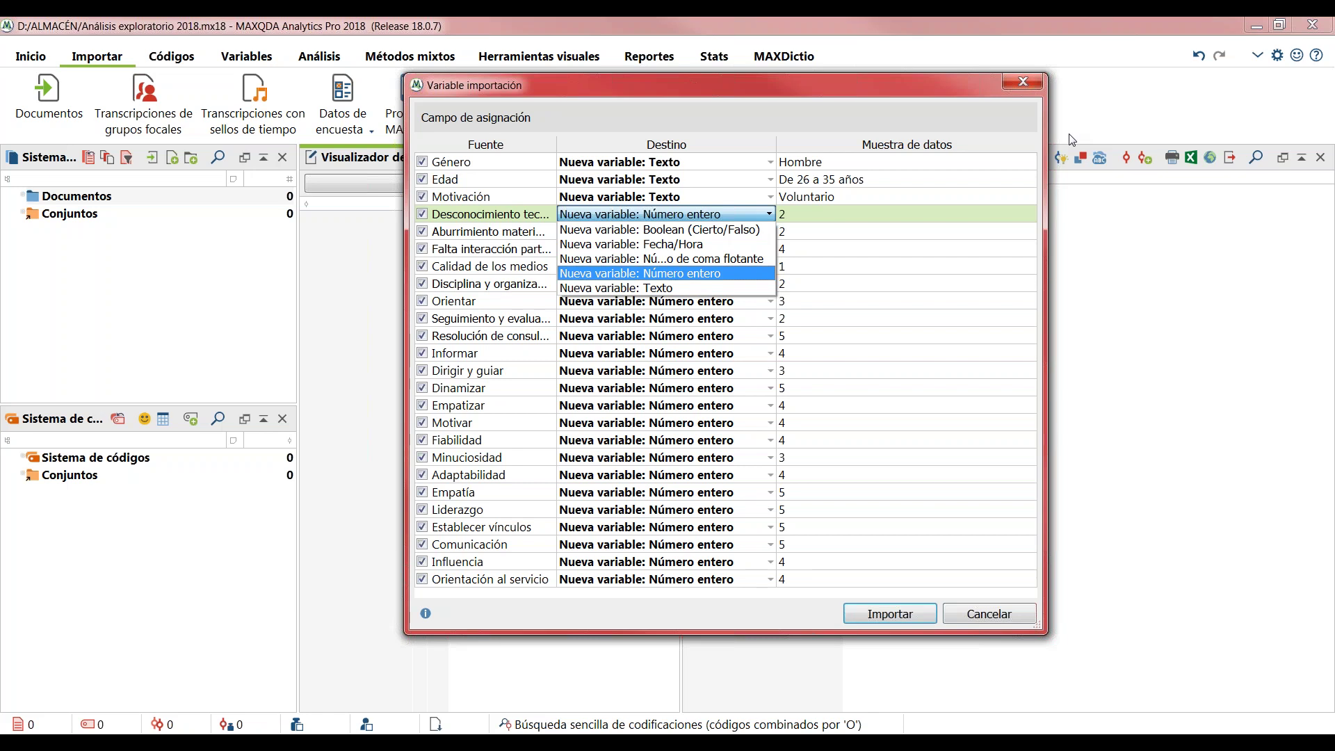
pyautogui.click(621, 275)
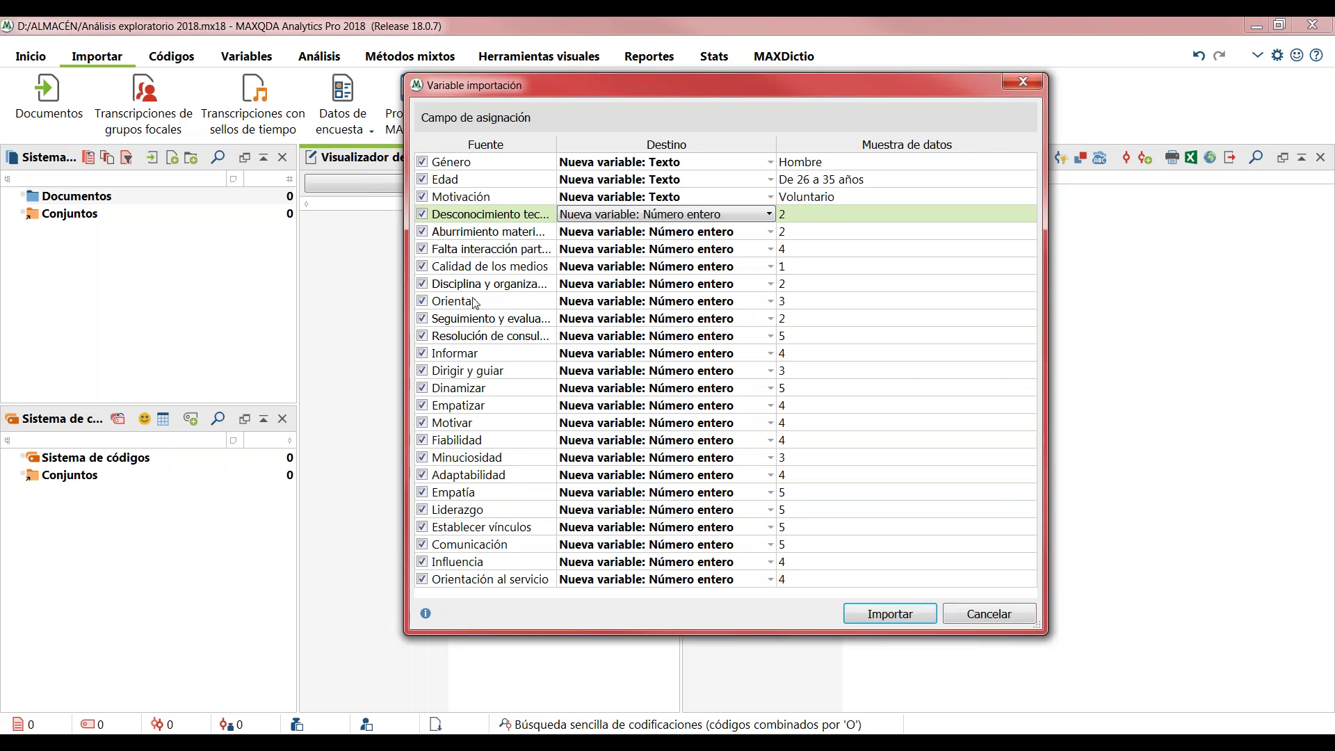
pyautogui.click(907, 618)
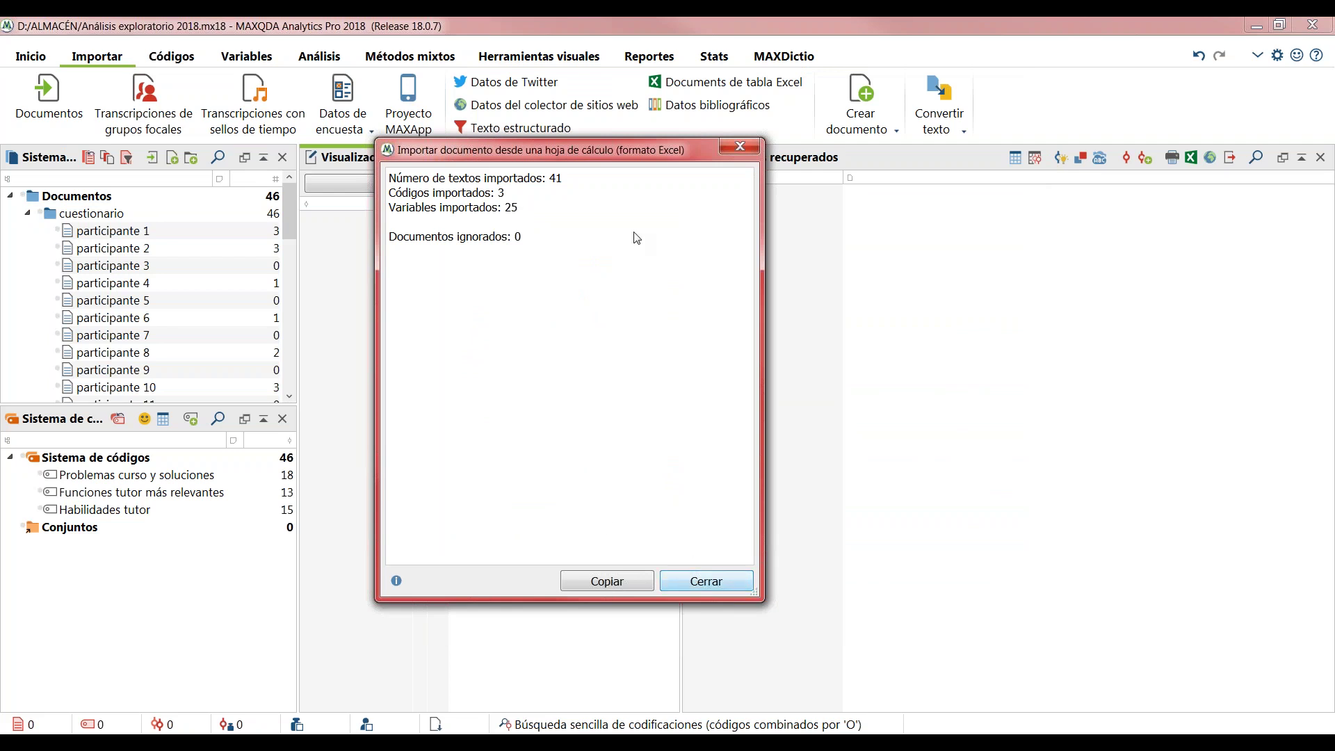
pyautogui.click(739, 591)
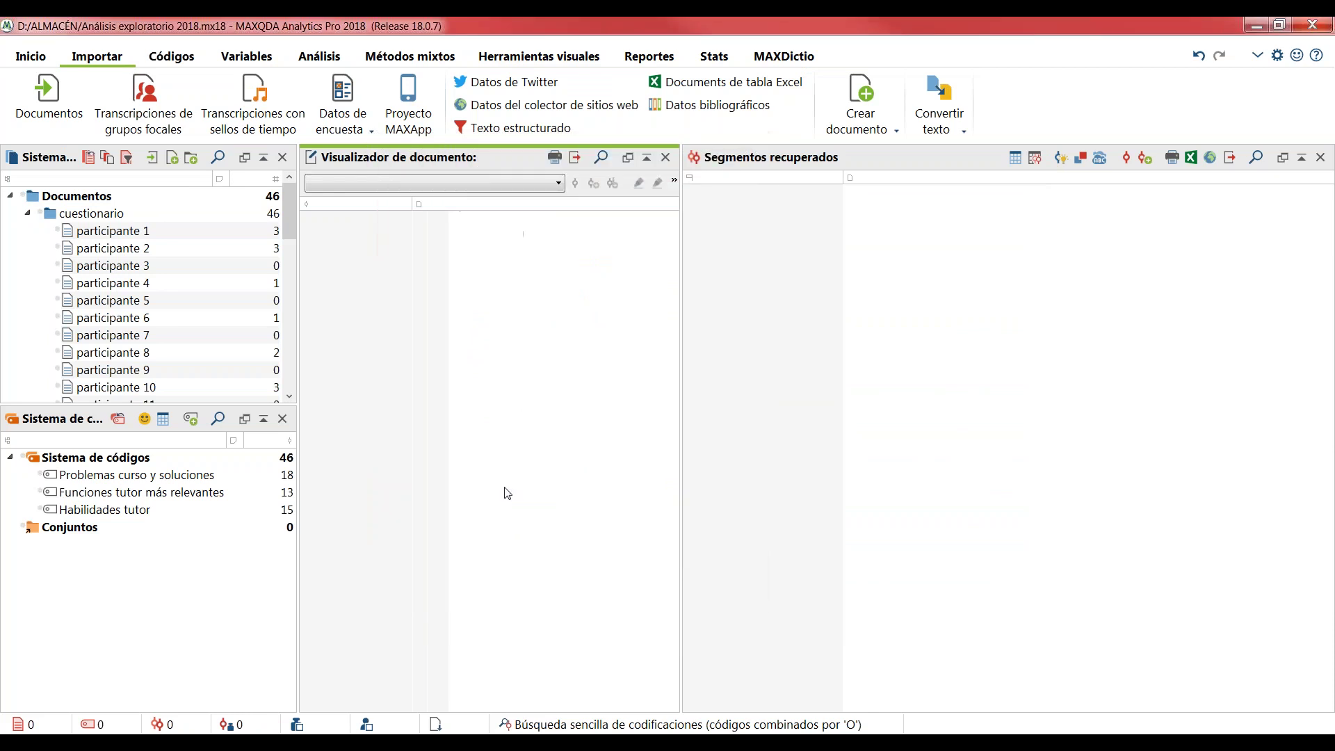
# - Open participante 2 in a widened document viewer with enlarged text and check the codes attached to its answers
pyautogui.click(109, 236)
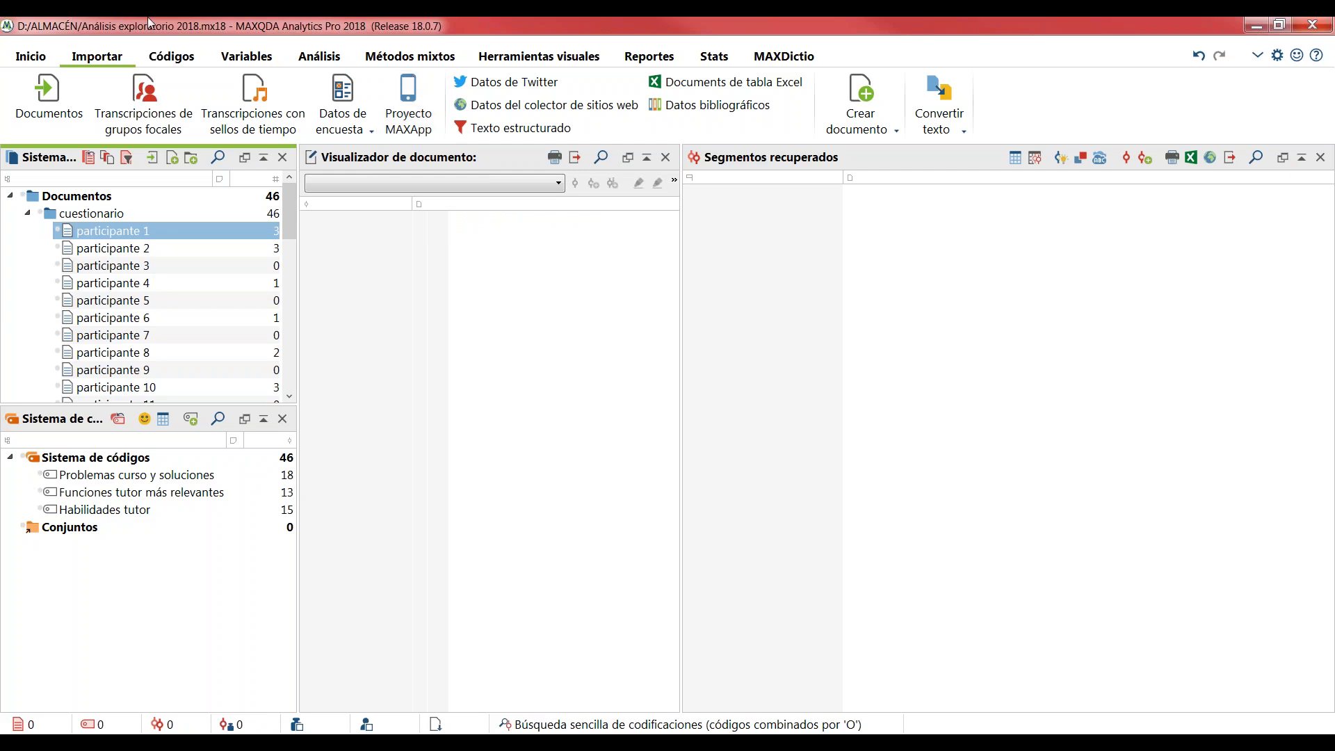
pyautogui.doubleClick(139, 250)
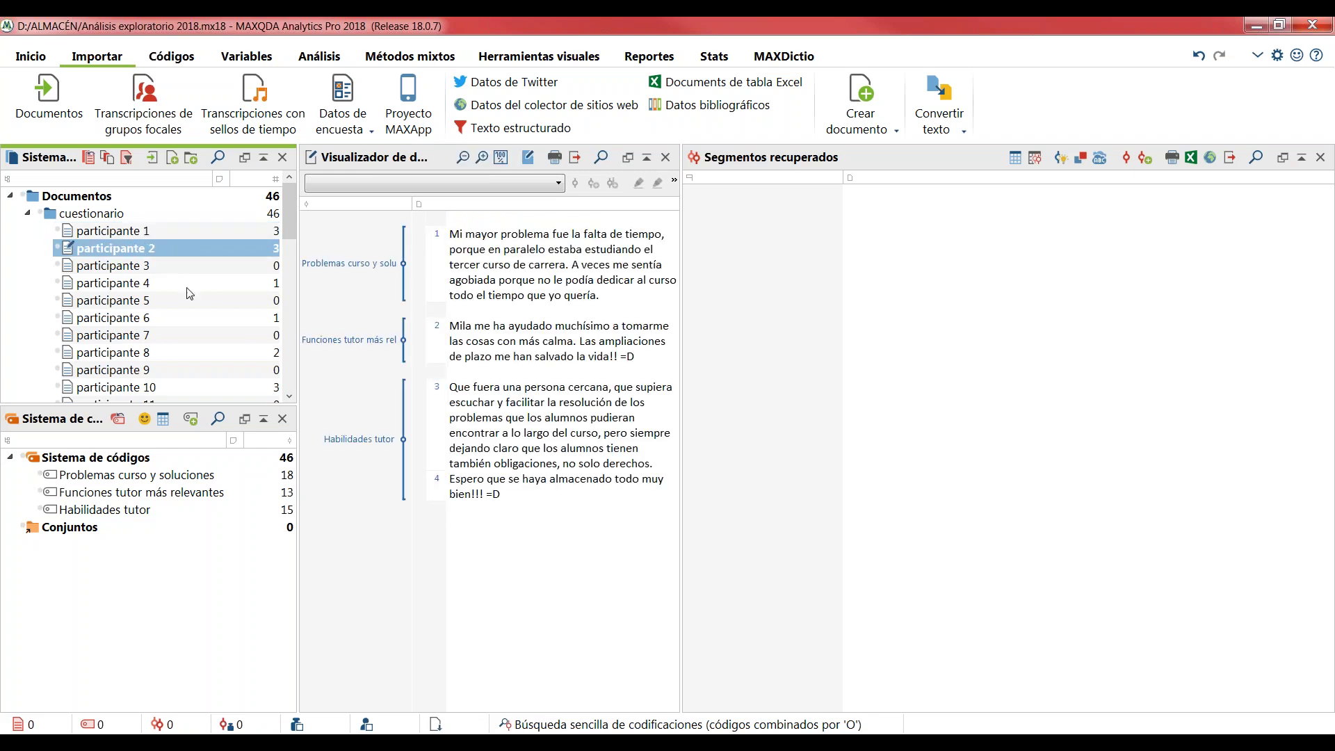
pyautogui.moveTo(683, 379); pyautogui.dragTo(862, 374)
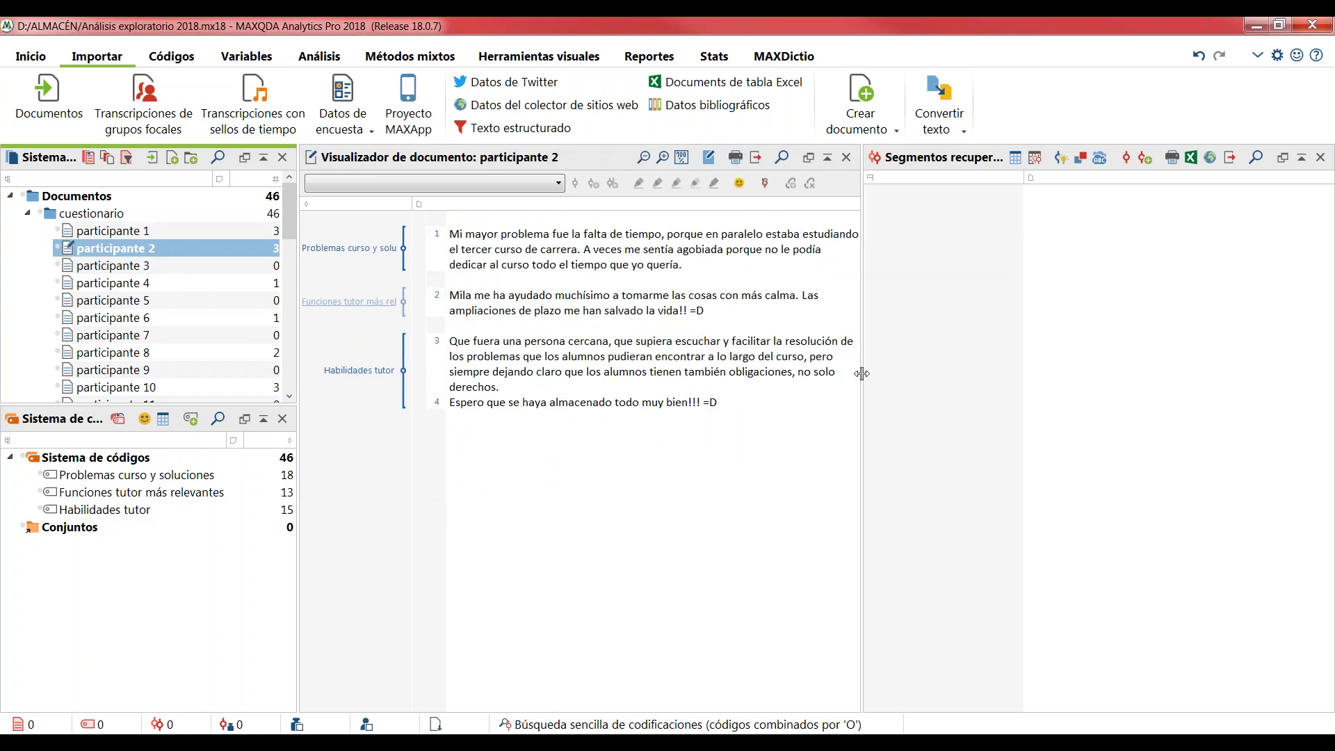
pyautogui.click(625, 533)
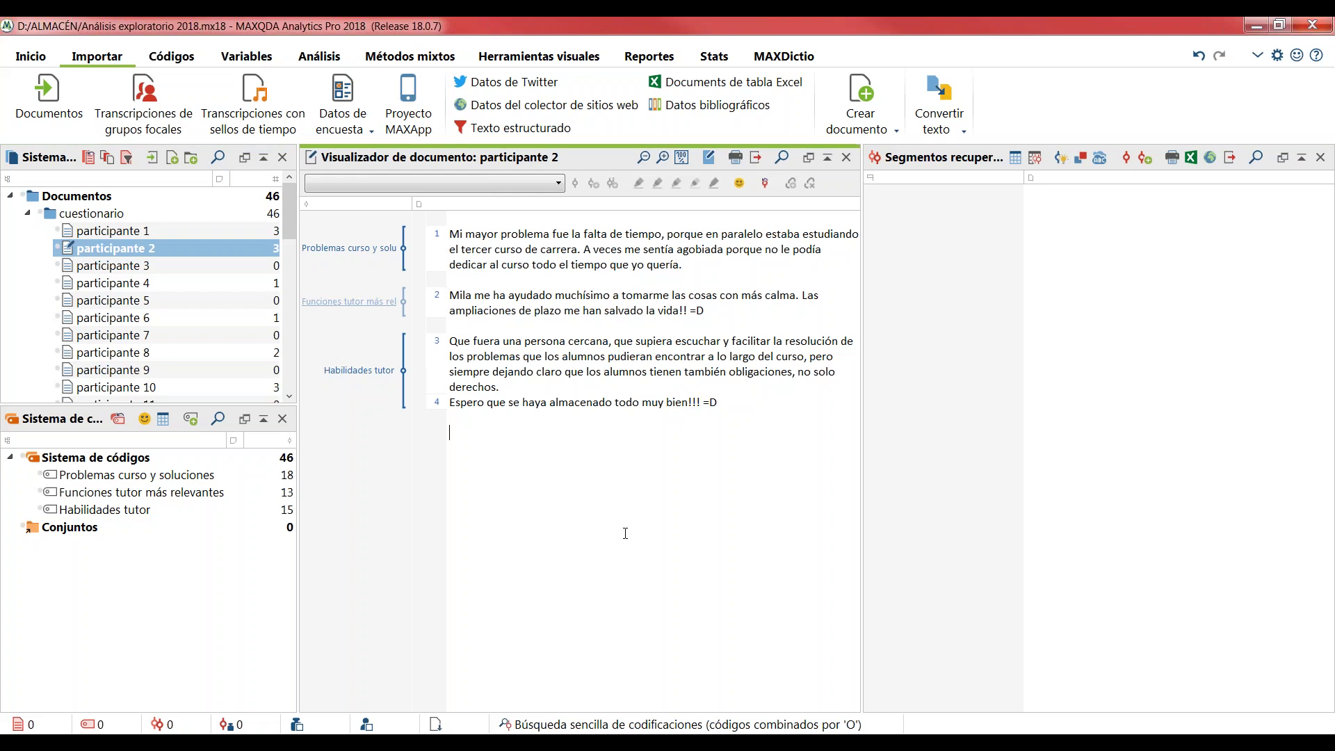
pyautogui.scroll(3, 610, 542)
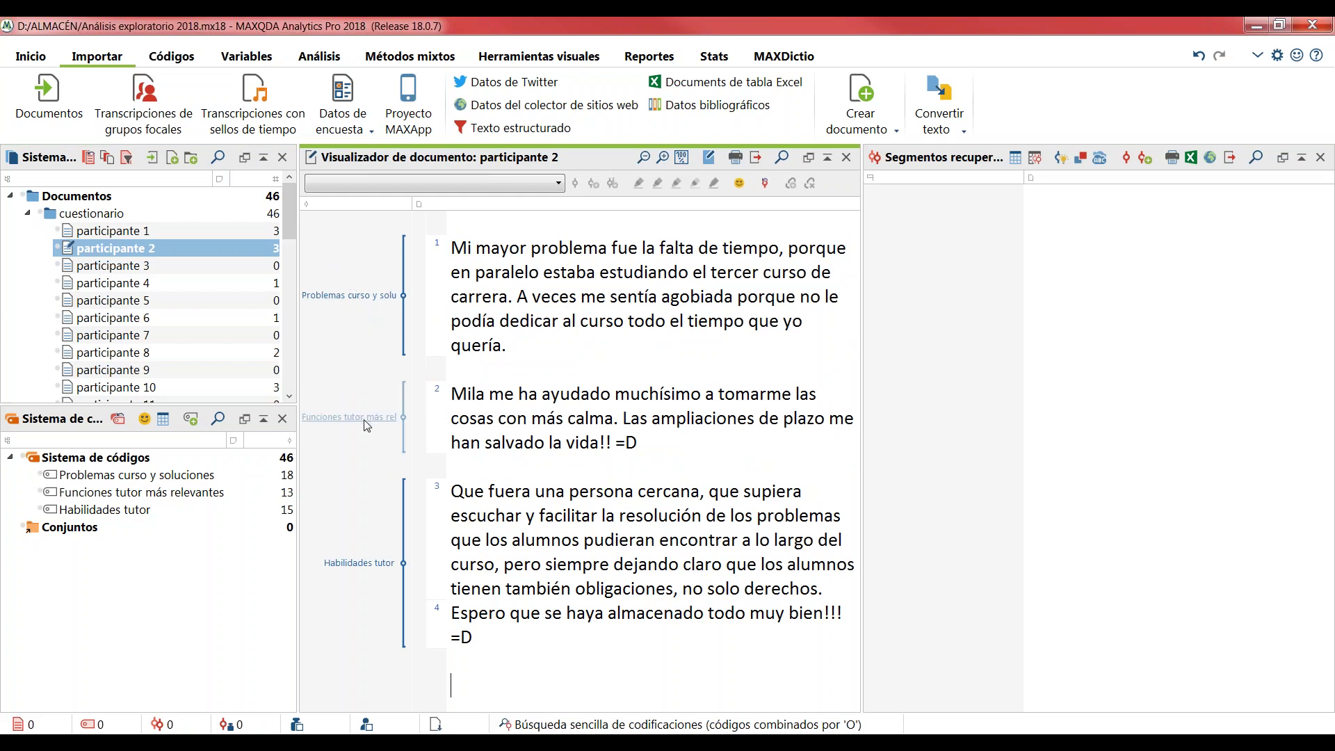
pyautogui.moveTo(375, 306)
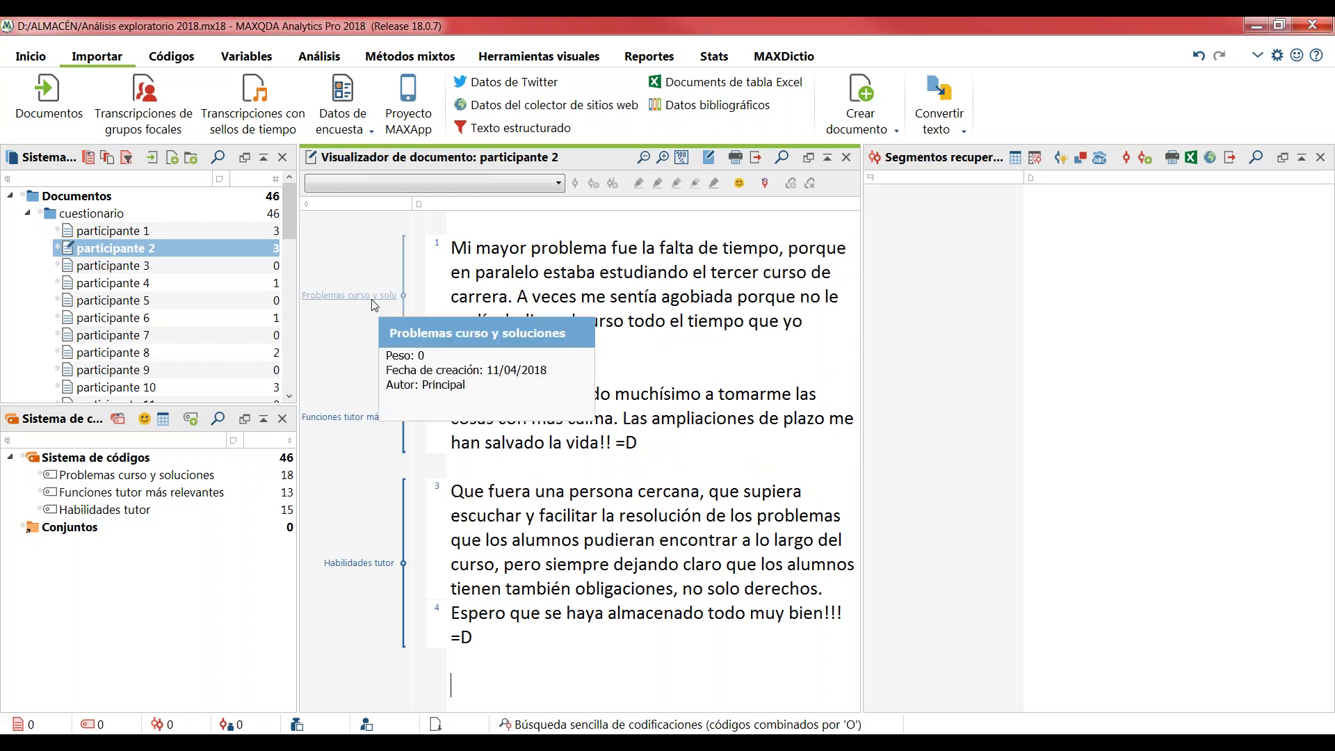
pyautogui.moveTo(369, 429)
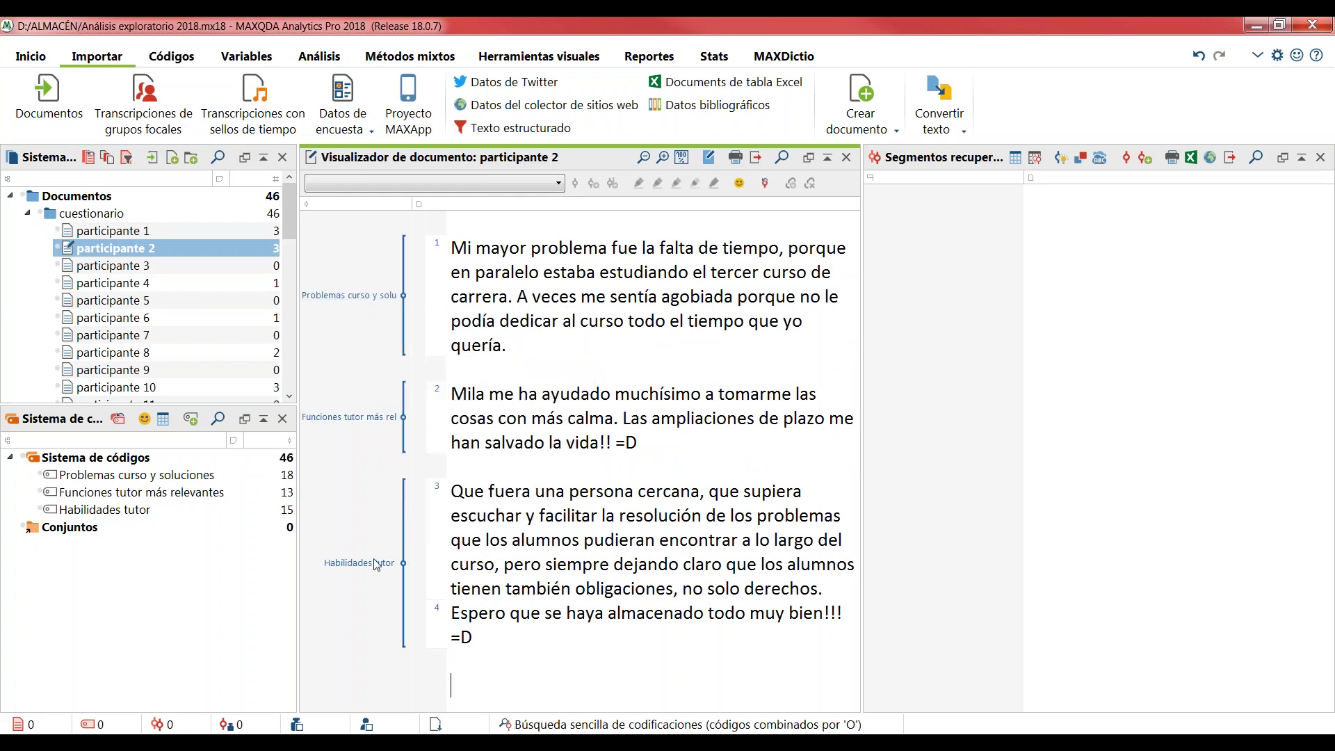
pyautogui.moveTo(378, 570)
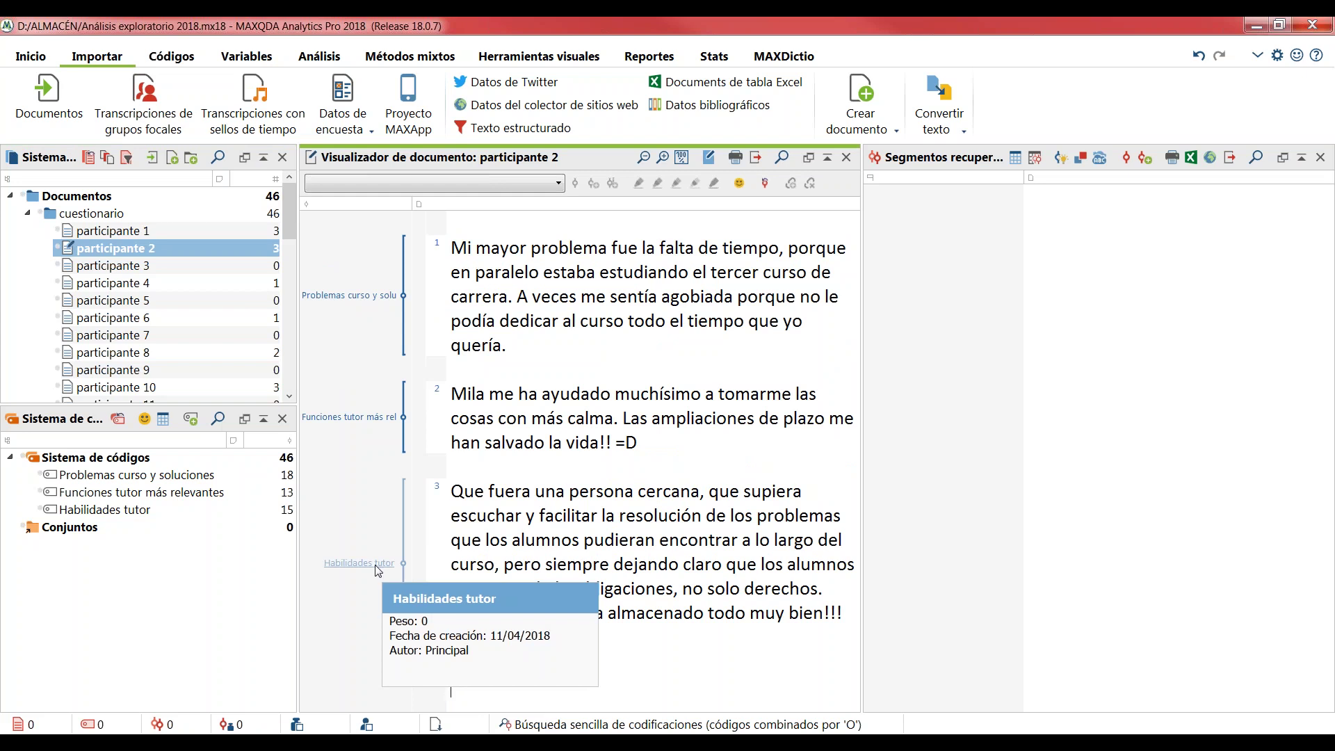
# - Color the code Problemas curso y soluciones red, Funciones tutor más relevantes light blue, and Habilidades tutor green
pyautogui.rightClick(81, 478)
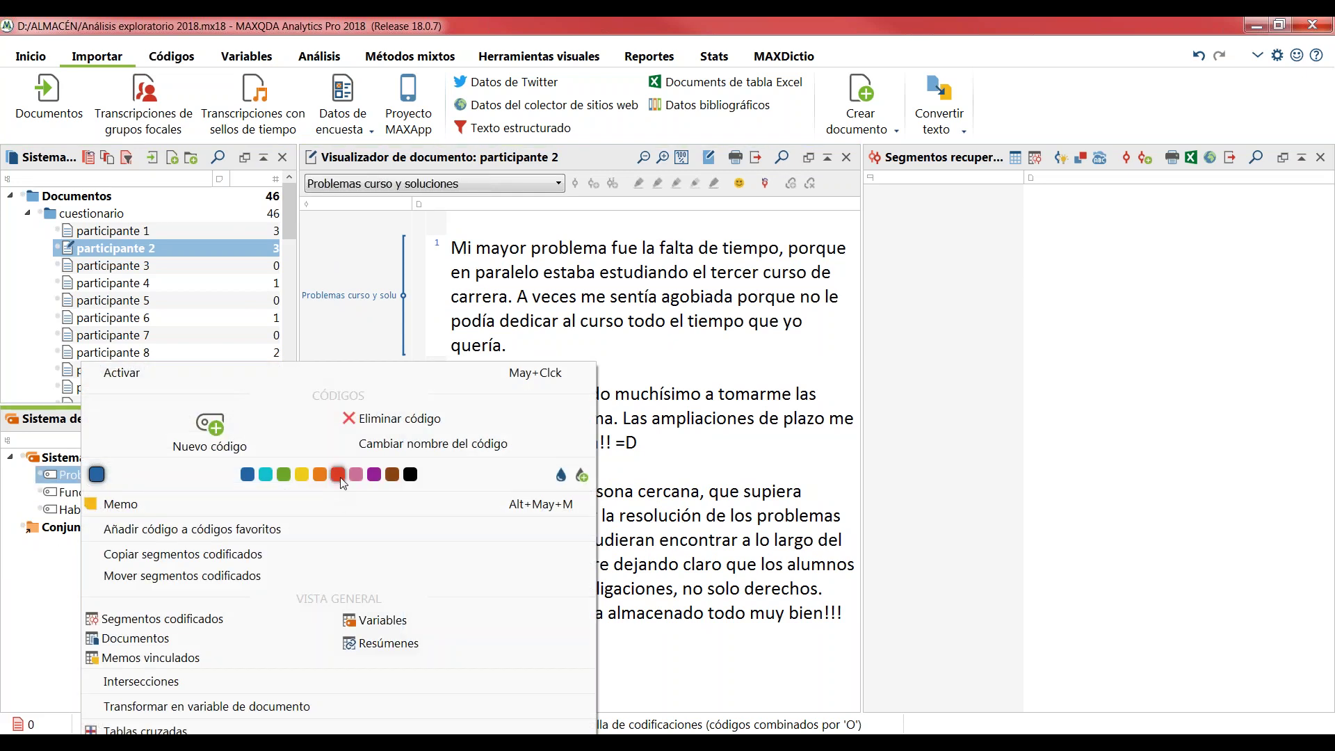
pyautogui.click(338, 475)
pyautogui.rightClick(83, 492)
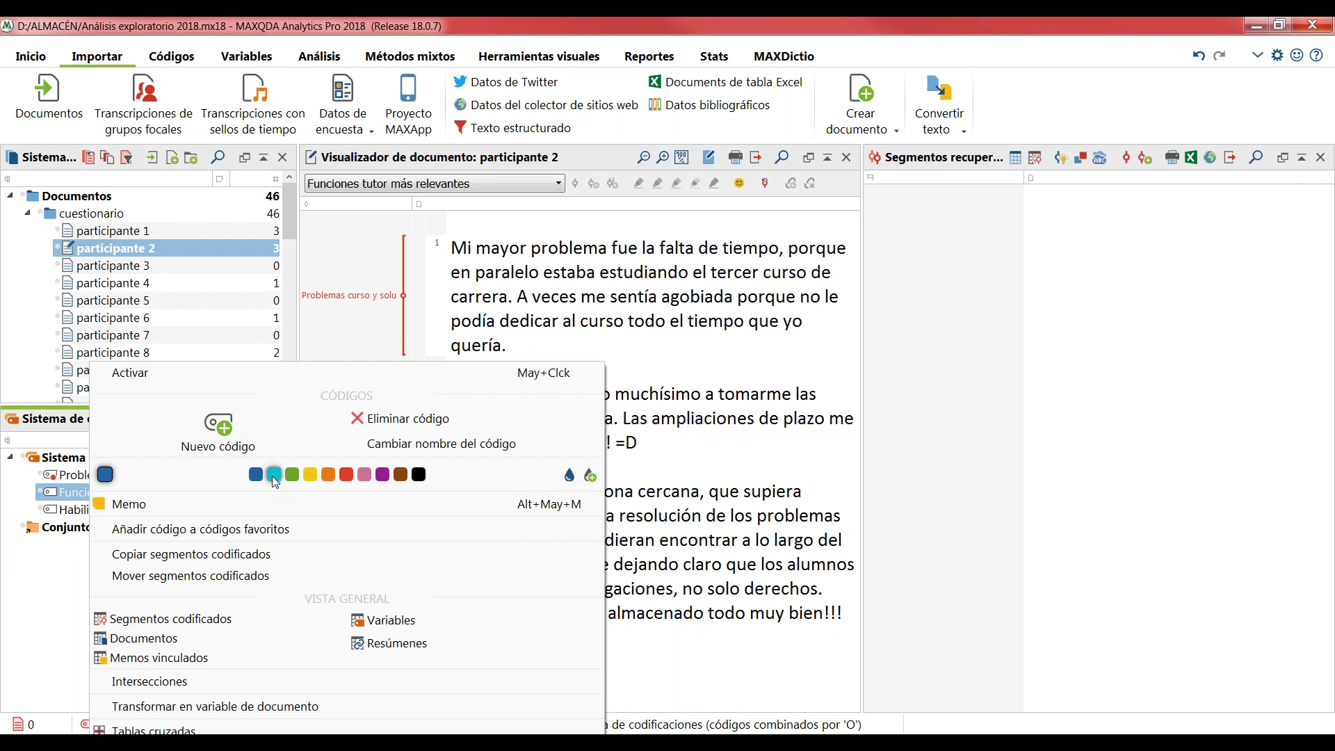
pyautogui.click(274, 474)
pyautogui.rightClick(114, 514)
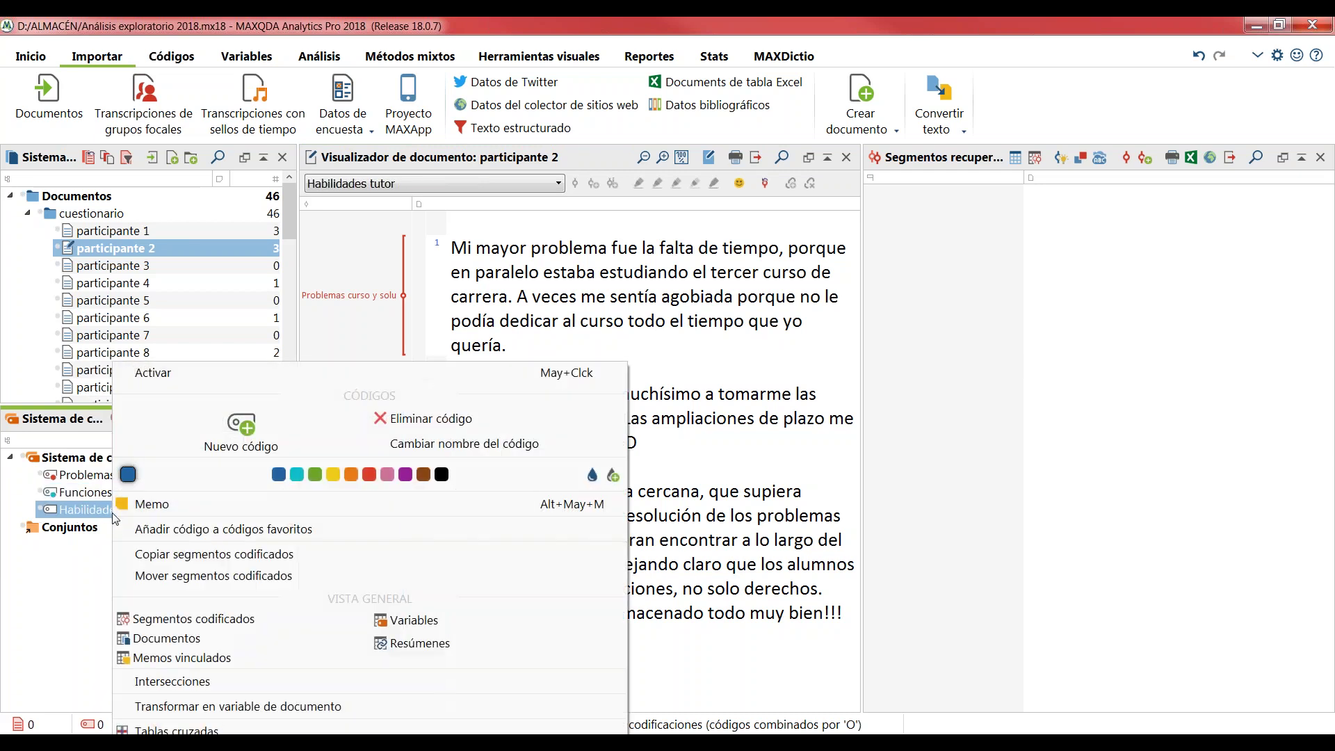
pyautogui.click(316, 475)
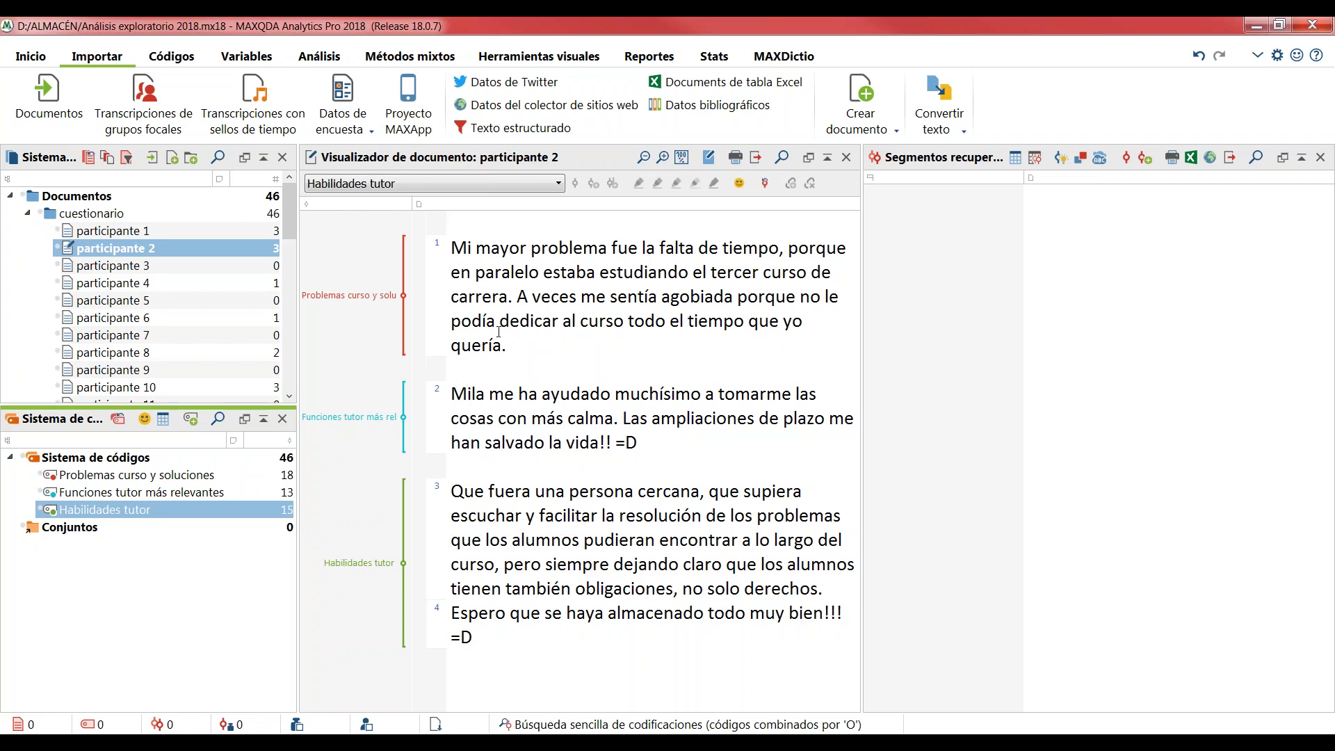
# - Open the list of document variables in an enlarged window and examine the imported questionnaire variables
pyautogui.click(236, 66)
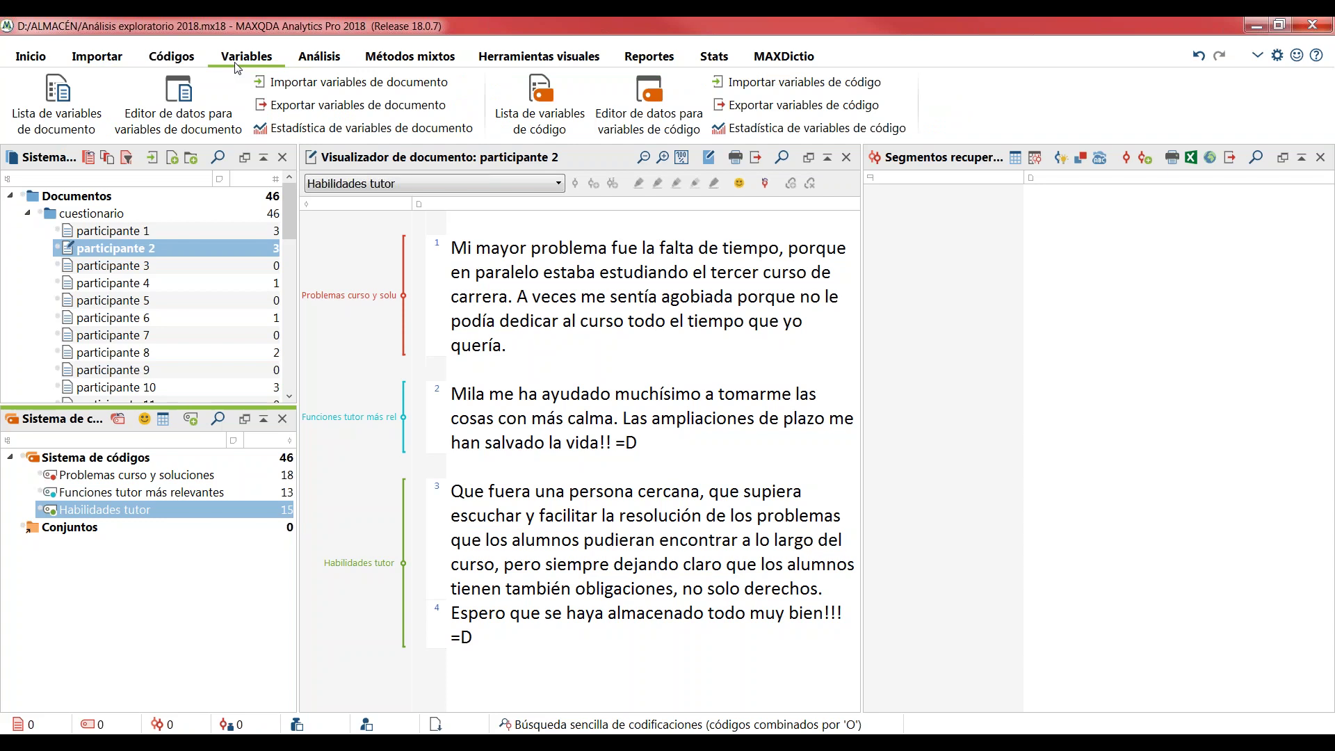
pyautogui.click(56, 101)
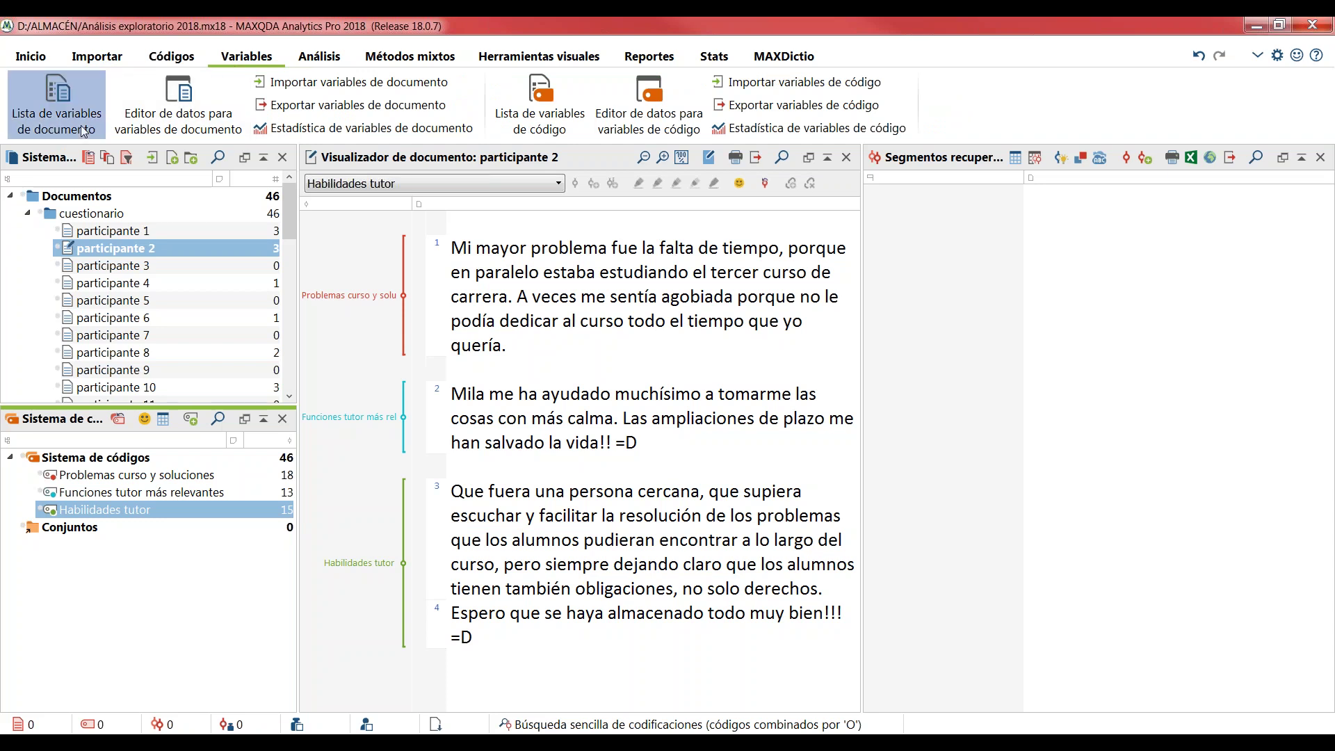
pyautogui.moveTo(534, 265); pyautogui.dragTo(532, 120)
pyautogui.moveTo(628, 431); pyautogui.dragTo(629, 570)
pyautogui.scroll(-3, 226, 378)
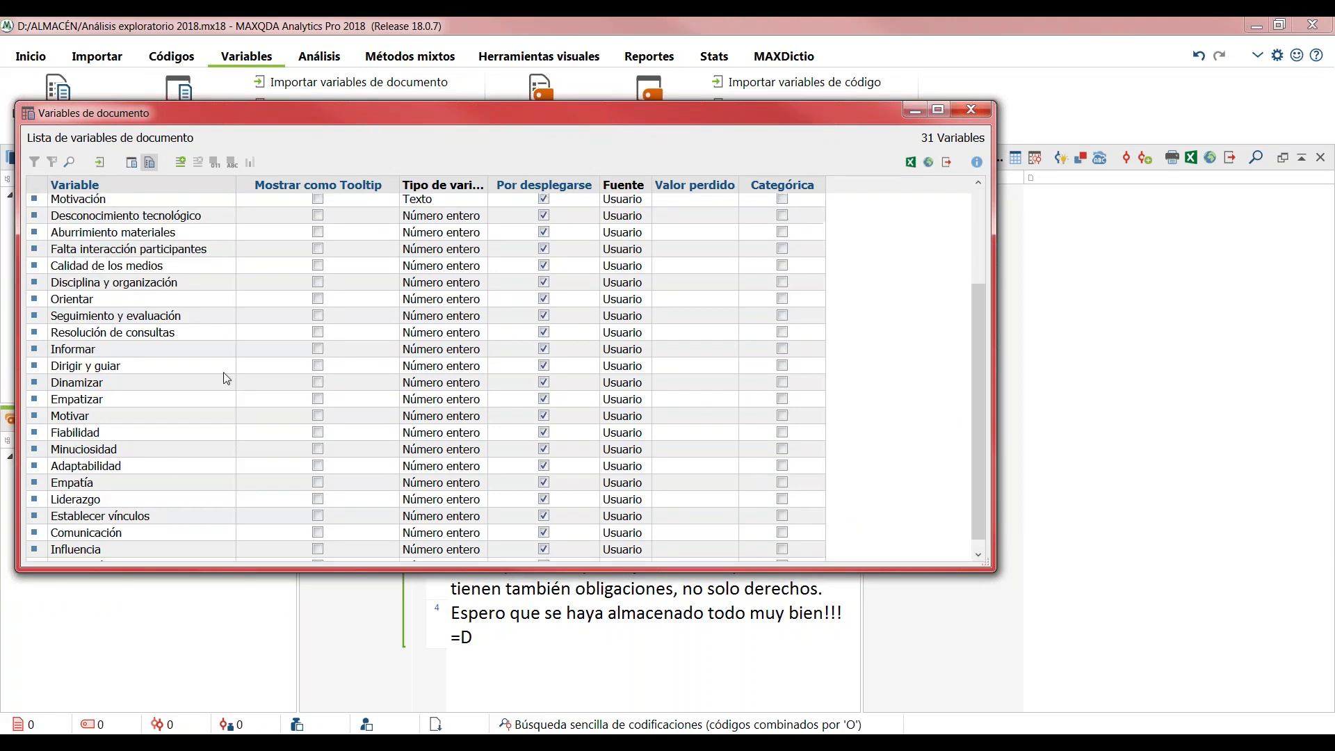
pyautogui.click(76, 265)
pyautogui.click(76, 335)
pyautogui.click(81, 466)
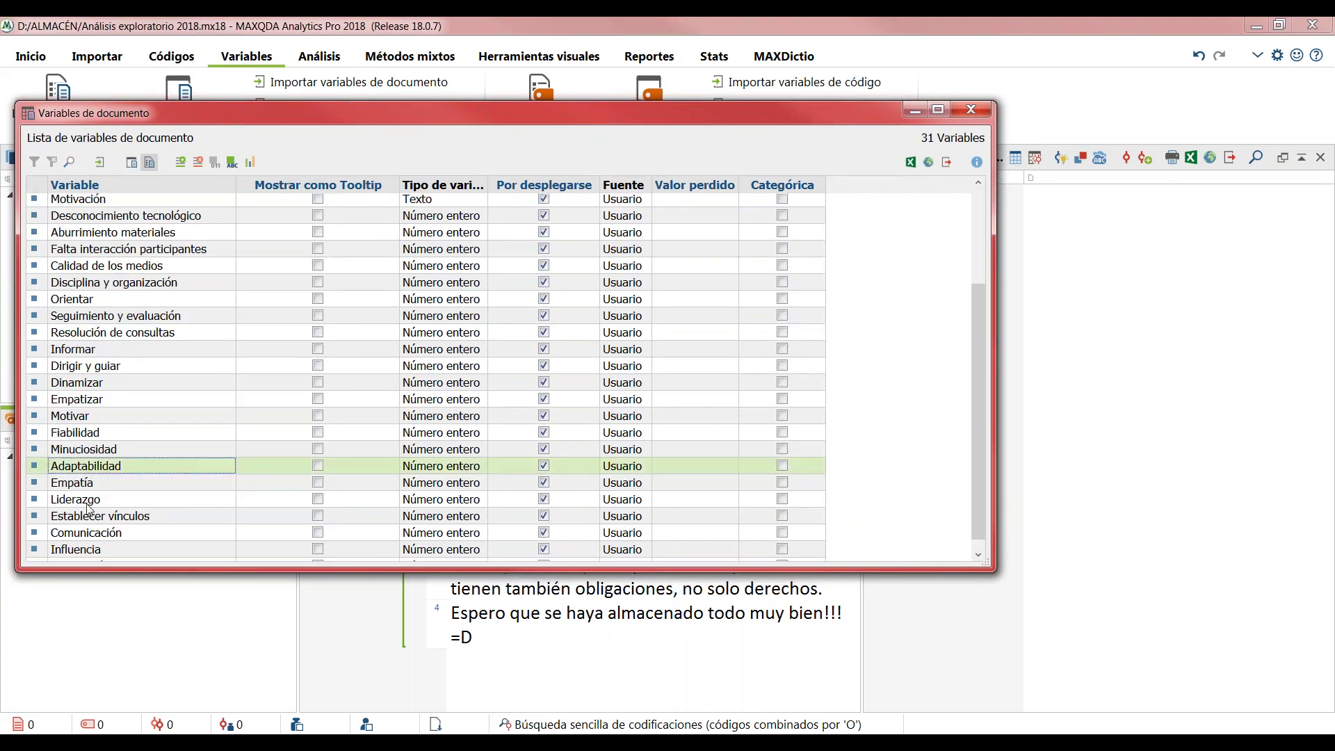
# - Switch the document variables to the data editor, examine each participant's values across the columns, and close the window
pyautogui.click(132, 164)
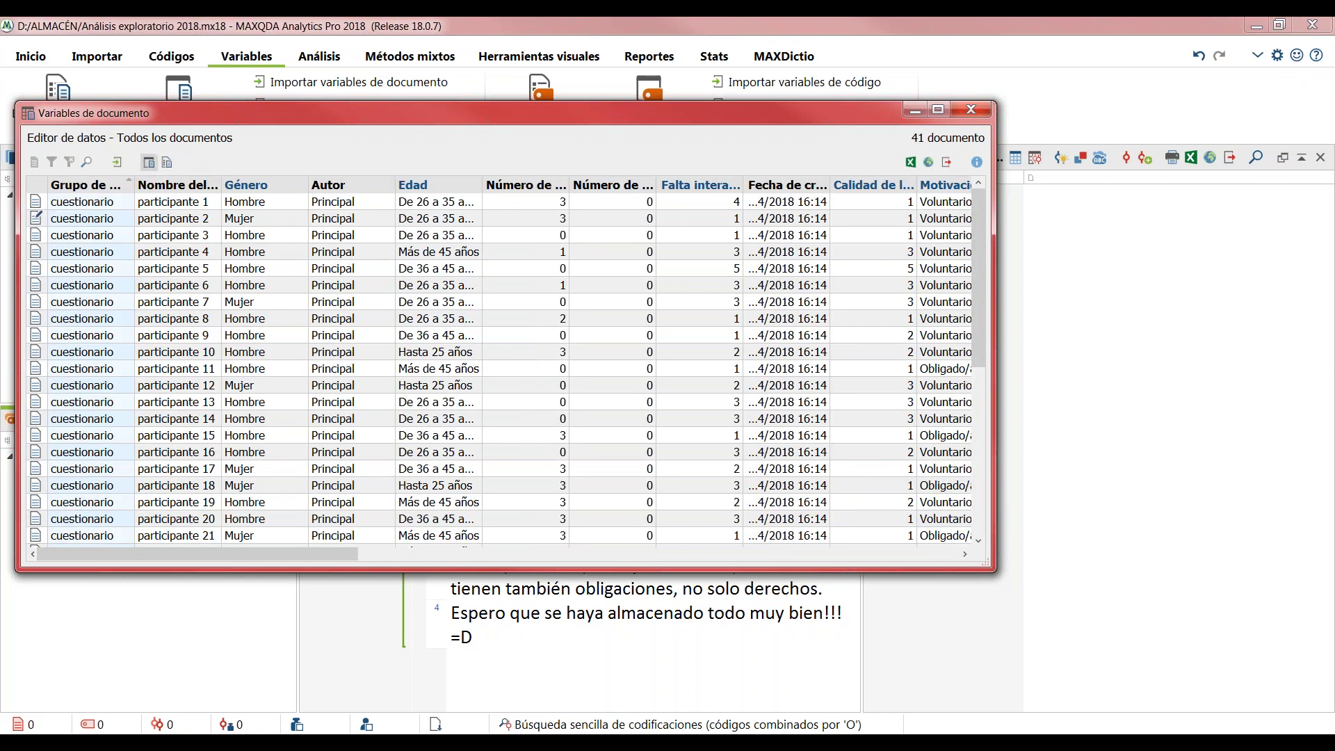
pyautogui.moveTo(992, 568); pyautogui.dragTo(1188, 703)
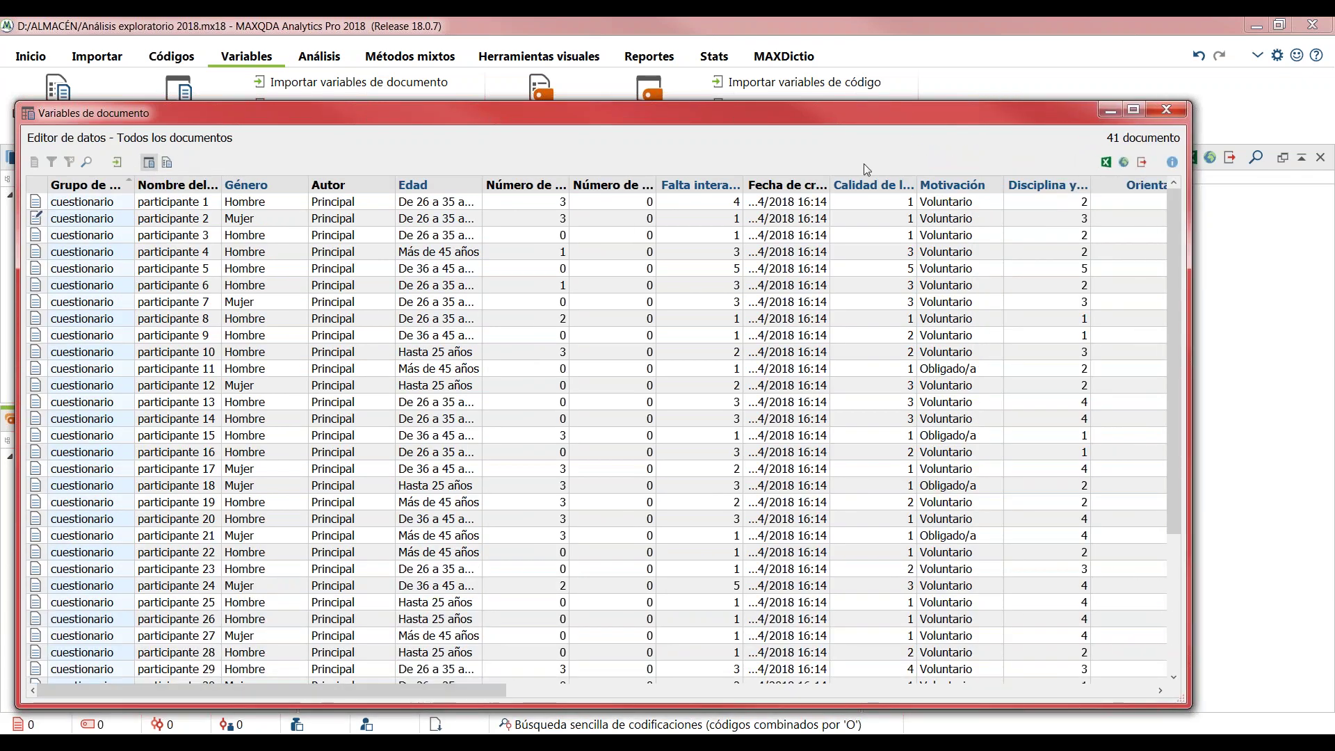
pyautogui.moveTo(751, 189); pyautogui.dragTo(862, 187)
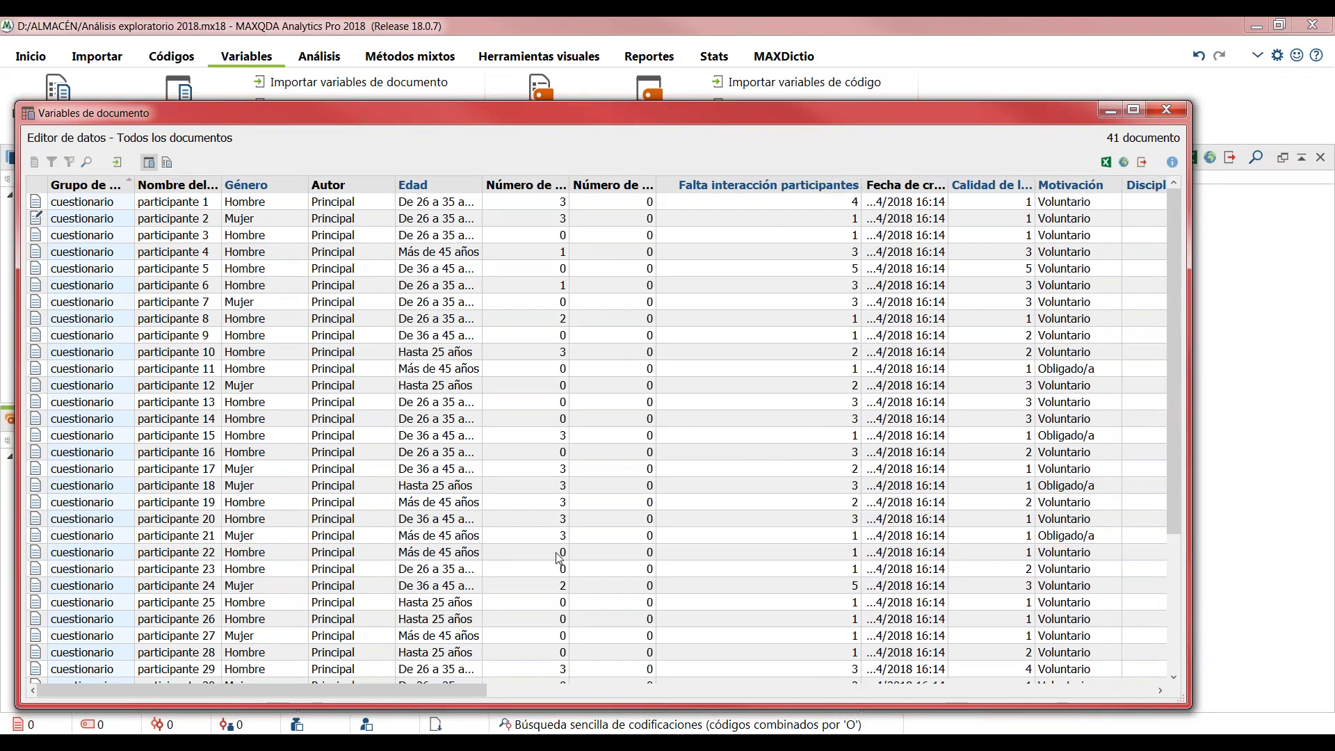
pyautogui.moveTo(465, 690); pyautogui.dragTo(810, 723)
pyautogui.moveTo(672, 119); pyautogui.dragTo(705, 316)
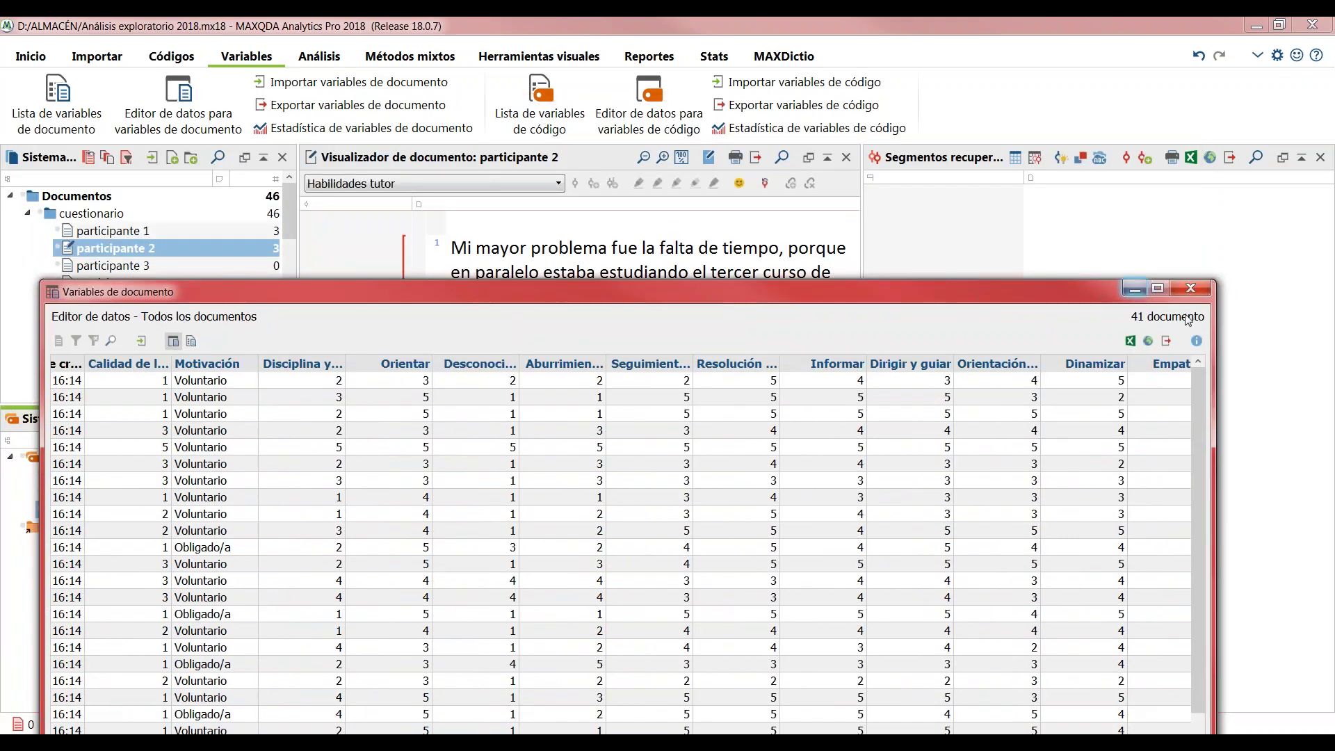
pyautogui.click(1203, 297)
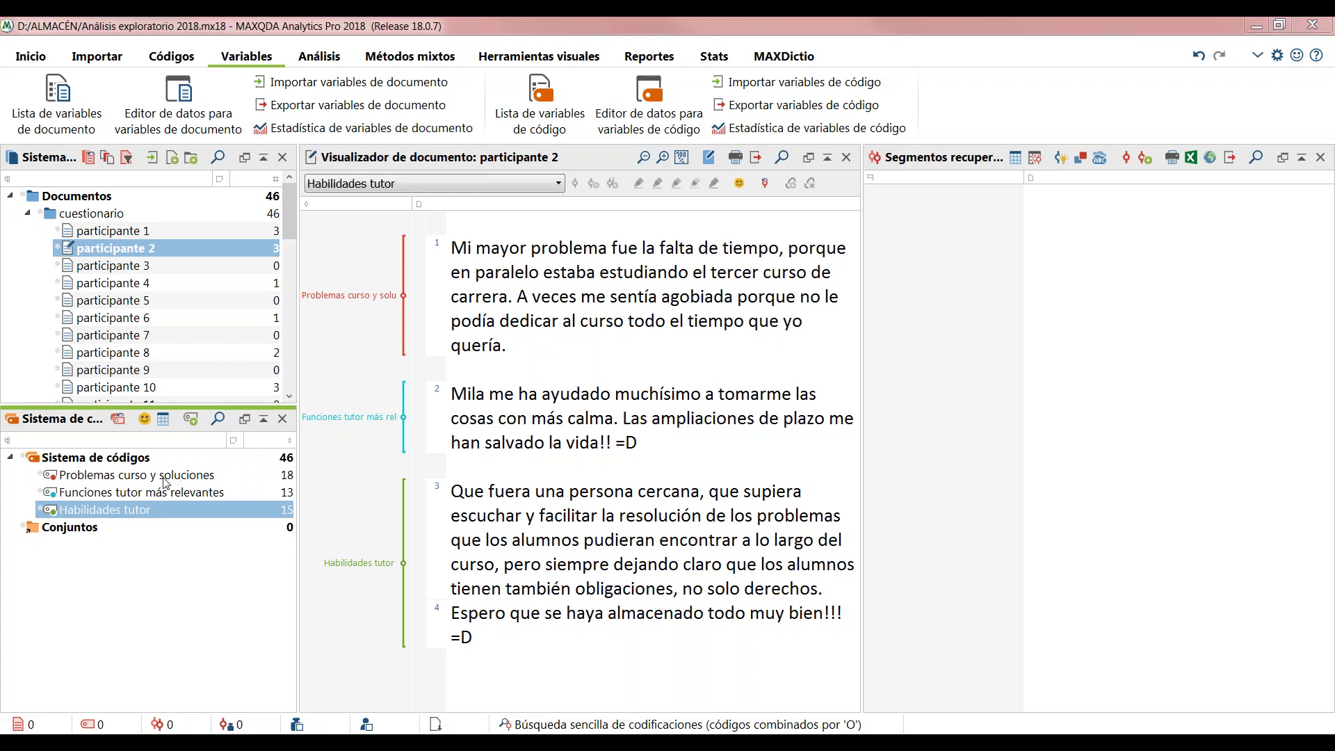
# - Start a MAXDictio word frequency analysis and inspect the <Estándar> exclusion list it applies
pyautogui.click(784, 56)
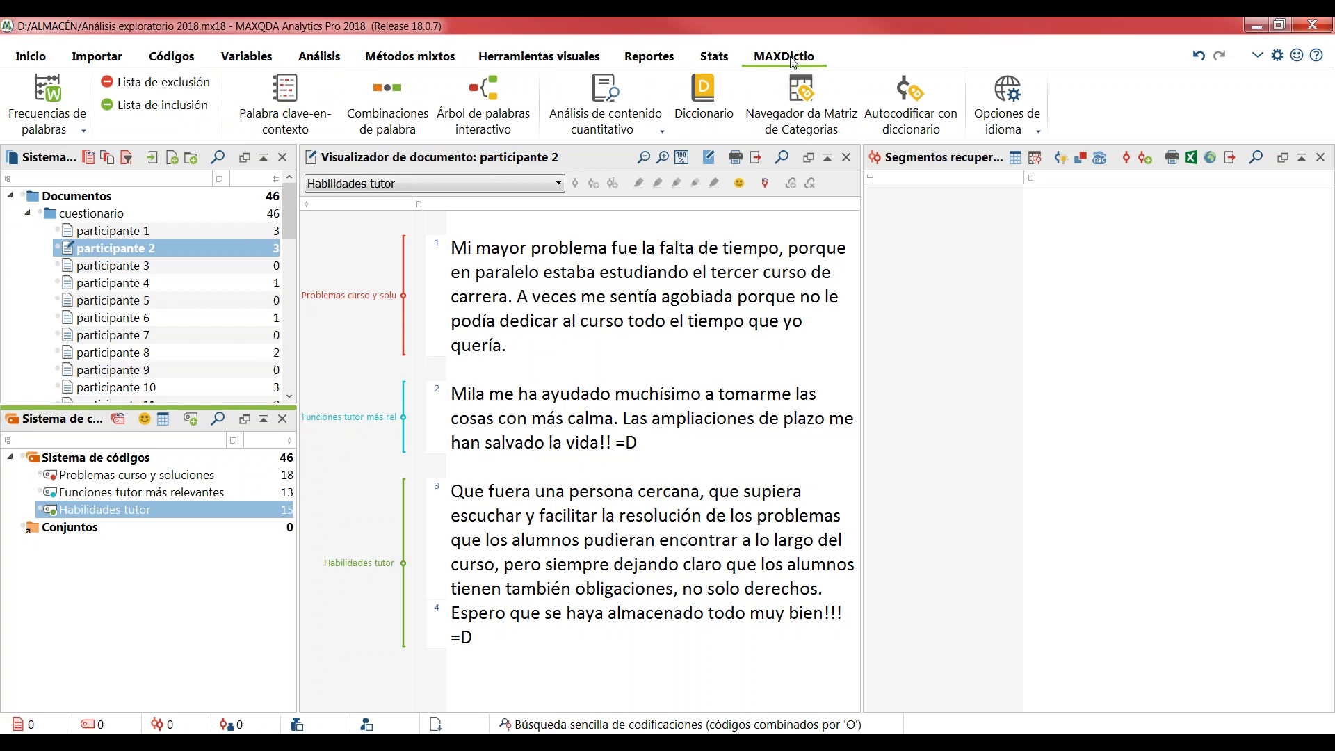
pyautogui.click(45, 97)
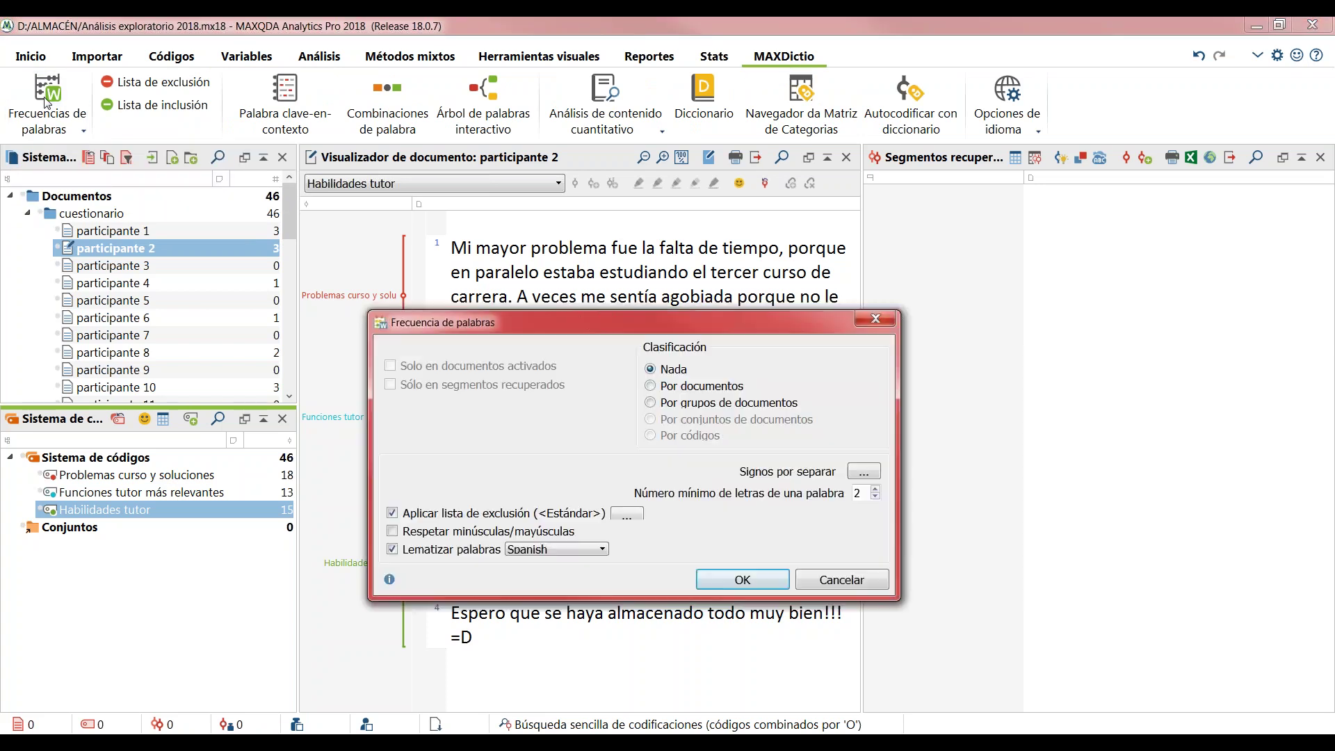
pyautogui.moveTo(620, 334); pyautogui.dragTo(638, 210)
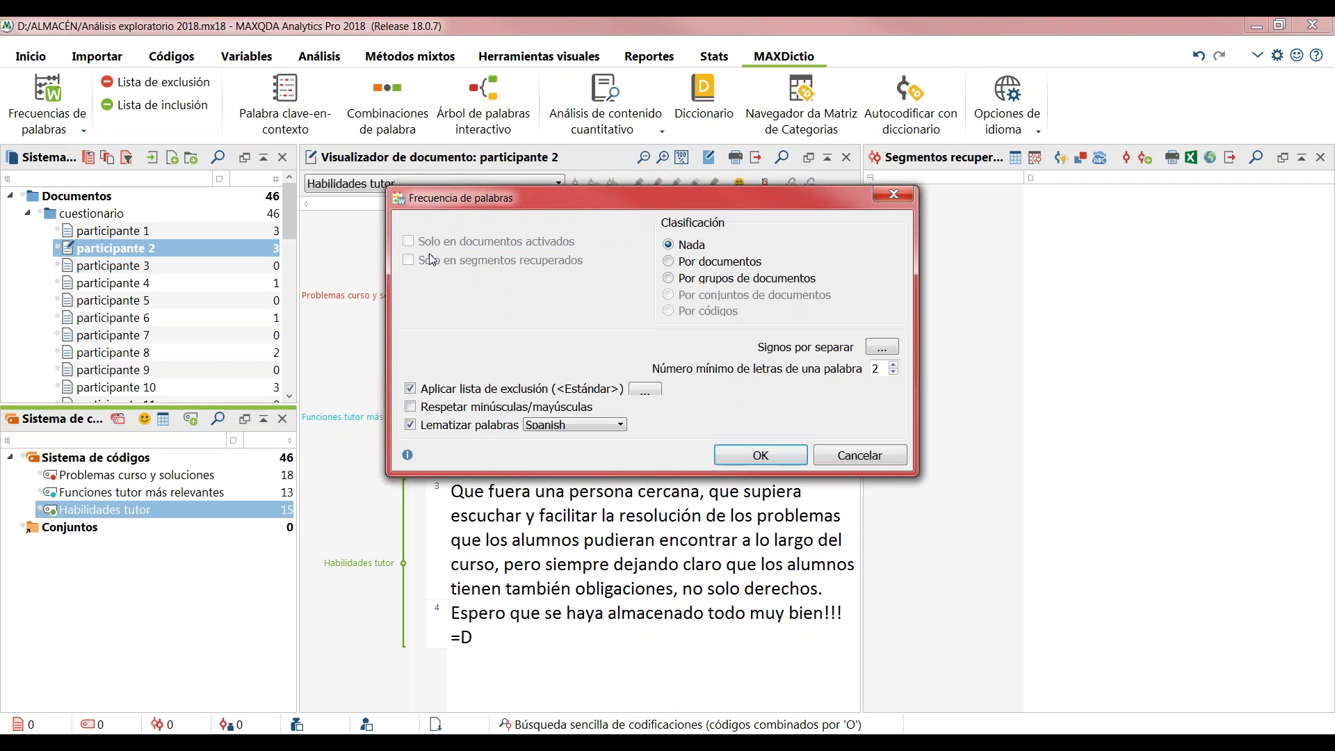
pyautogui.click(644, 389)
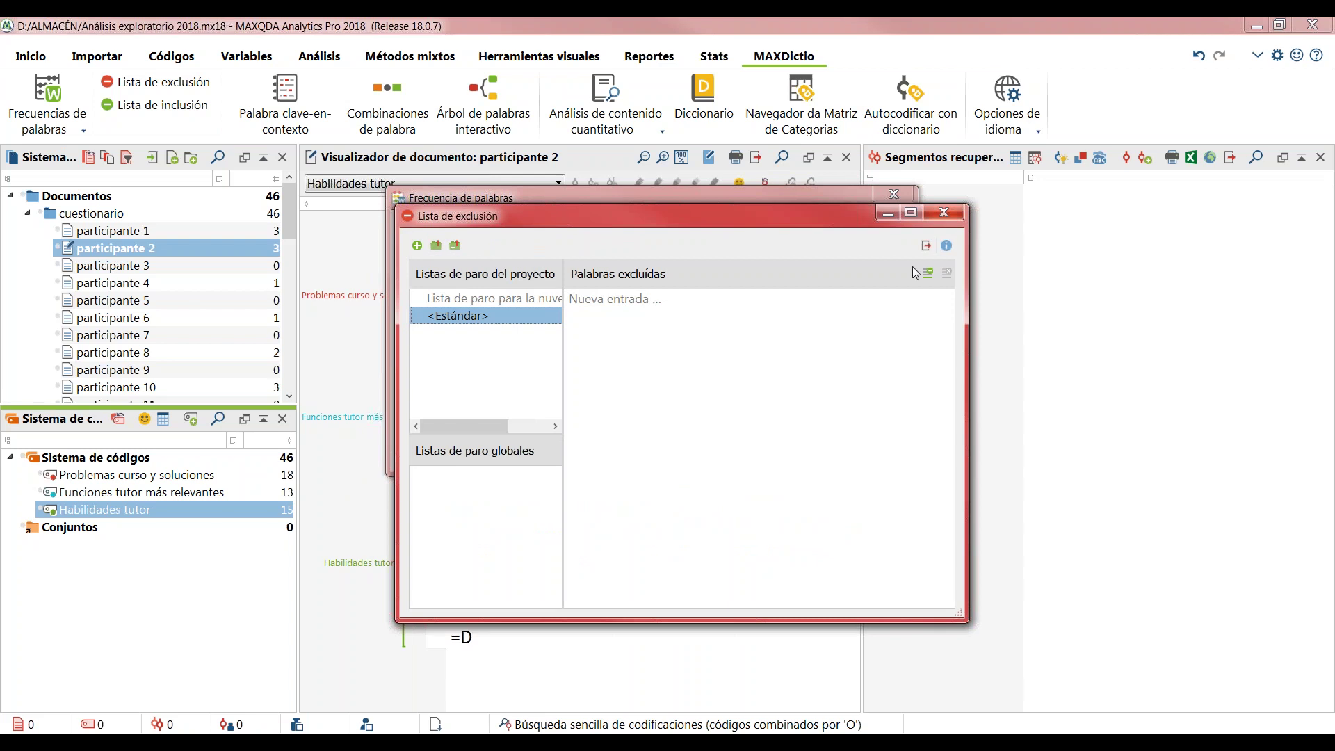
pyautogui.click(958, 215)
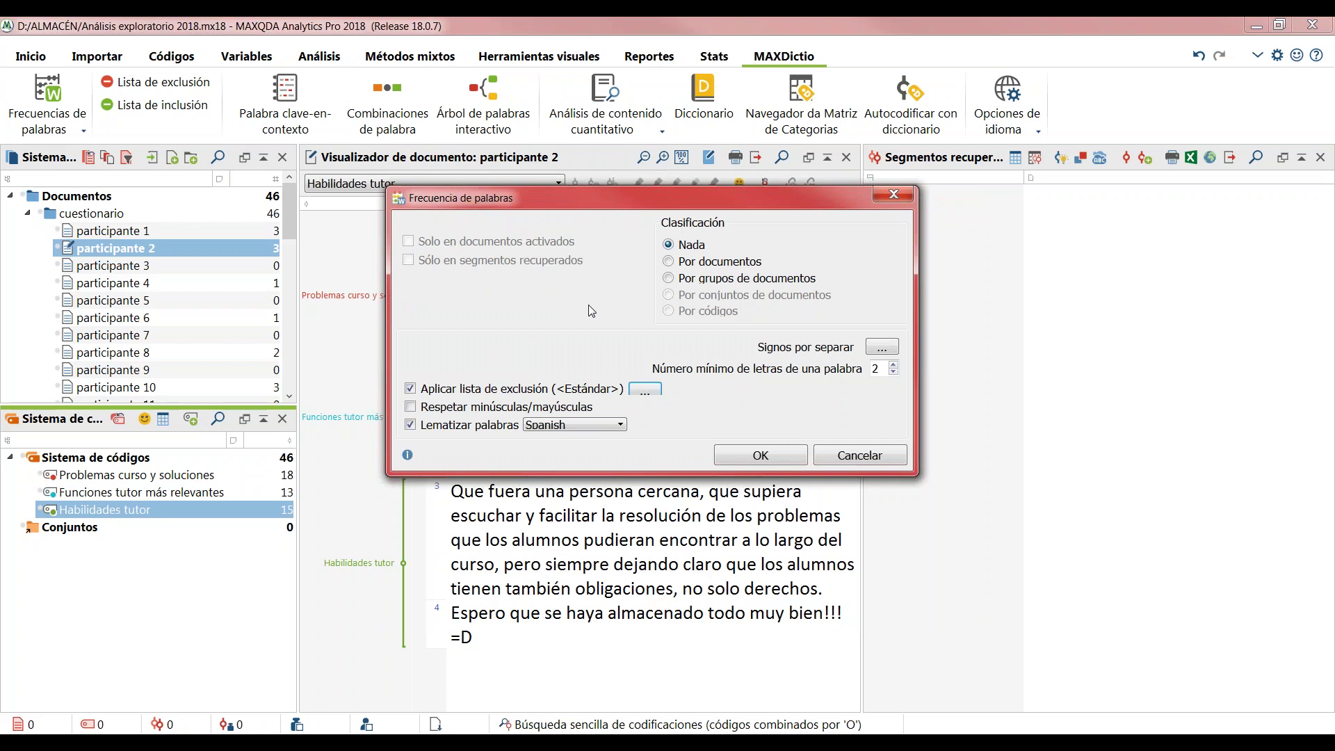
# - Run the word frequency analysis unclassified, with Spanish lemmatization and a two-letter minimum, and enlarge the results window to show more words
pyautogui.click(624, 427)
pyautogui.click(624, 428)
pyautogui.click(725, 456)
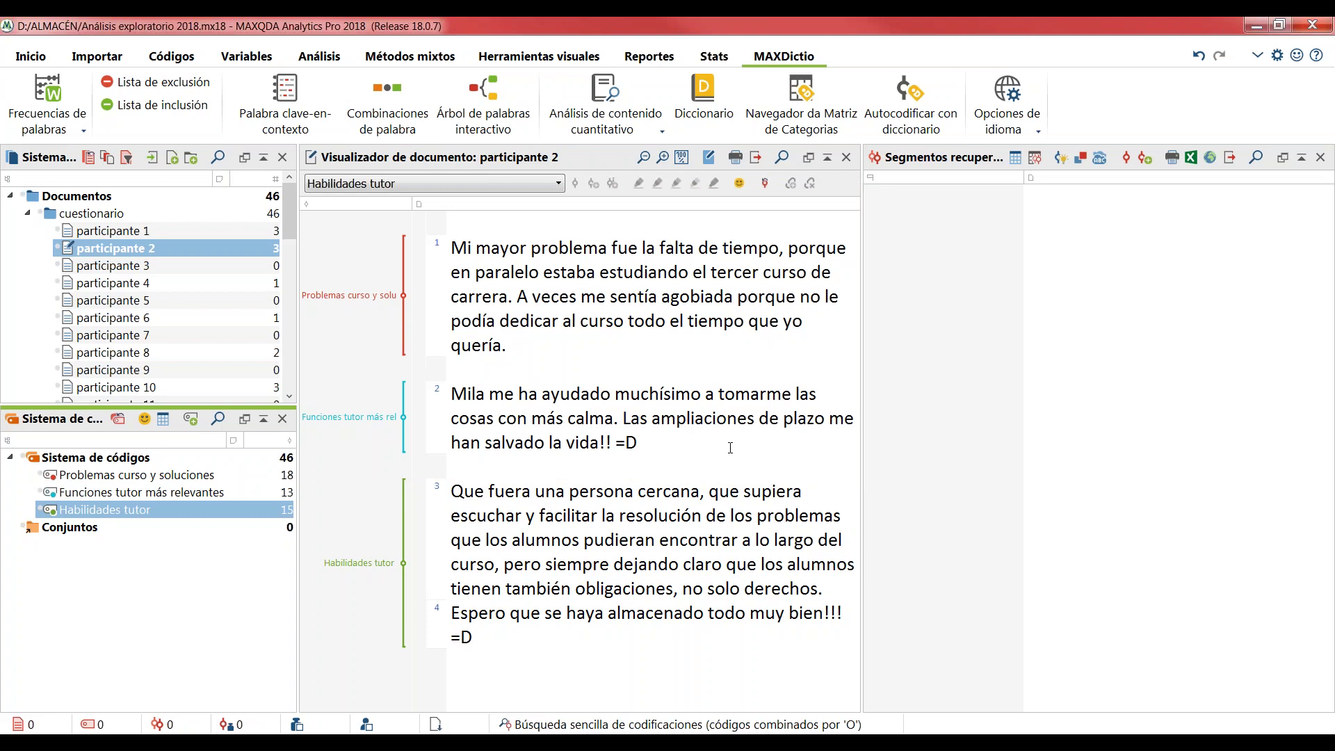
pyautogui.moveTo(524, 173); pyautogui.dragTo(621, 55)
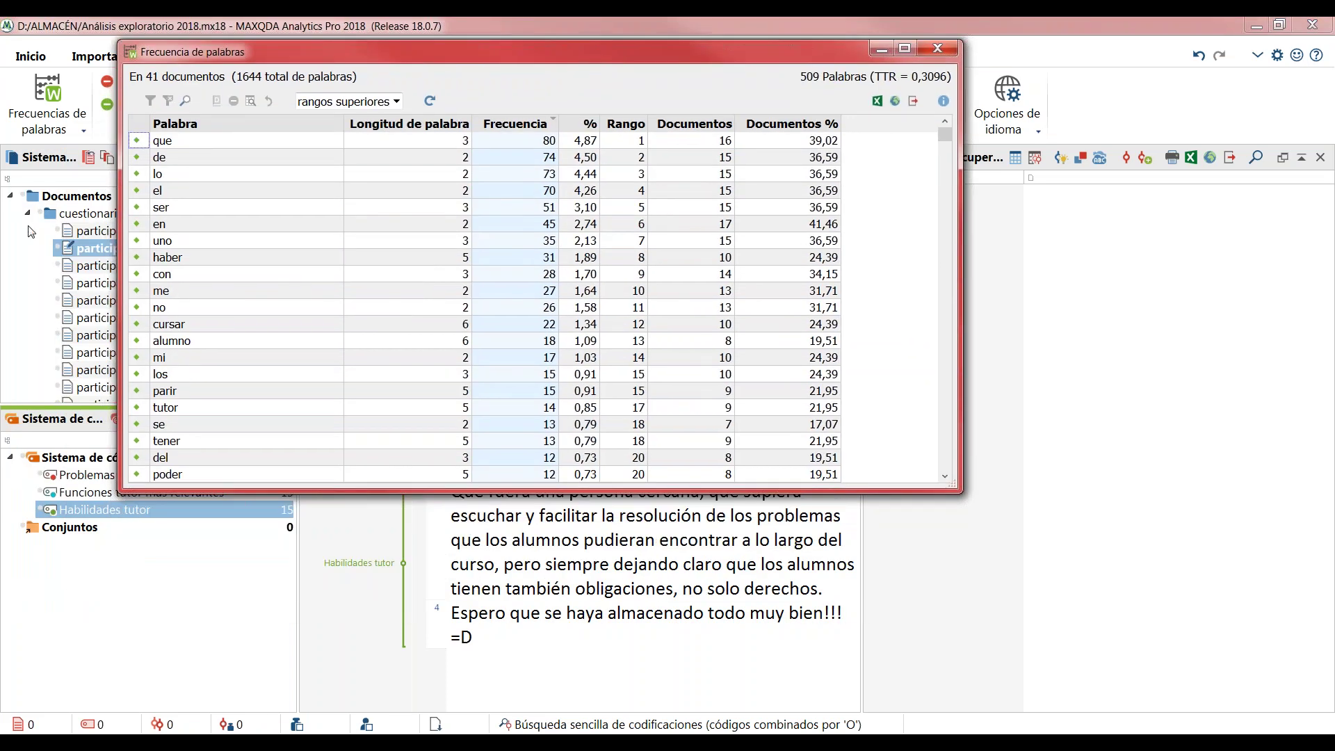
pyautogui.moveTo(493, 486); pyautogui.dragTo(495, 656)
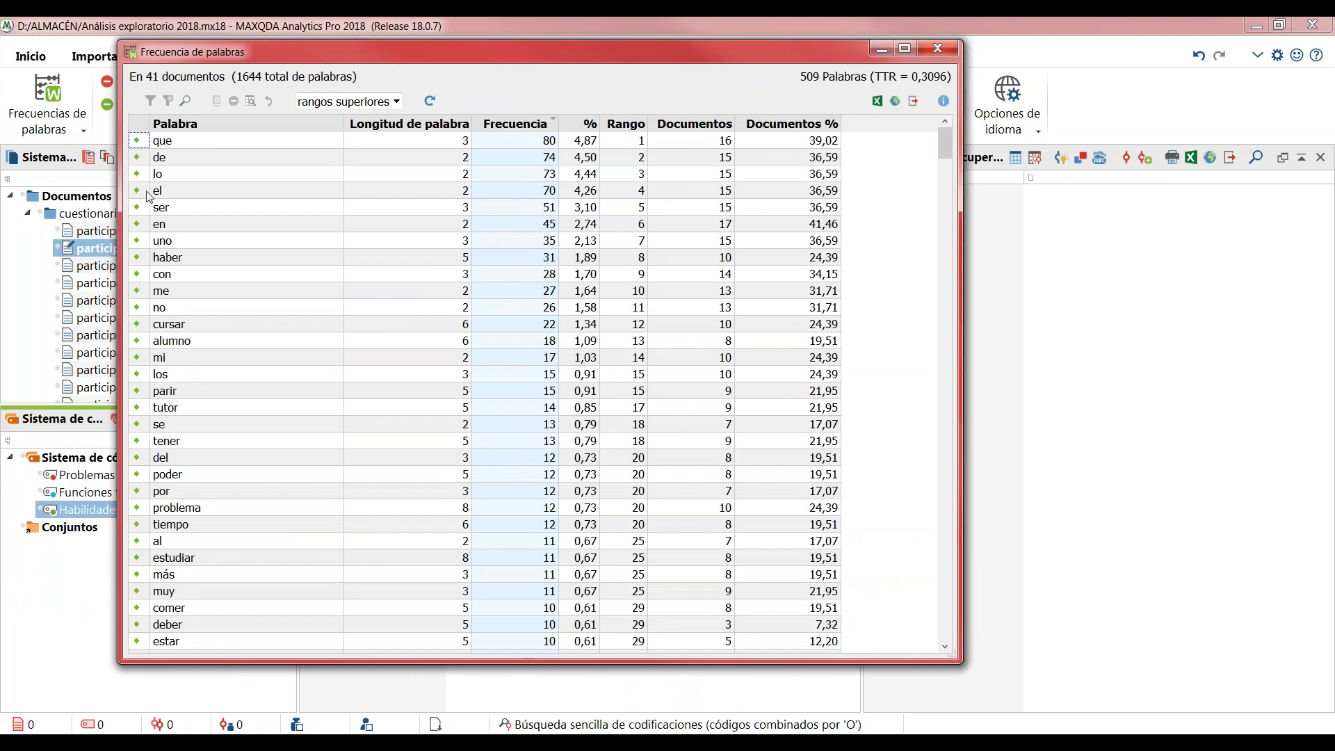
# - Select the words que, de, lo, el, ser, en, uno, con, me, no, mi, los, se, del, por and parir in the frequency table
pyautogui.click(139, 144)
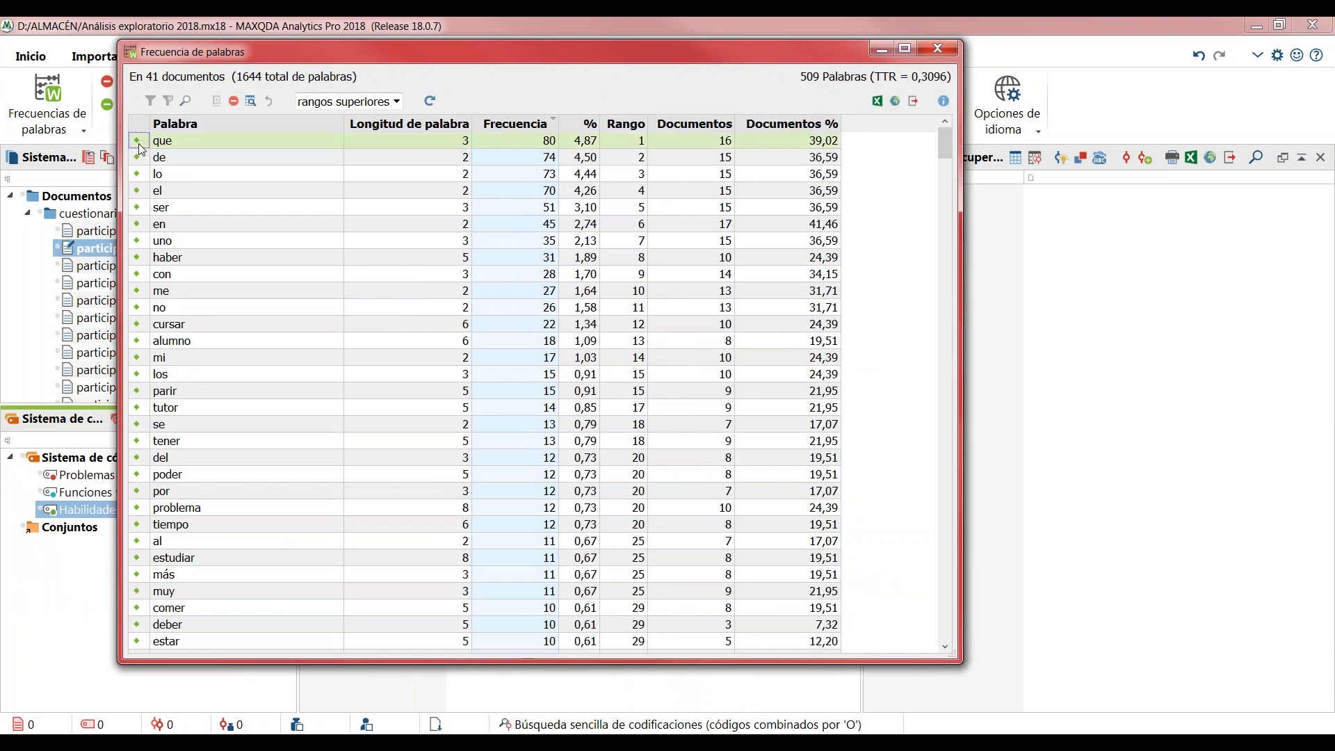
pyautogui.keyDown('shift'); pyautogui.click(144, 243); pyautogui.keyUp('shift')
pyautogui.keyDown('ctrl'); pyautogui.click(148, 276); pyautogui.keyUp('ctrl')
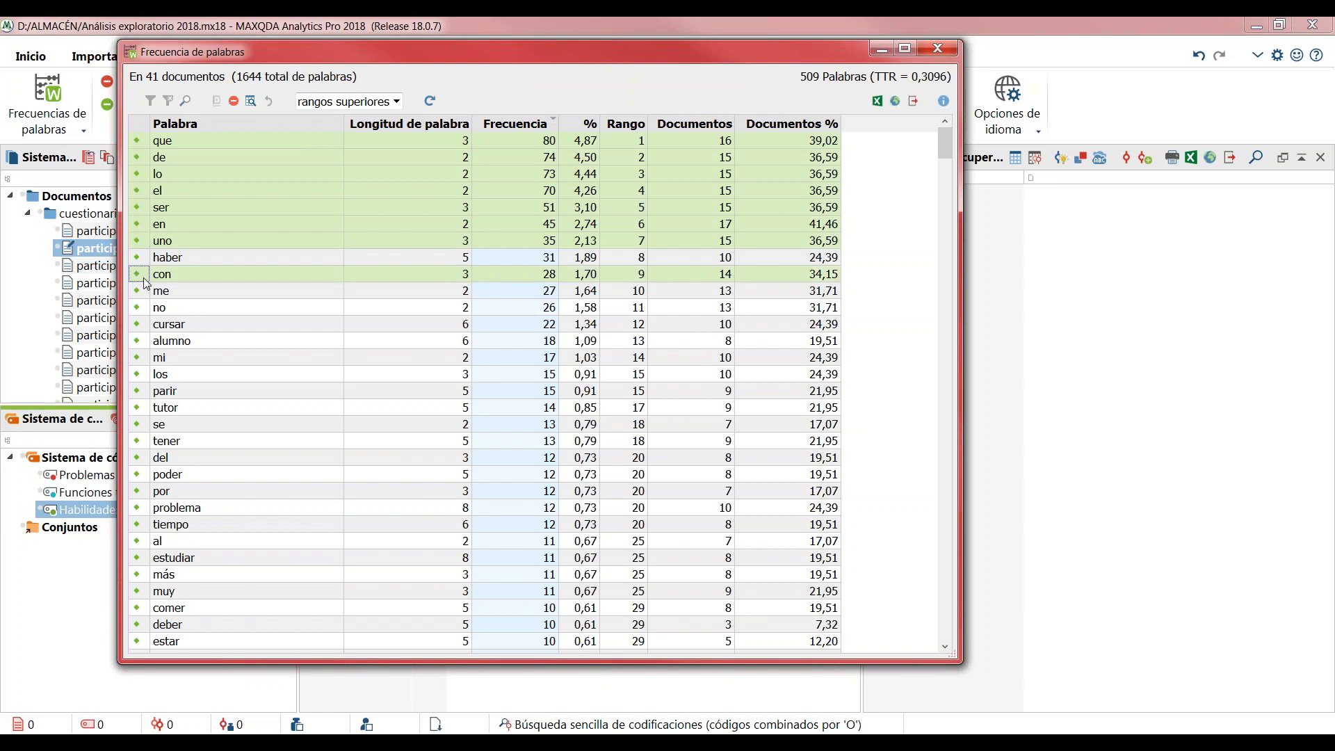
pyautogui.keyDown('ctrl'); pyautogui.click(141, 293); pyautogui.keyUp('ctrl')
pyautogui.keyDown('ctrl'); pyautogui.click(139, 309); pyautogui.keyUp('ctrl')
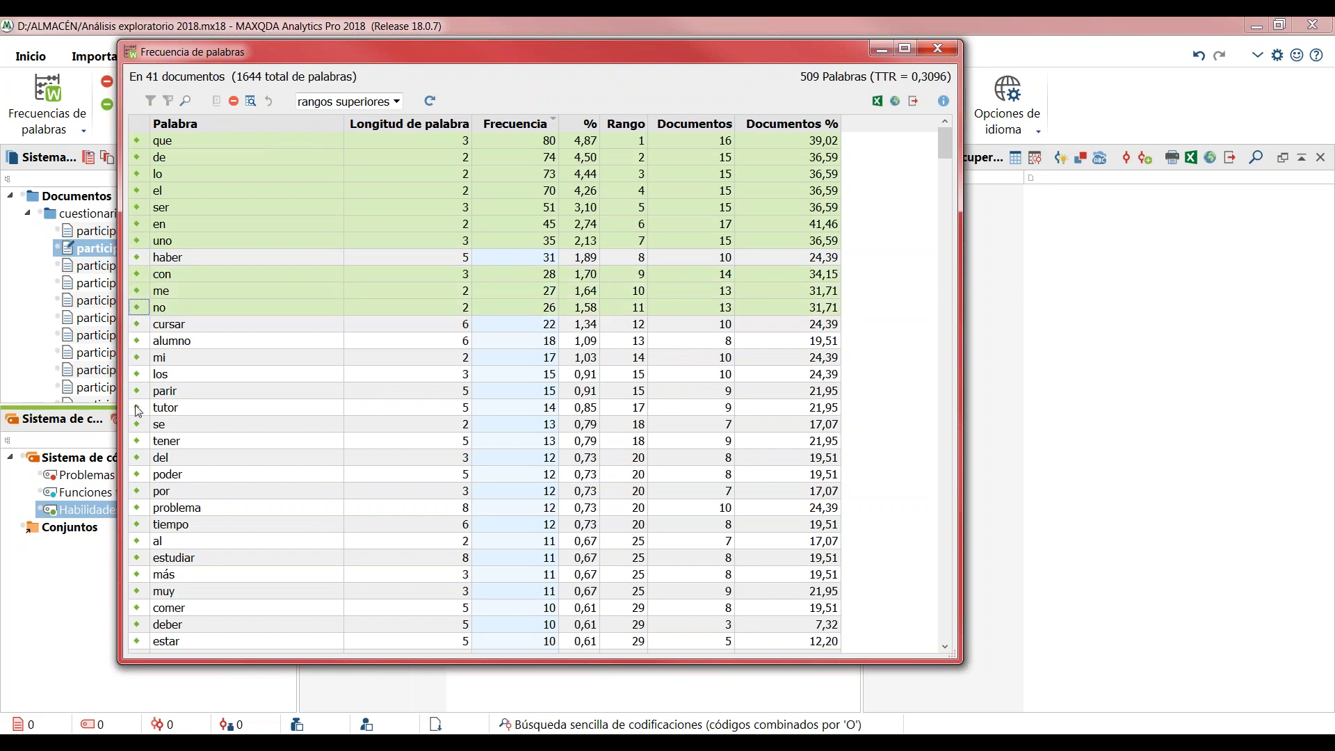
pyautogui.keyDown('ctrl'); pyautogui.click(139, 358); pyautogui.keyUp('ctrl')
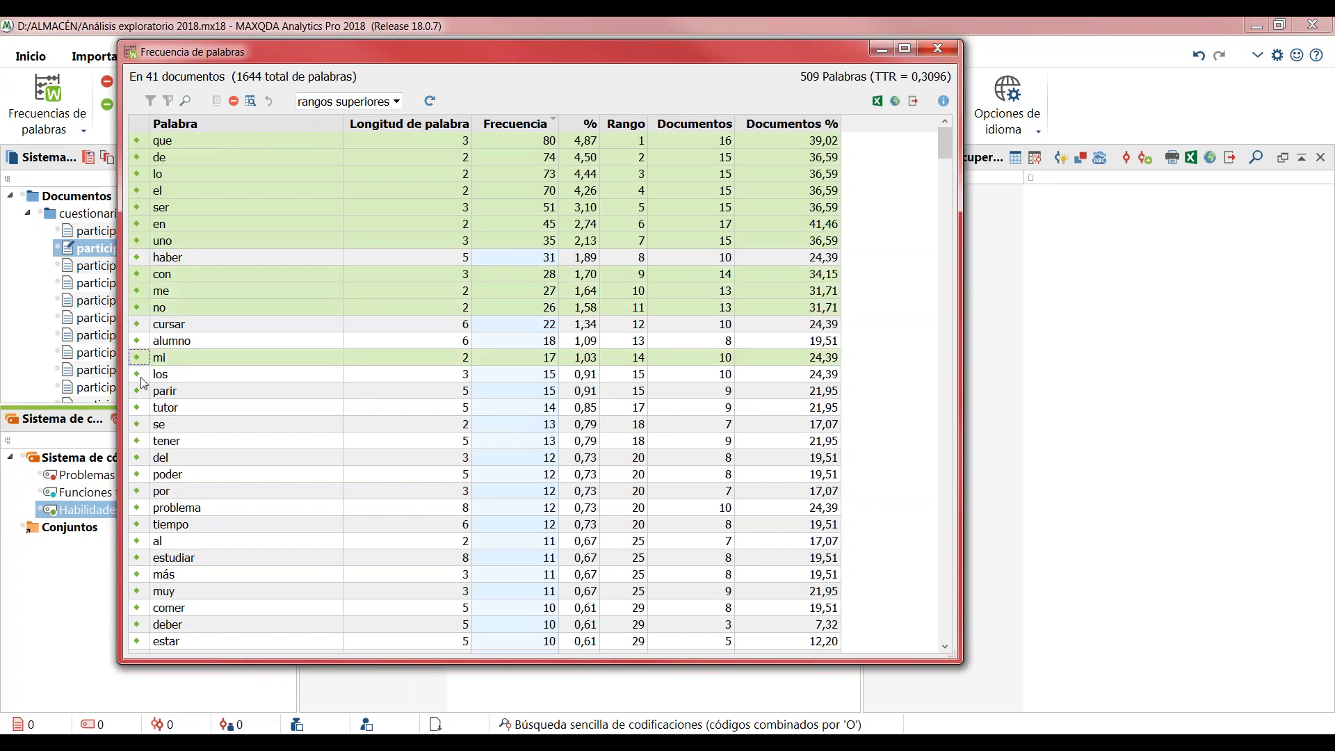
pyautogui.keyDown('ctrl'); pyautogui.click(142, 375); pyautogui.keyUp('ctrl')
pyautogui.keyDown('ctrl'); pyautogui.click(139, 425); pyautogui.keyUp('ctrl')
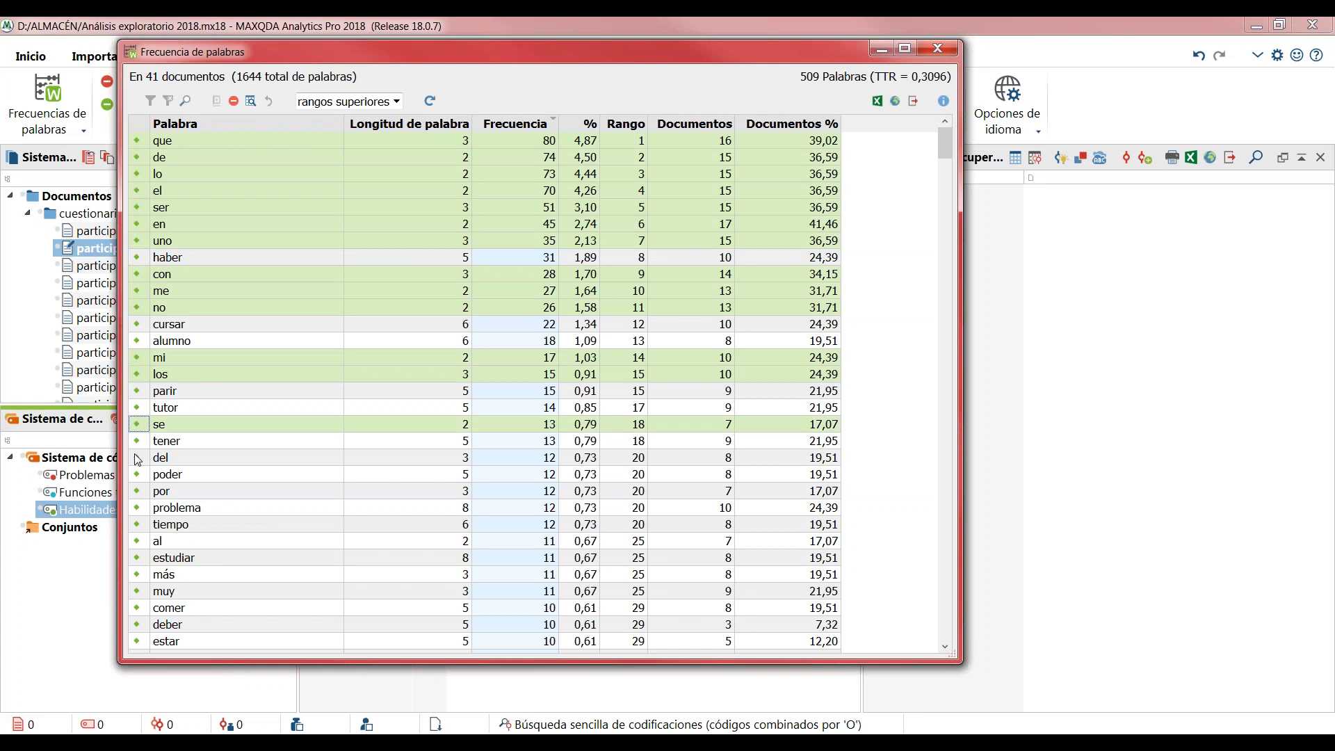
pyautogui.keyDown('ctrl'); pyautogui.click(138, 458); pyautogui.keyUp('ctrl')
pyautogui.keyDown('ctrl'); pyautogui.click(138, 491); pyautogui.keyUp('ctrl')
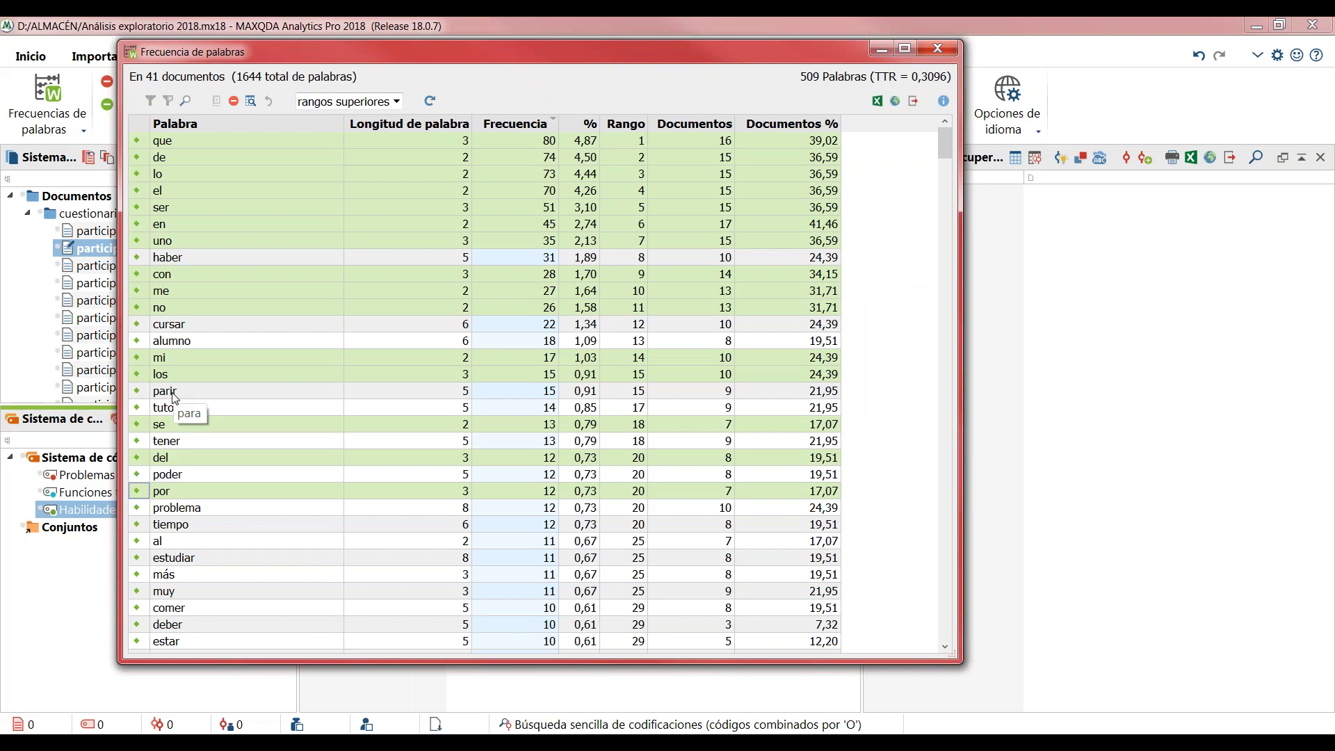
pyautogui.keyDown('ctrl'); pyautogui.click(139, 392); pyautogui.keyUp('ctrl')
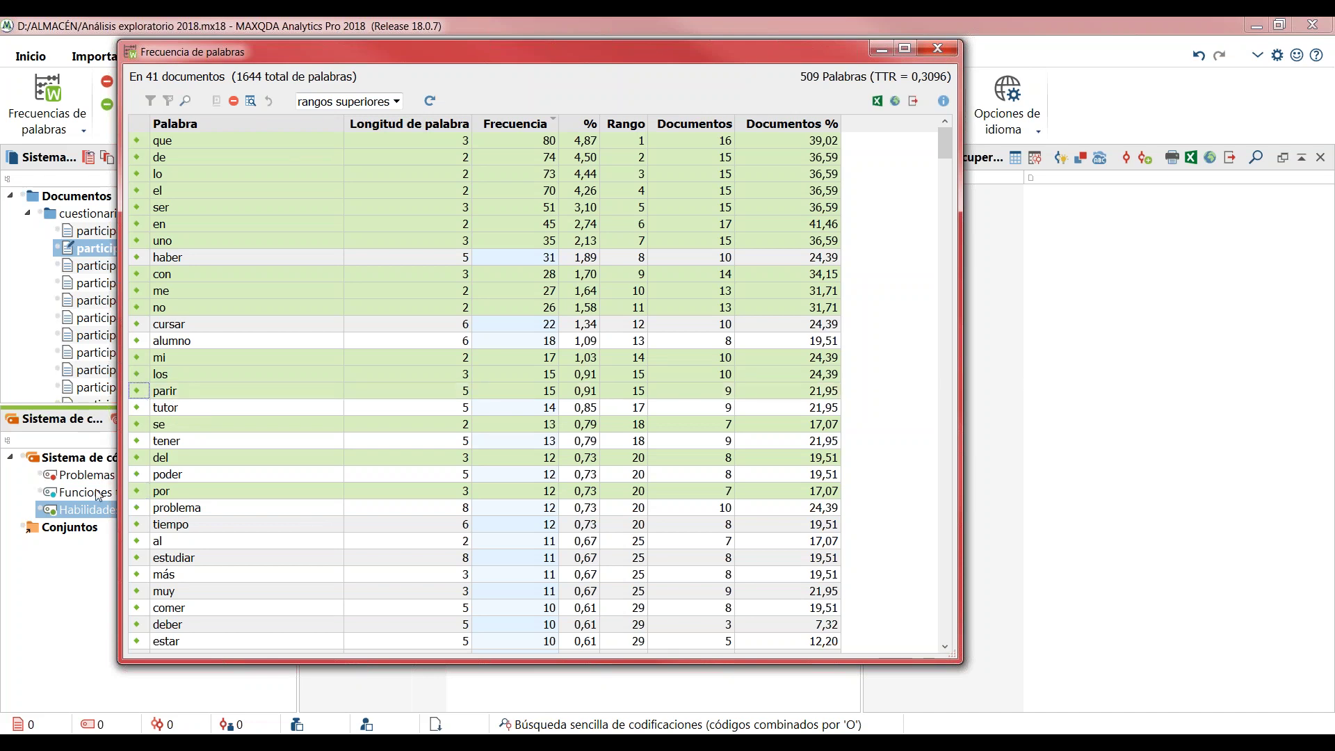
# - Extend the word selection with al, su and ese, leaving pero unselected
pyautogui.click(138, 541)
pyautogui.scroll(-5, 160, 579)
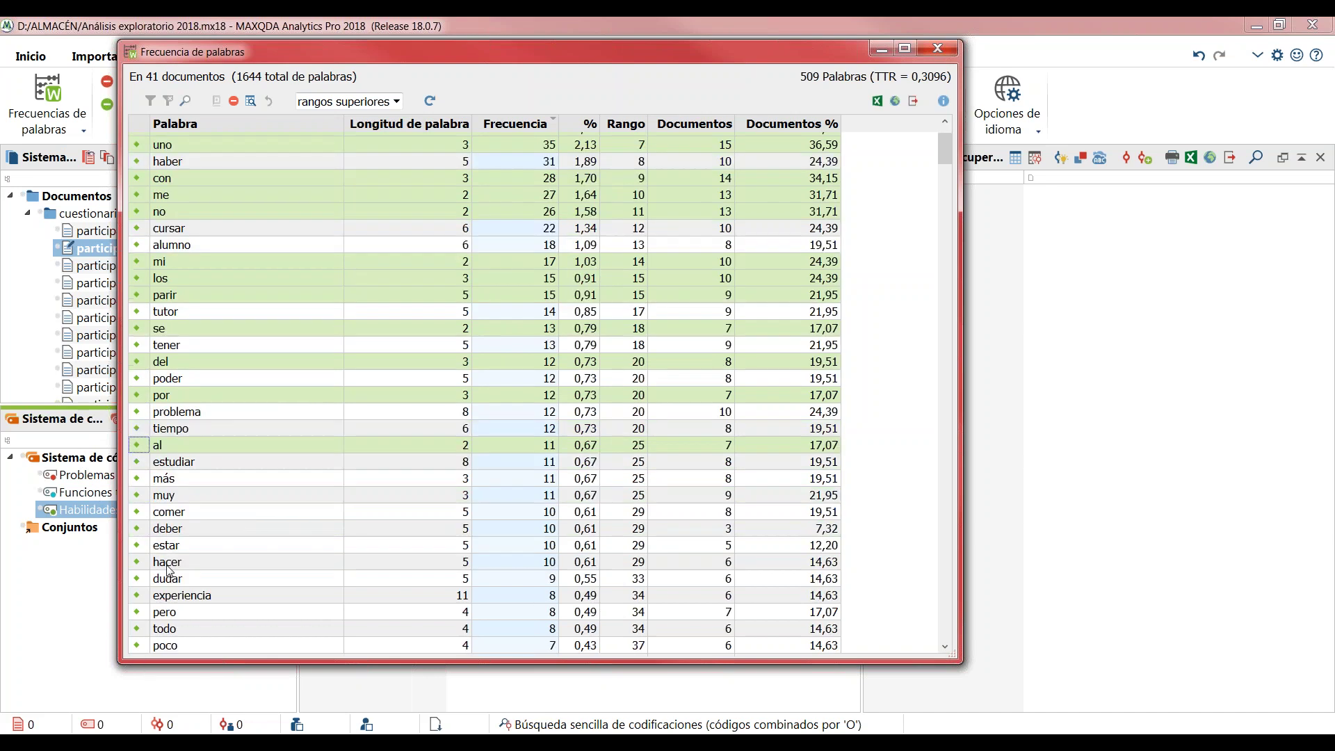
pyautogui.click(138, 535)
pyautogui.click(138, 601)
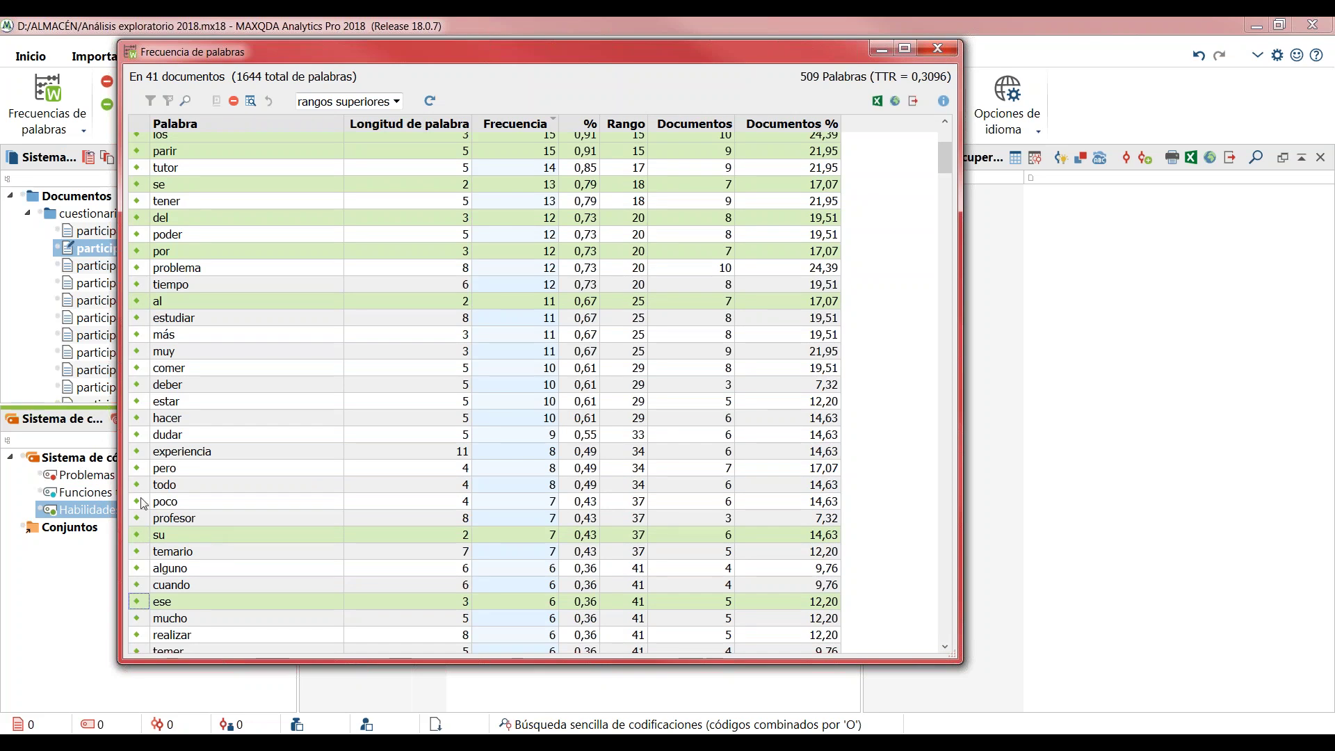
pyautogui.click(138, 468)
pyautogui.scroll(-4, 284, 583)
pyautogui.scroll(-2, 283, 584)
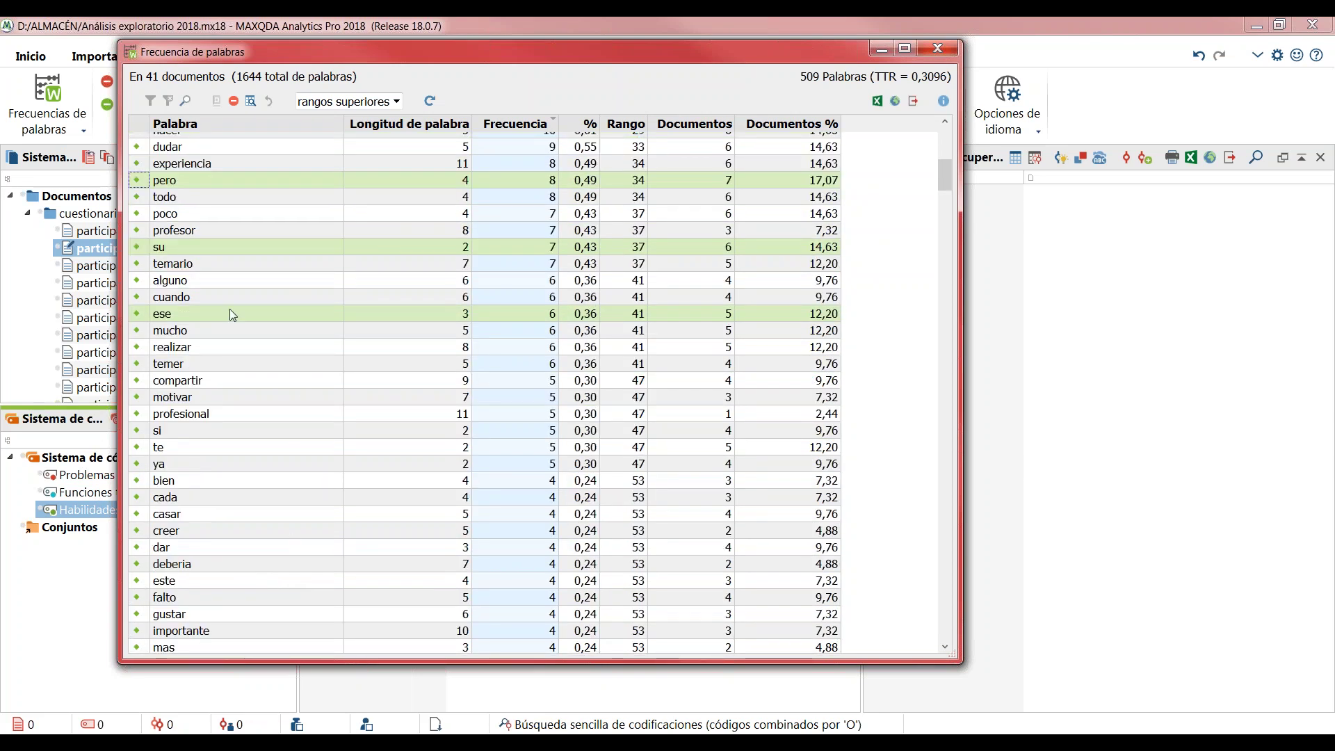
pyautogui.click(137, 181)
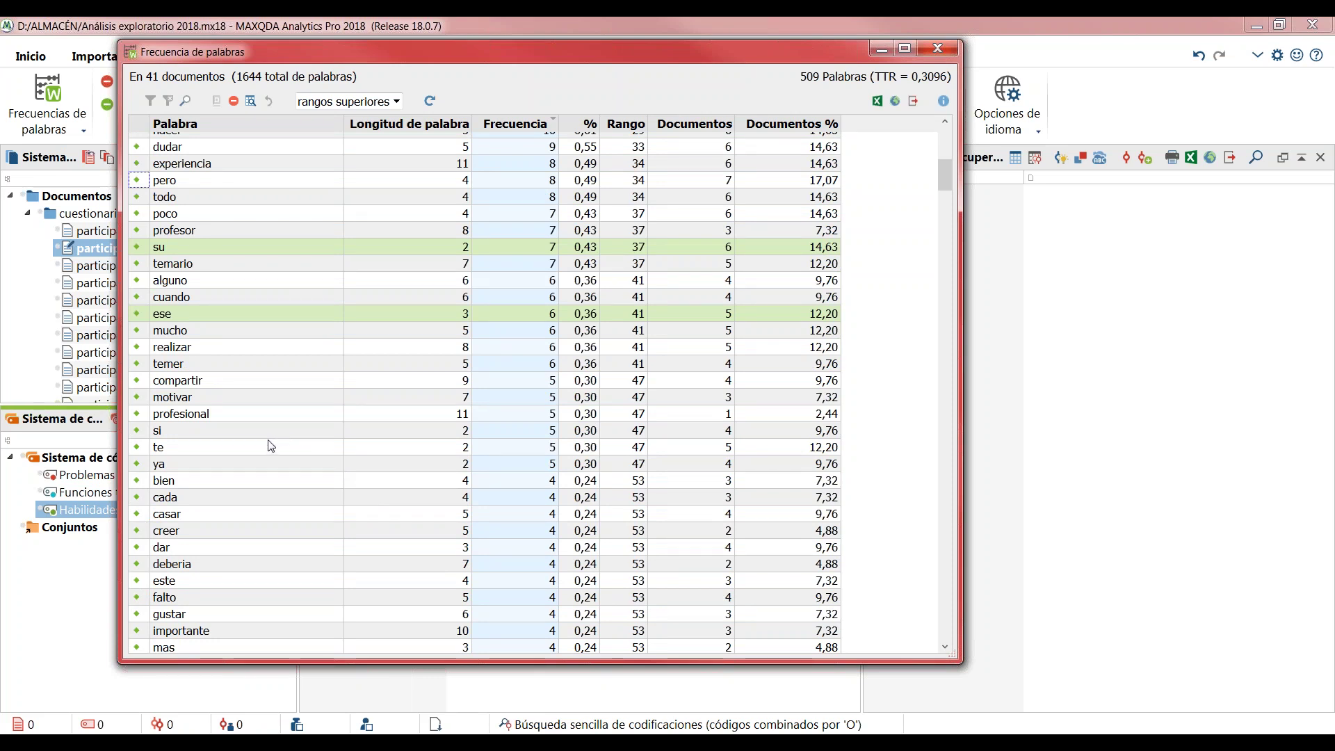
# - Add all the selected words to the exclusion list, recalculate the word frequencies and widen the results window
pyautogui.scroll(10, 270, 446)
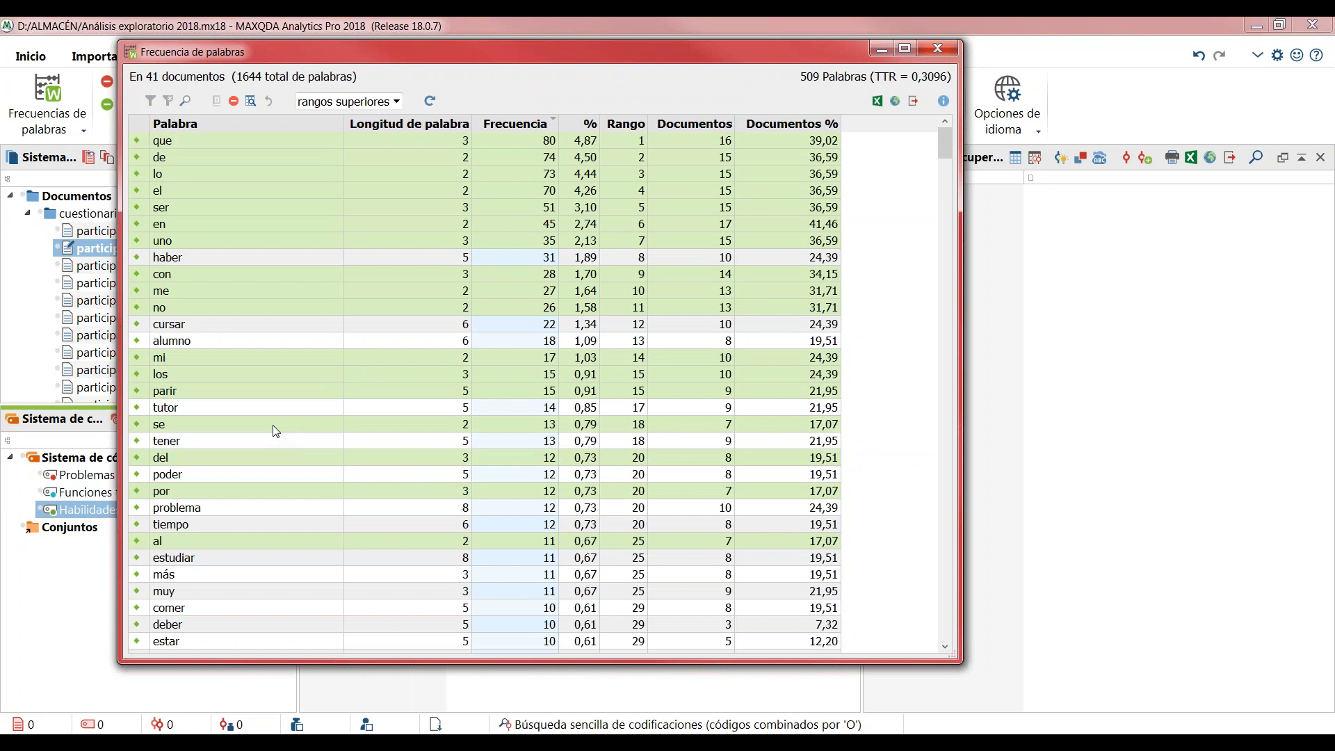
pyautogui.rightClick(218, 140)
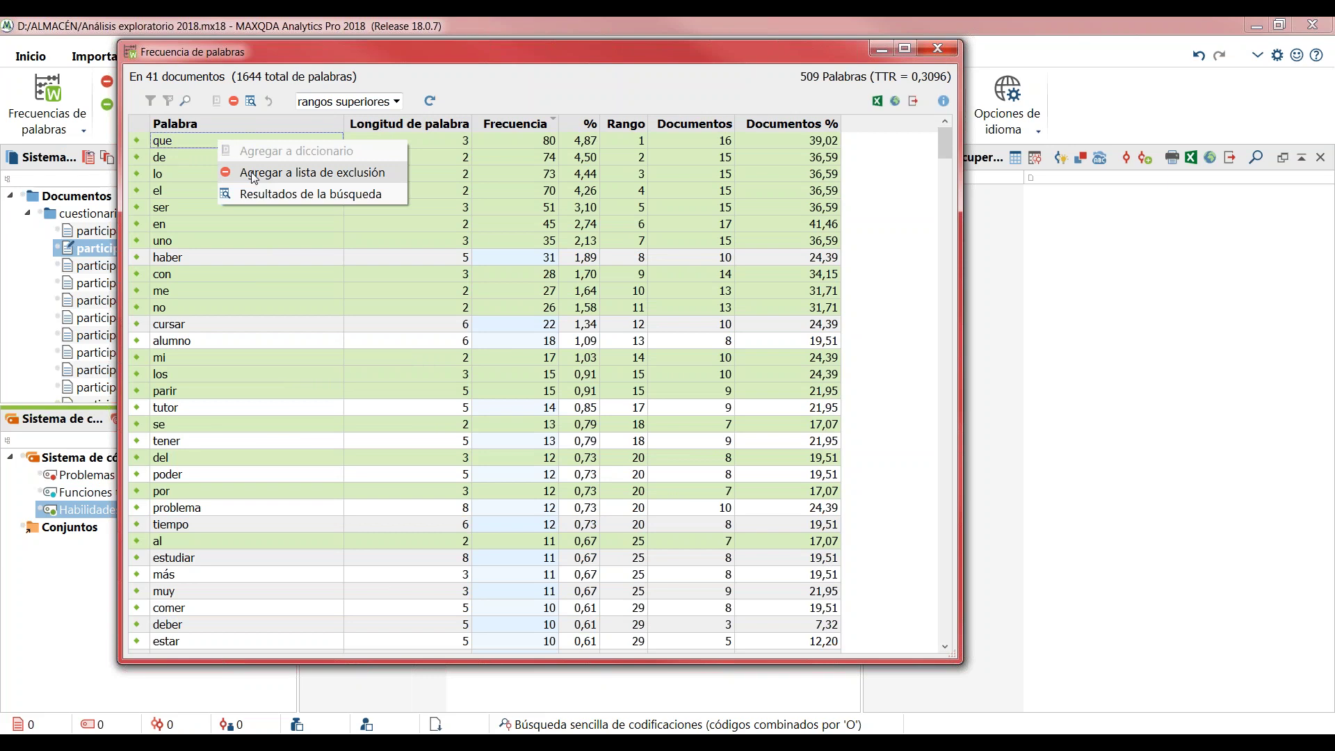
pyautogui.click(292, 173)
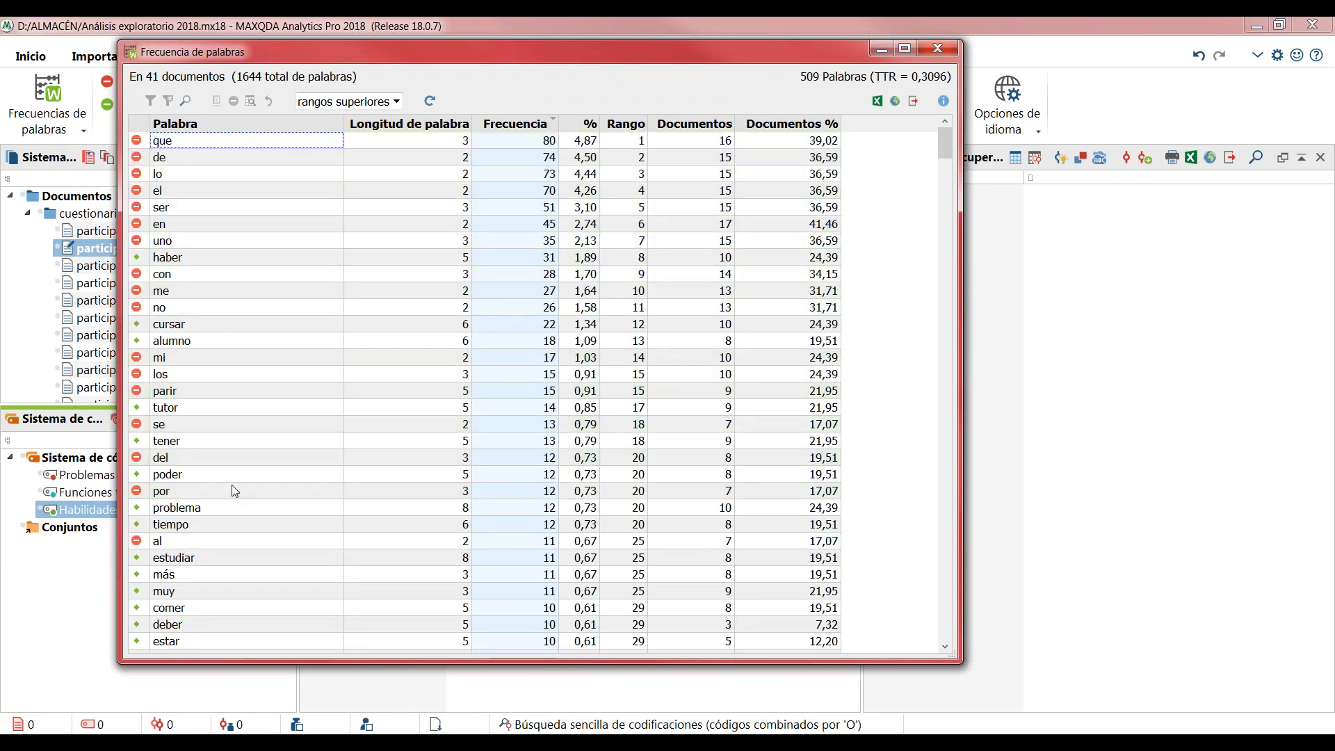
pyautogui.scroll(-4, 193, 479)
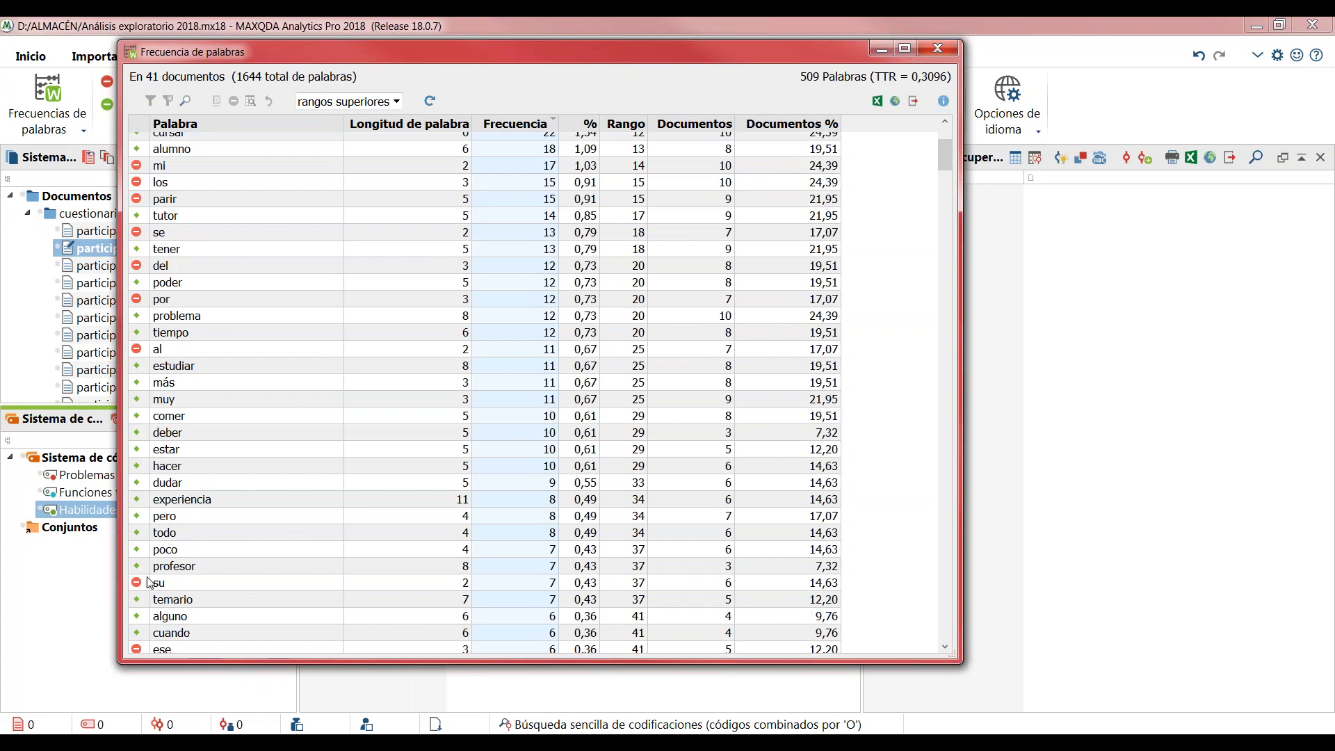
pyautogui.scroll(3, 283, 342)
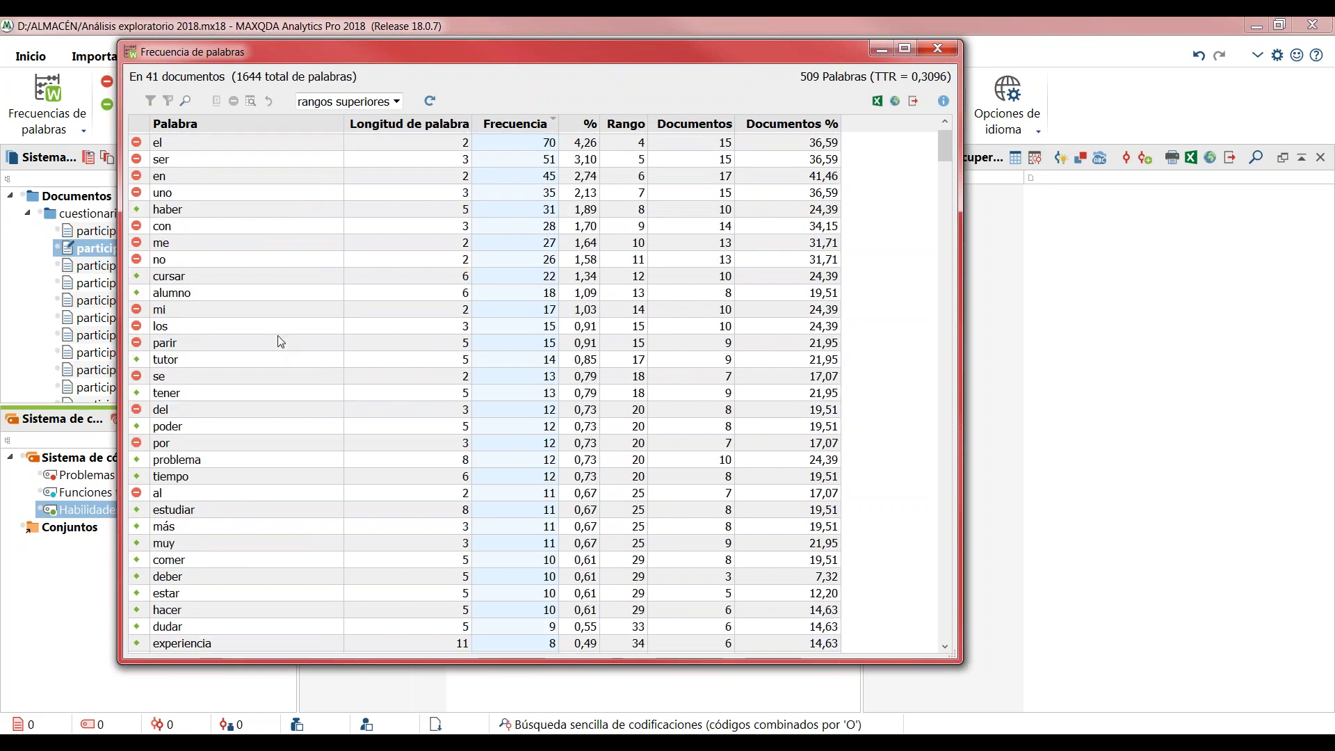
pyautogui.scroll(1, 278, 337)
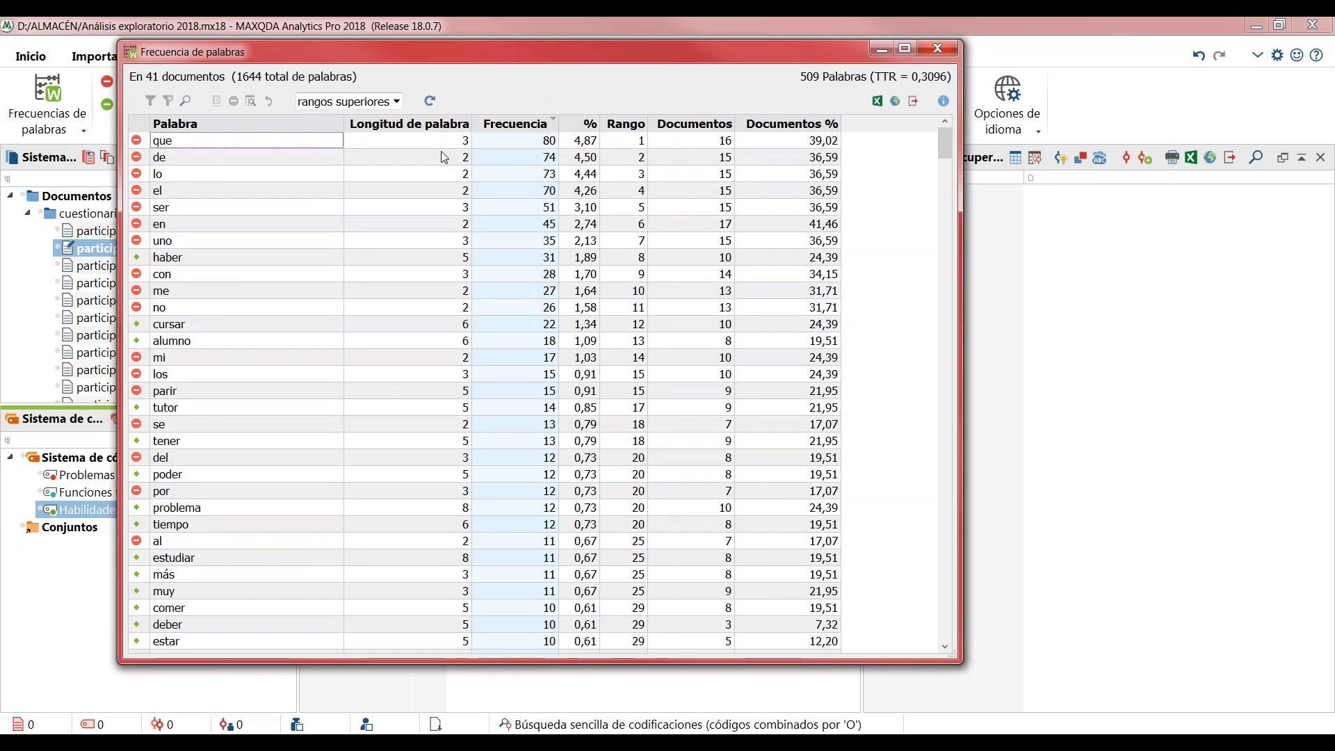
pyautogui.click(429, 101)
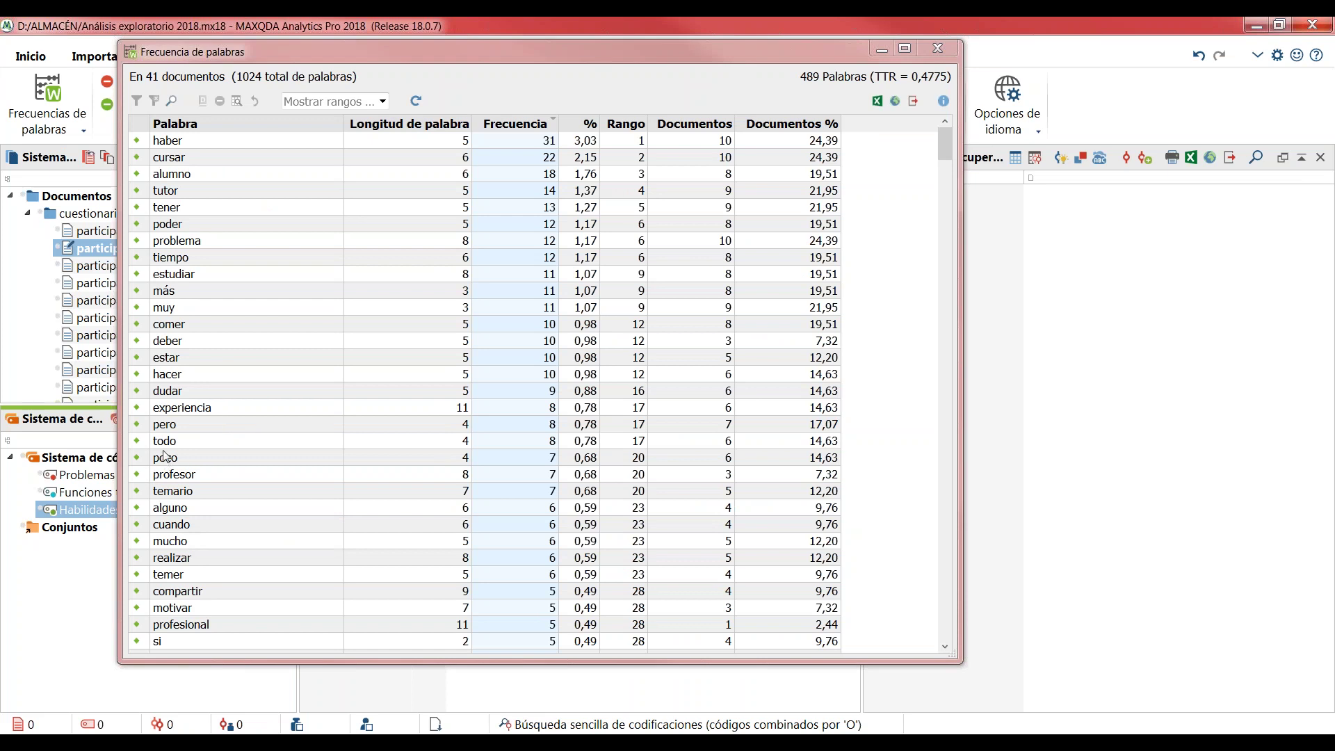
pyautogui.moveTo(965, 367); pyautogui.dragTo(1046, 367)
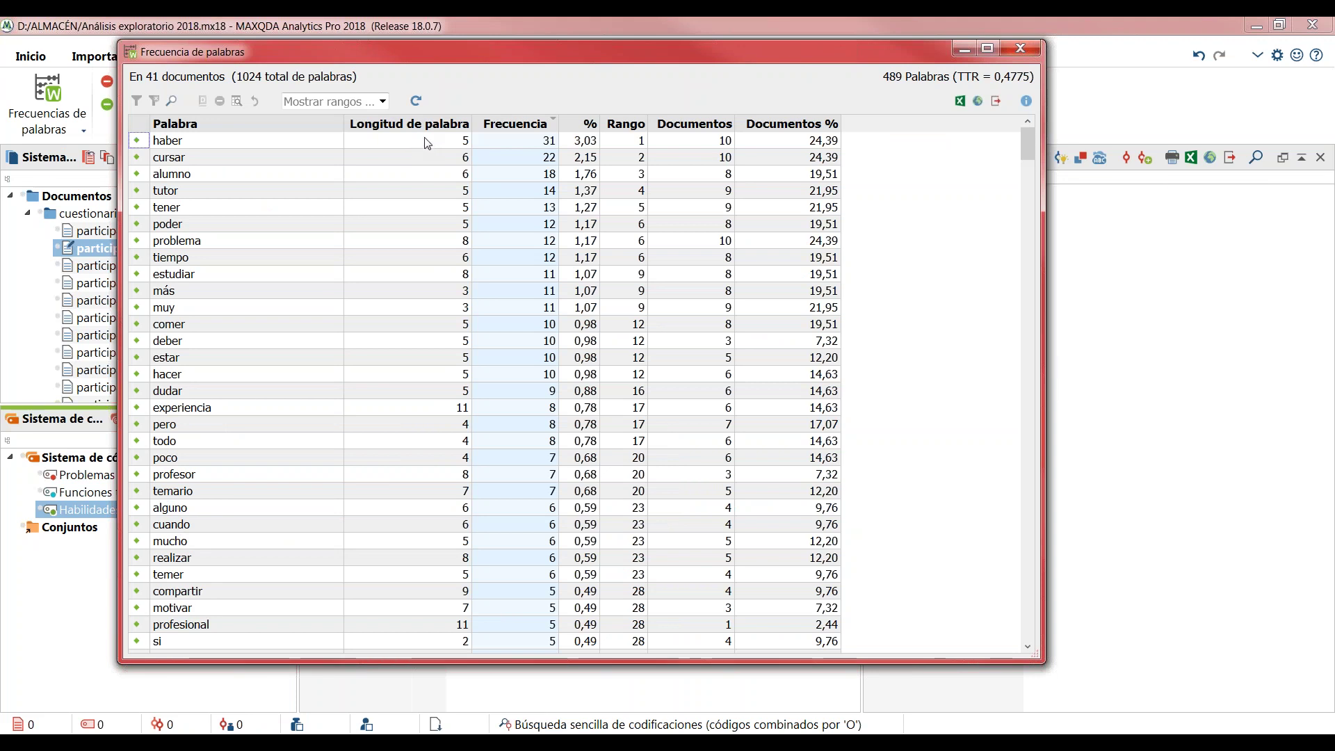
# - Display the search results for the word tiempo and widen the window and preview column to show the full text excerpts
pyautogui.moveTo(427, 145)
pyautogui.moveTo(178, 144)
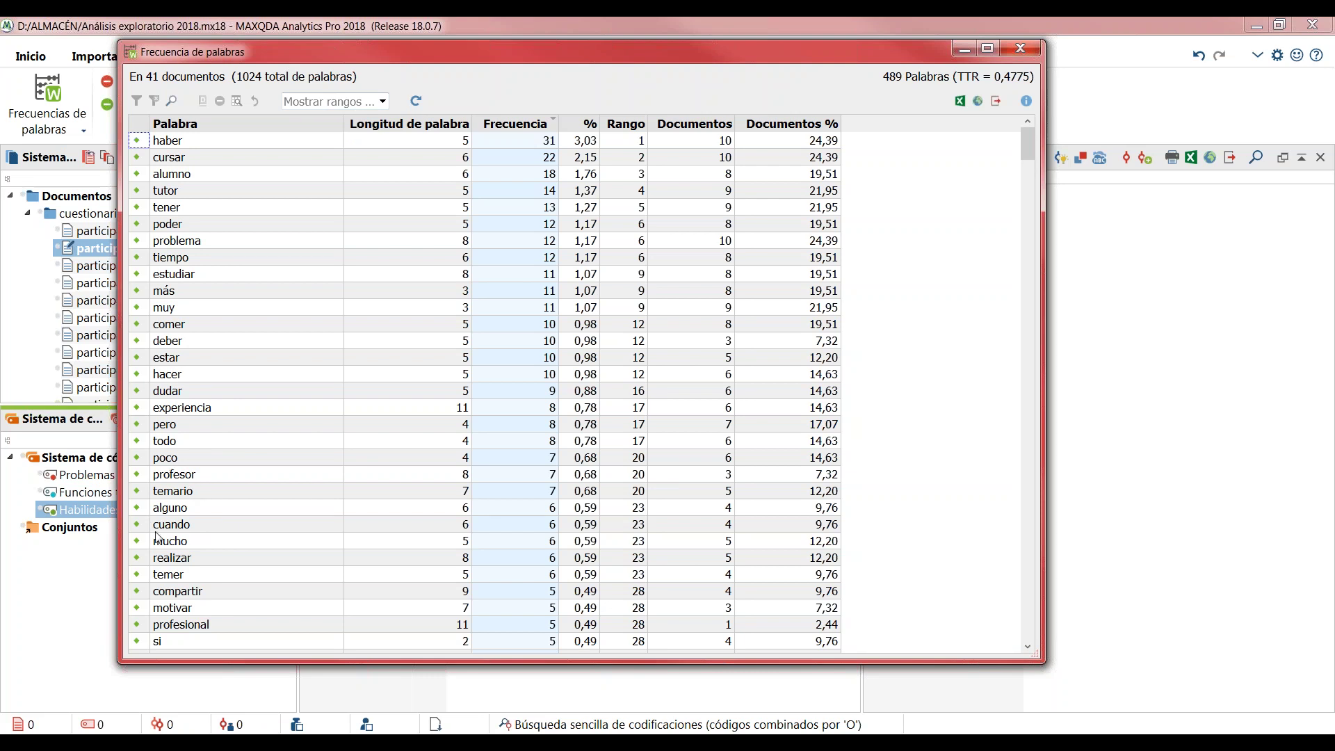
pyautogui.click(180, 257)
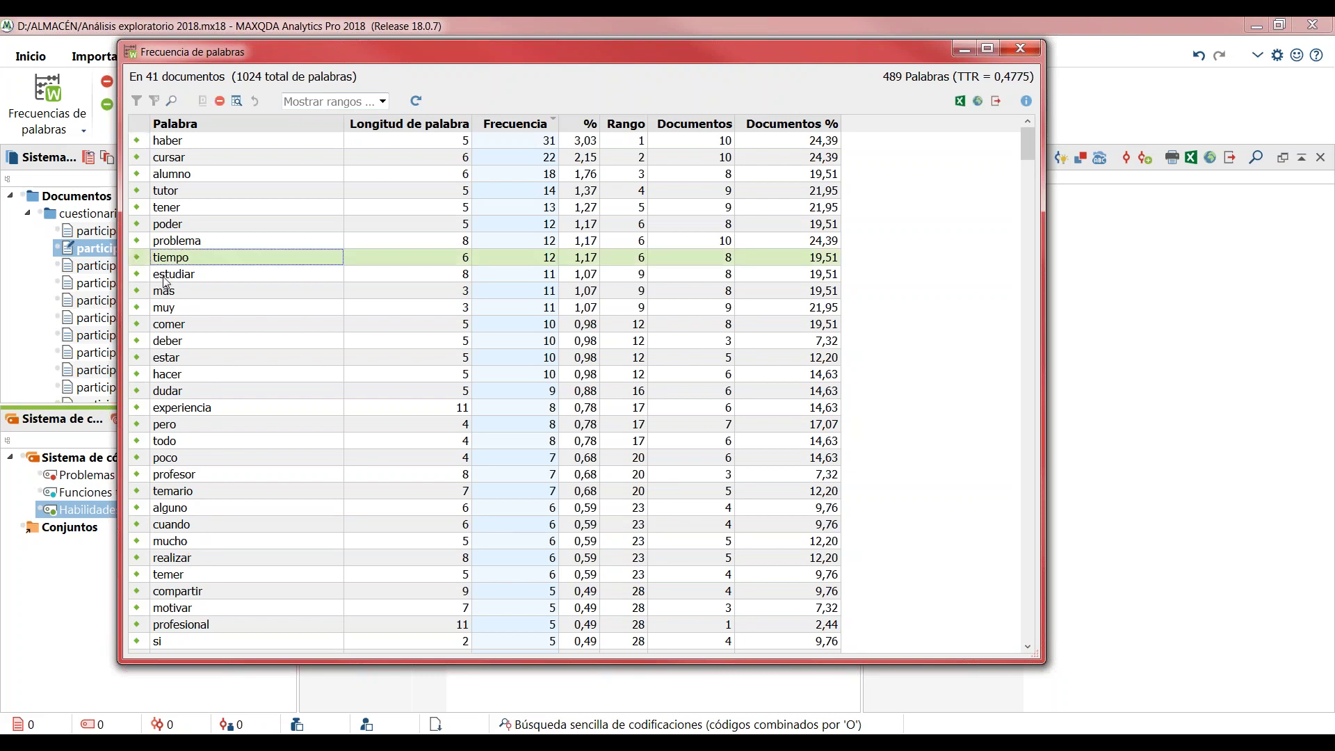
pyautogui.rightClick(183, 262)
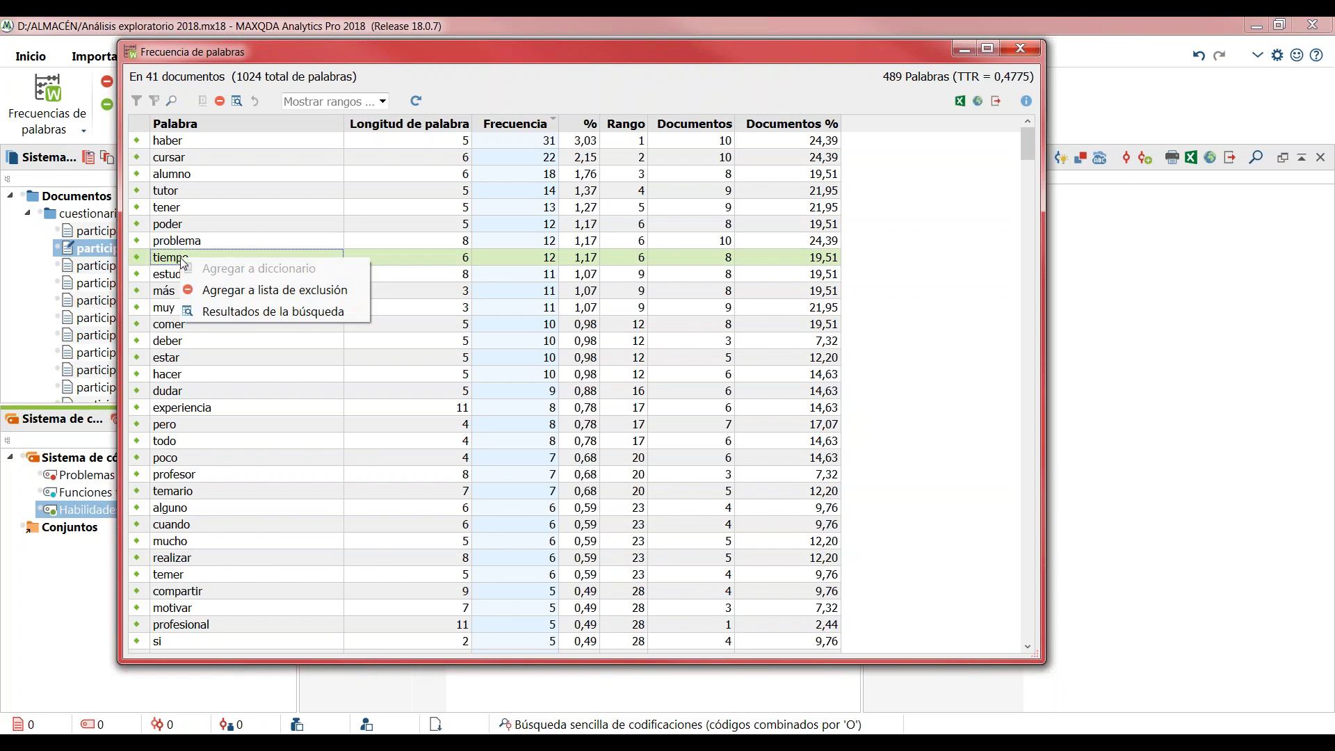
pyautogui.click(243, 313)
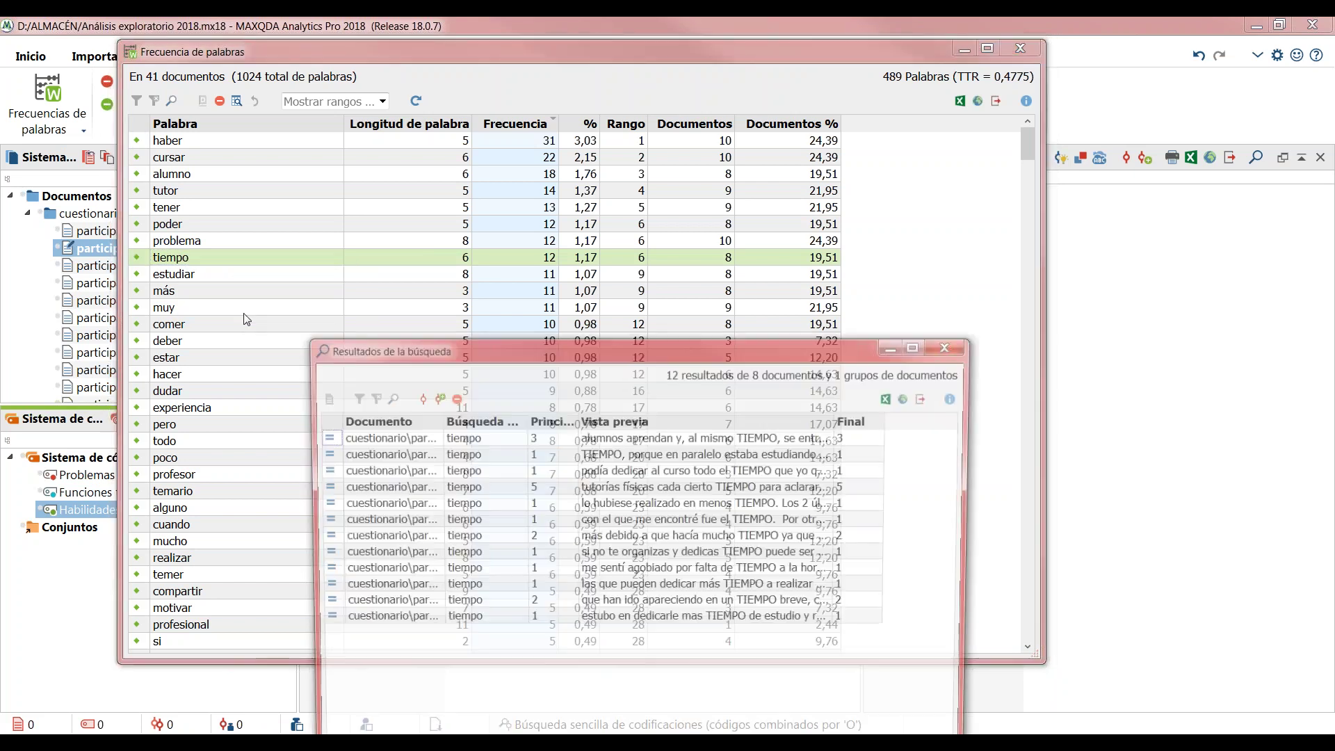
pyautogui.moveTo(547, 347); pyautogui.dragTo(510, 212)
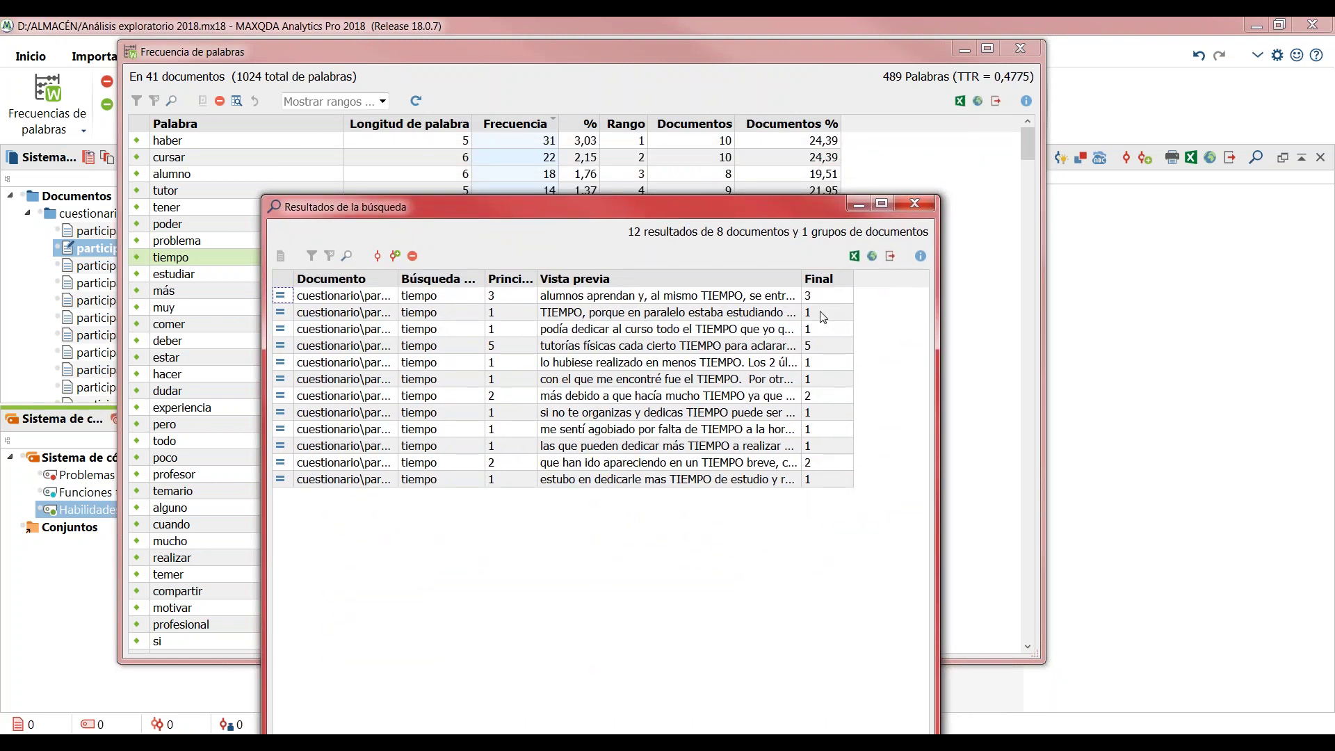
pyautogui.moveTo(801, 279); pyautogui.dragTo(865, 281)
pyautogui.moveTo(938, 351); pyautogui.dragTo(1184, 357)
pyautogui.moveTo(865, 280); pyautogui.dragTo(959, 280)
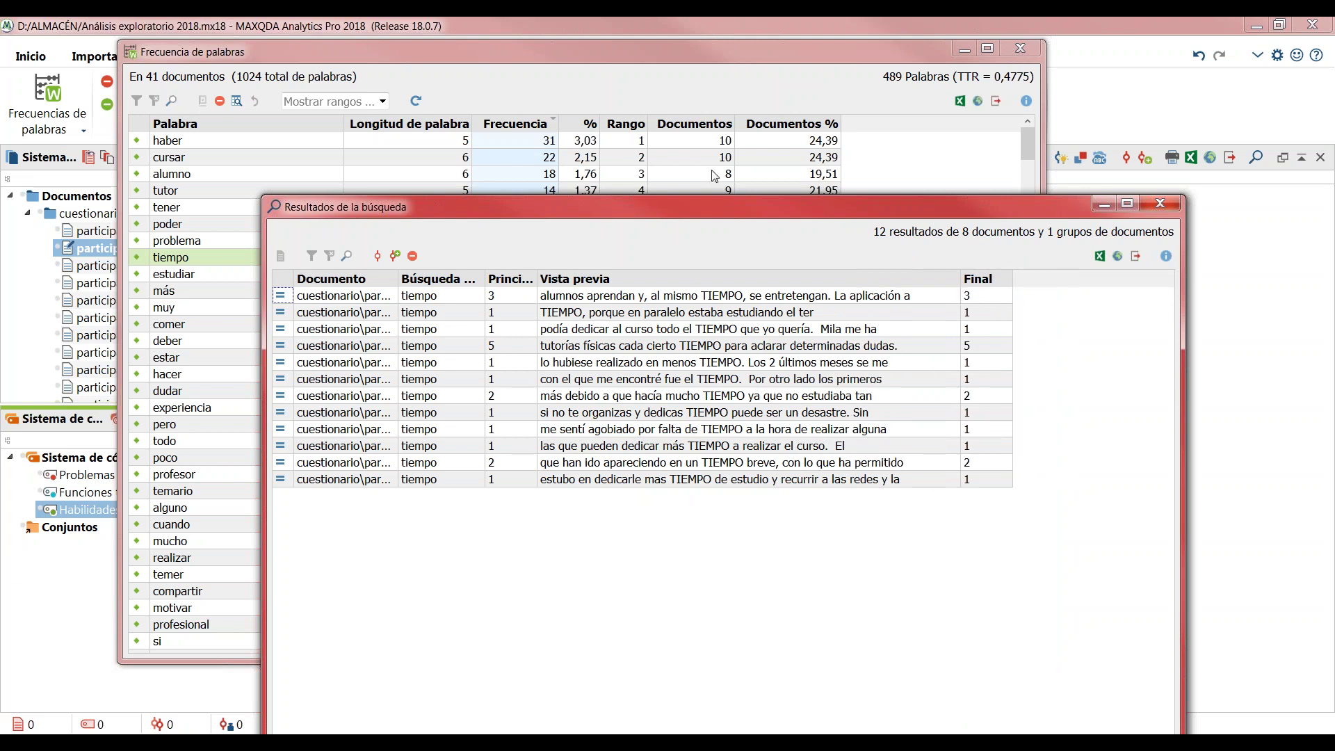
# - Minimize the word frequency window and examine the first tiempo result in its original document, moving the results window as needed
pyautogui.click(964, 56)
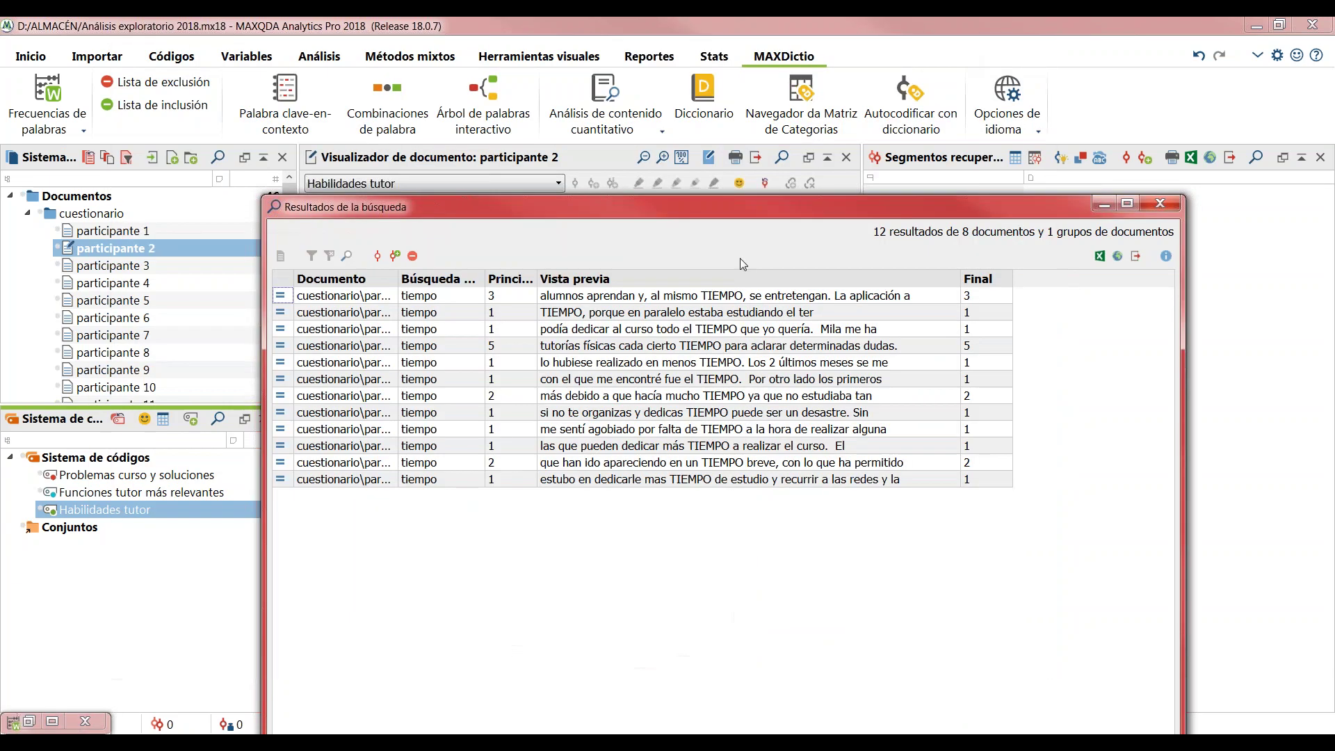
pyautogui.moveTo(715, 211); pyautogui.dragTo(712, 475)
pyautogui.click(723, 410)
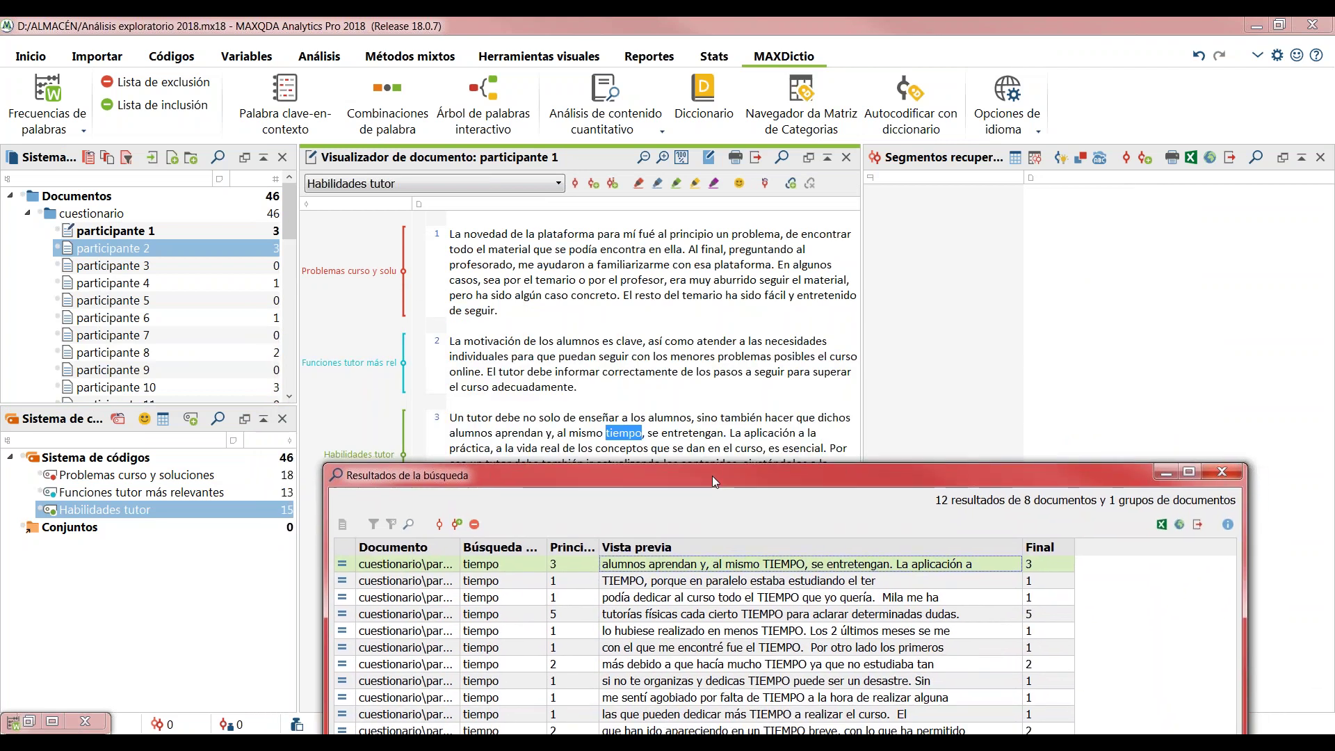
pyautogui.moveTo(712, 476); pyautogui.dragTo(737, 275)
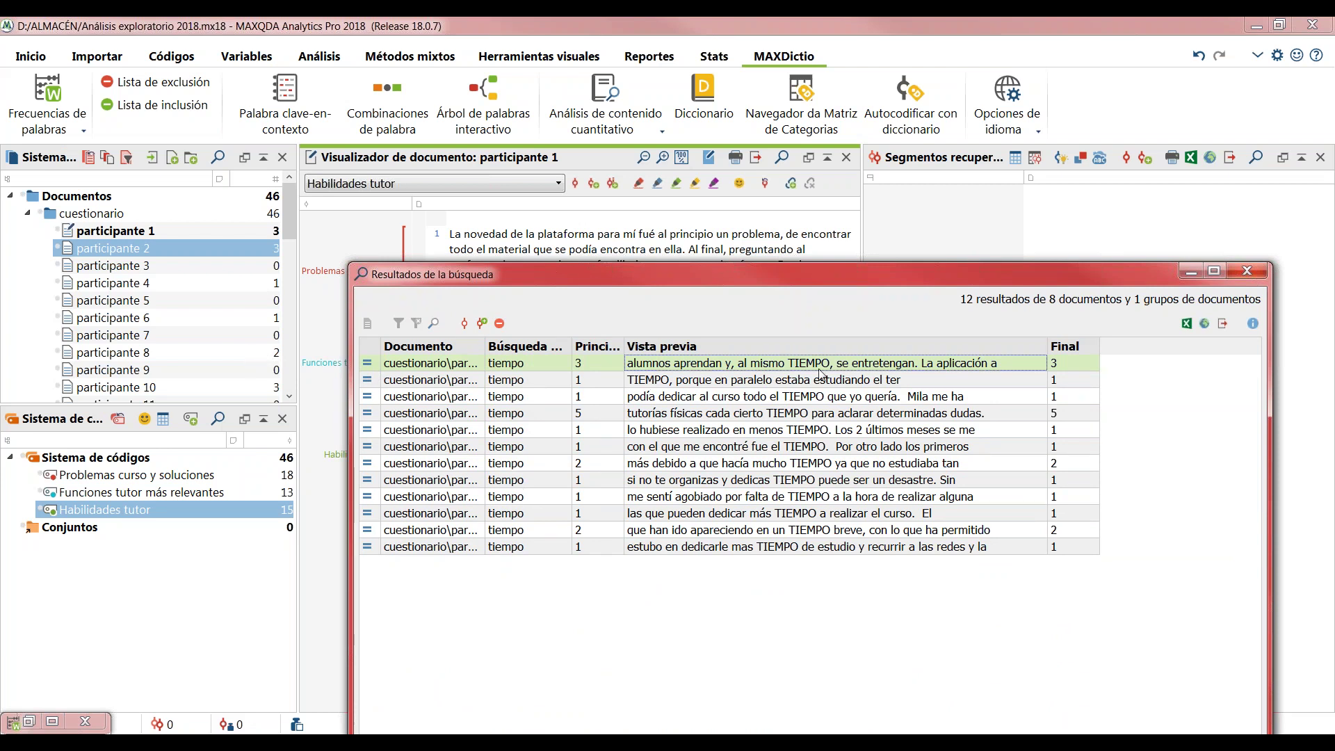
pyautogui.moveTo(670, 274); pyautogui.dragTo(619, 548)
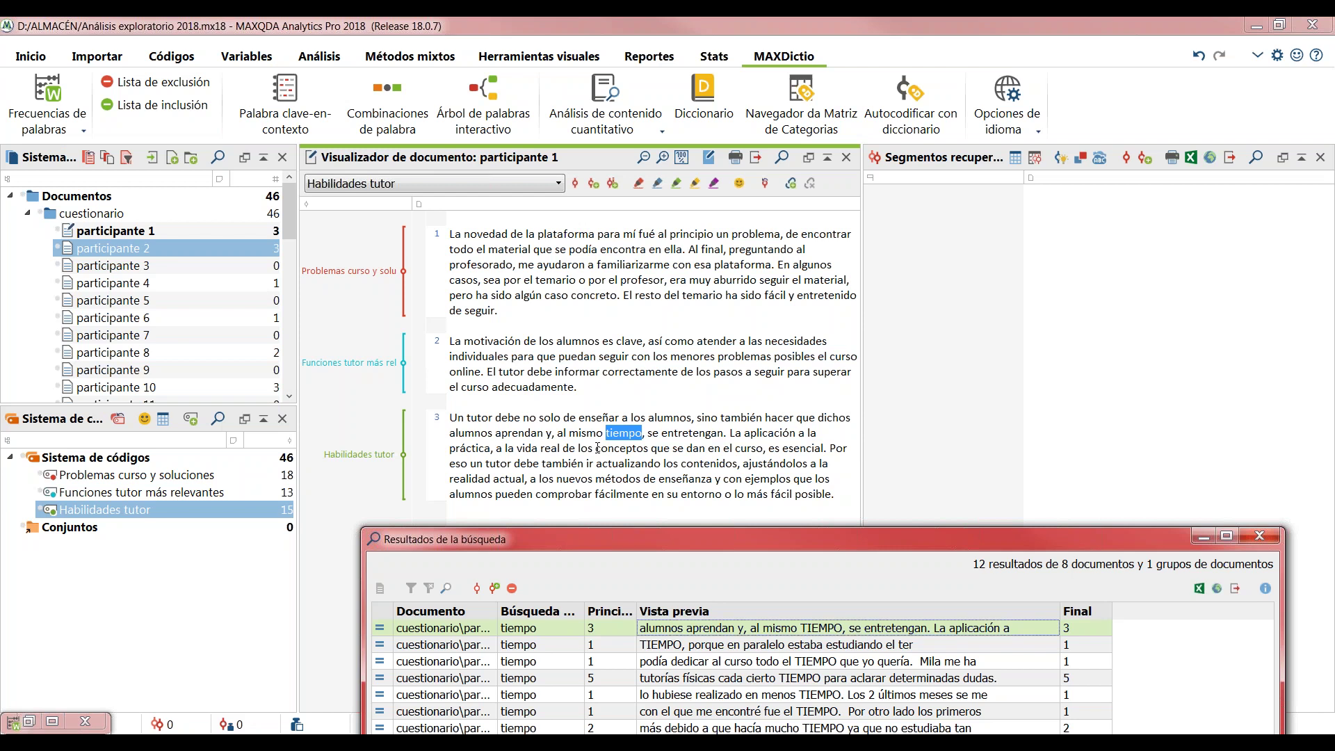
pyautogui.moveTo(642, 541); pyautogui.dragTo(580, 326)
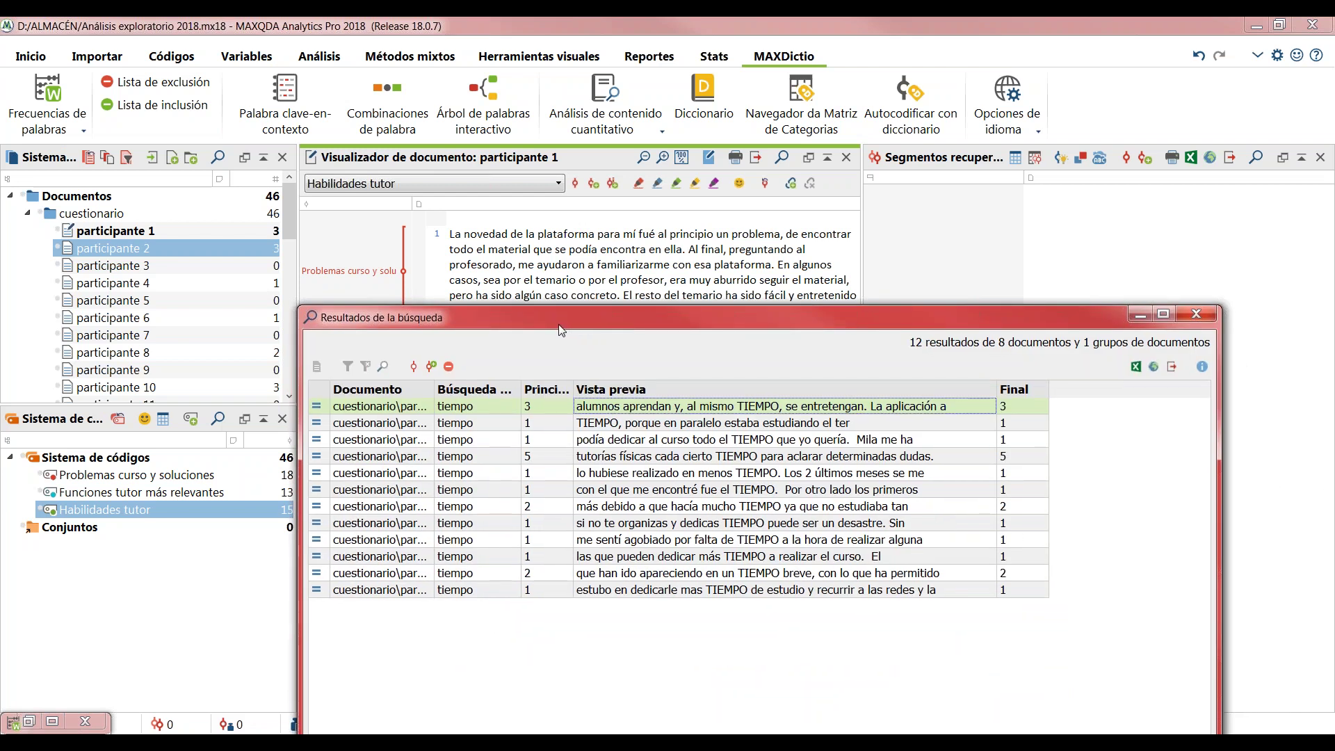
# - Exclude the first tiempo result and create a red code named "Gestión del tiempo" for automatically coding the remaining results
pyautogui.click(319, 411)
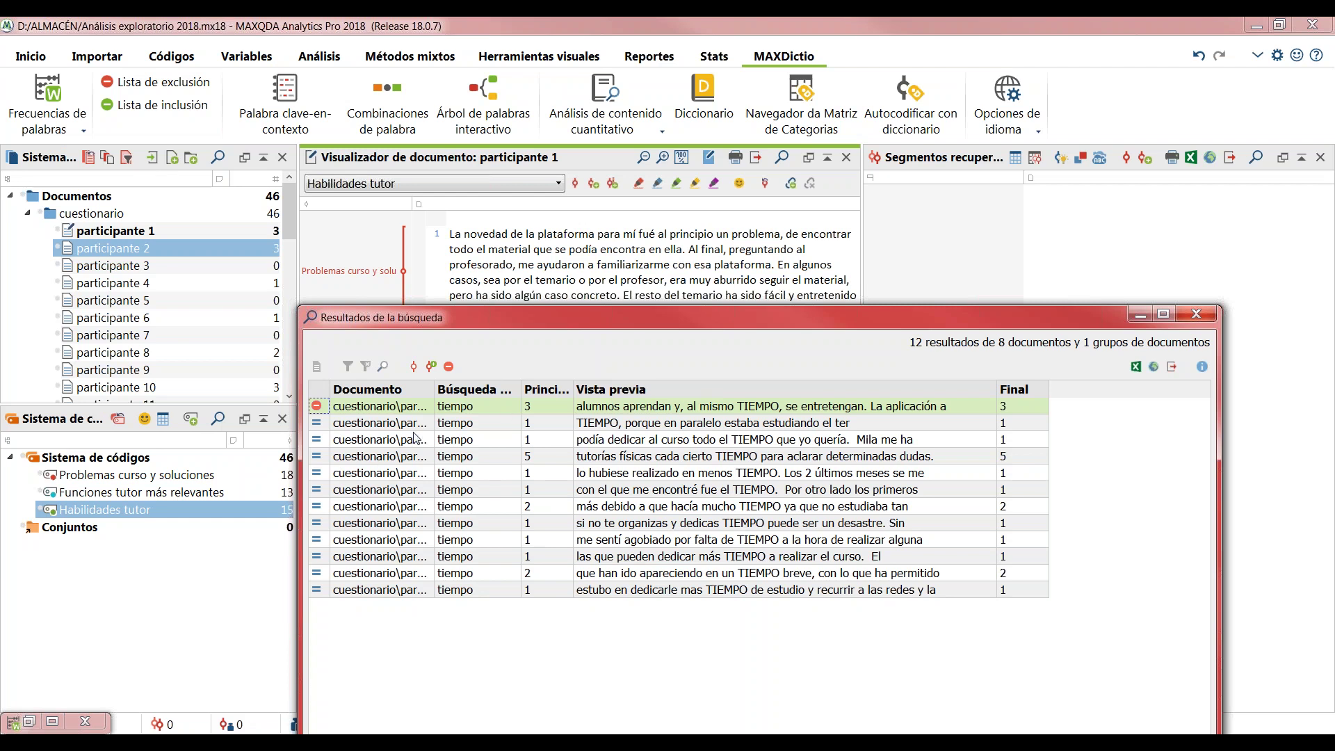
pyautogui.click(431, 367)
pyautogui.moveTo(603, 343); pyautogui.dragTo(599, 286)
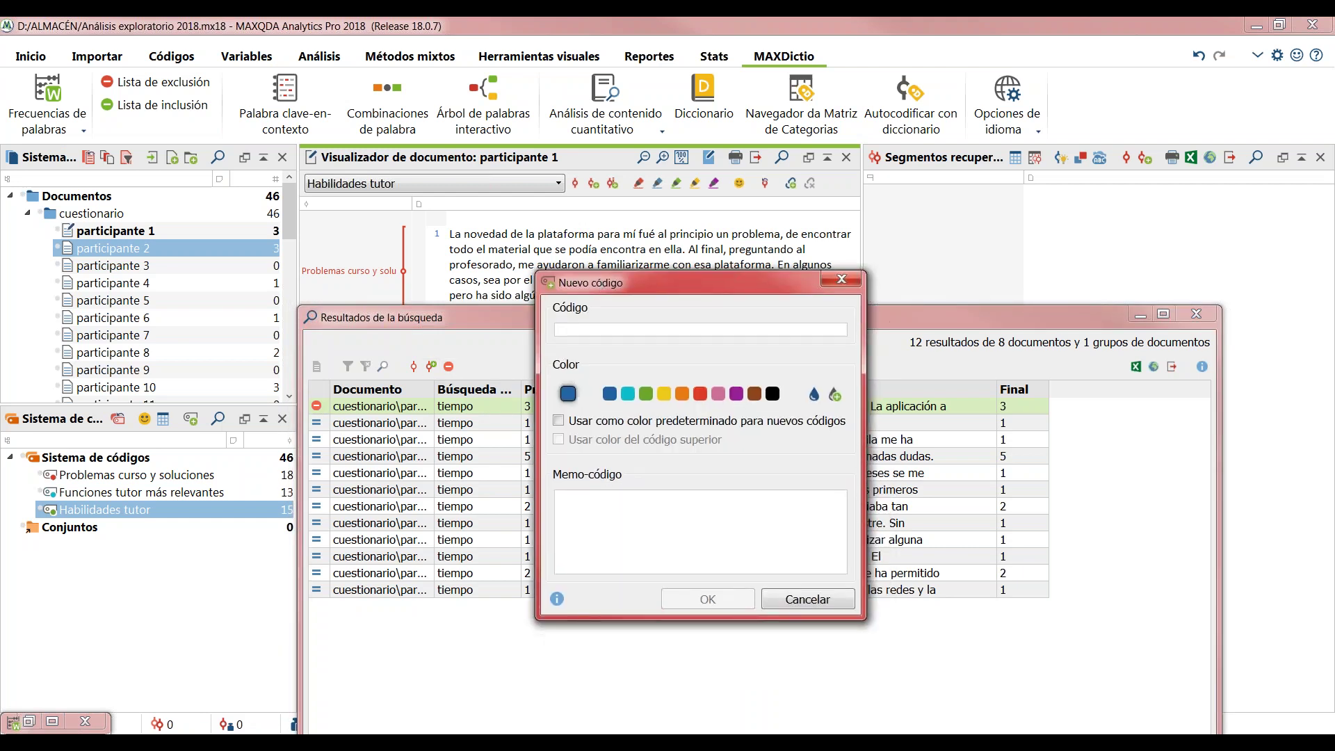
pyautogui.write('G')
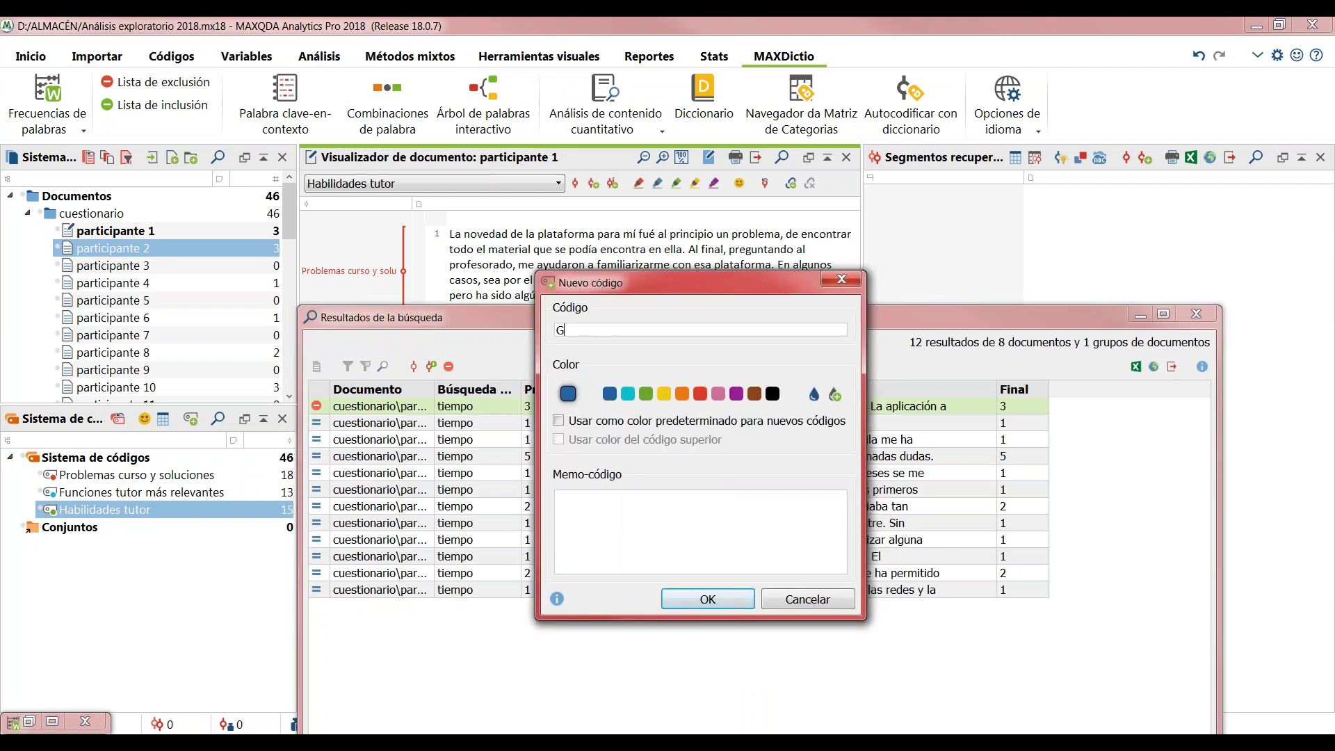
pyautogui.write('estión del tiempo')
pyautogui.click(701, 396)
pyautogui.click(651, 564)
pyautogui.click(730, 605)
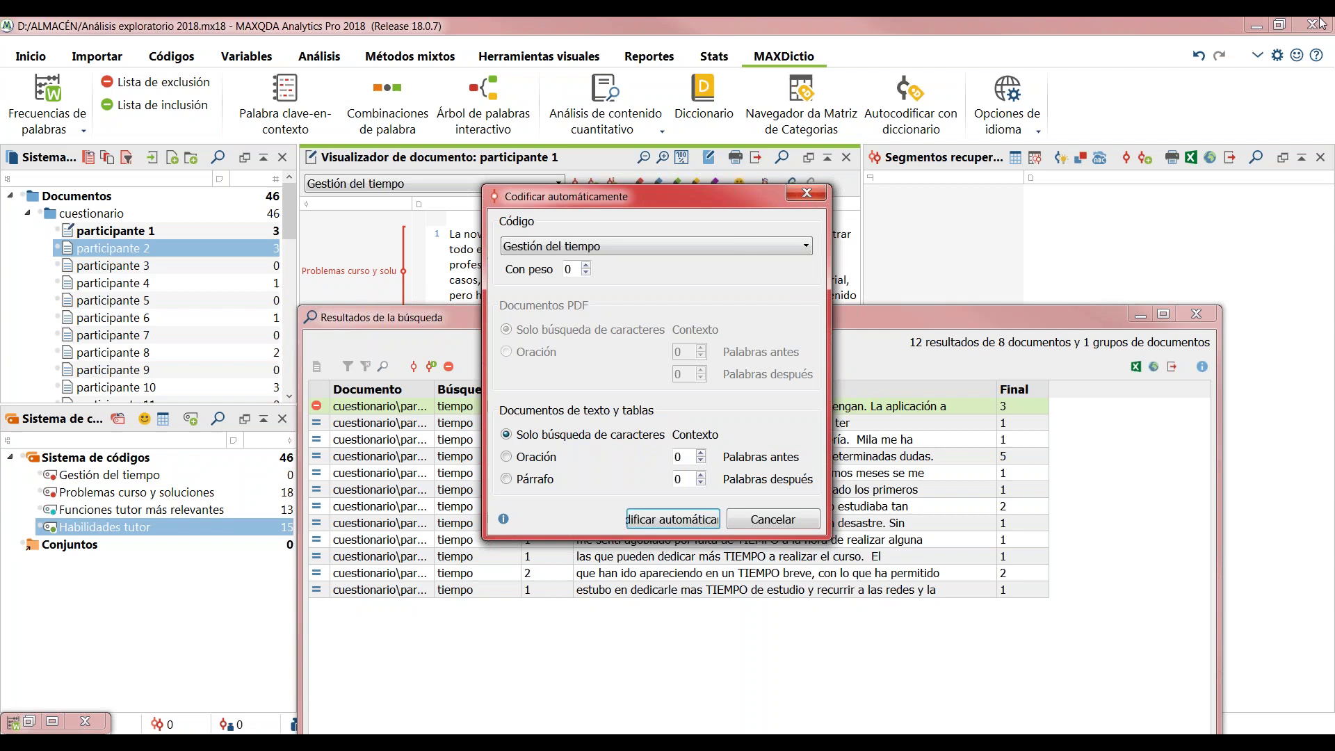
# - Autocode the remaining tiempo results with the code "Gestión del tiempo", extending each coded segment to the whole sentence (Oración)
pyautogui.click(525, 465)
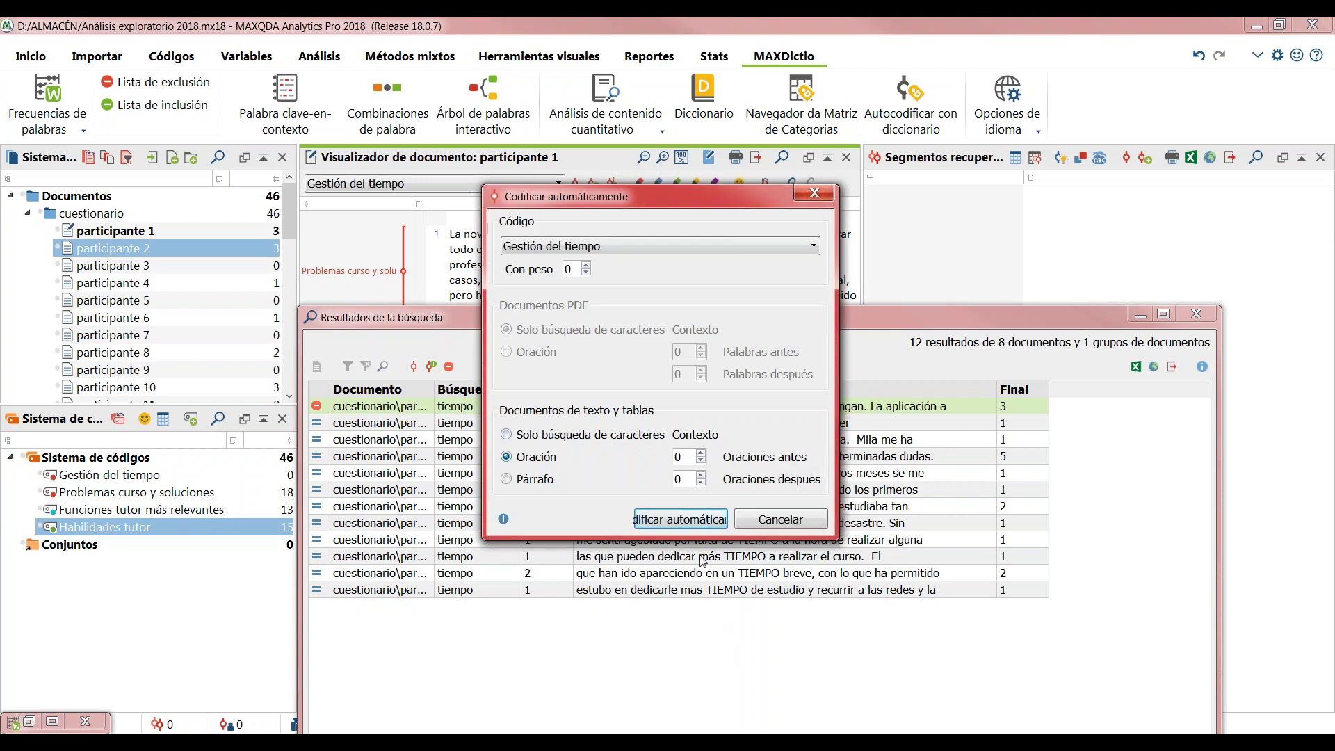
pyautogui.click(699, 533)
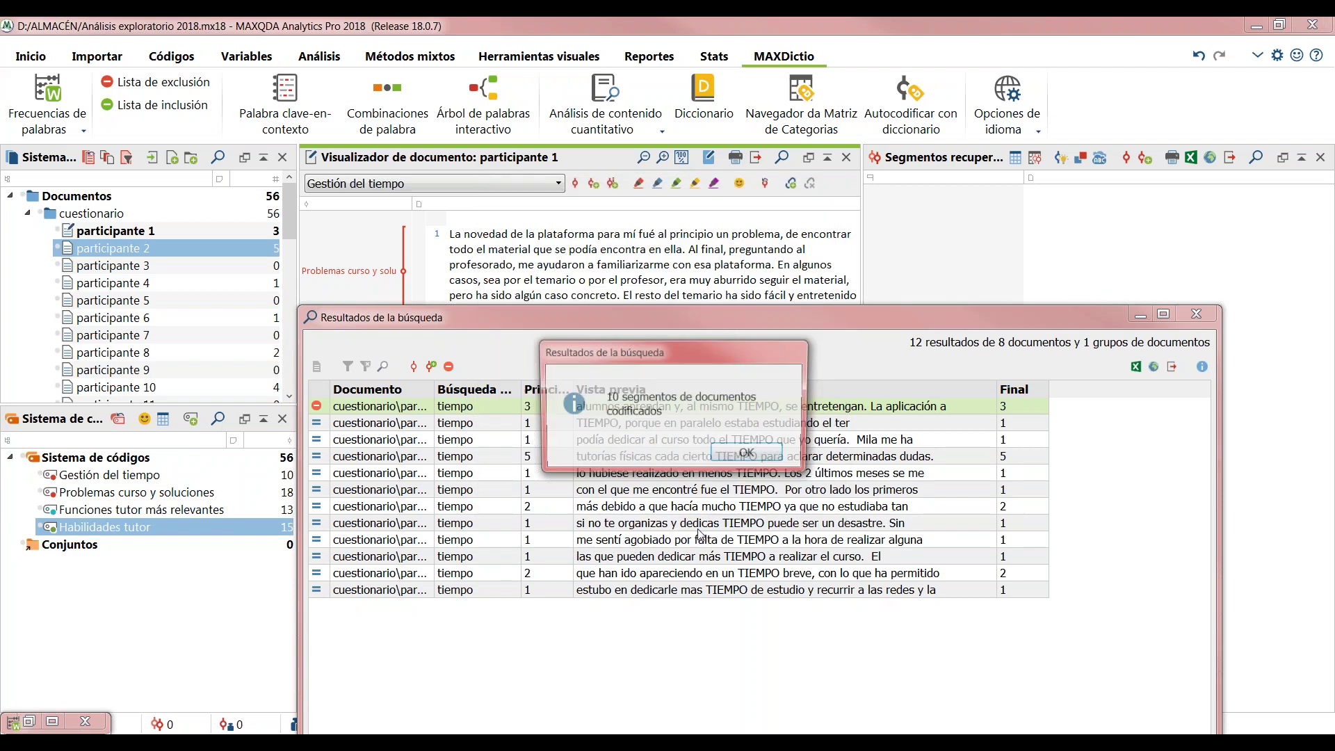
pyautogui.click(747, 464)
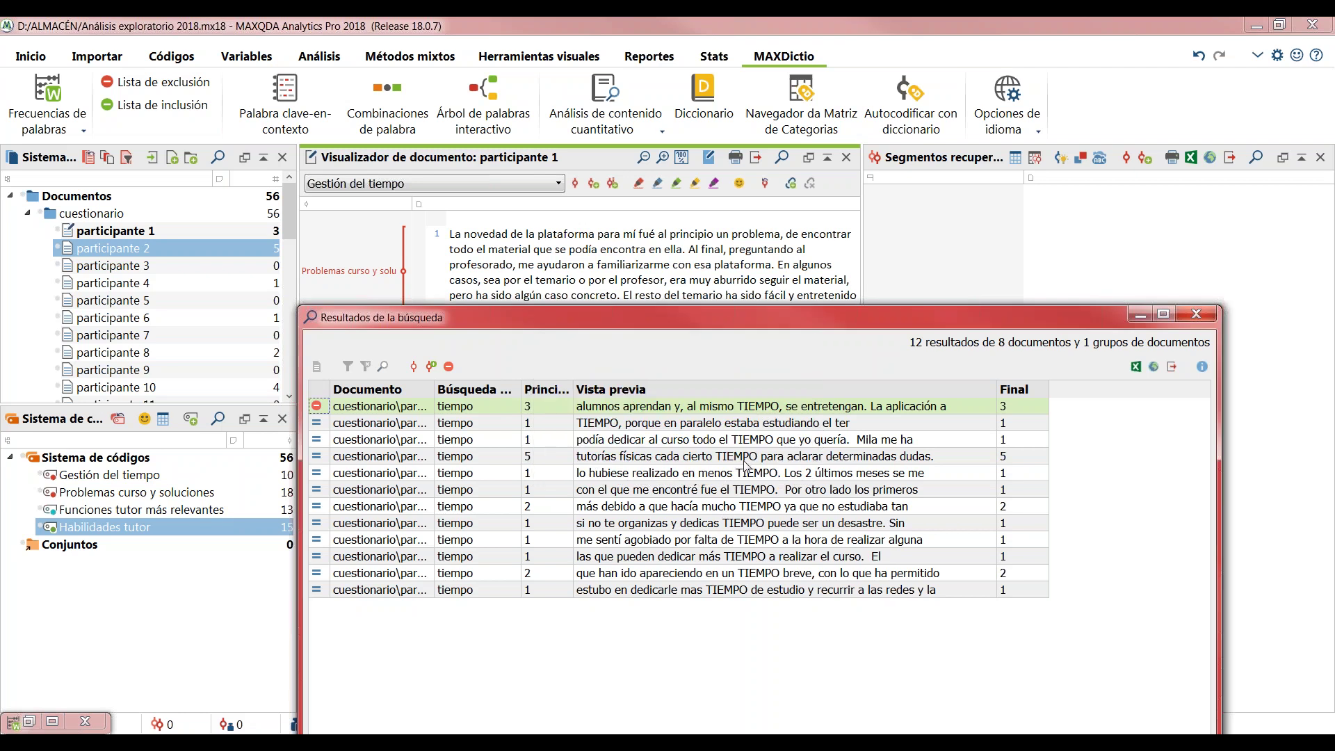
# - List the segments coded with "Gestión del tiempo", examine the first one in its document, and close the segment and search result windows
pyautogui.click(145, 476)
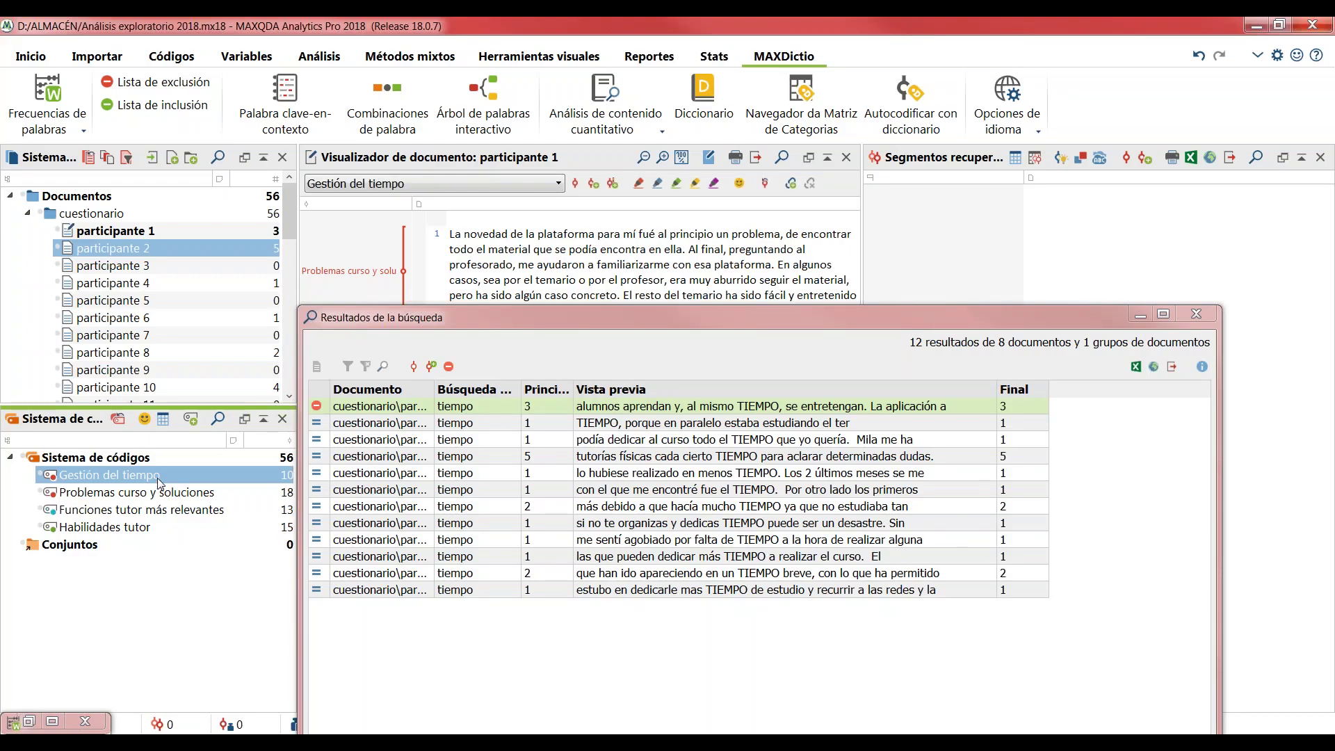
pyautogui.doubleClick(160, 479)
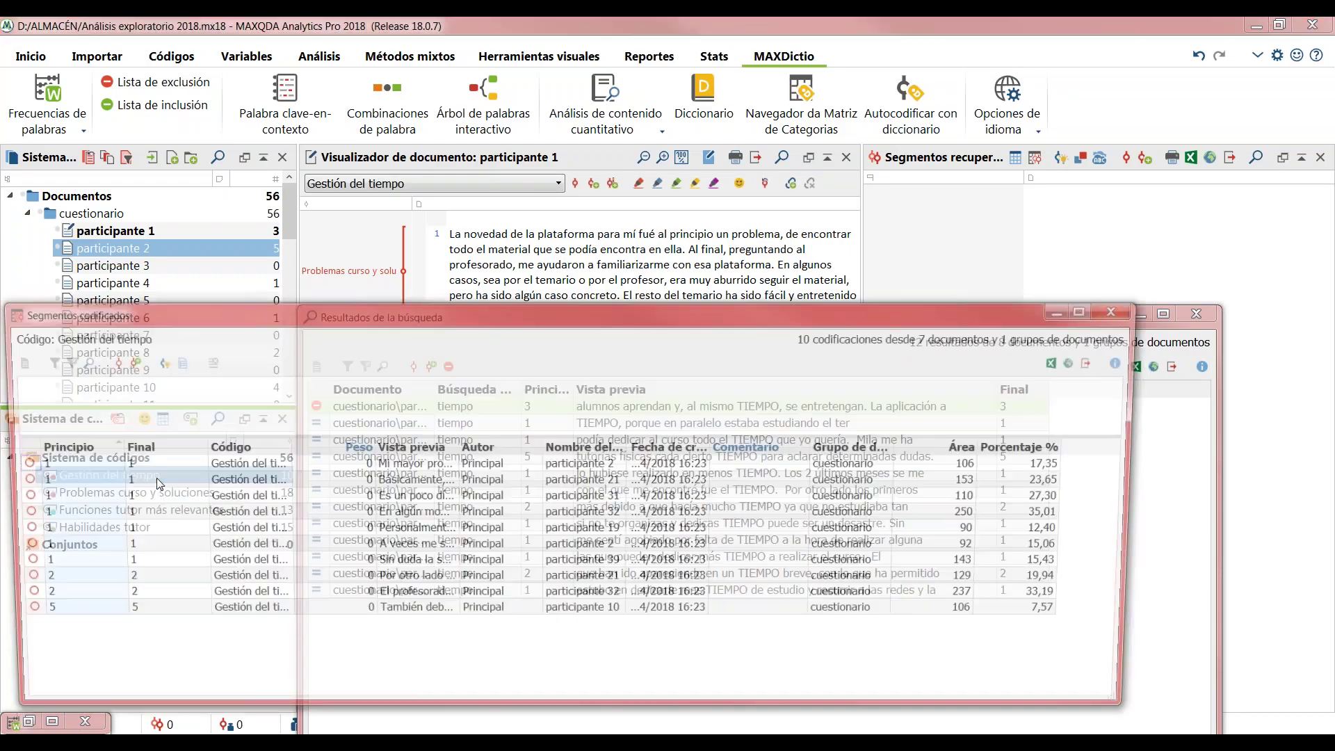
pyautogui.moveTo(528, 303); pyautogui.dragTo(616, 256)
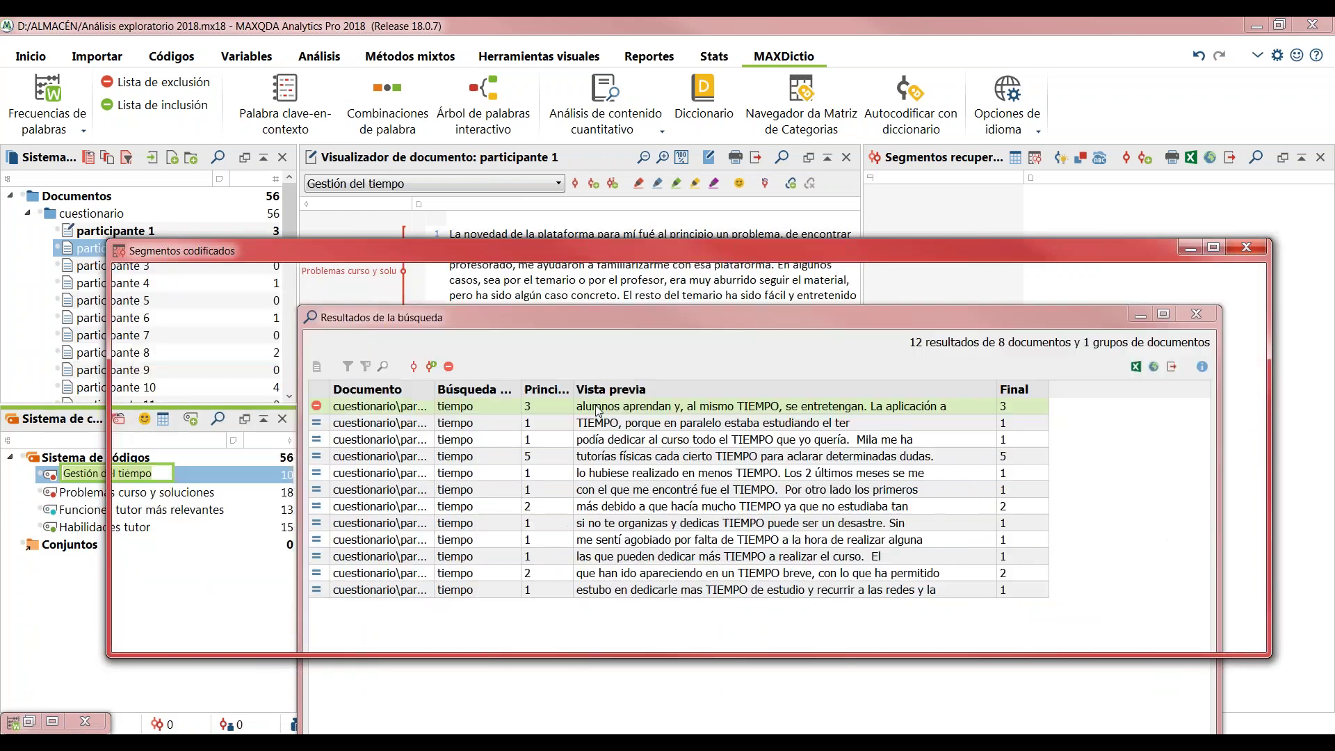
pyautogui.click(592, 406)
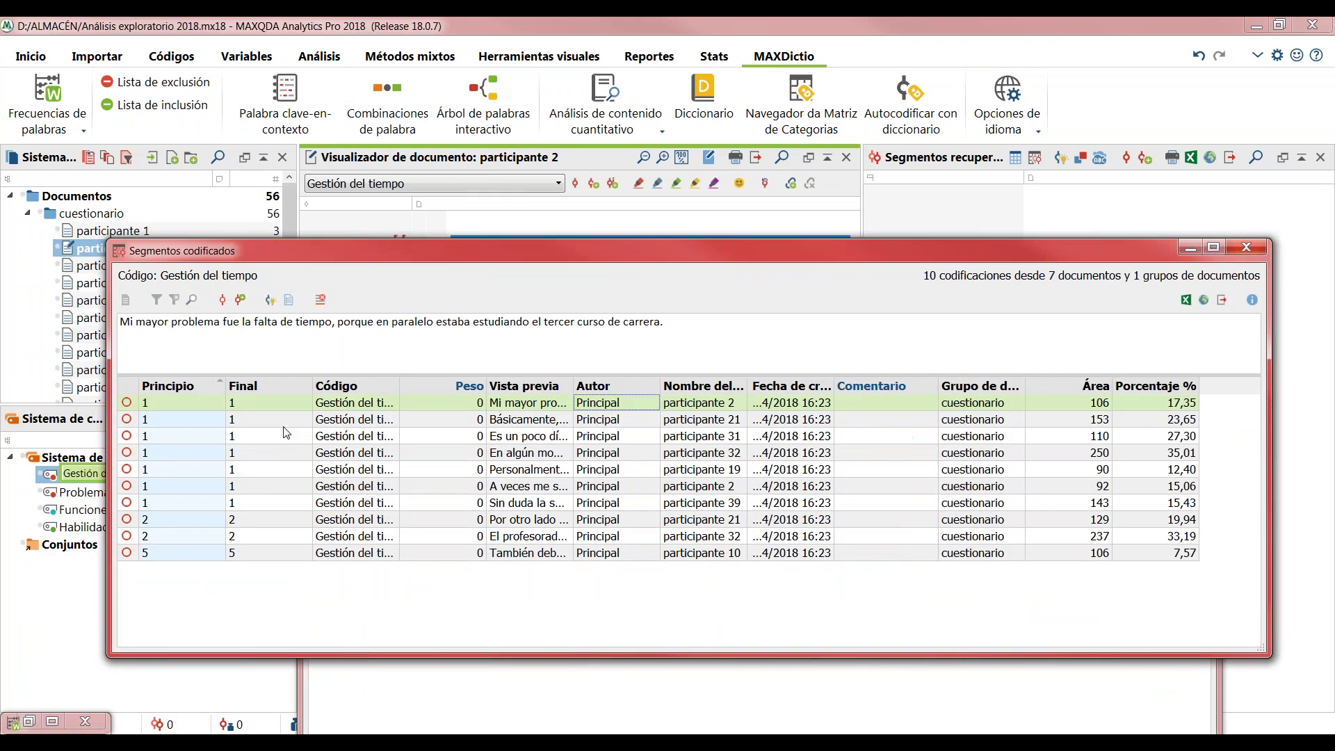
pyautogui.moveTo(442, 252); pyautogui.dragTo(455, 323)
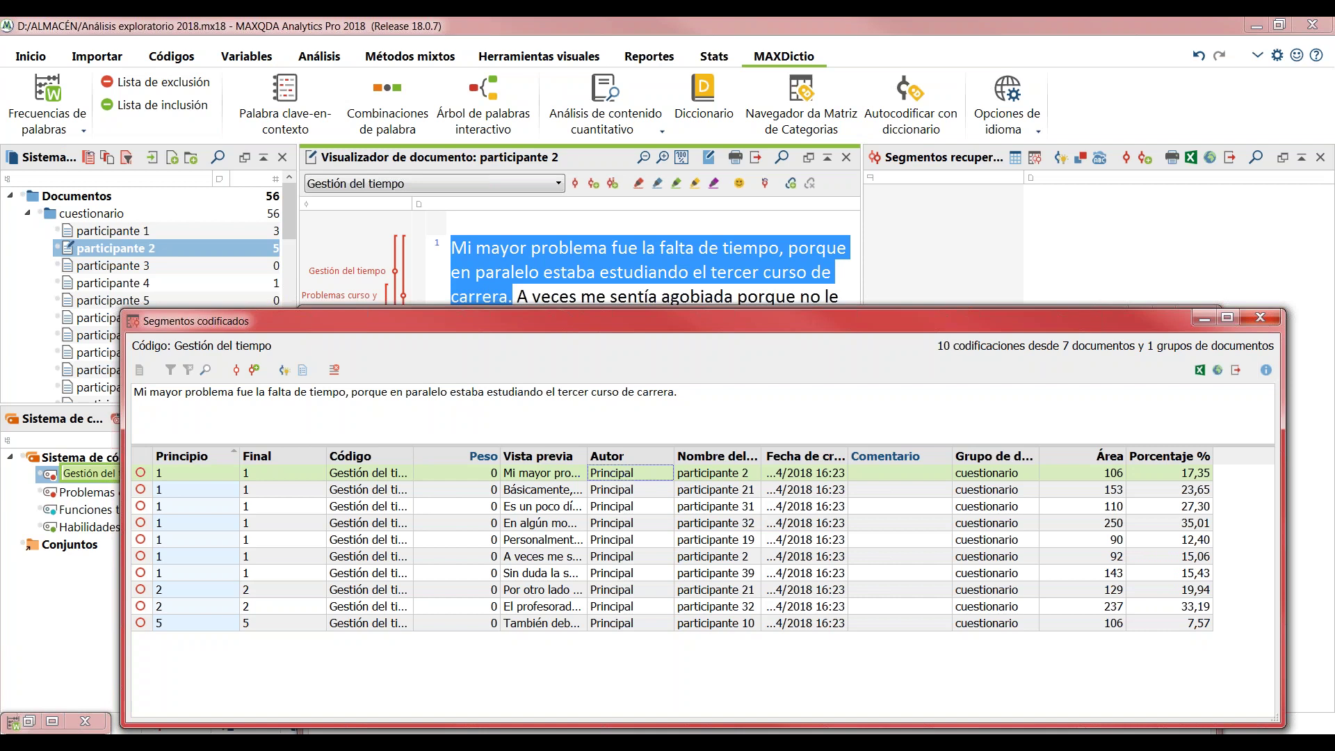
pyautogui.click(1260, 317)
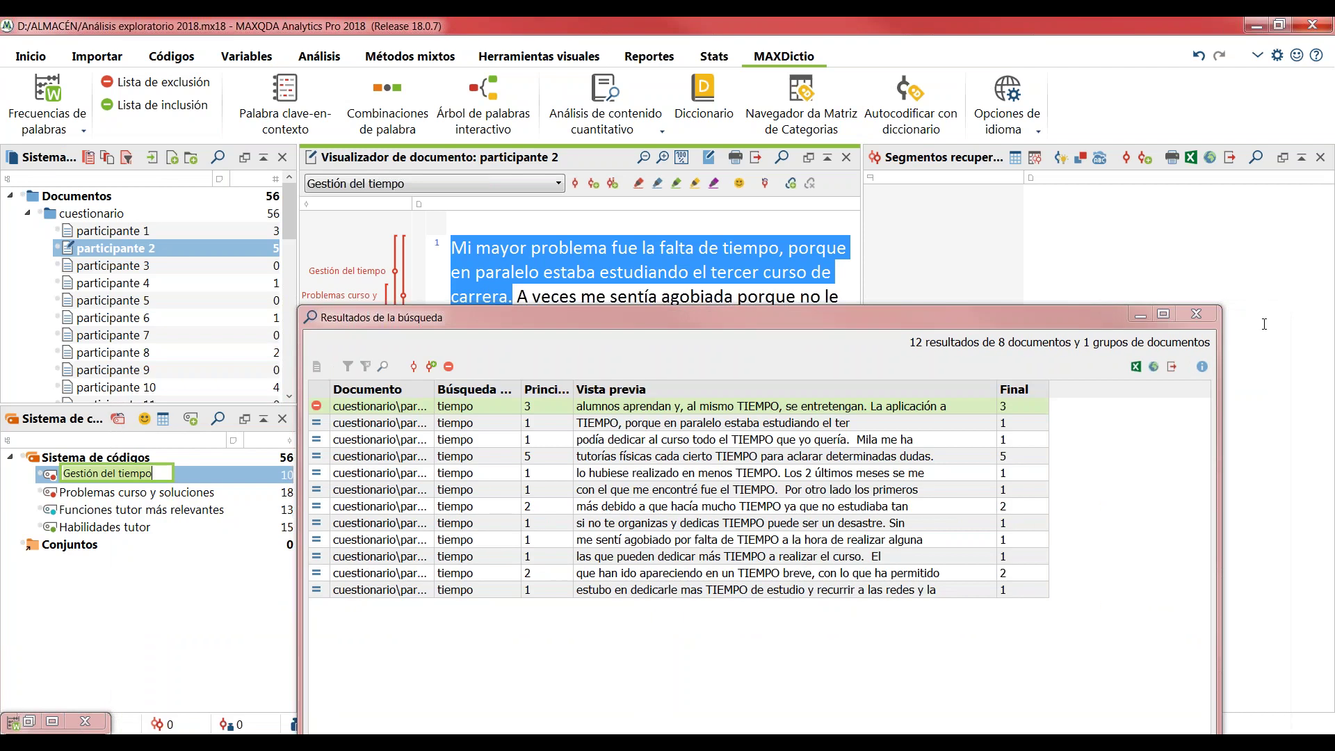
pyautogui.click(1197, 314)
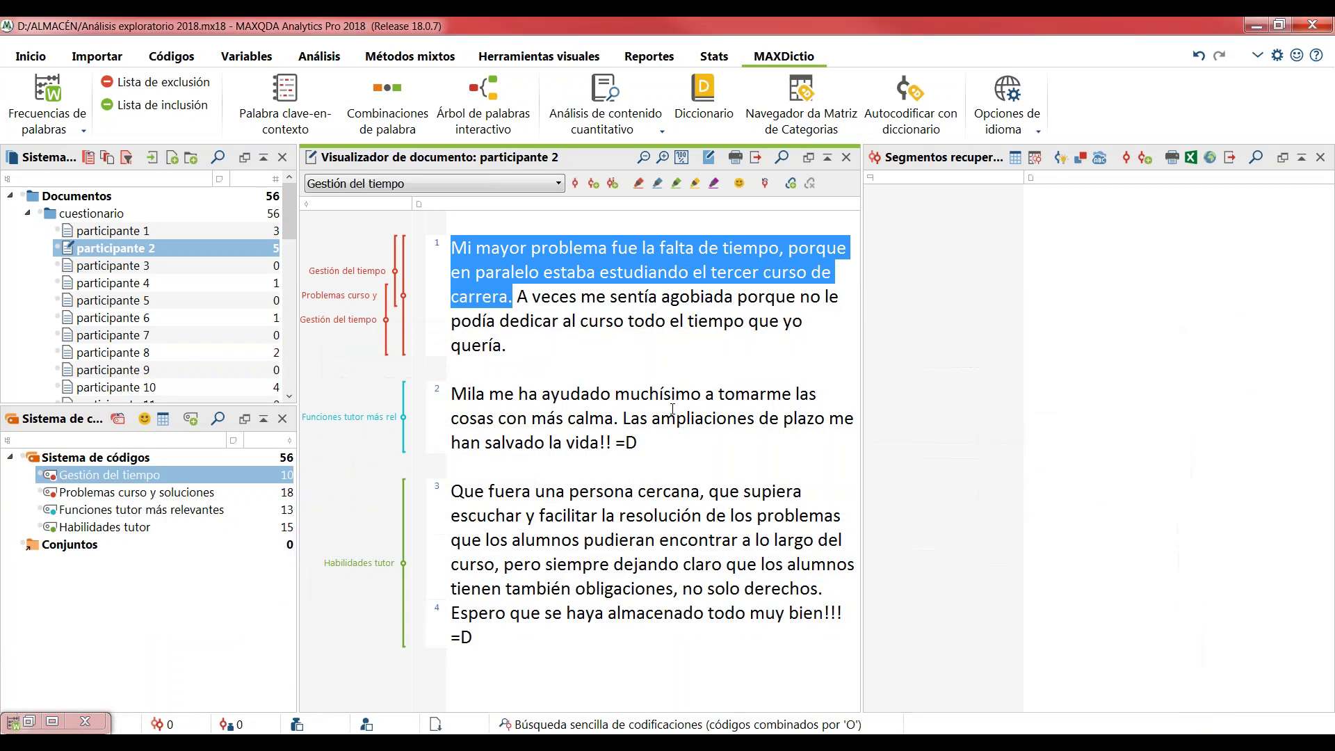
# - Open the participante 10 document and highlight the text segment coded with "Gestión del tiempo"
pyautogui.doubleClick(179, 388)
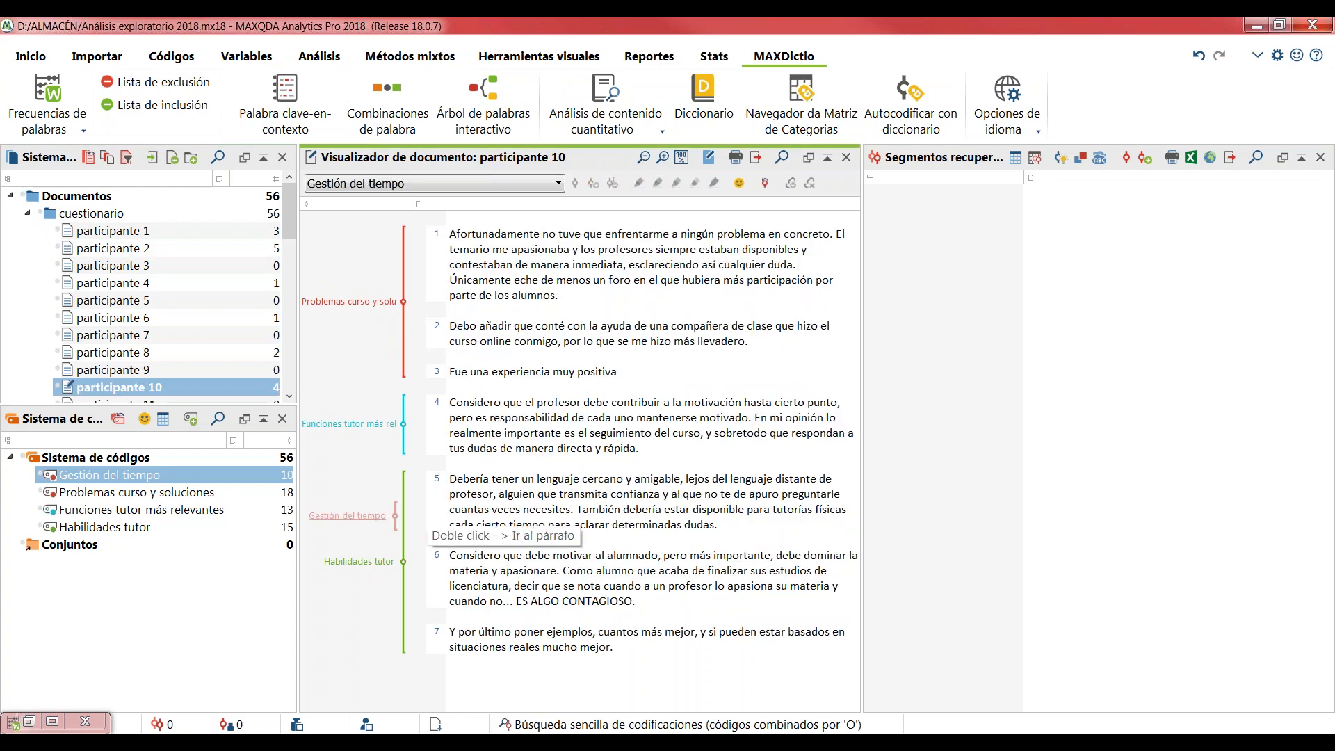
pyautogui.click(381, 520)
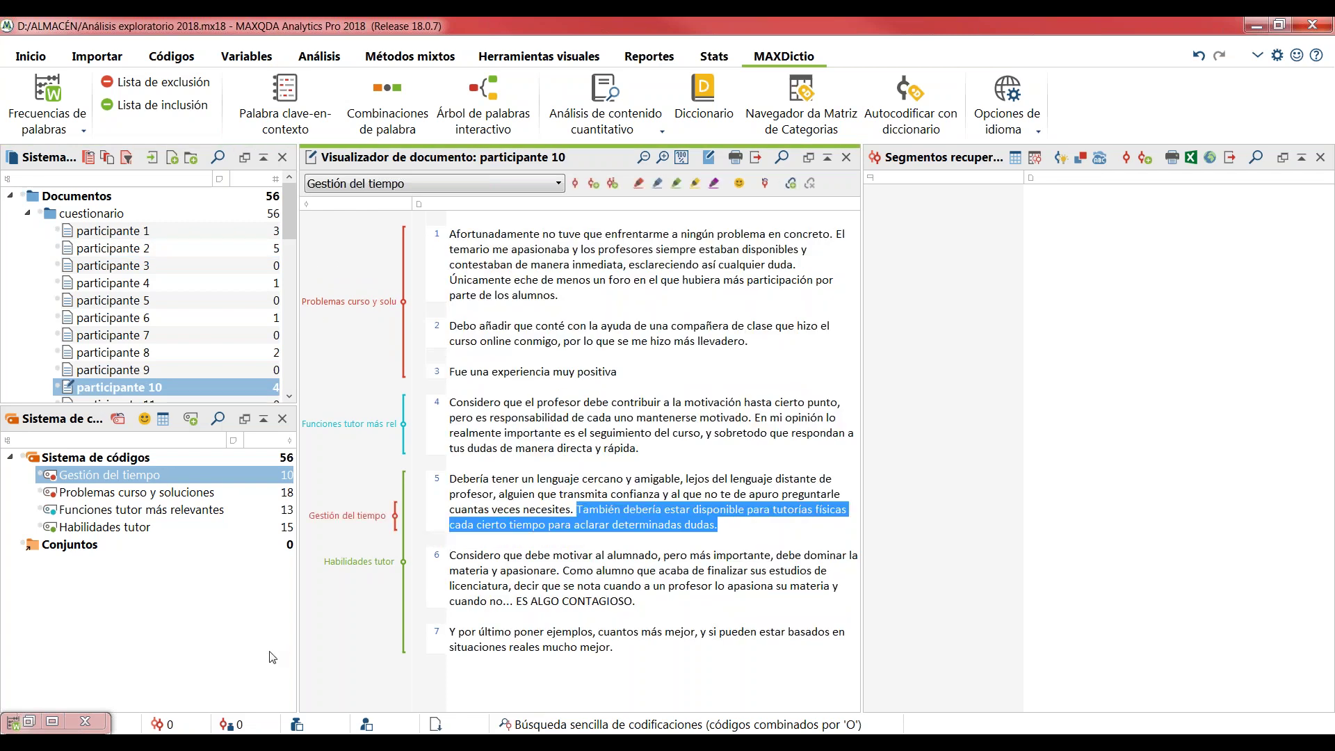
pyautogui.click(594, 555)
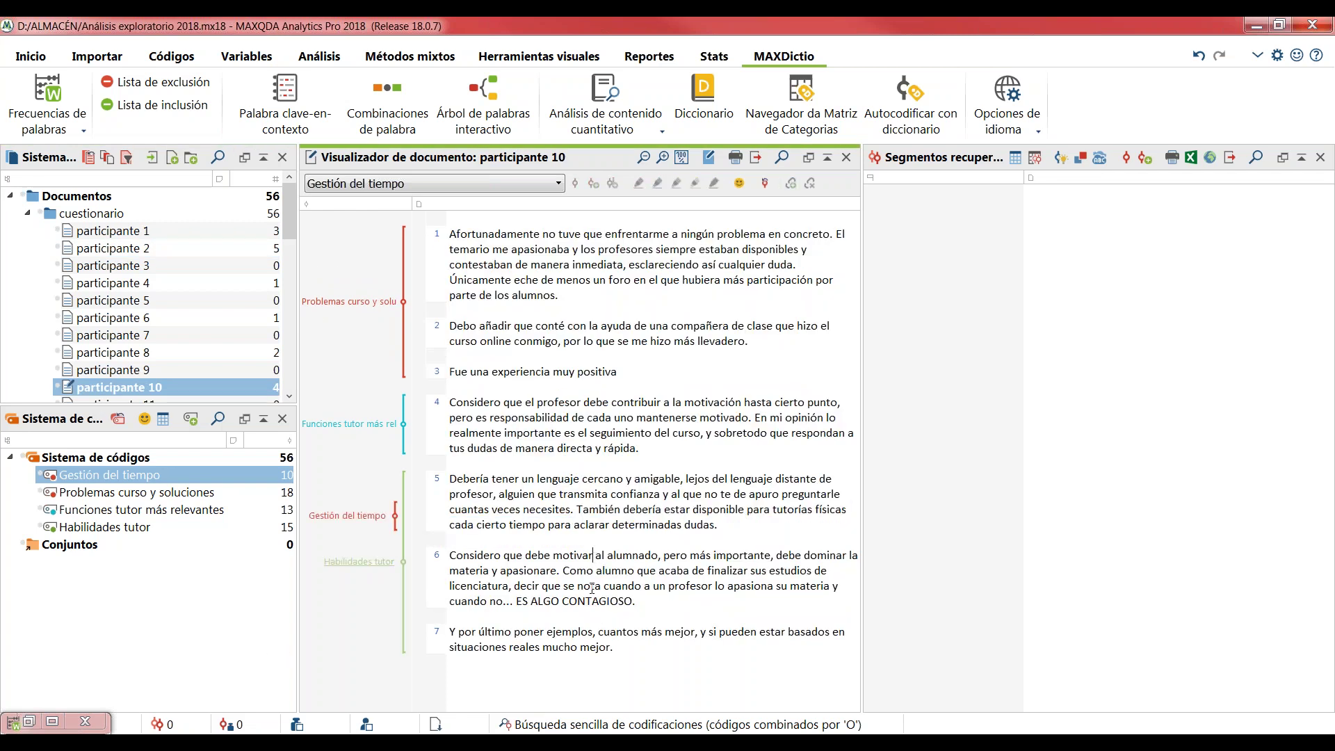
pyautogui.click(376, 516)
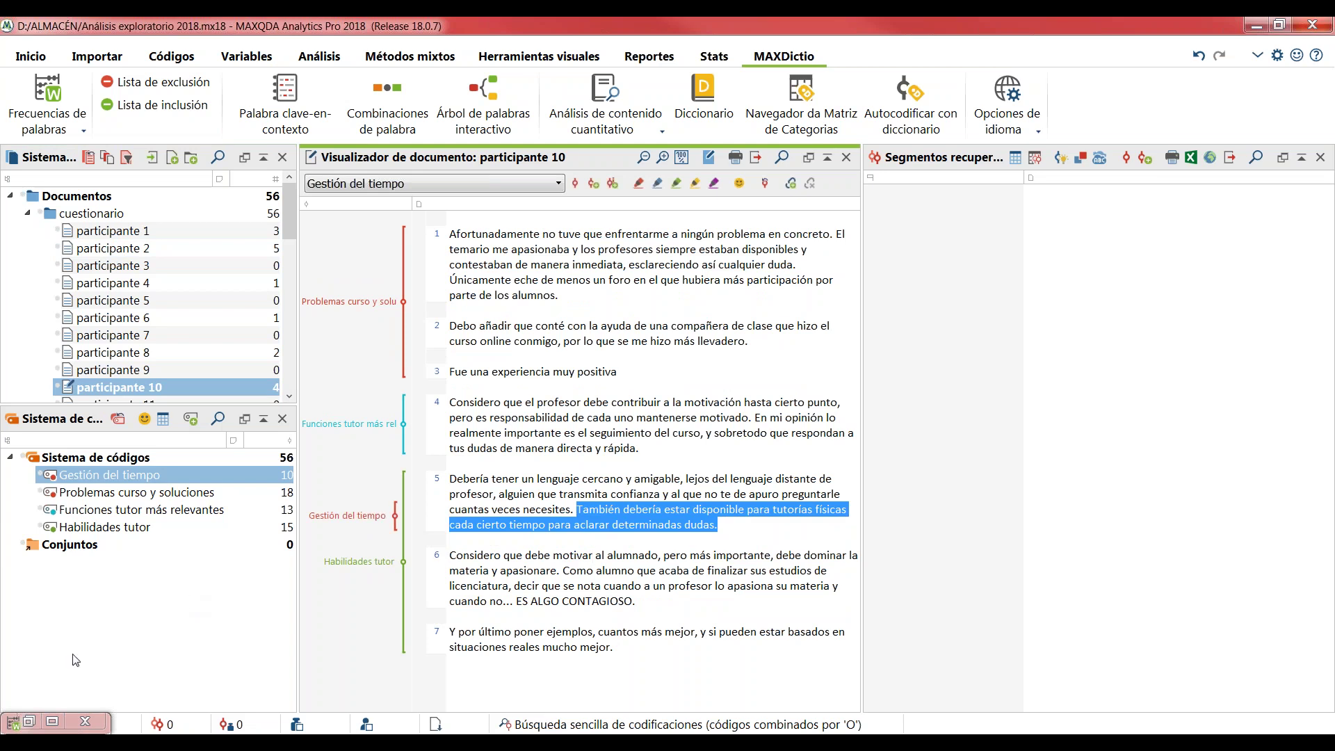
# - Restore the word frequency window and display the search results for the word experiencia
pyautogui.click(29, 720)
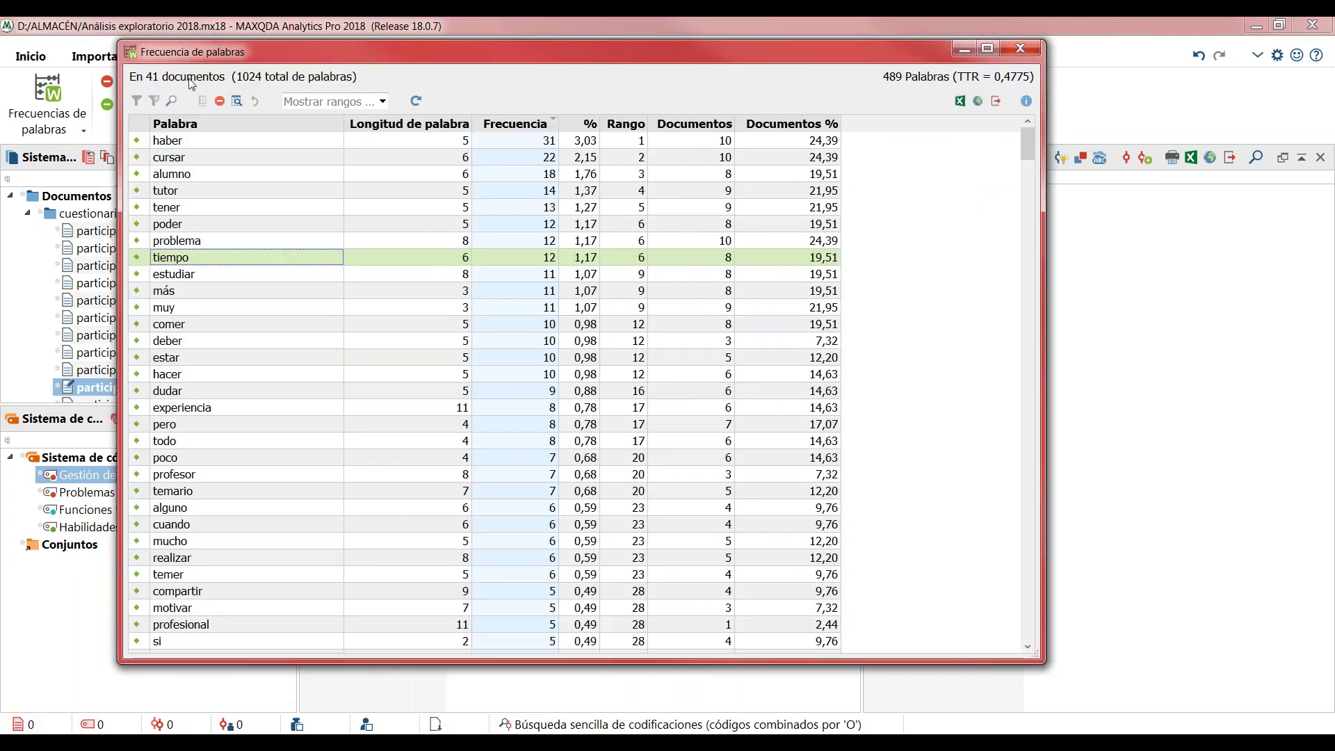
pyautogui.click(257, 409)
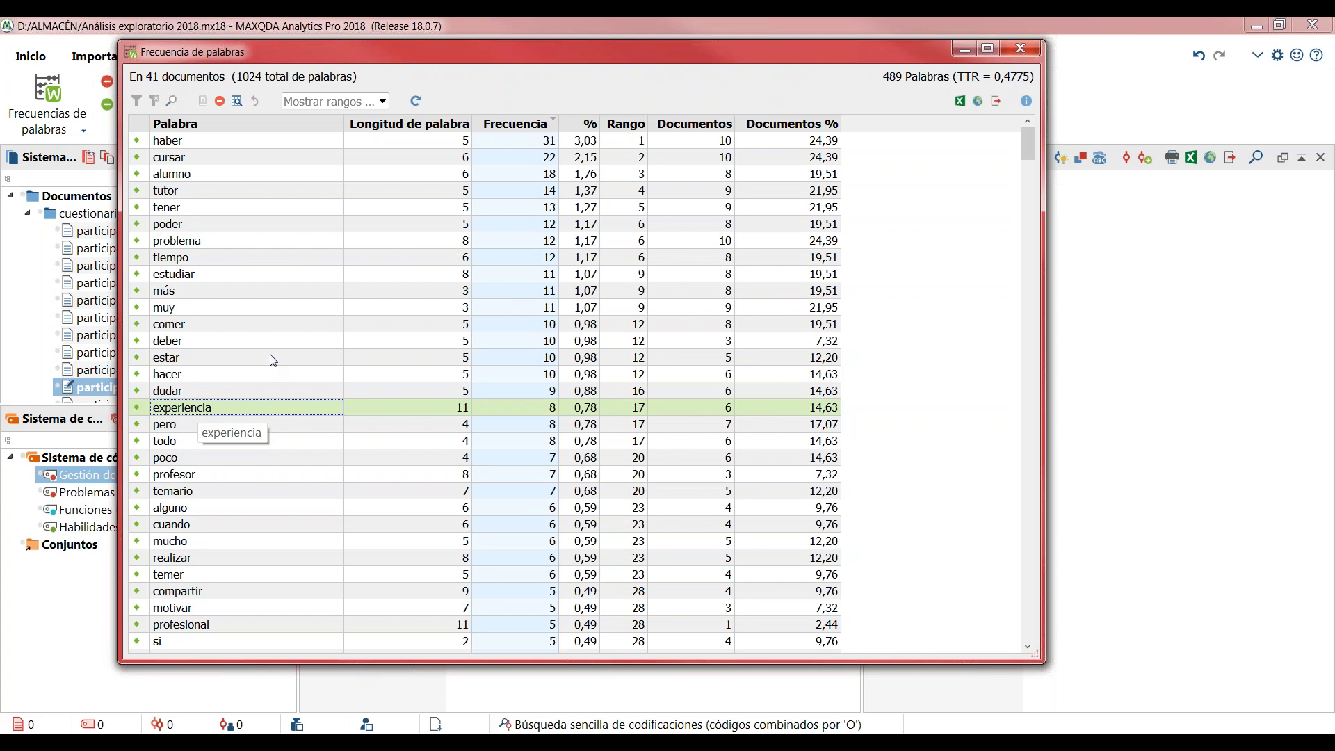
pyautogui.moveTo(273, 360)
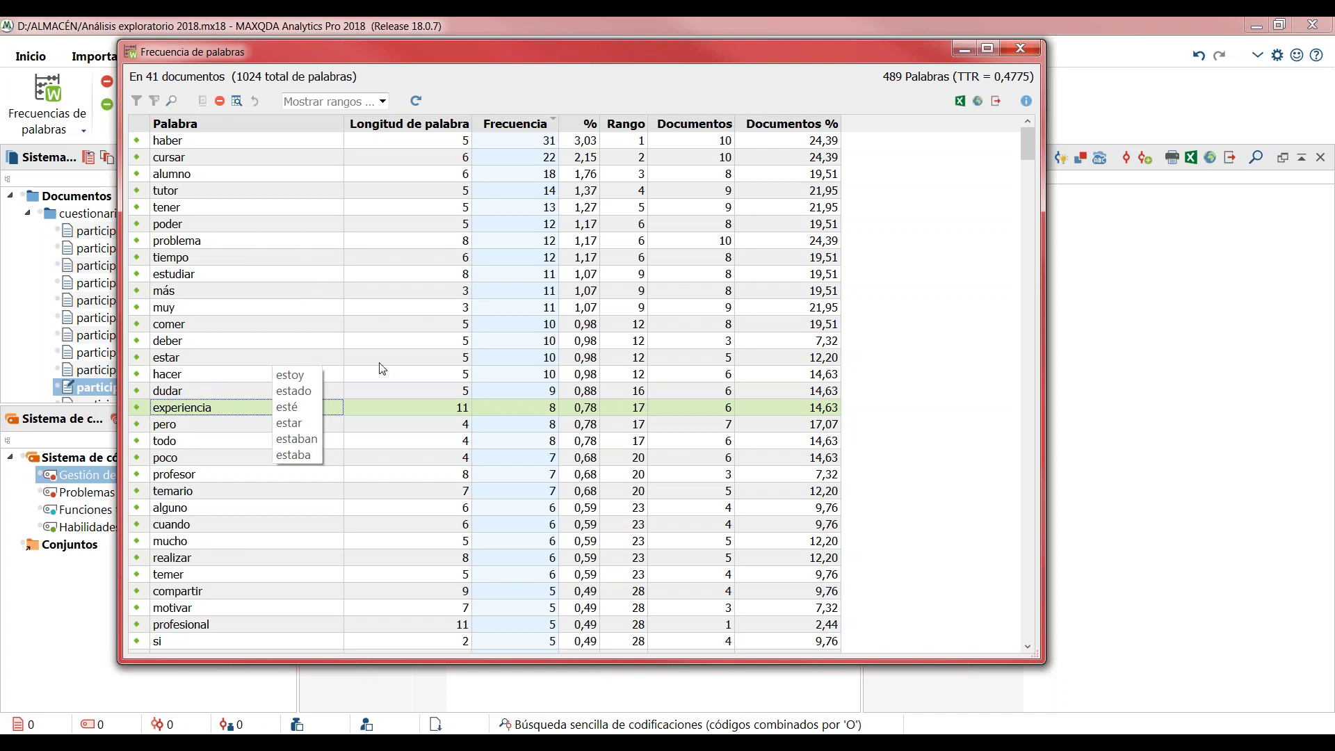
pyautogui.rightClick(231, 407)
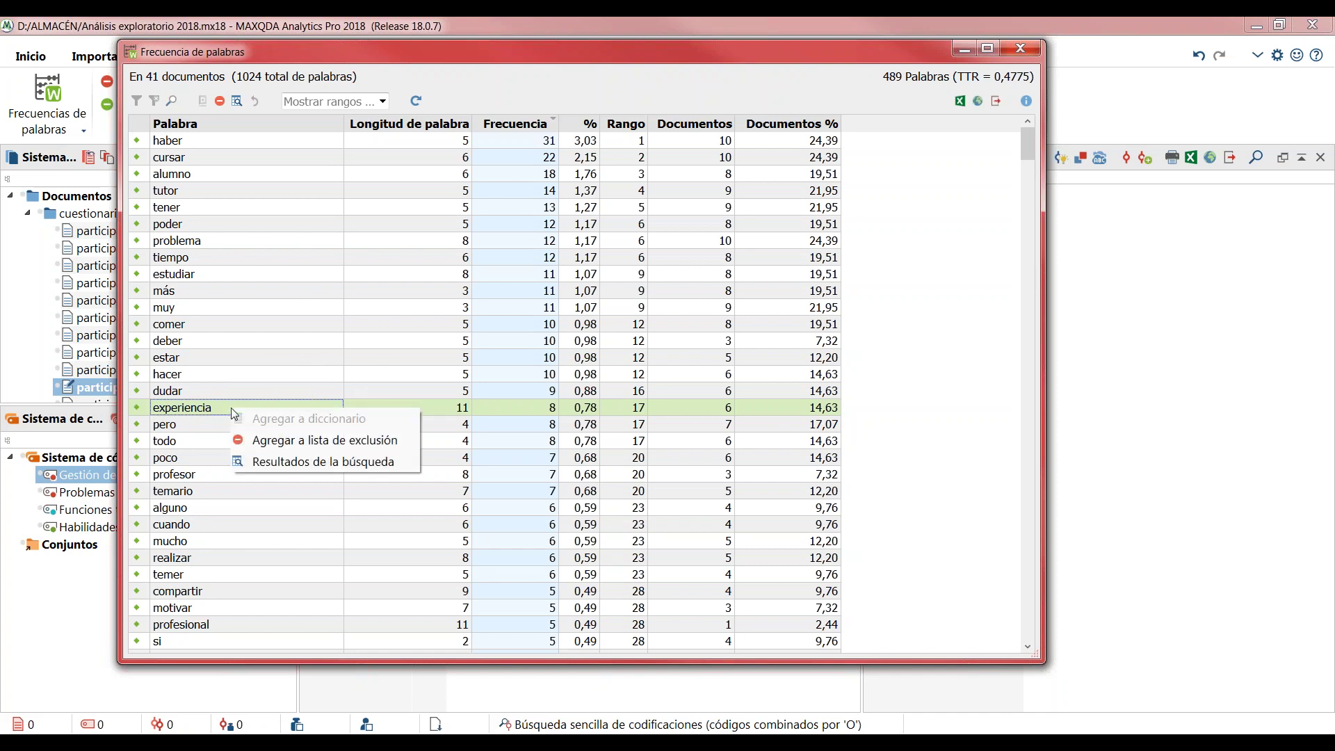
pyautogui.click(281, 466)
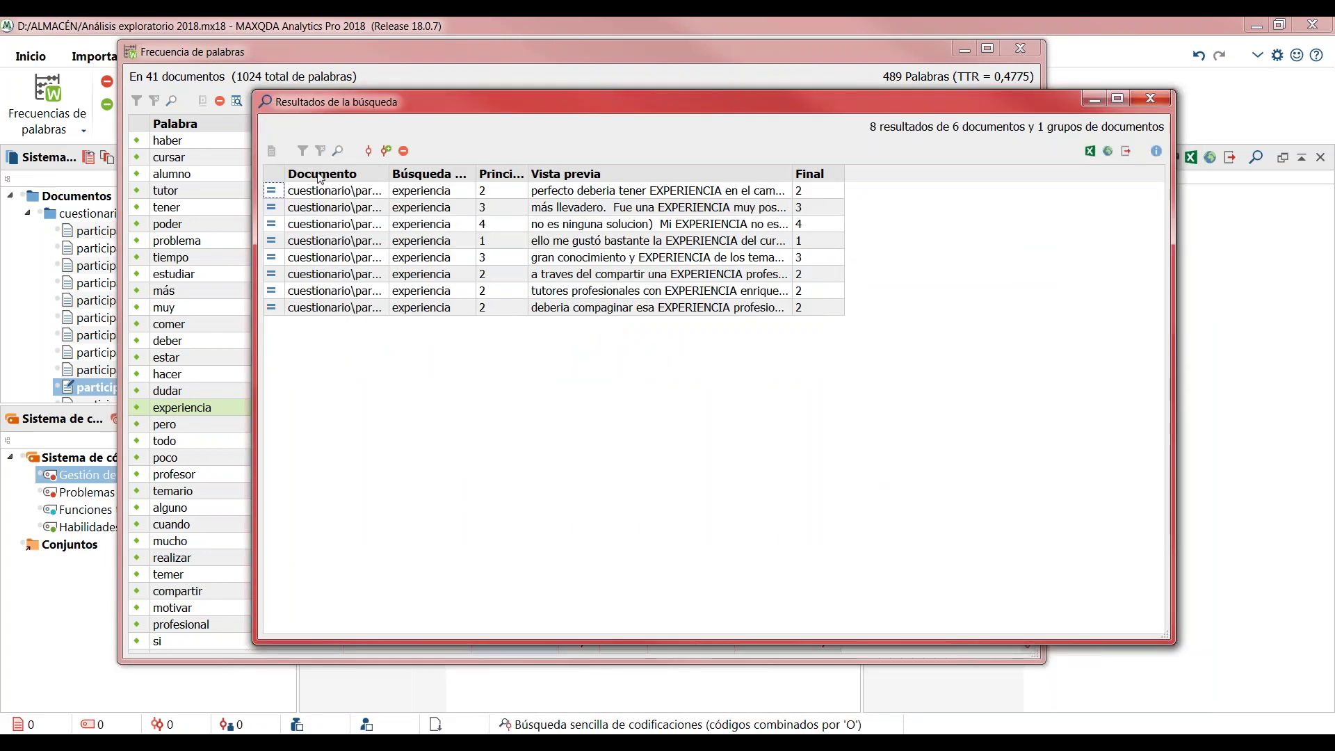
# - Create a purple code named "Experiencia alumnado" for automatically coding the experiencia results
pyautogui.click(386, 151)
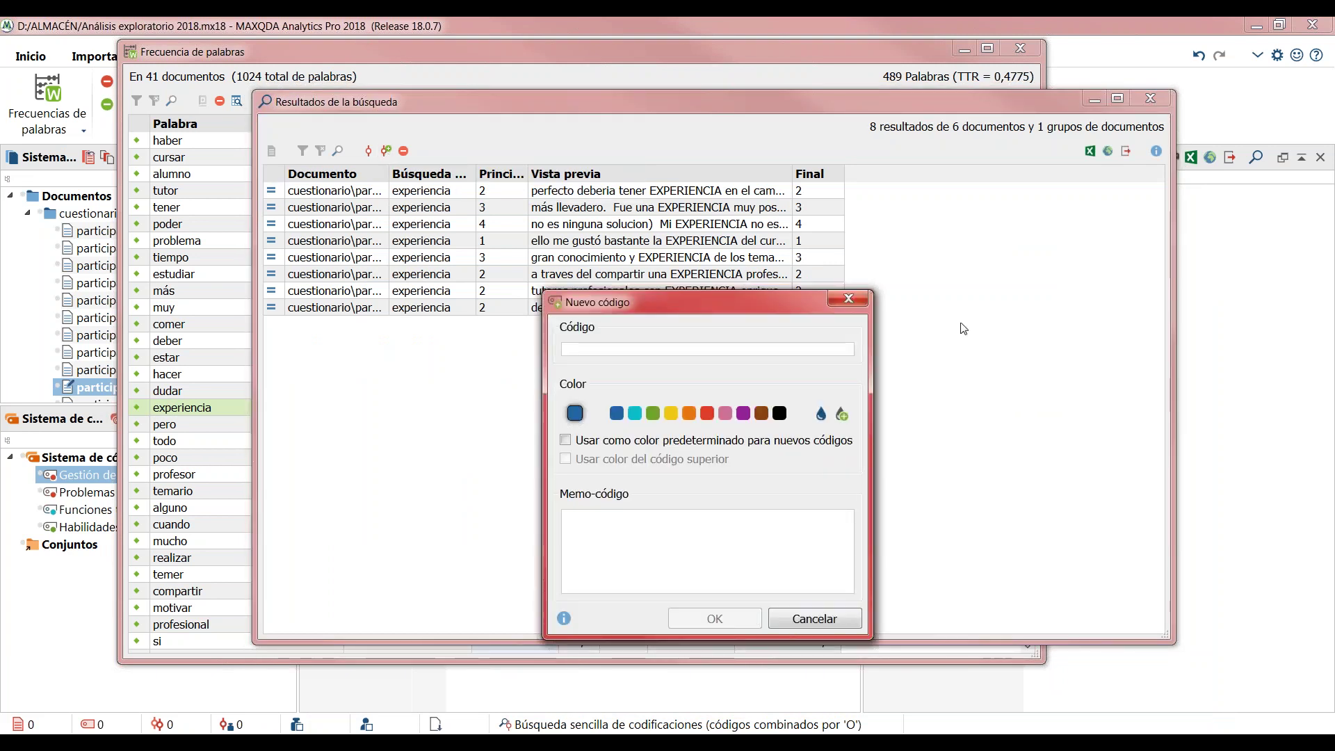
pyautogui.write('Experiencia alumnado')
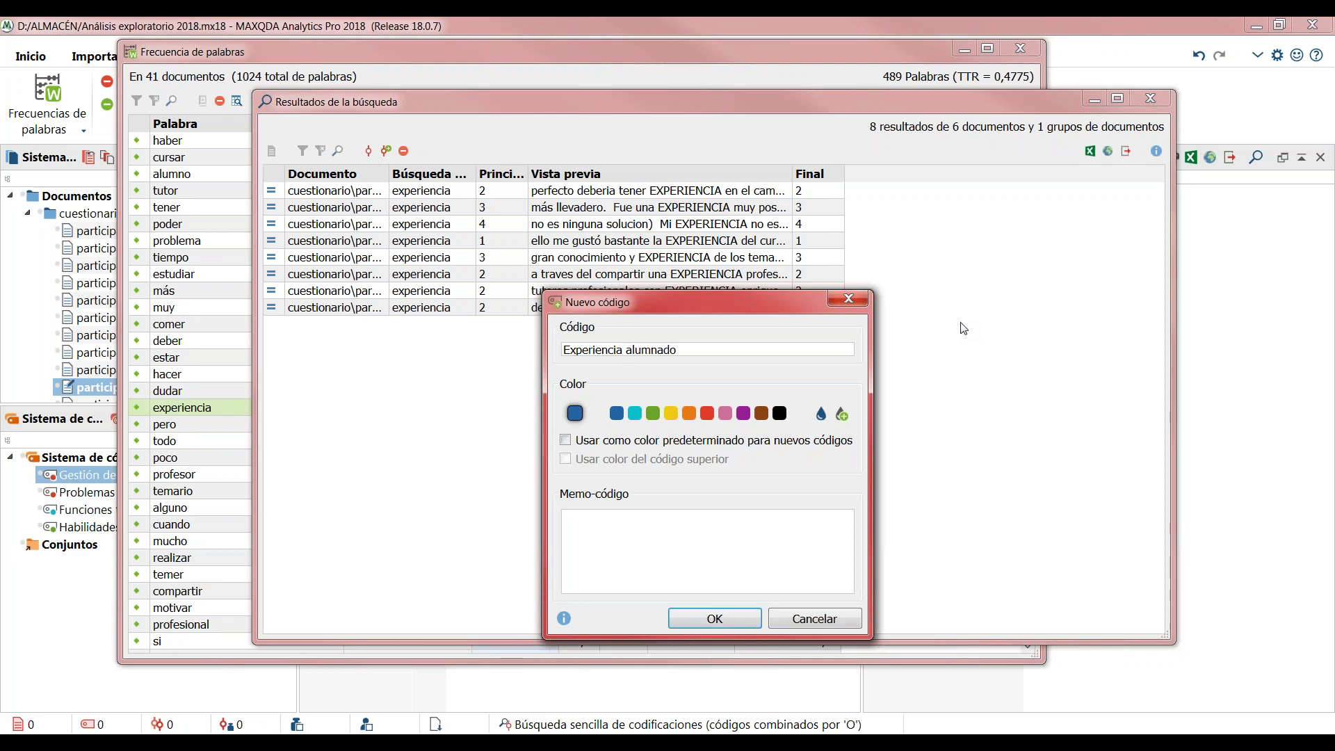
pyautogui.click(743, 416)
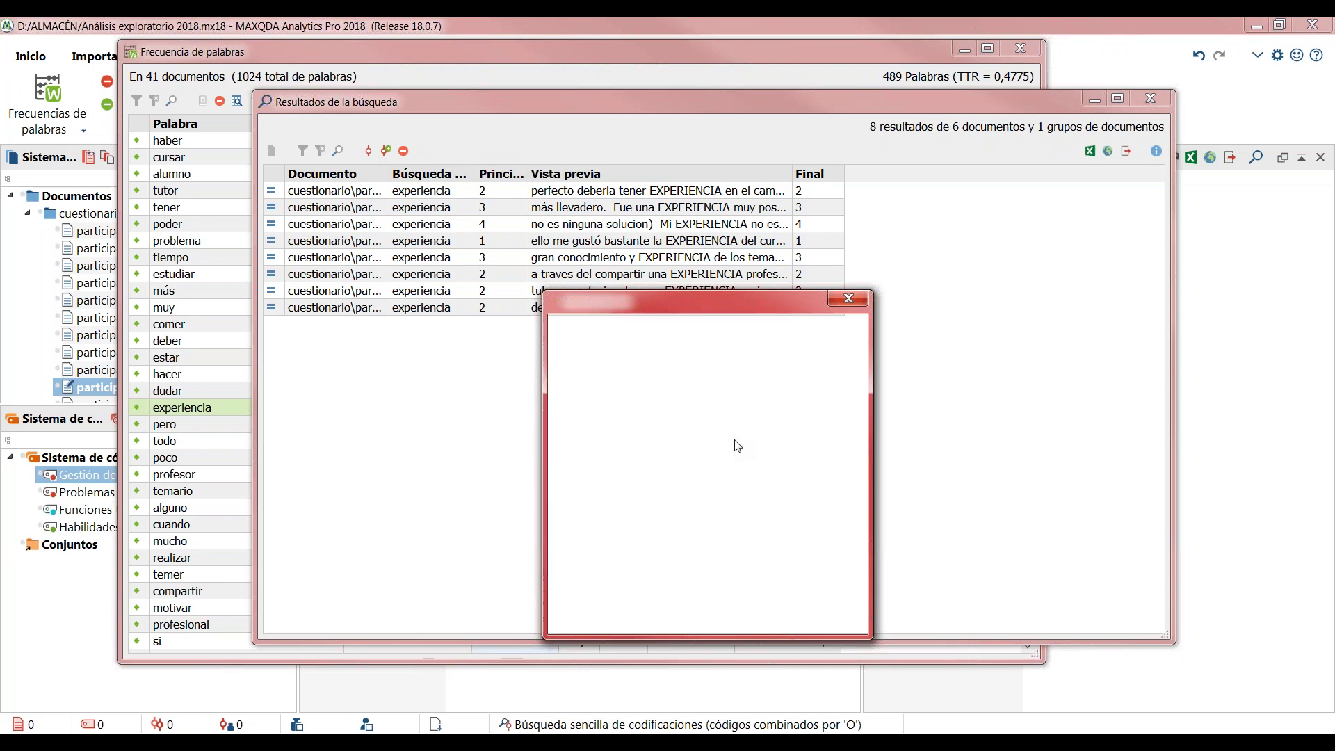
pyautogui.click(715, 618)
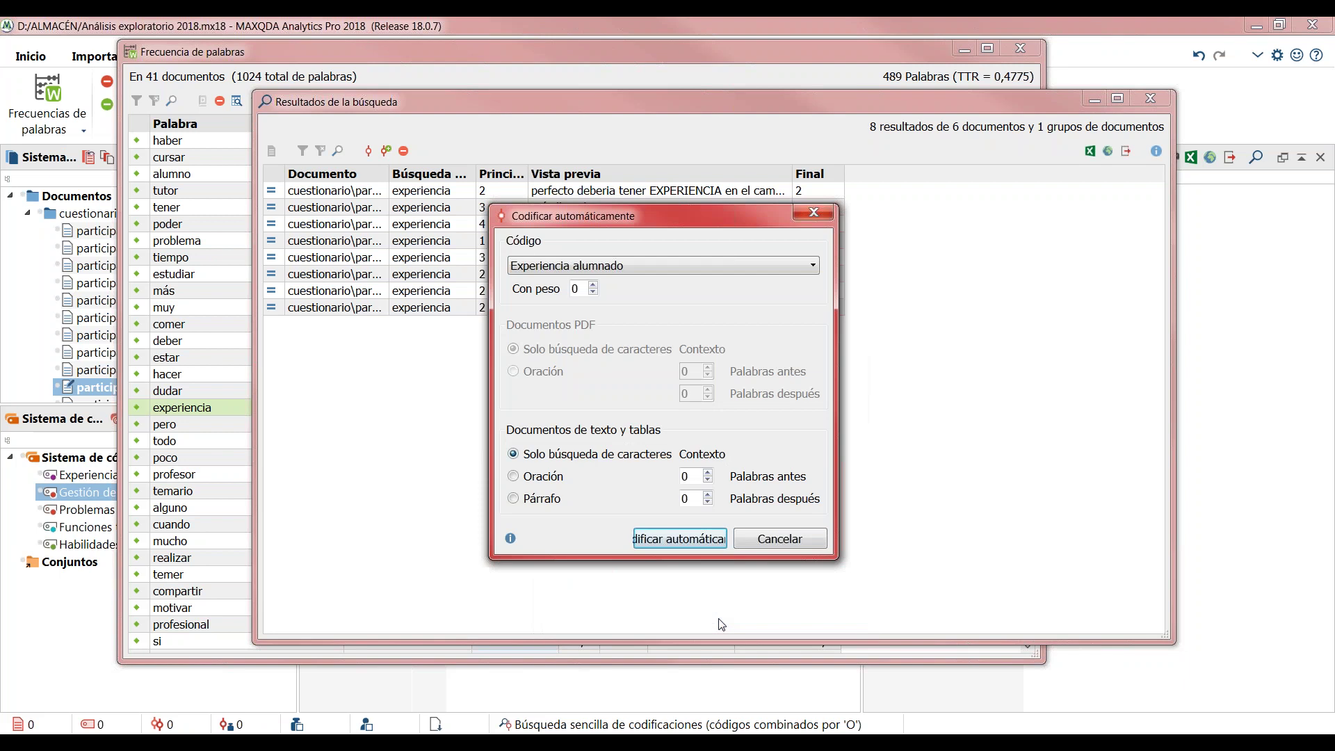
# - Autocode the experiencia results with "Experiencia alumnado", using the whole sentence (Oración) as the coded segment
pyautogui.click(549, 485)
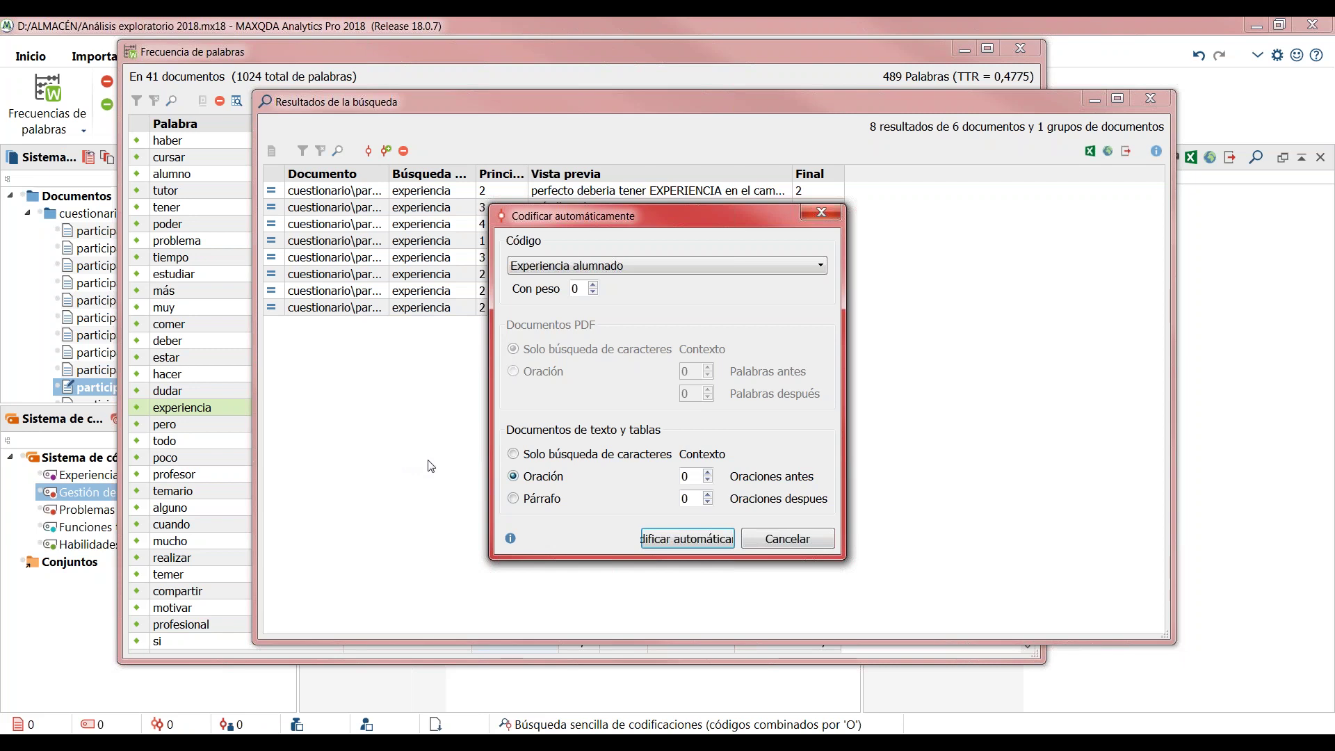
pyautogui.click(658, 546)
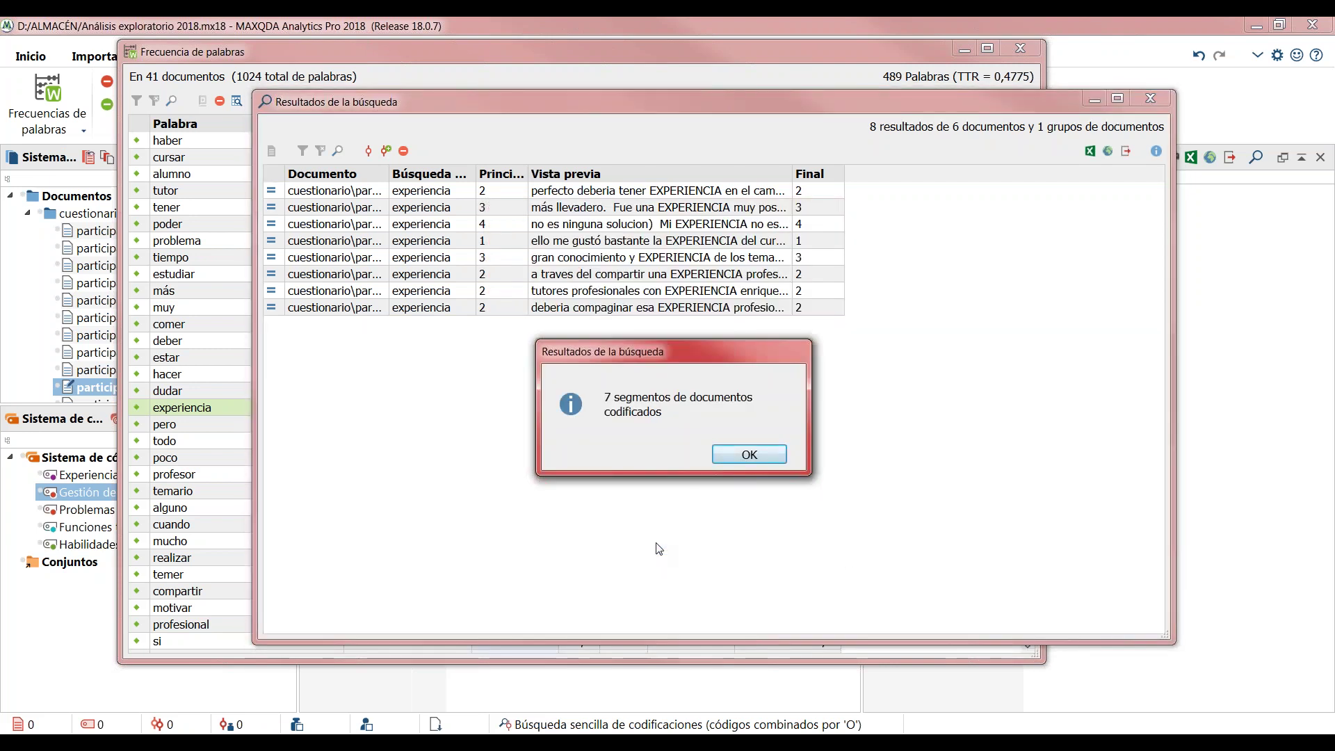
pyautogui.click(749, 454)
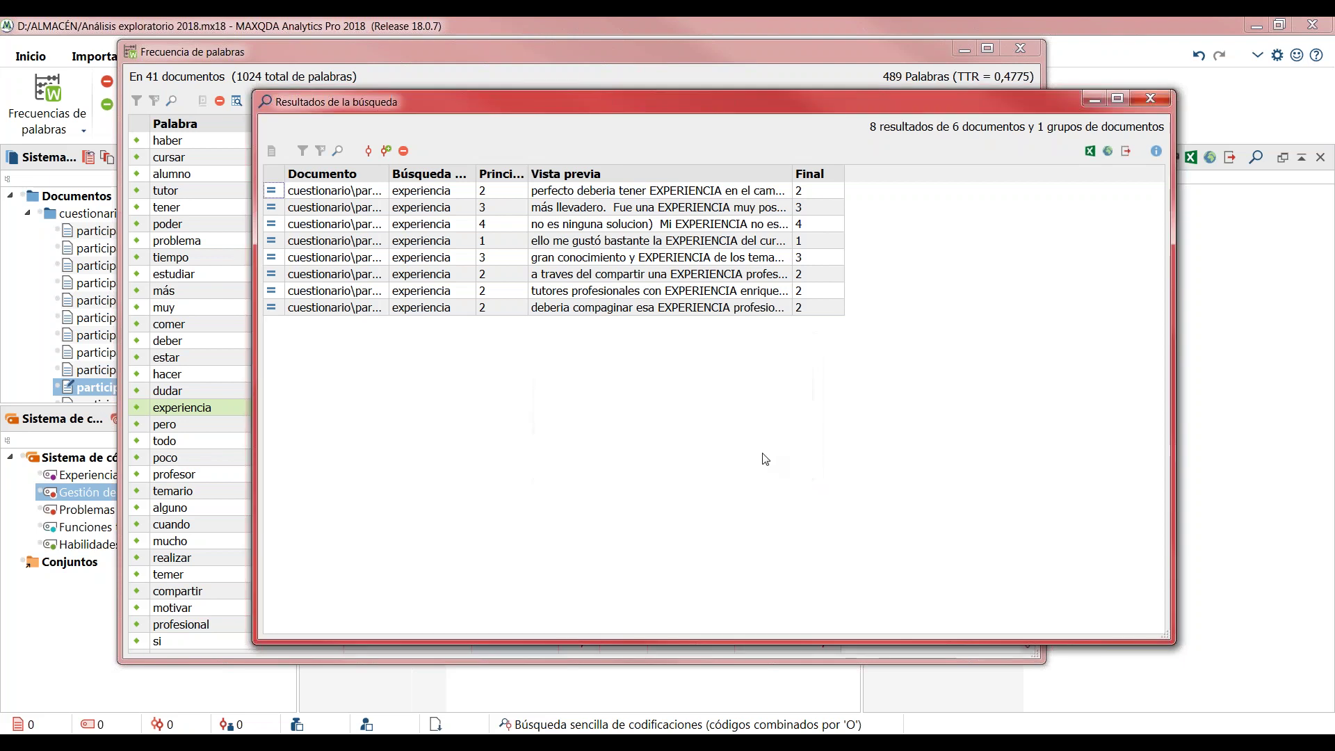
# - Close the experiencia search results and the word frequency window to return to the project's main view
pyautogui.moveTo(491, 105); pyautogui.dragTo(342, 281)
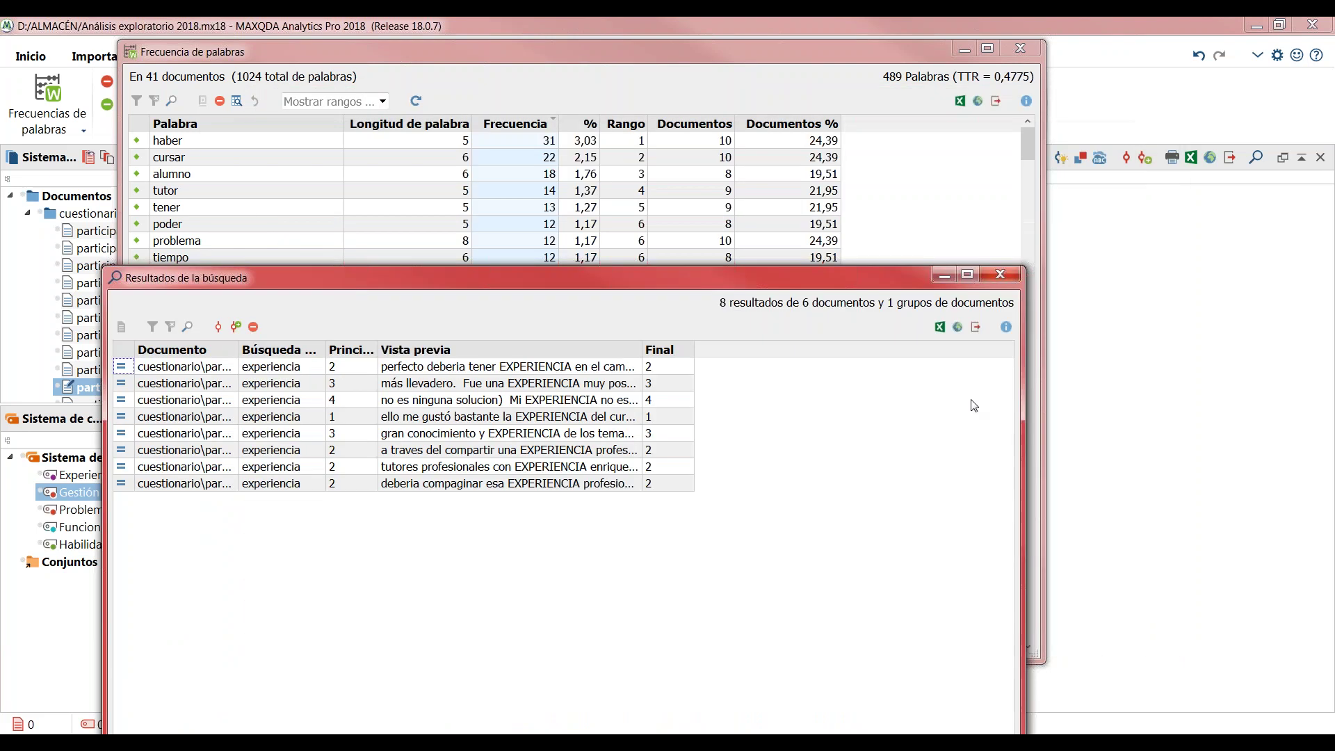
pyautogui.click(1000, 274)
pyautogui.moveTo(828, 48); pyautogui.dragTo(691, 144)
pyautogui.click(884, 144)
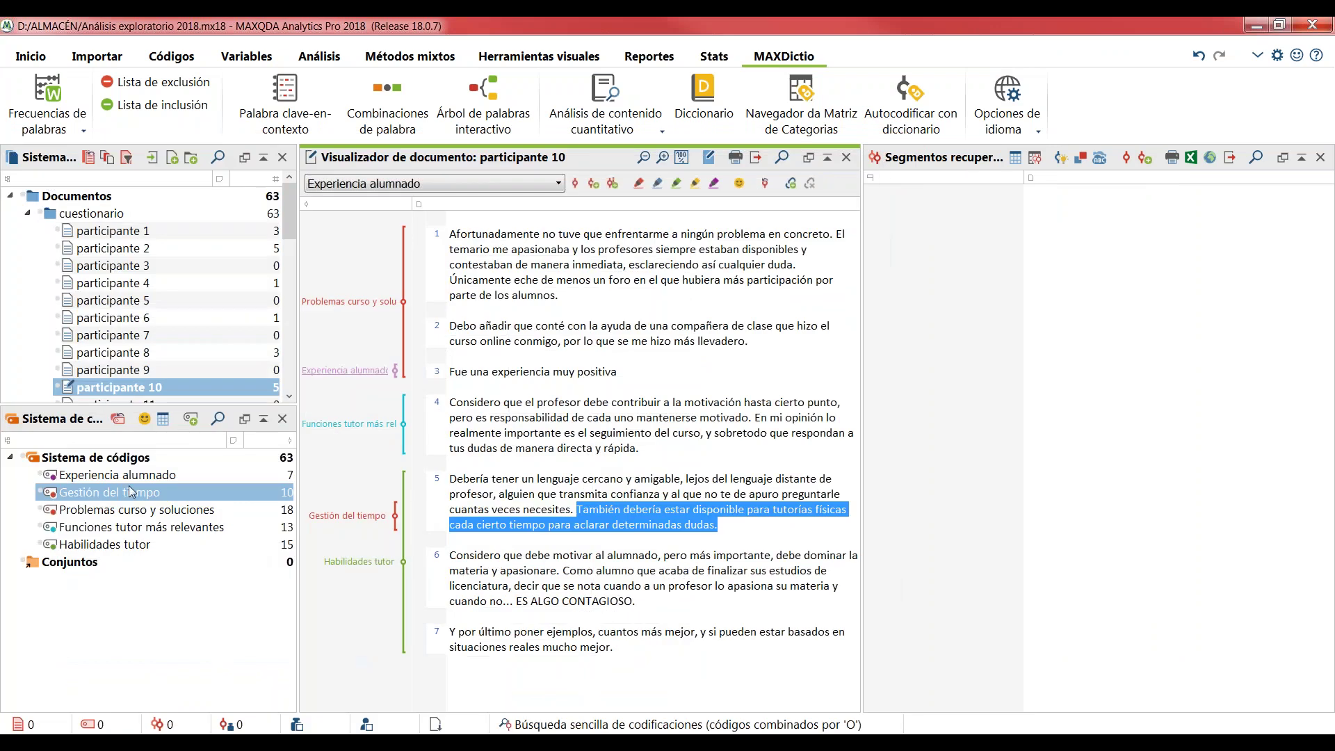
# - Examine the segment coded with "Experiencia alumnado" in participante 10, highlighting its text and the word positiva
pyautogui.click(130, 482)
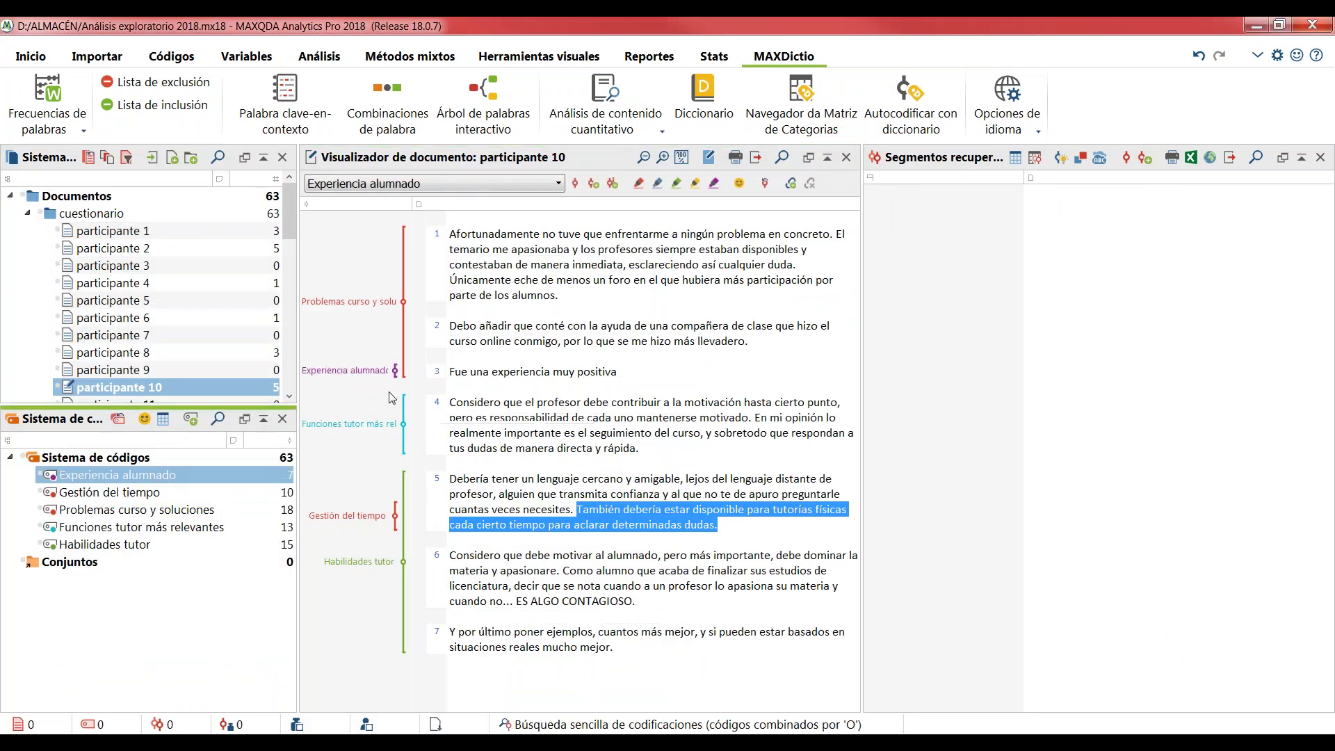
pyautogui.click(344, 370)
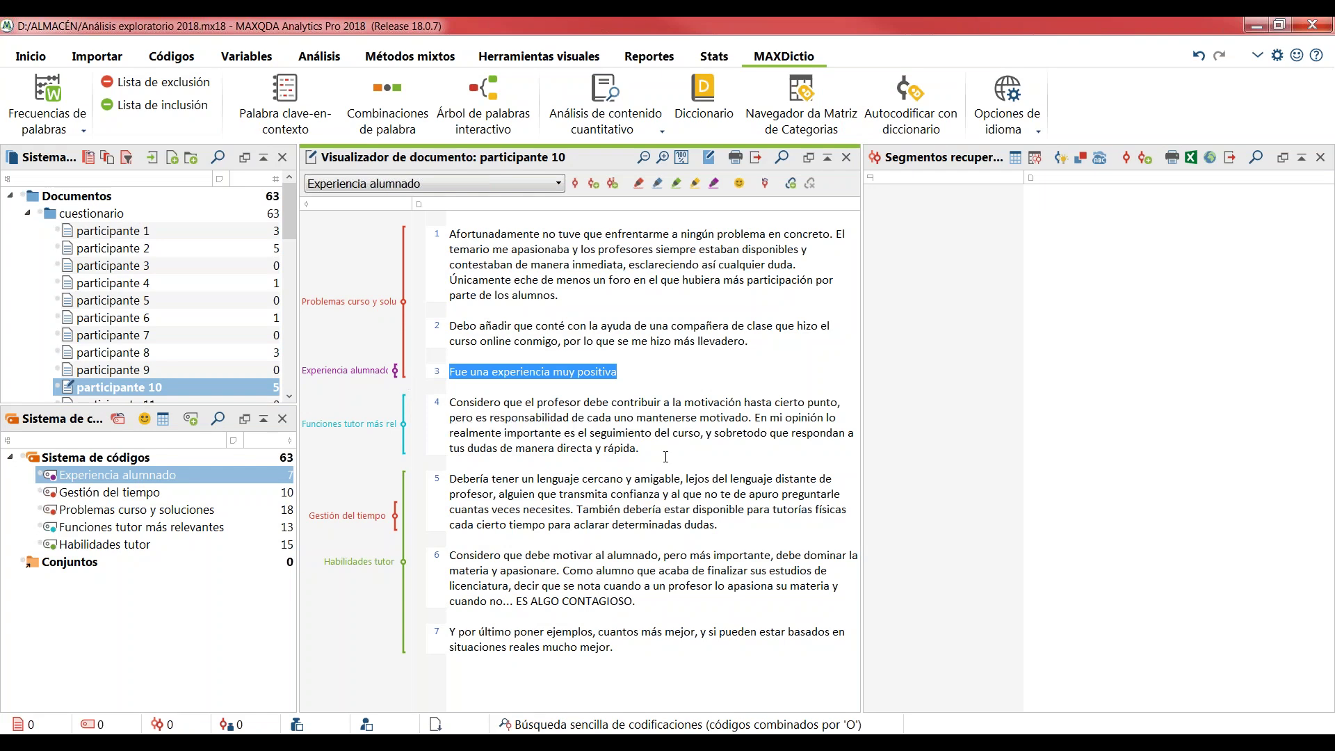
pyautogui.click(585, 376)
pyautogui.doubleClick(586, 375)
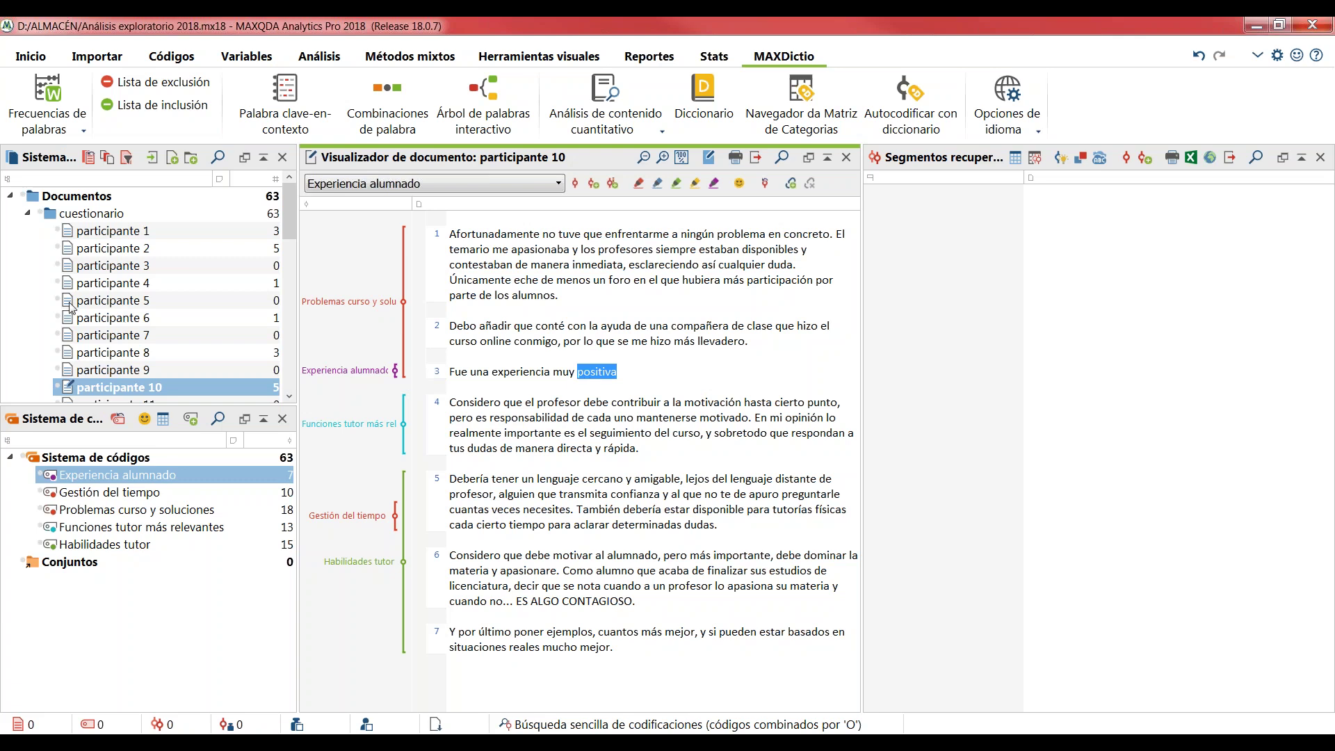
# - Review the codings in the participante 20, 21 and 24 documents, highlighting the second "Gestión del tiempo" segment in participante 21
pyautogui.moveTo(294, 222); pyautogui.dragTo(293, 305)
pyautogui.doubleClick(193, 265)
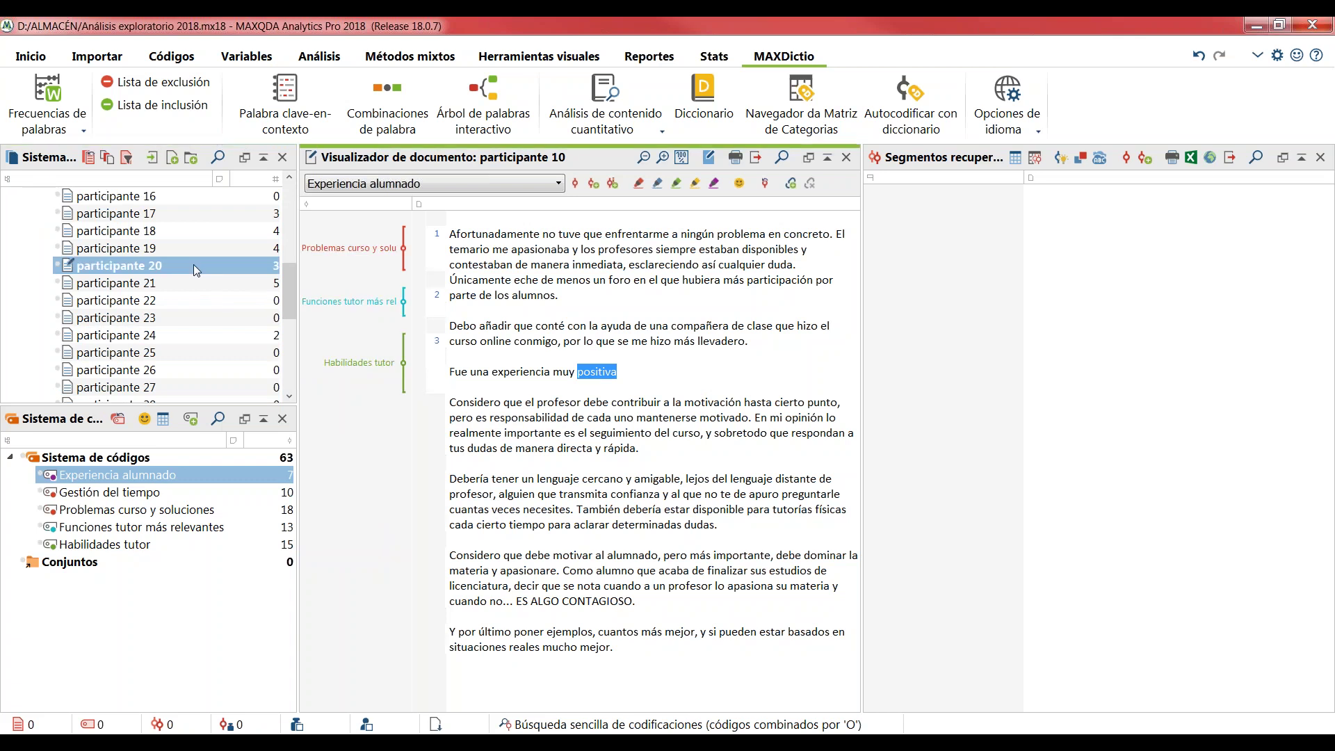
pyautogui.doubleClick(175, 284)
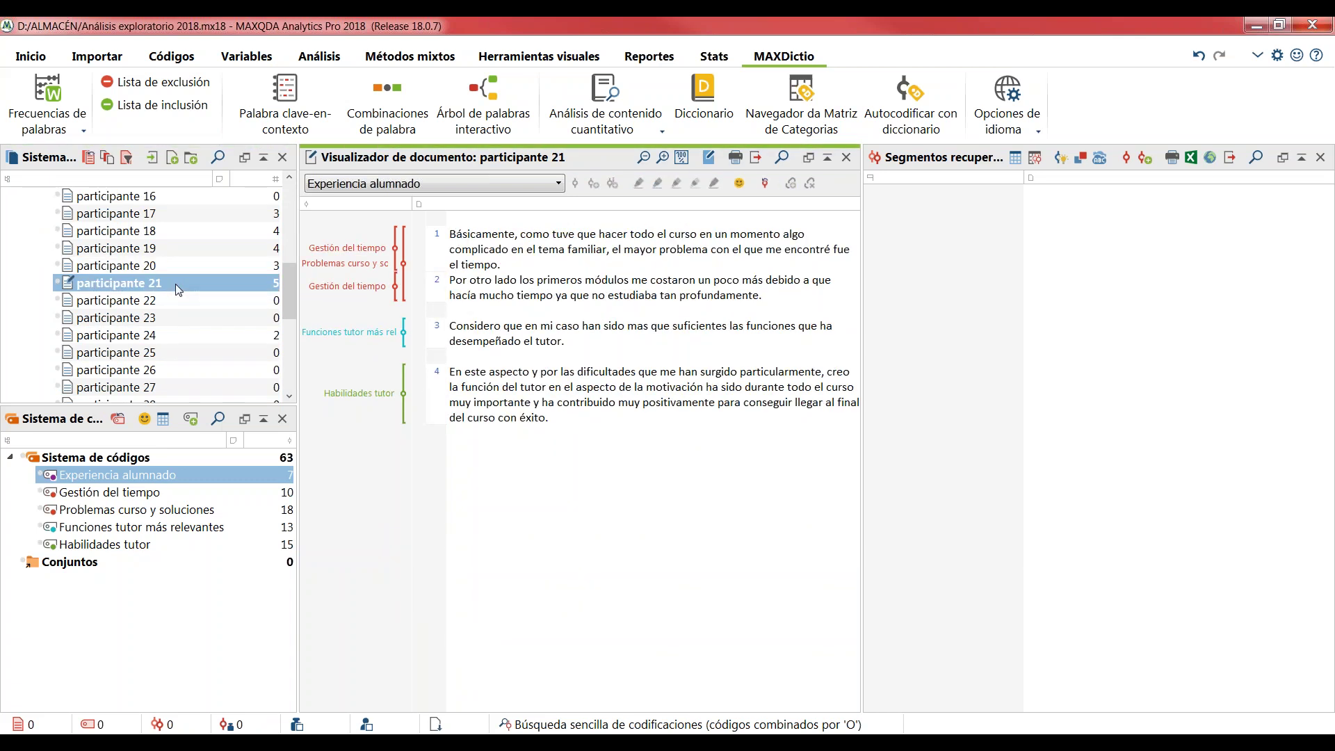
pyautogui.click(347, 286)
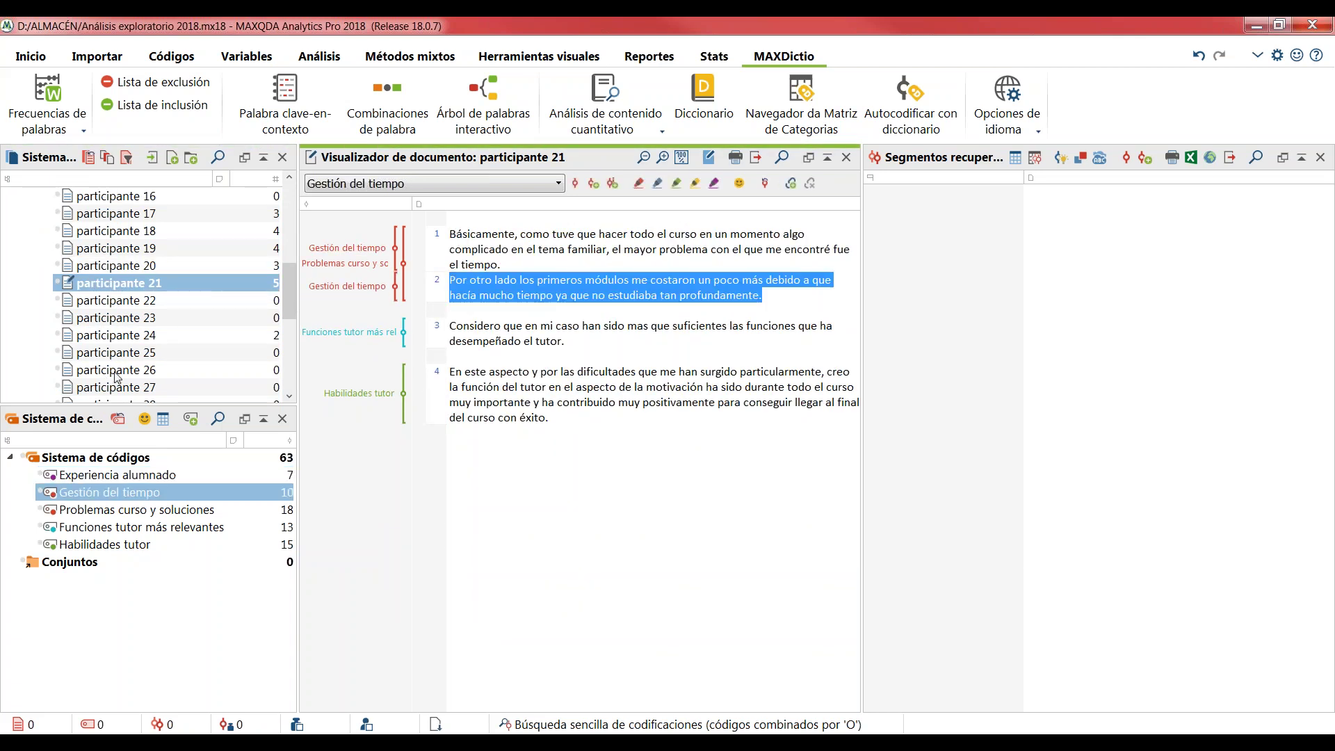
pyautogui.doubleClick(136, 336)
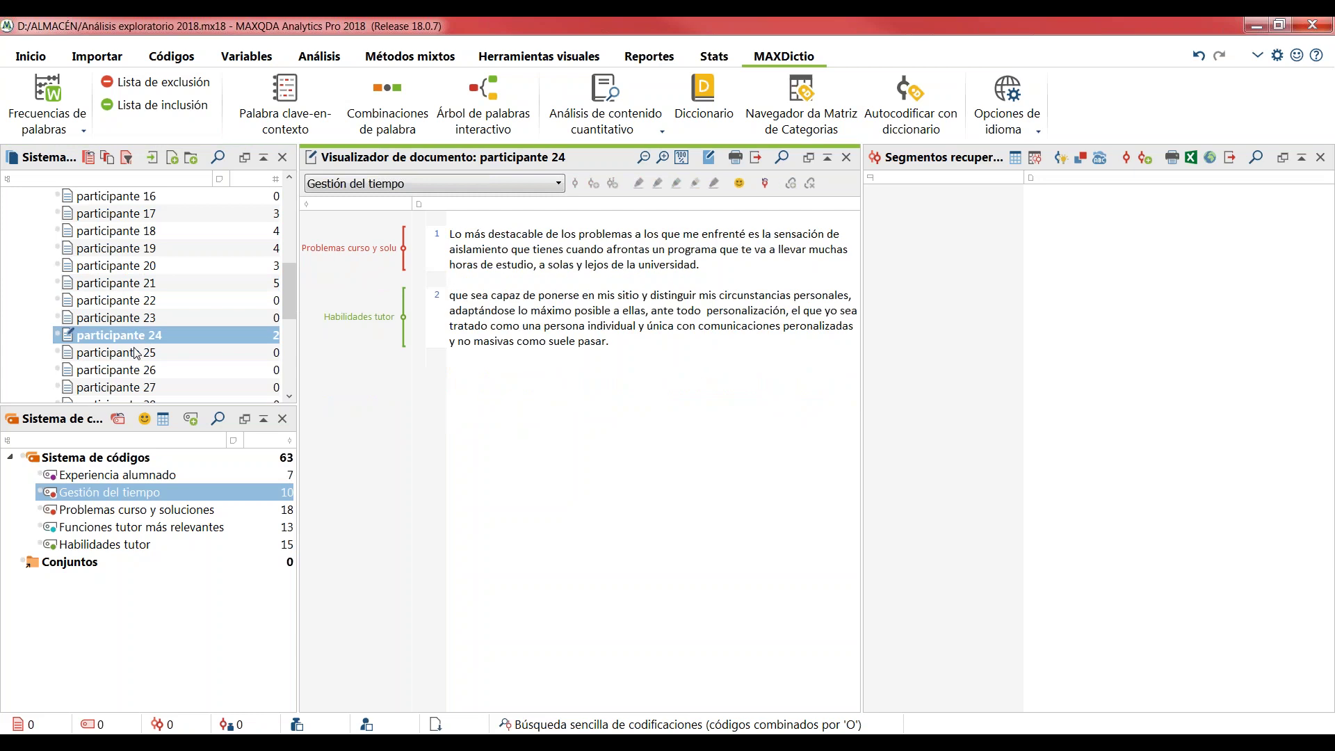
# - Open the participante 37 document and highlight the text of its "Experiencia alumnado" segment
pyautogui.scroll(-5, 137, 353)
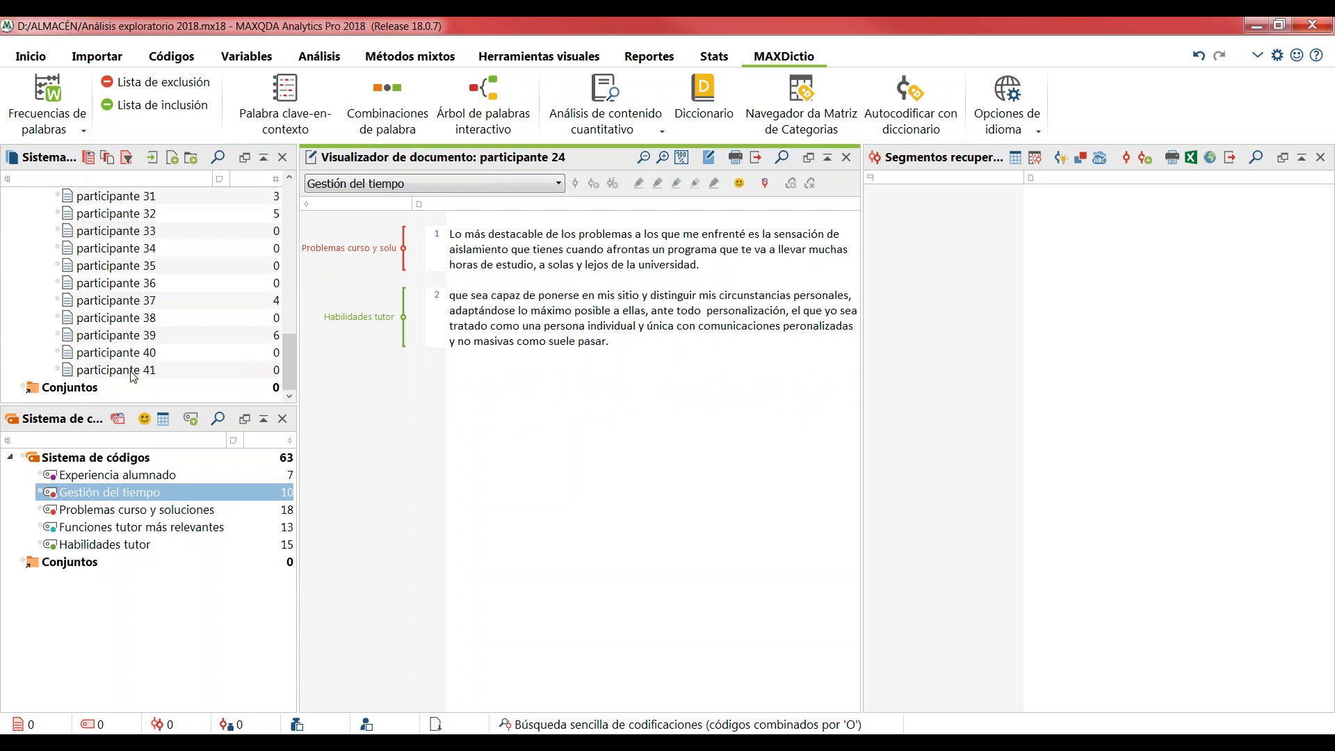
pyautogui.doubleClick(129, 300)
pyautogui.click(325, 342)
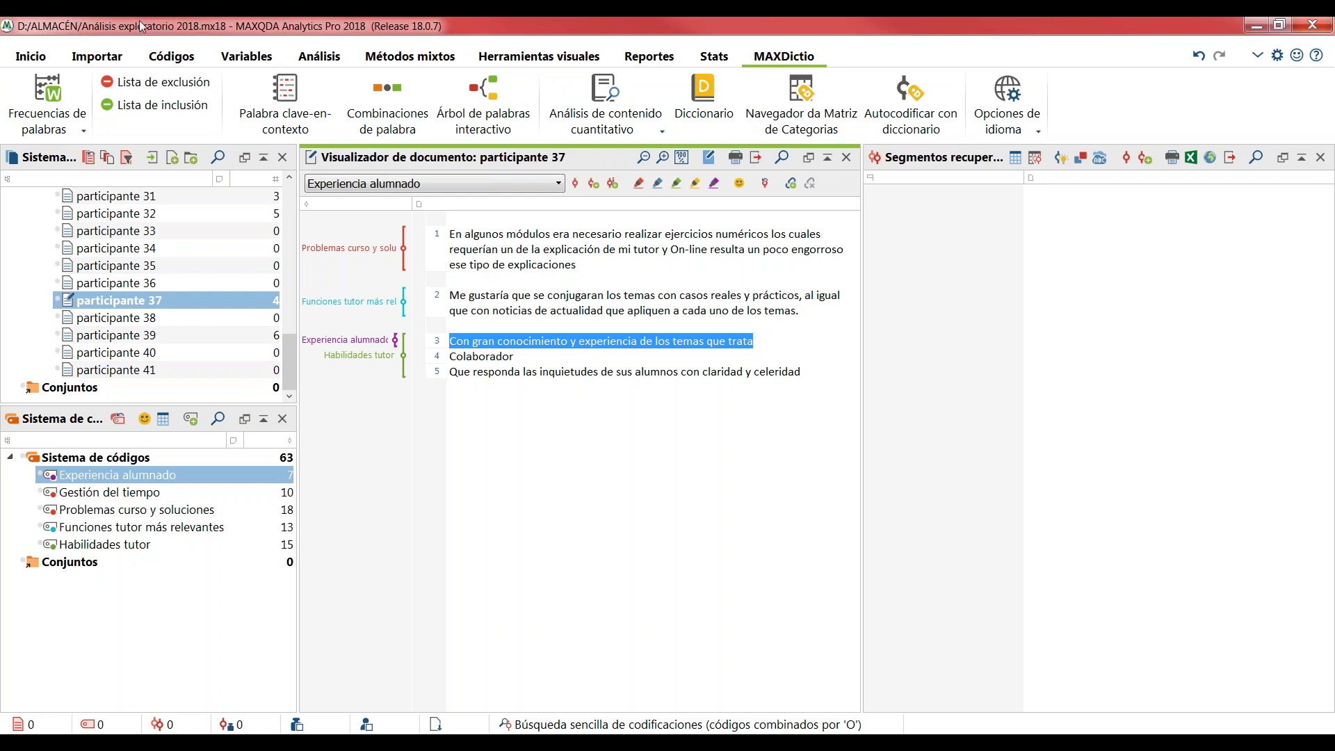
# - Generate the word frequency list with the standard exclusion list and Spanish lemmatization, look it over, and close it
pyautogui.click(48, 97)
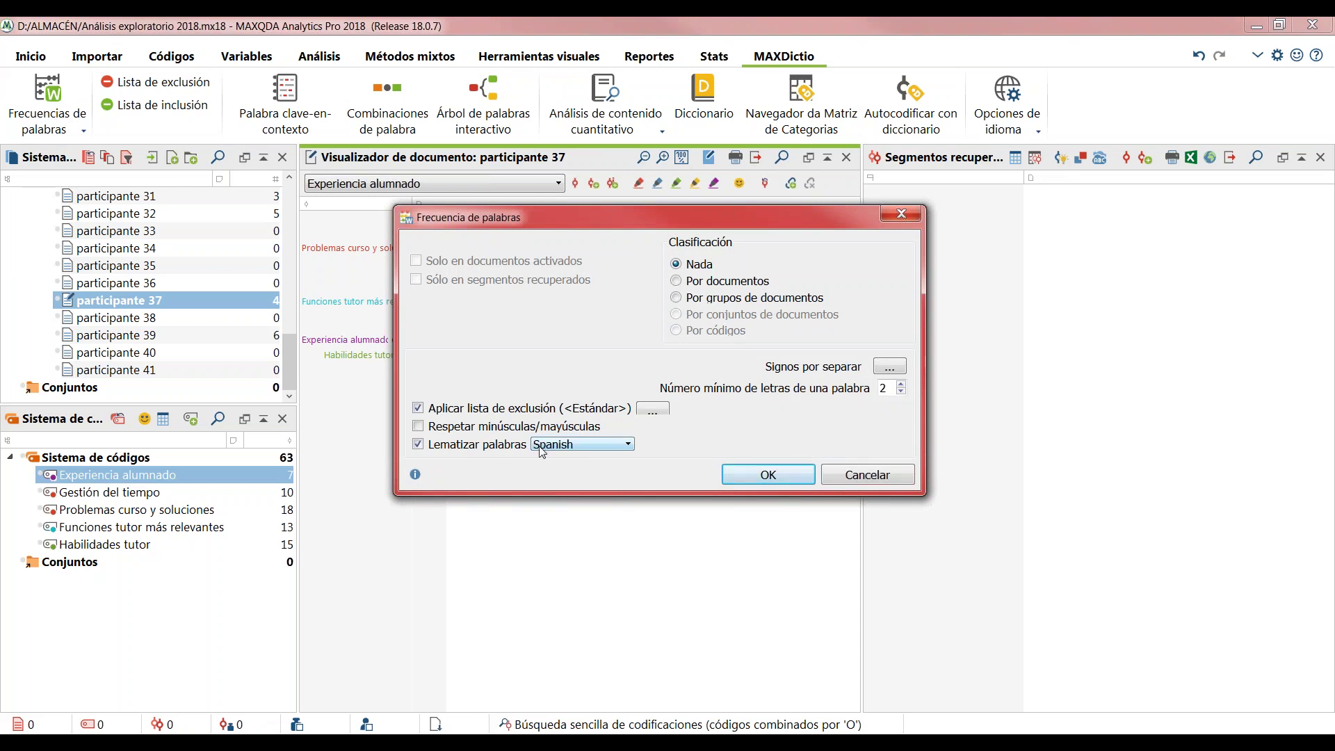
pyautogui.click(790, 477)
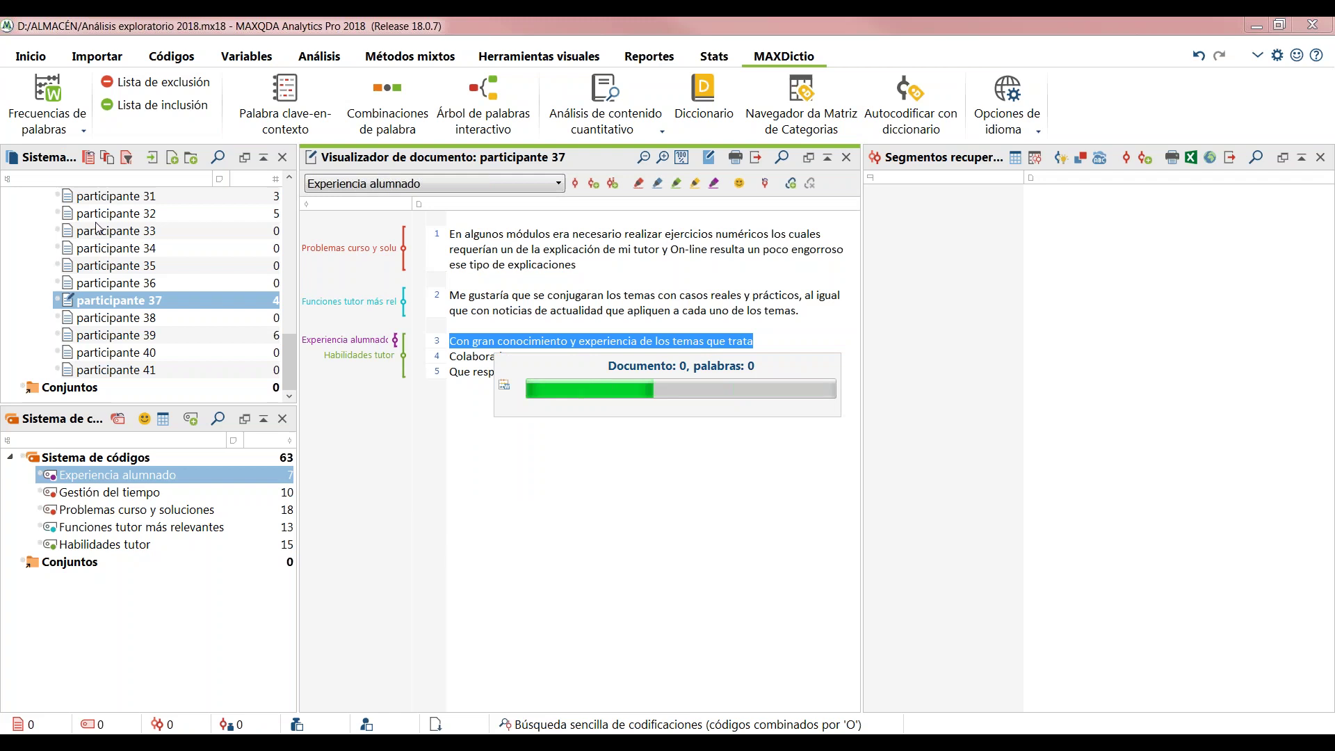
pyautogui.doubleClick(456, 169)
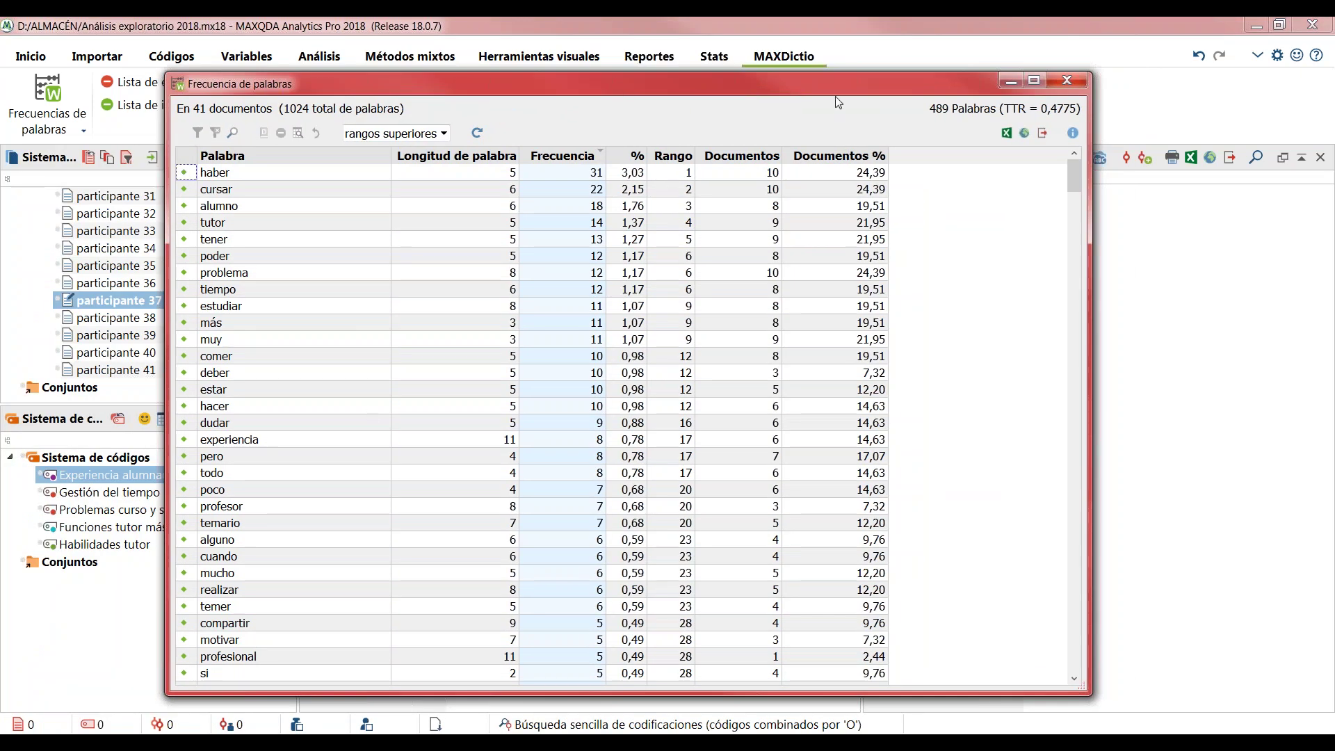
pyautogui.moveTo(829, 86); pyautogui.dragTo(713, 141)
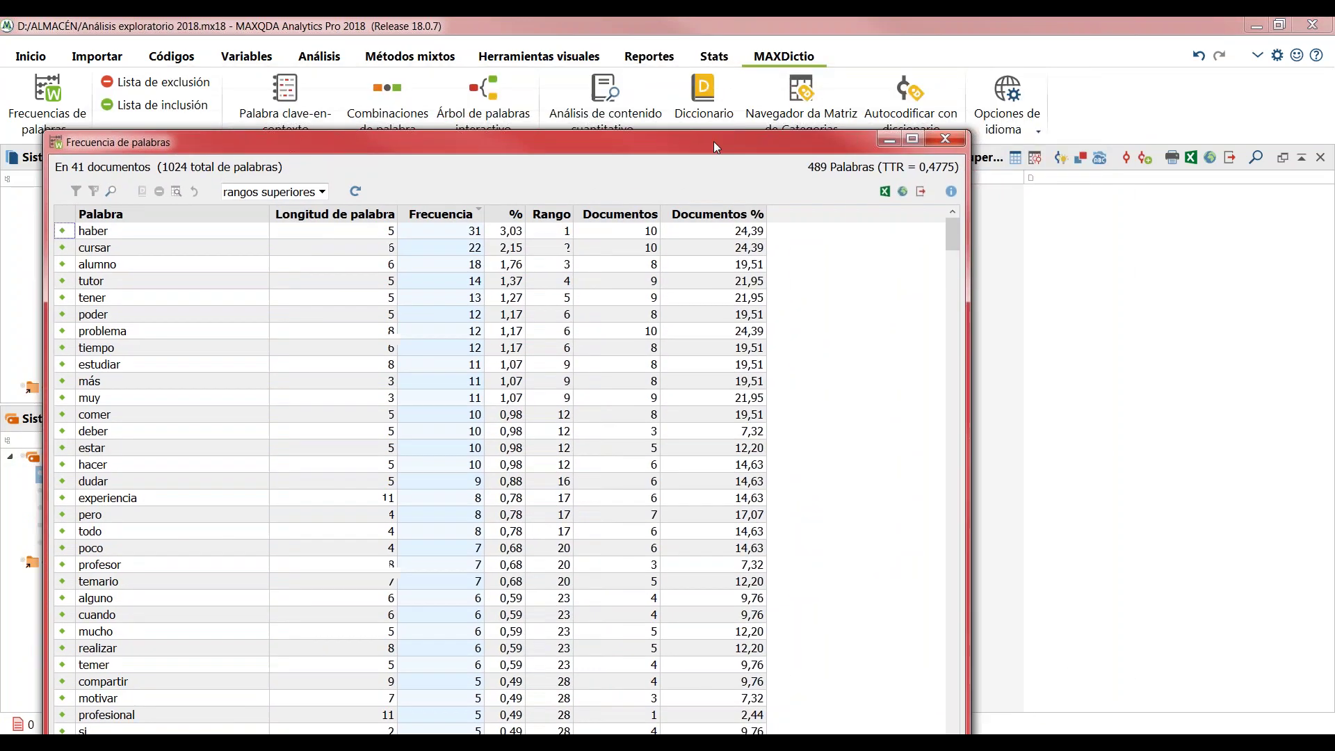
pyautogui.click(952, 142)
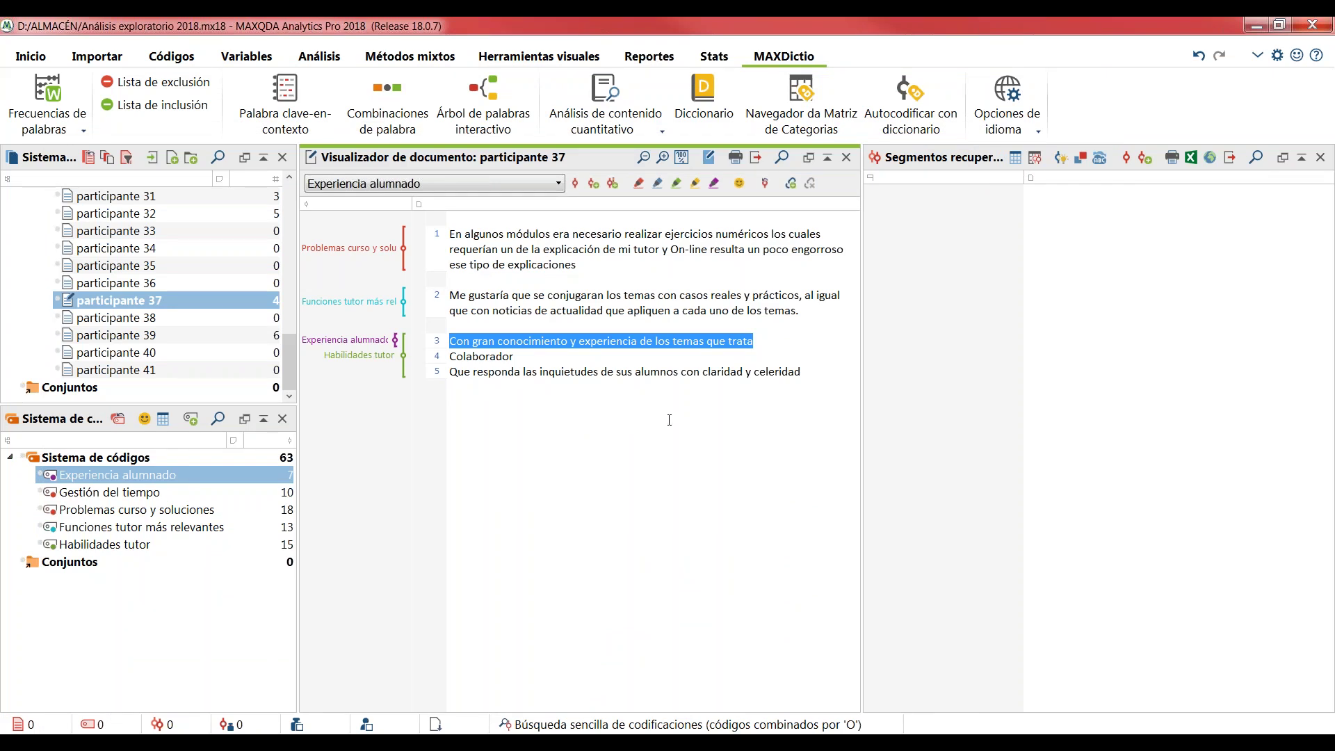
# - Collapse the cuestionario group and create a new document group named "Bibliografía"
pyautogui.moveTo(294, 370); pyautogui.dragTo(293, 222)
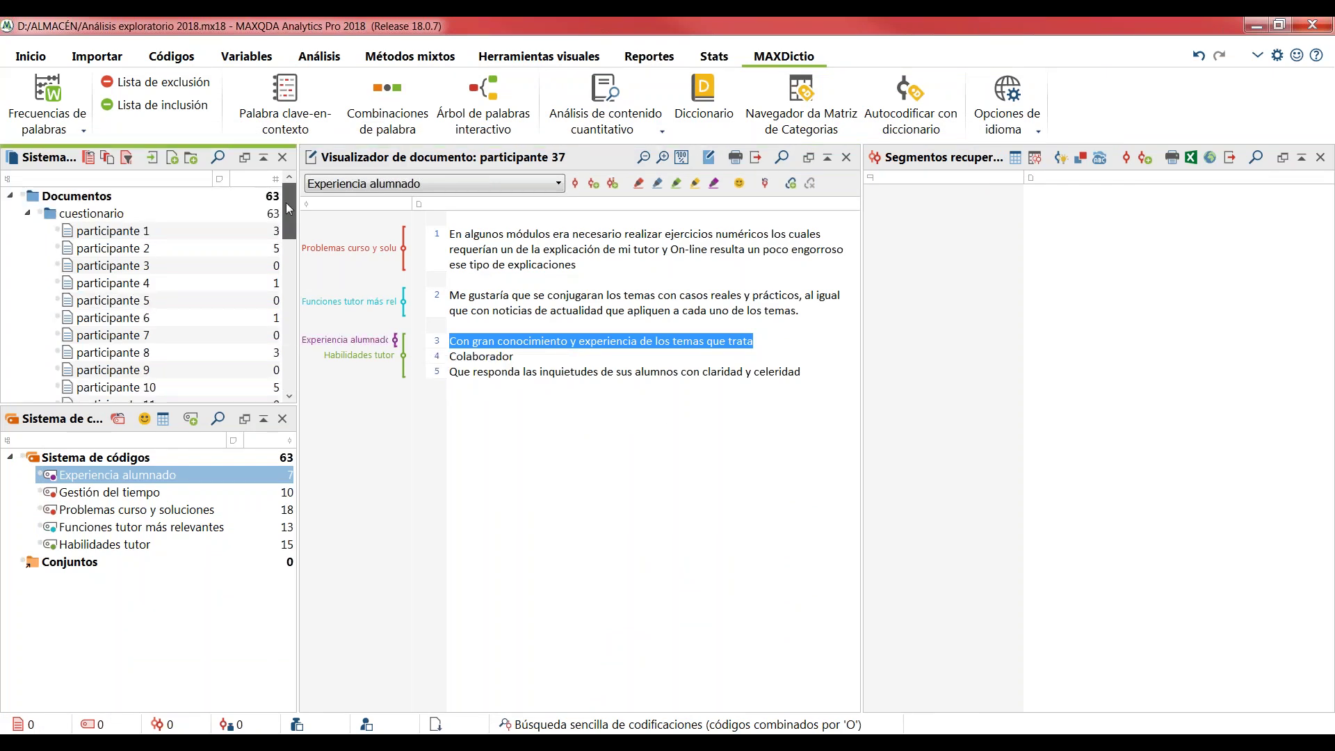
pyautogui.click(28, 214)
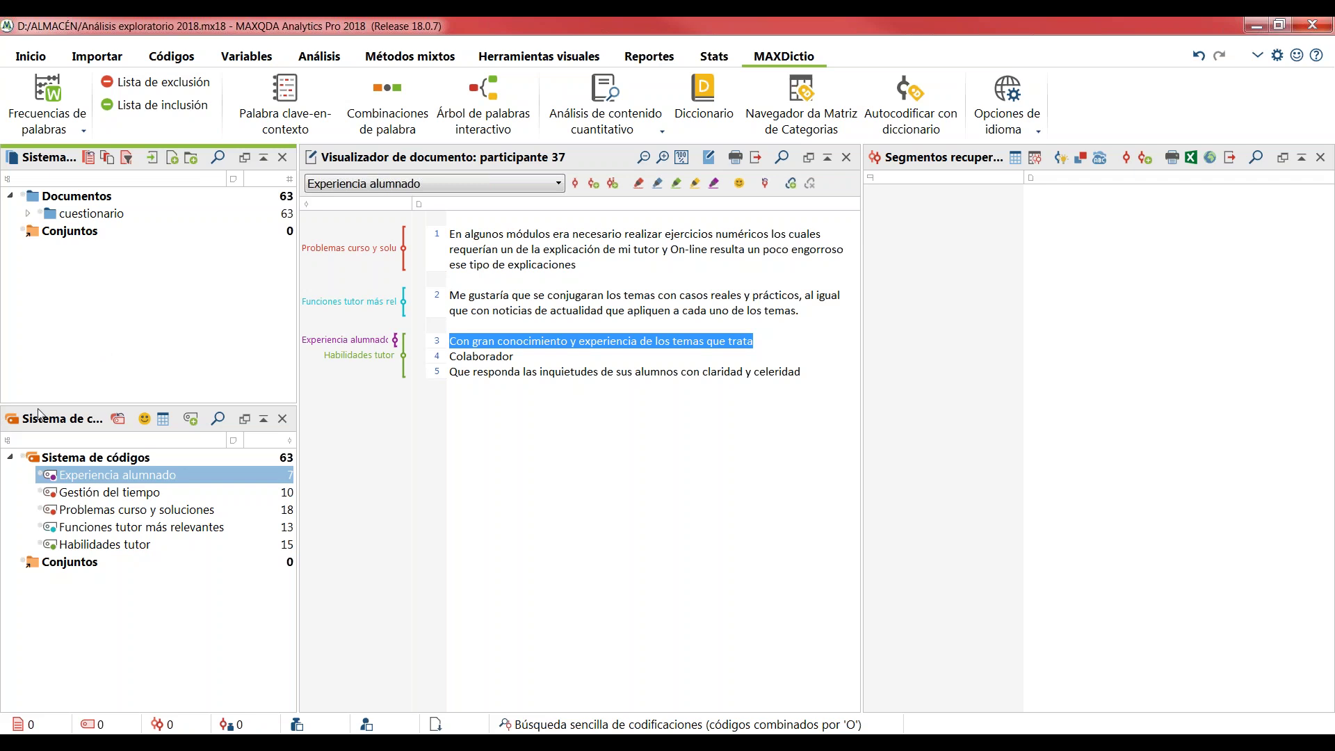
pyautogui.rightClick(77, 198)
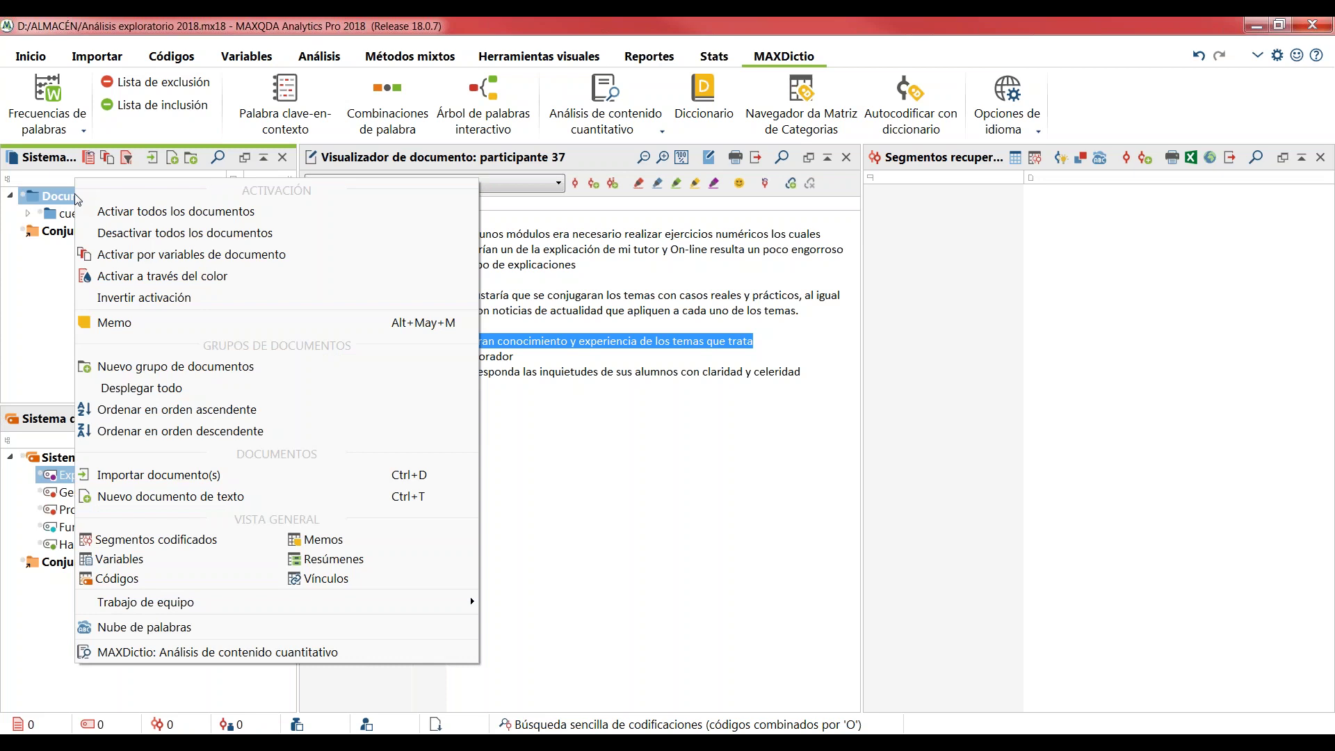
pyautogui.click(218, 366)
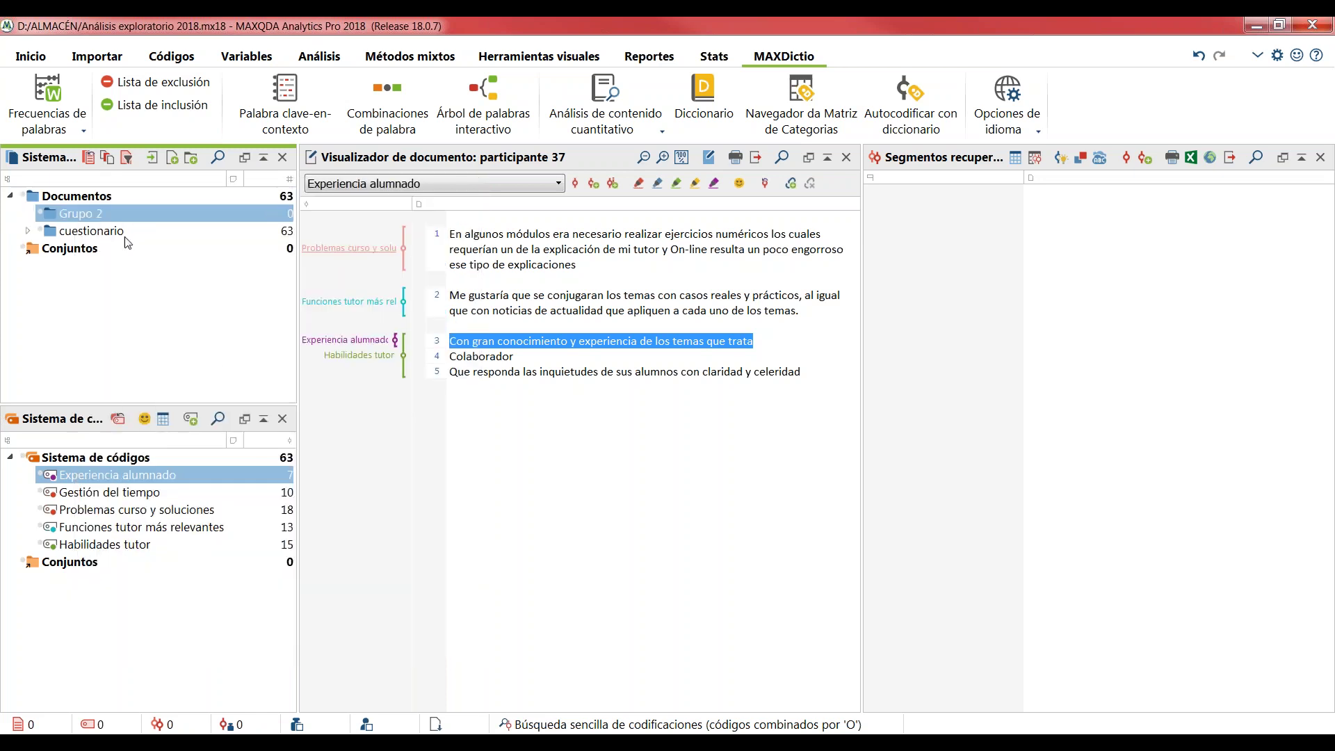
pyautogui.click(105, 215)
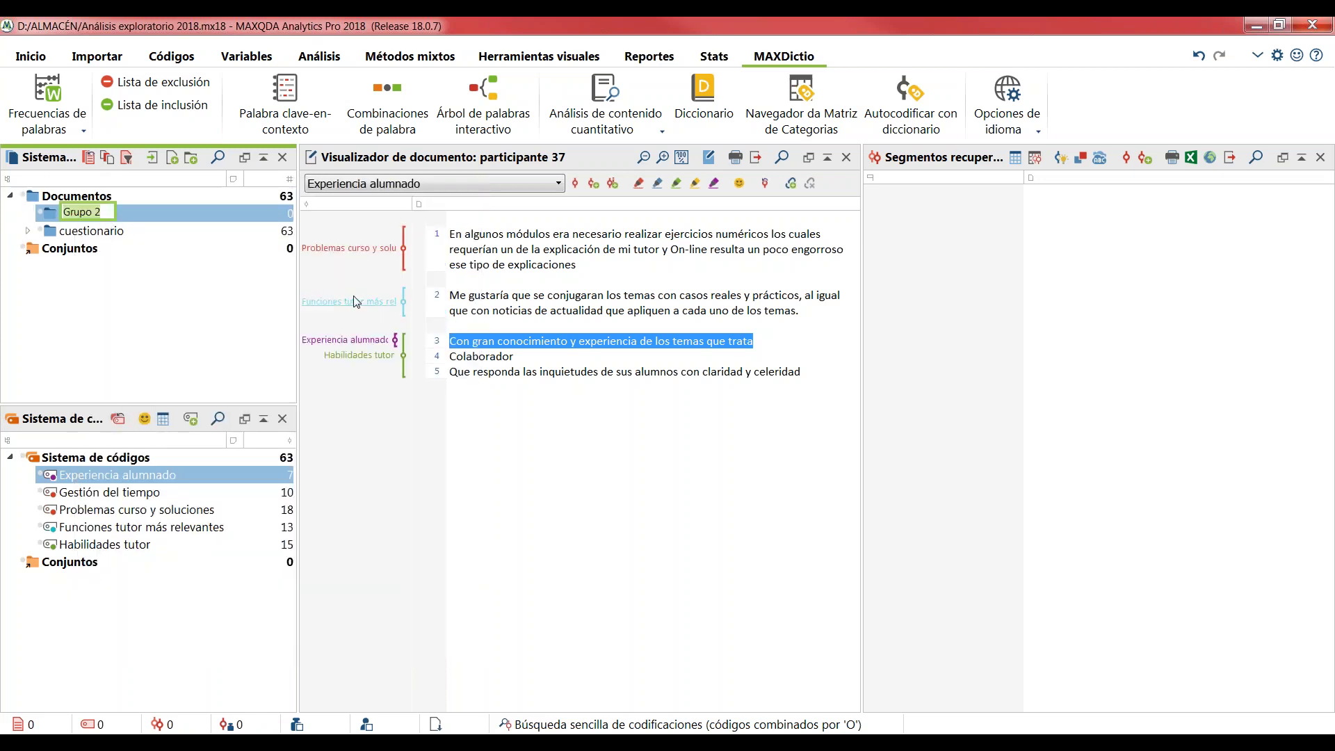
pyautogui.write('Bibliograf')
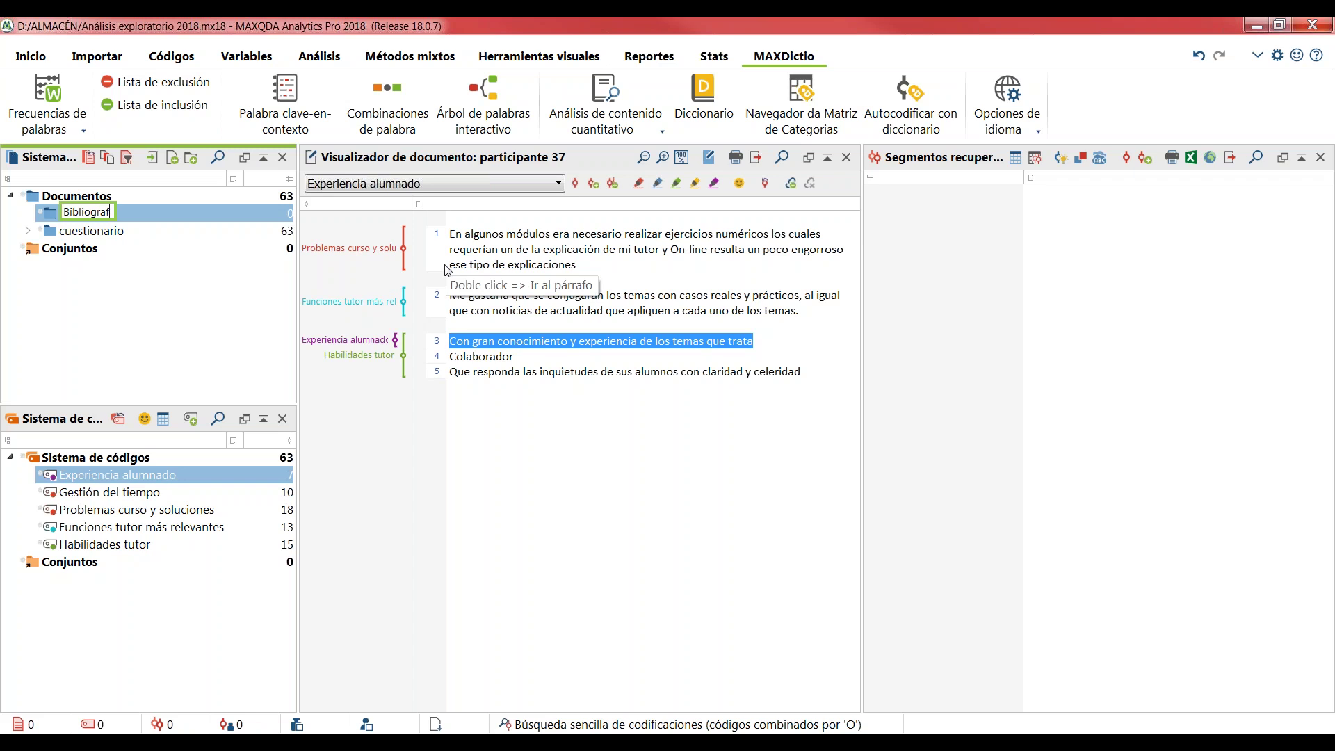
pyautogui.write('ía')
pyautogui.press('Return')
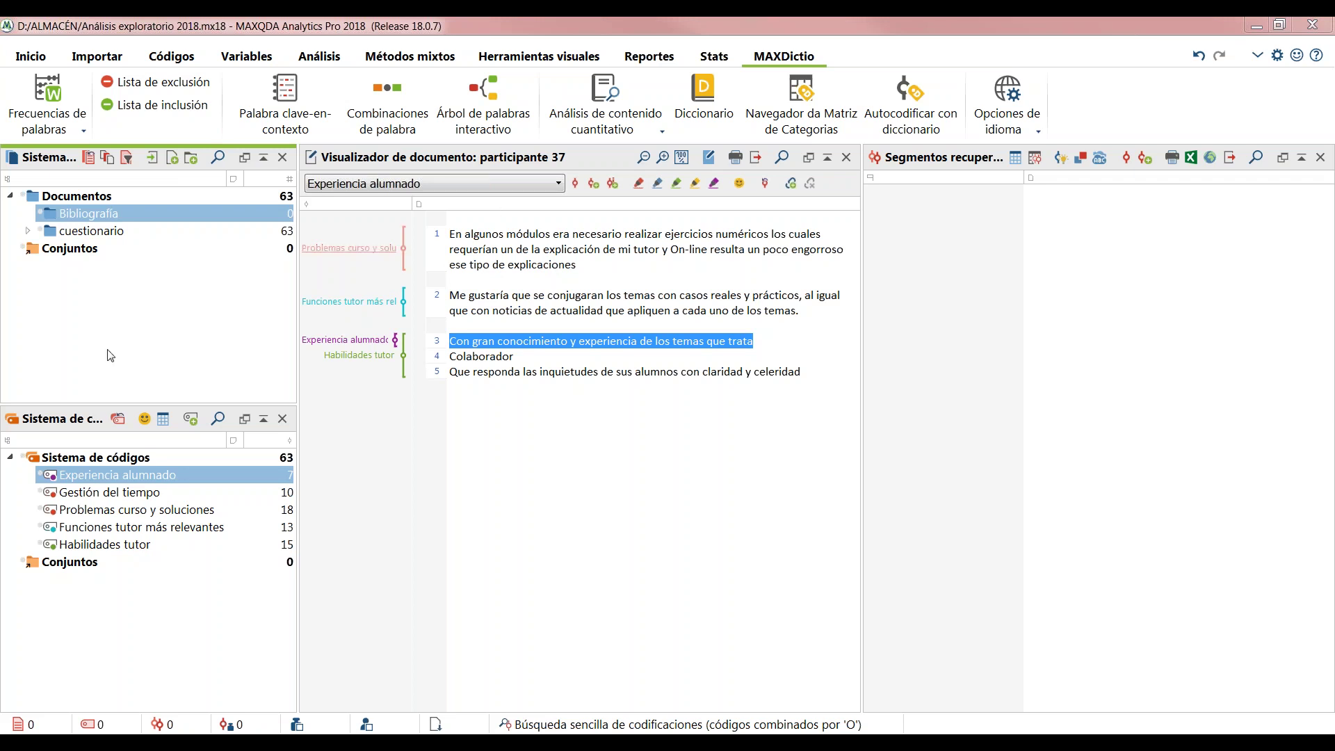
# - Import the "Inteligencia Emocional" PDF from the Revisión bibliográfica folder into the Bibliografía group
pyautogui.click(98, 58)
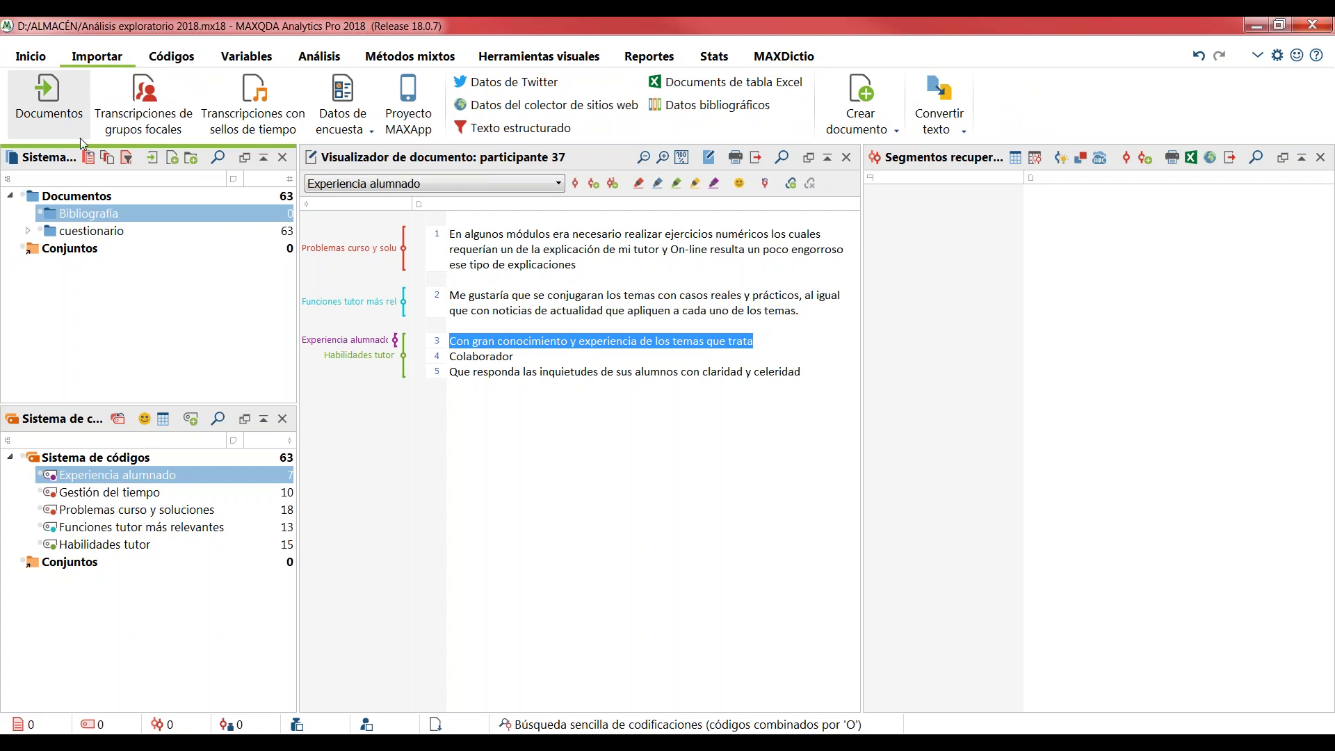
pyautogui.click(72, 111)
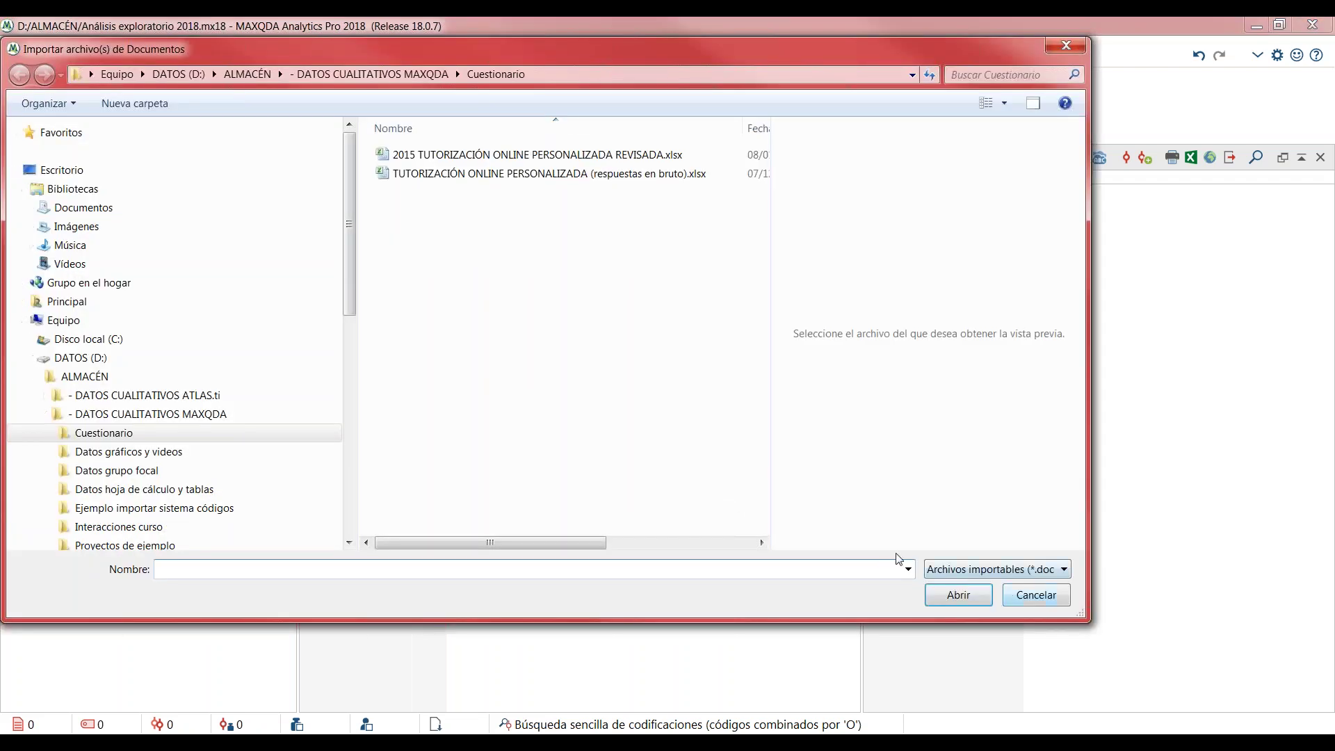
pyautogui.scroll(-5, 350, 313)
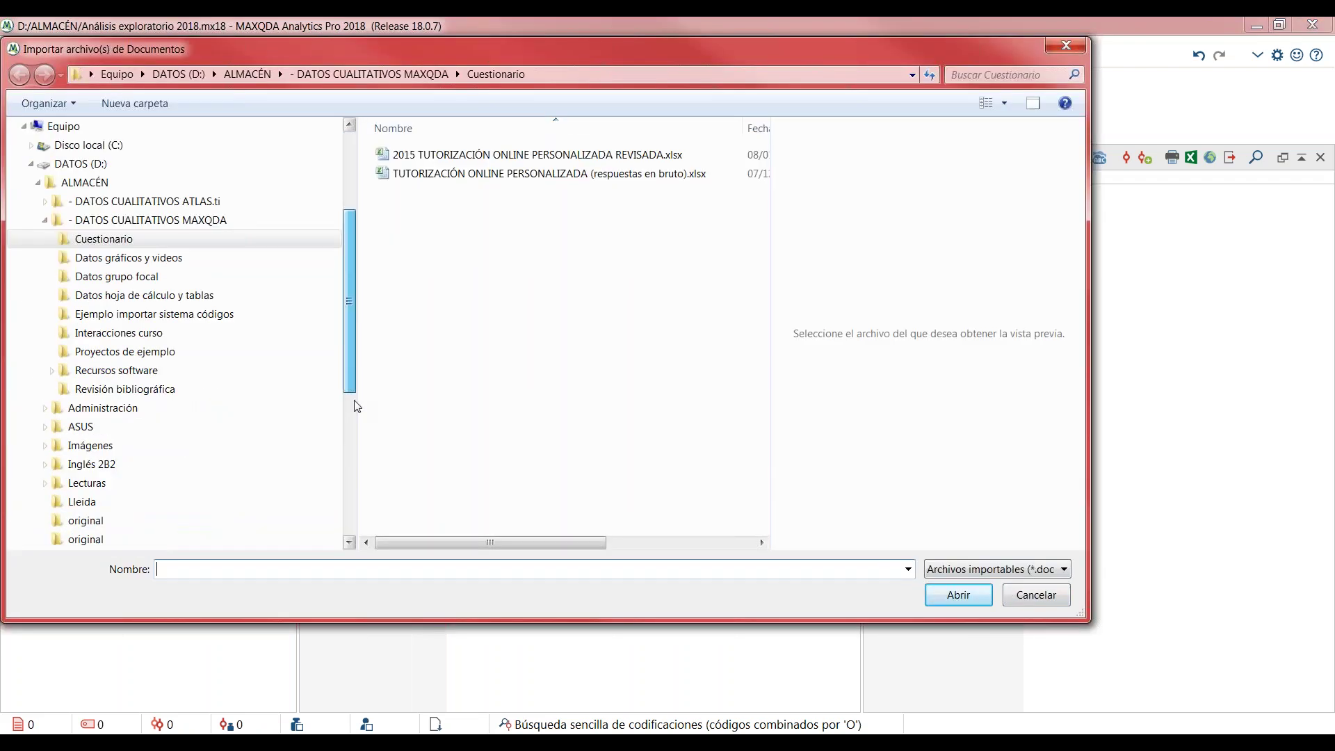
pyautogui.click(125, 314)
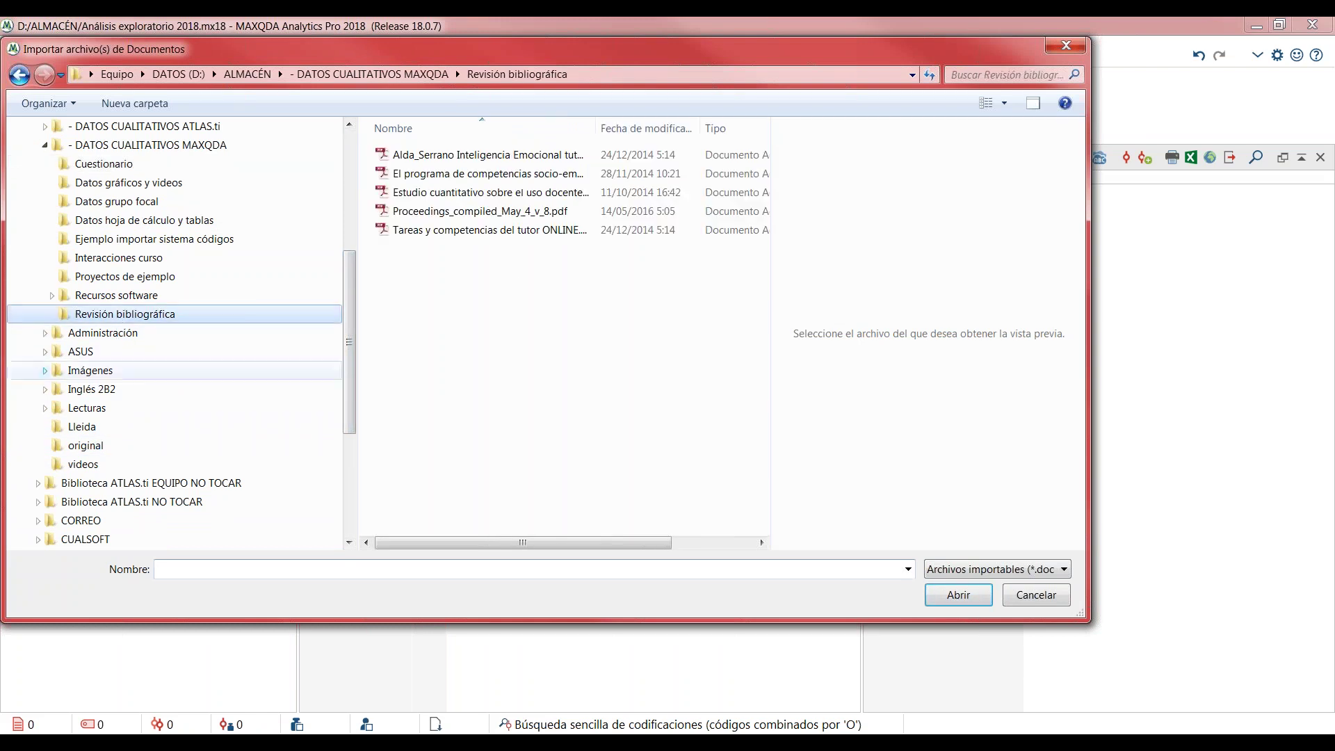
pyautogui.doubleClick(445, 152)
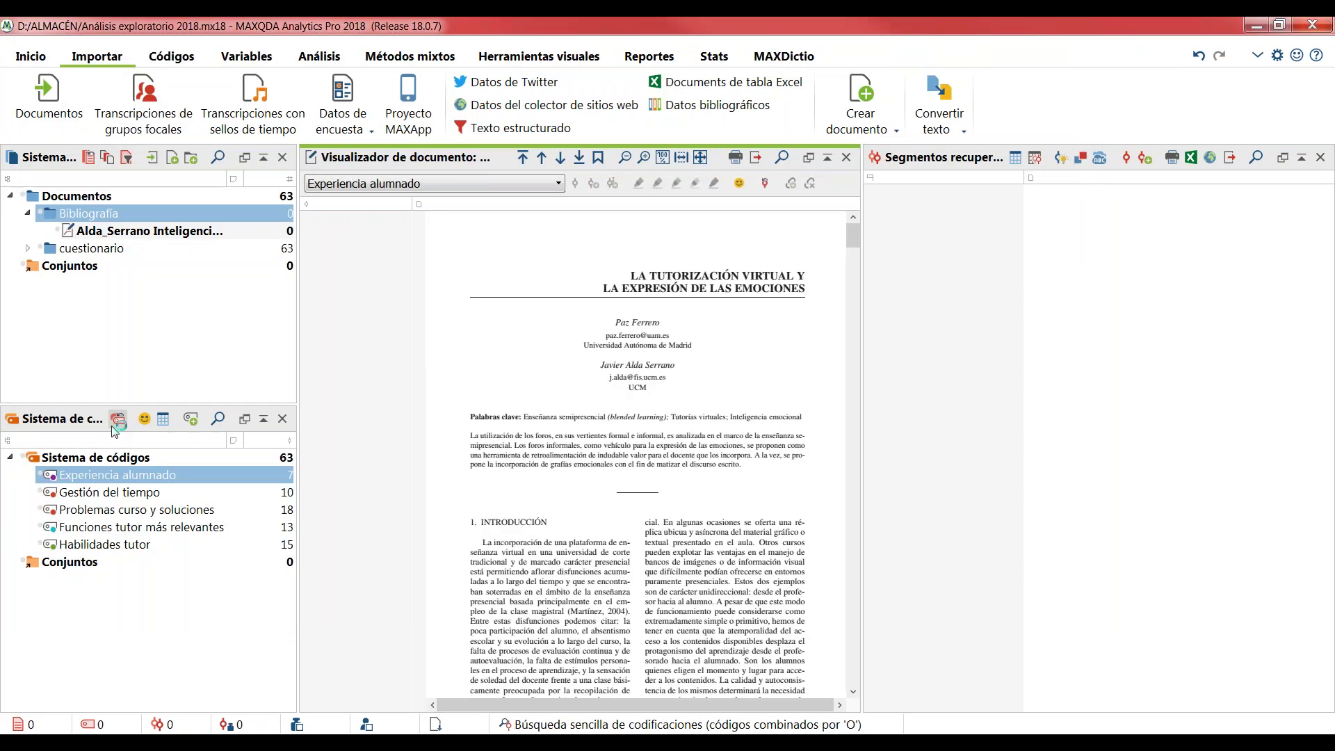
# - Add the four remaining PDFs from the Revisión bibliográfica folder in the file explorer to the project's document system, leaving out the .ris files
pyautogui.moveTo(1334, 42); pyautogui.dragTo(1177, 285)
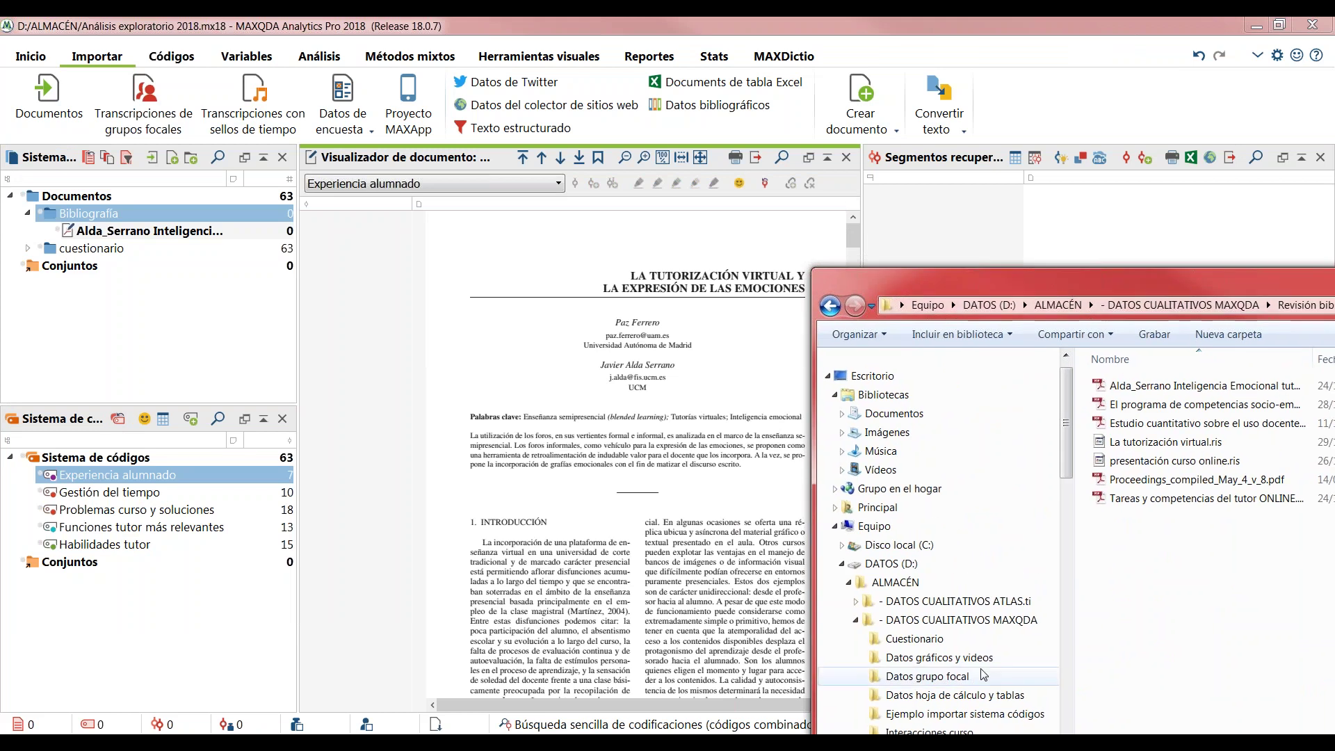
pyautogui.click(1182, 498)
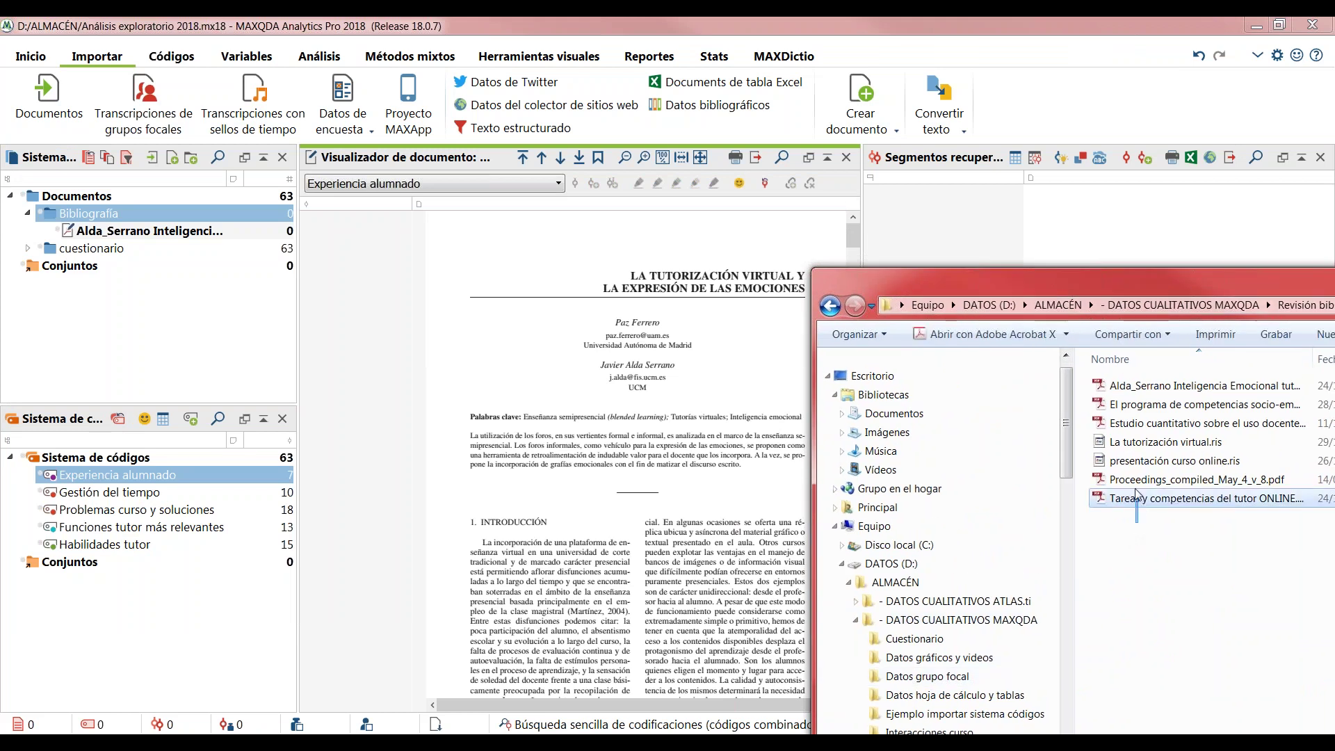
pyautogui.keyDown('ctrl'); pyautogui.click(1182, 479); pyautogui.keyUp('ctrl')
pyautogui.keyDown('ctrl'); pyautogui.click(1182, 423); pyautogui.keyUp('ctrl')
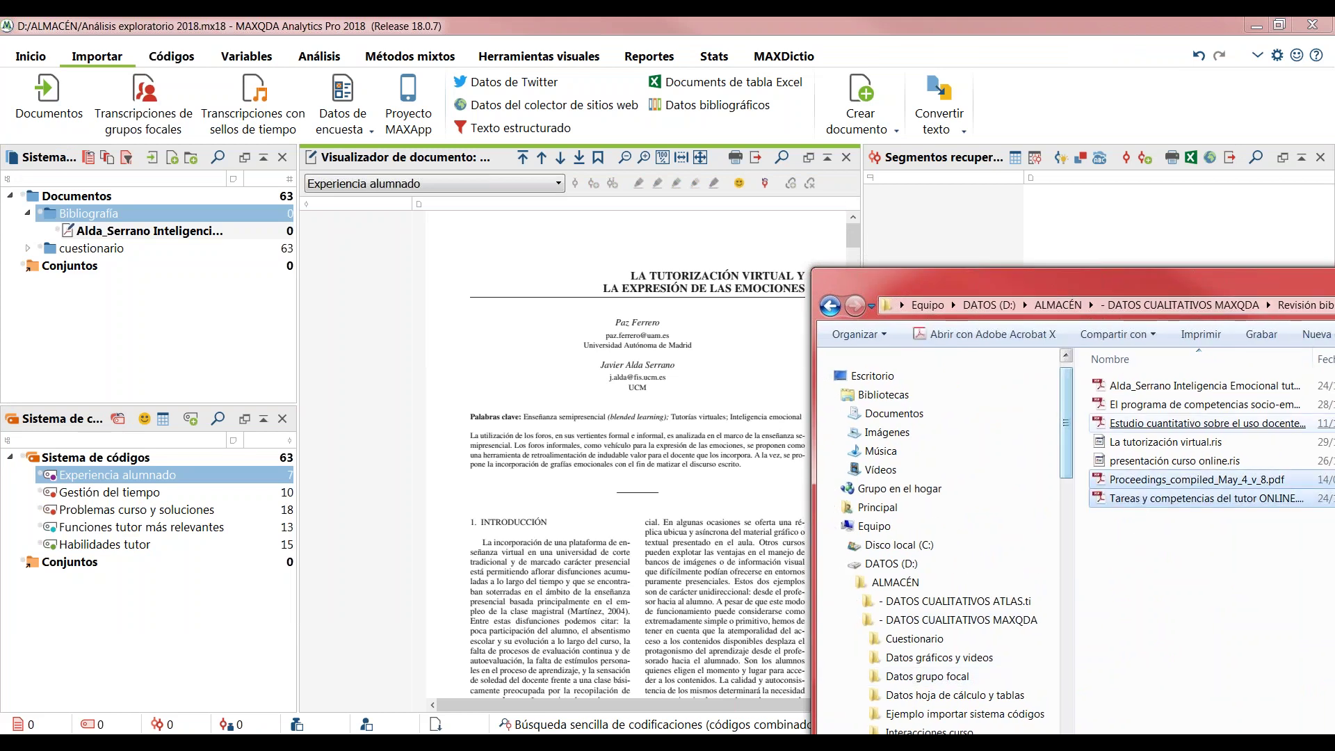
pyautogui.keyDown('ctrl'); pyautogui.click(1106, 411); pyautogui.keyUp('ctrl')
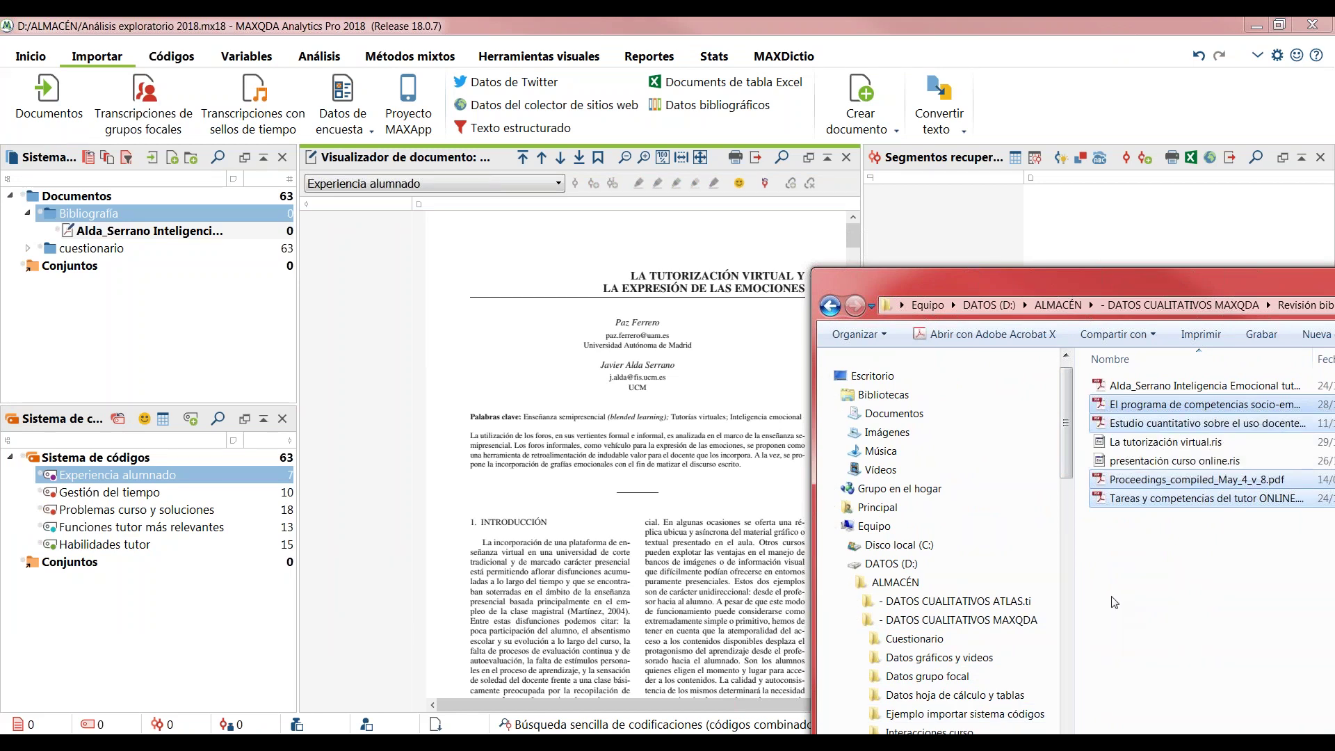
pyautogui.moveTo(1148, 498); pyautogui.dragTo(256, 248)
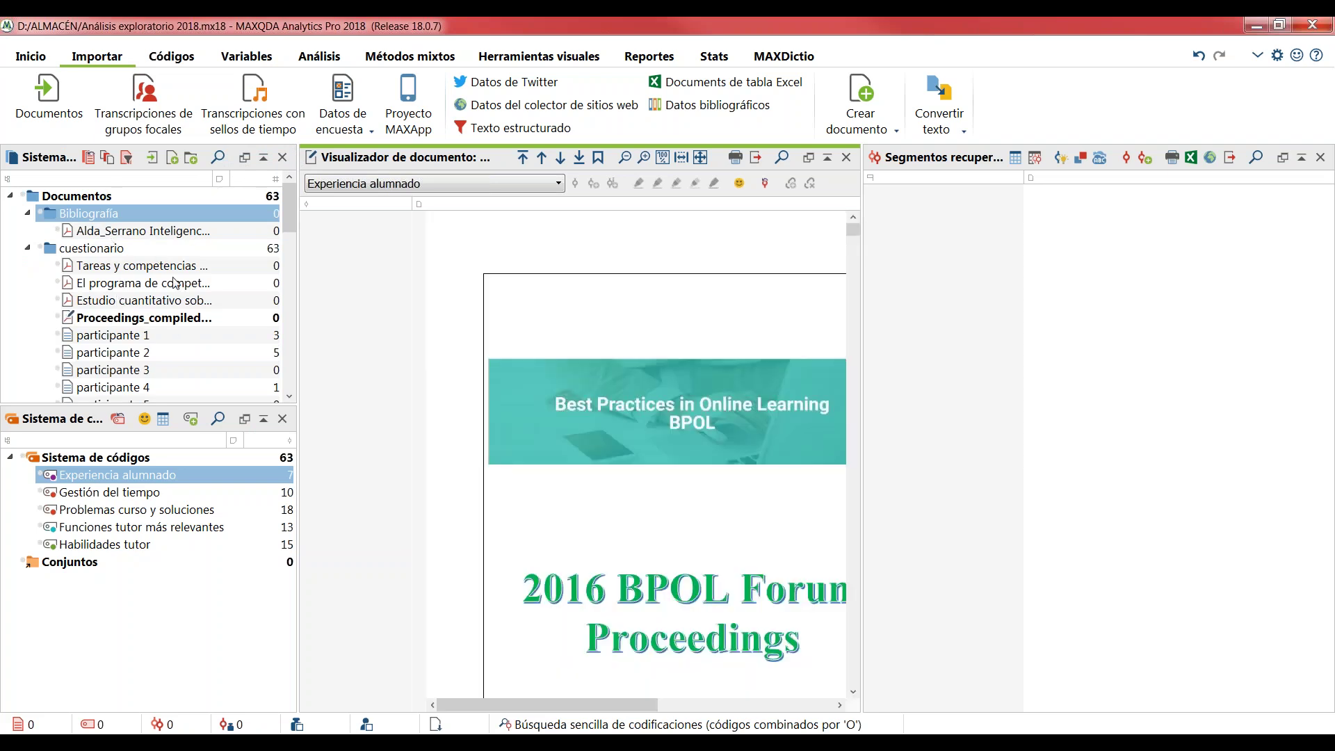
# - Move the four added PDFs from the cuestionario group into the Bibliografía group and move the file explorer window out of the way
pyautogui.moveTo(176, 268); pyautogui.dragTo(174, 221)
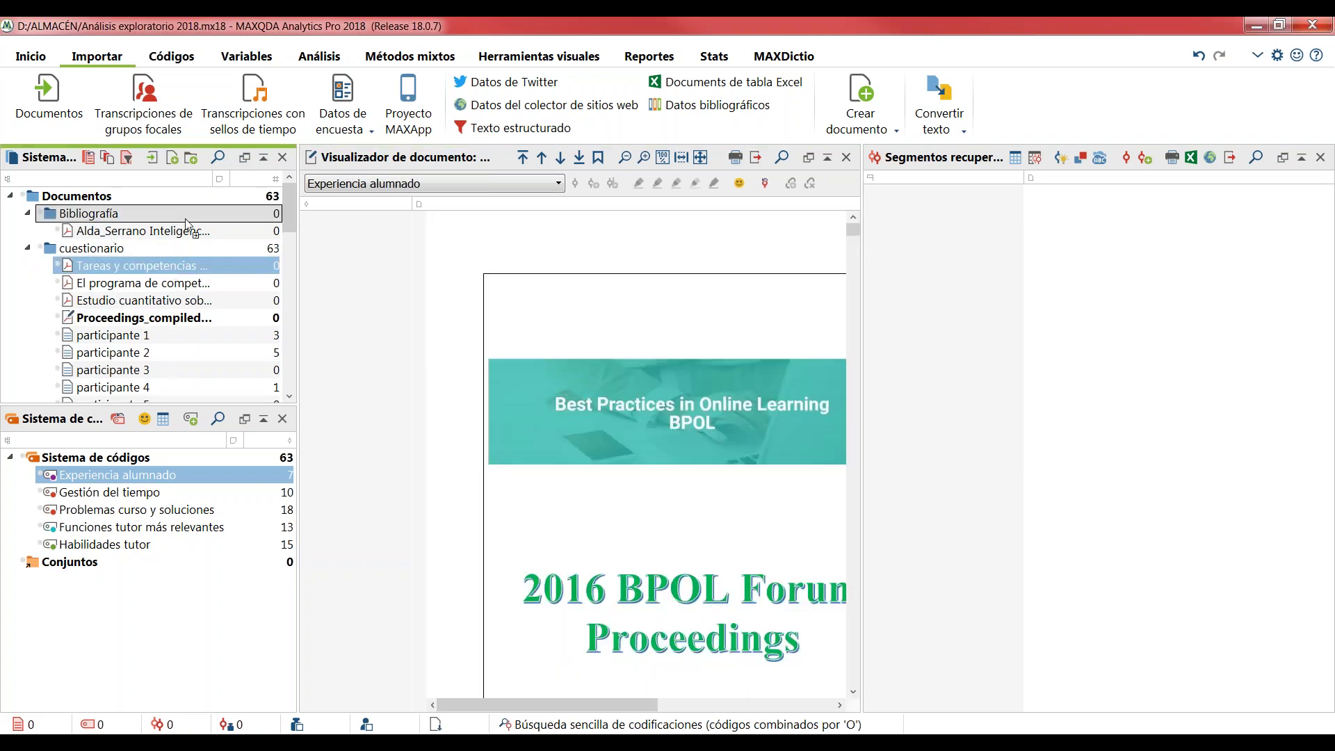
pyautogui.moveTo(171, 284); pyautogui.dragTo(174, 219)
pyautogui.click(164, 303)
pyautogui.moveTo(164, 304); pyautogui.dragTo(171, 217)
pyautogui.moveTo(153, 320); pyautogui.dragTo(176, 218)
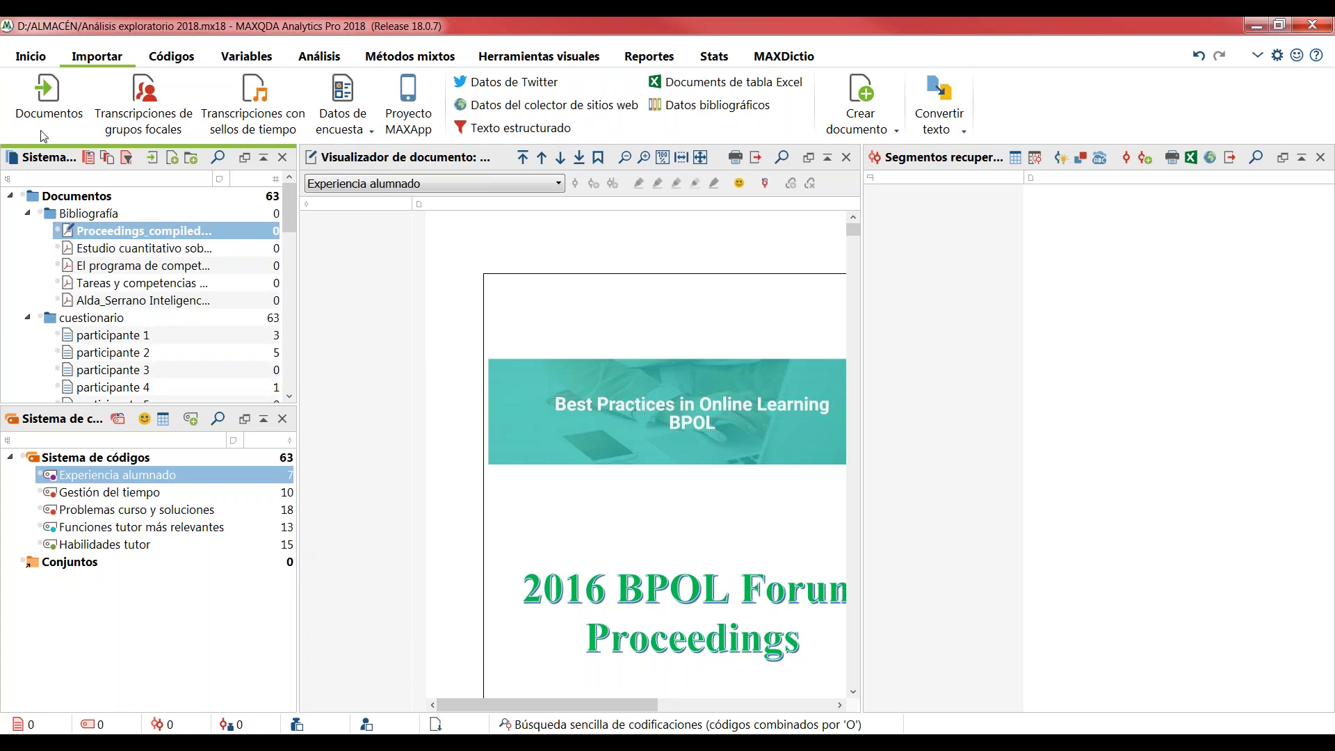
pyautogui.moveTo(1332, 273); pyautogui.dragTo(1334, 35)
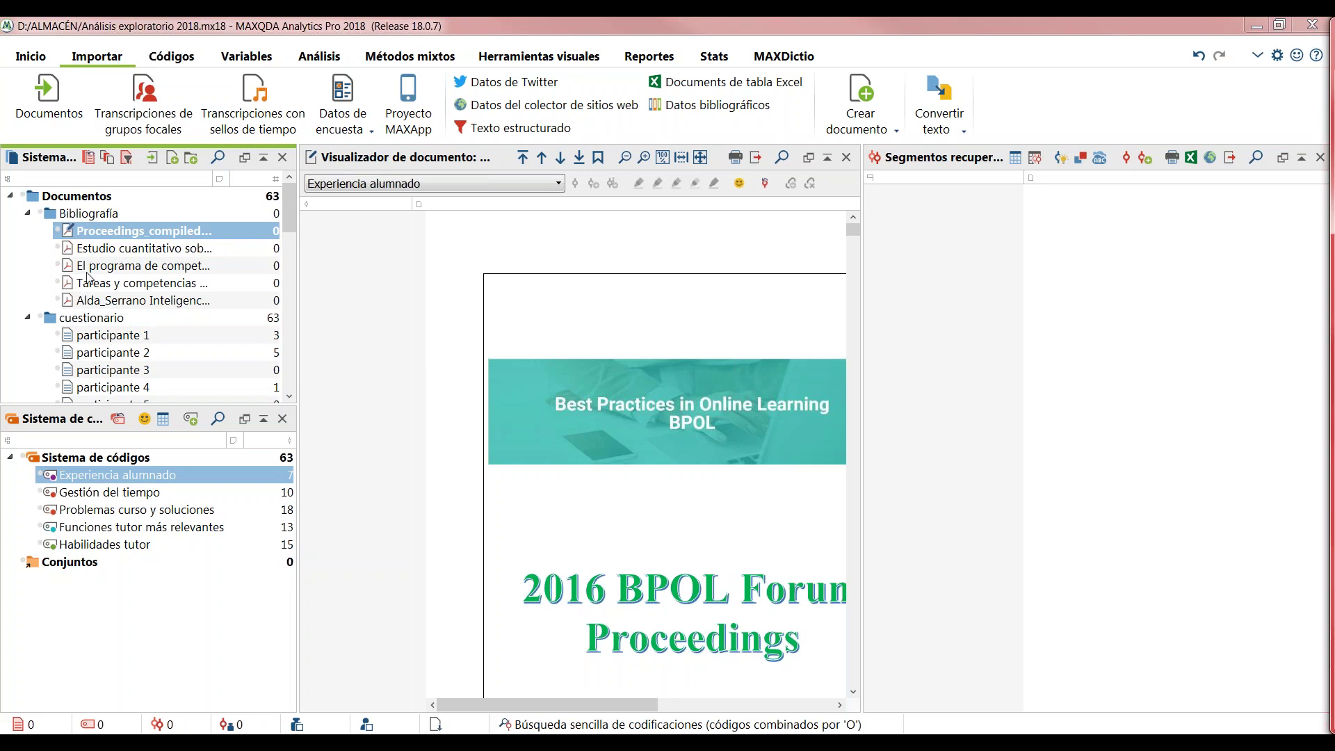
# - Open the "Estudio cuantitativo" PDF and widen the document list and document viewer to read its abstract
pyautogui.click(135, 253)
pyautogui.doubleClick(134, 254)
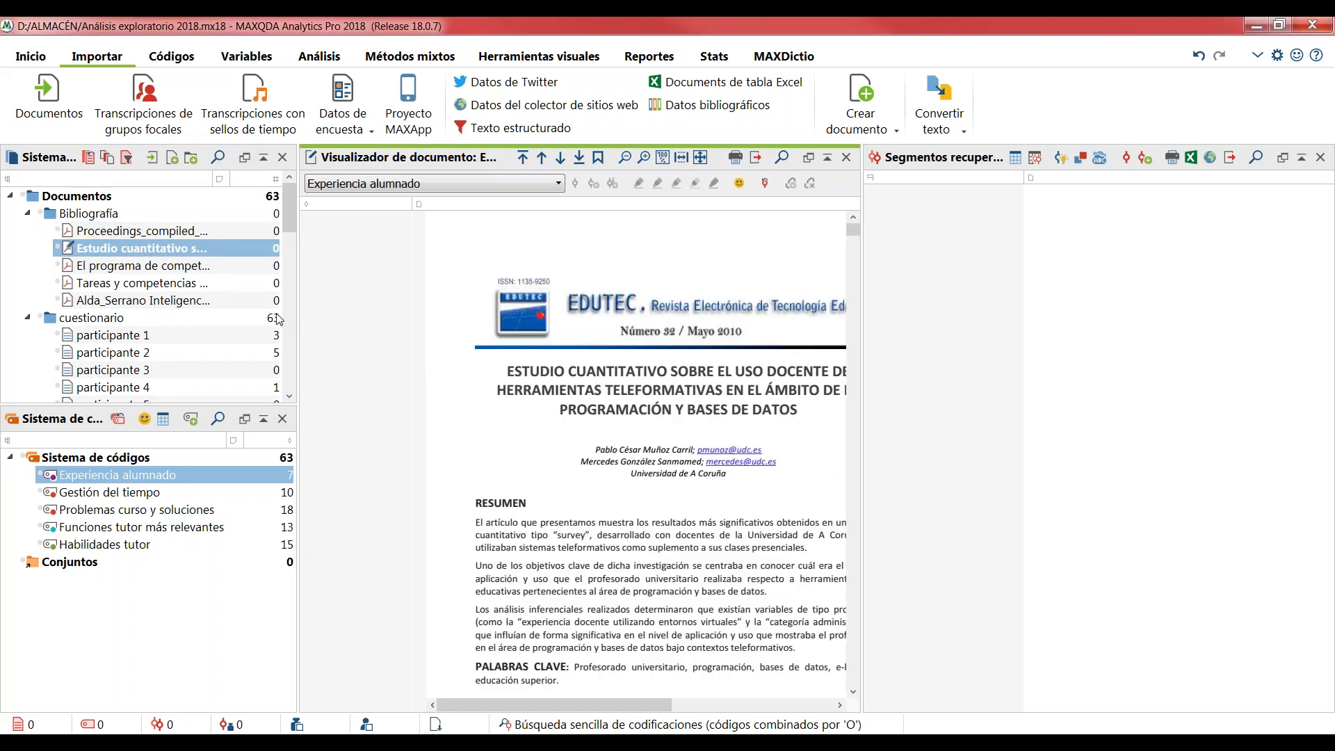
pyautogui.moveTo(299, 326); pyautogui.dragTo(380, 309)
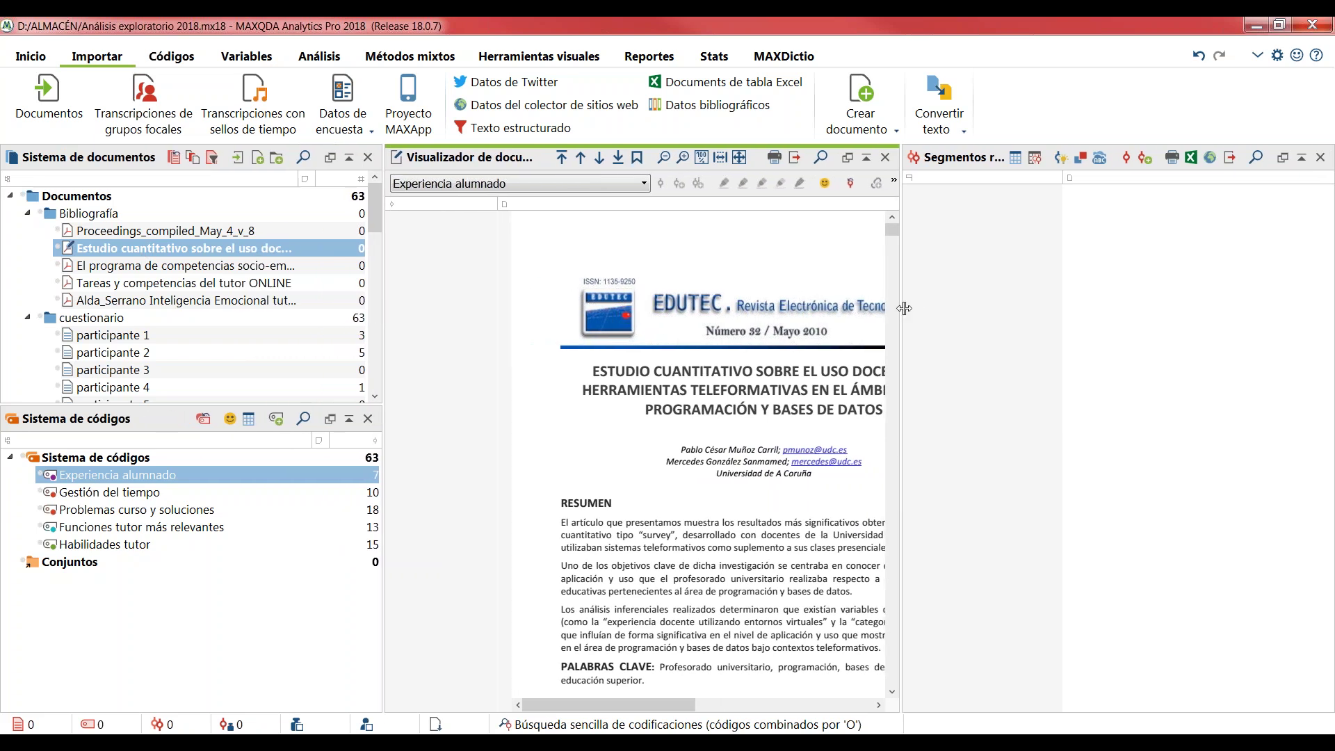
pyautogui.moveTo(898, 309); pyautogui.dragTo(1044, 308)
pyautogui.scroll(-3, 554, 614)
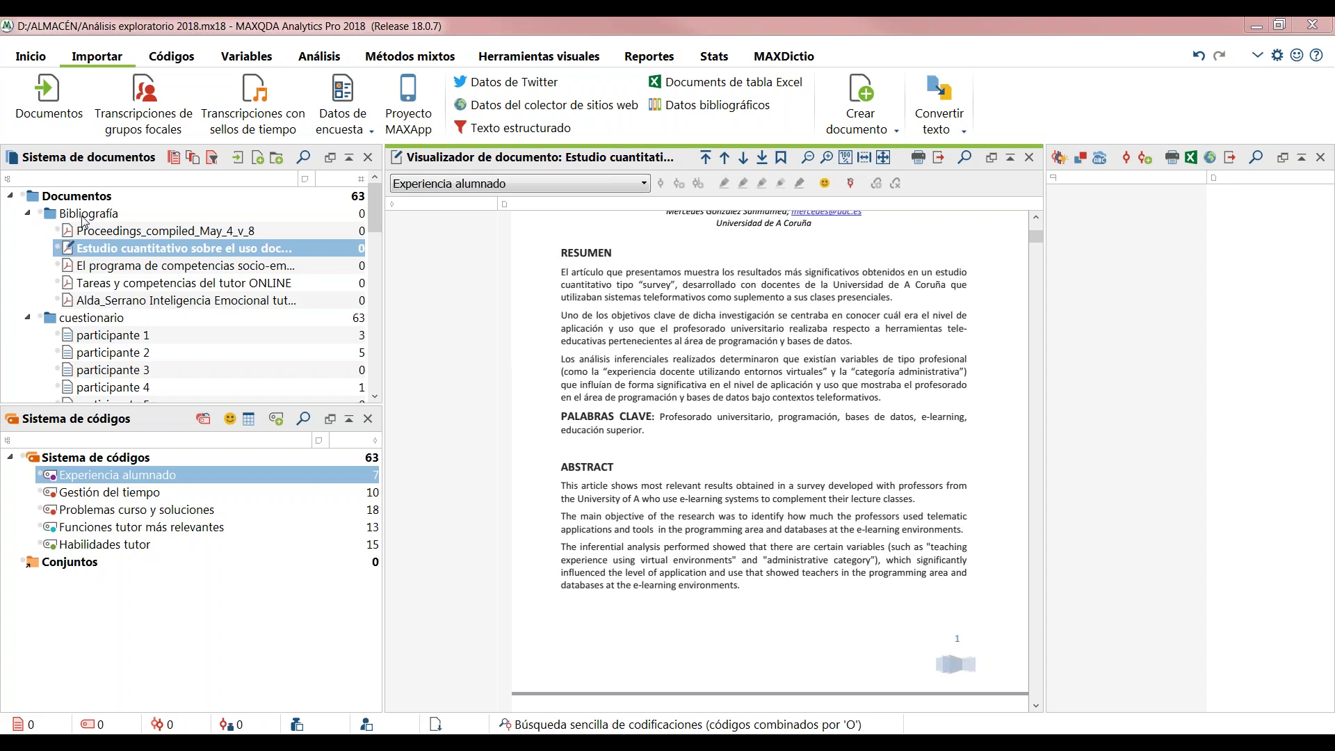
# - Activate all documents in the Bibliografía group and run a text search for "e-learning" in activated documents only
pyautogui.keyDown('ctrl'); pyautogui.click(43, 218); pyautogui.keyUp('ctrl')
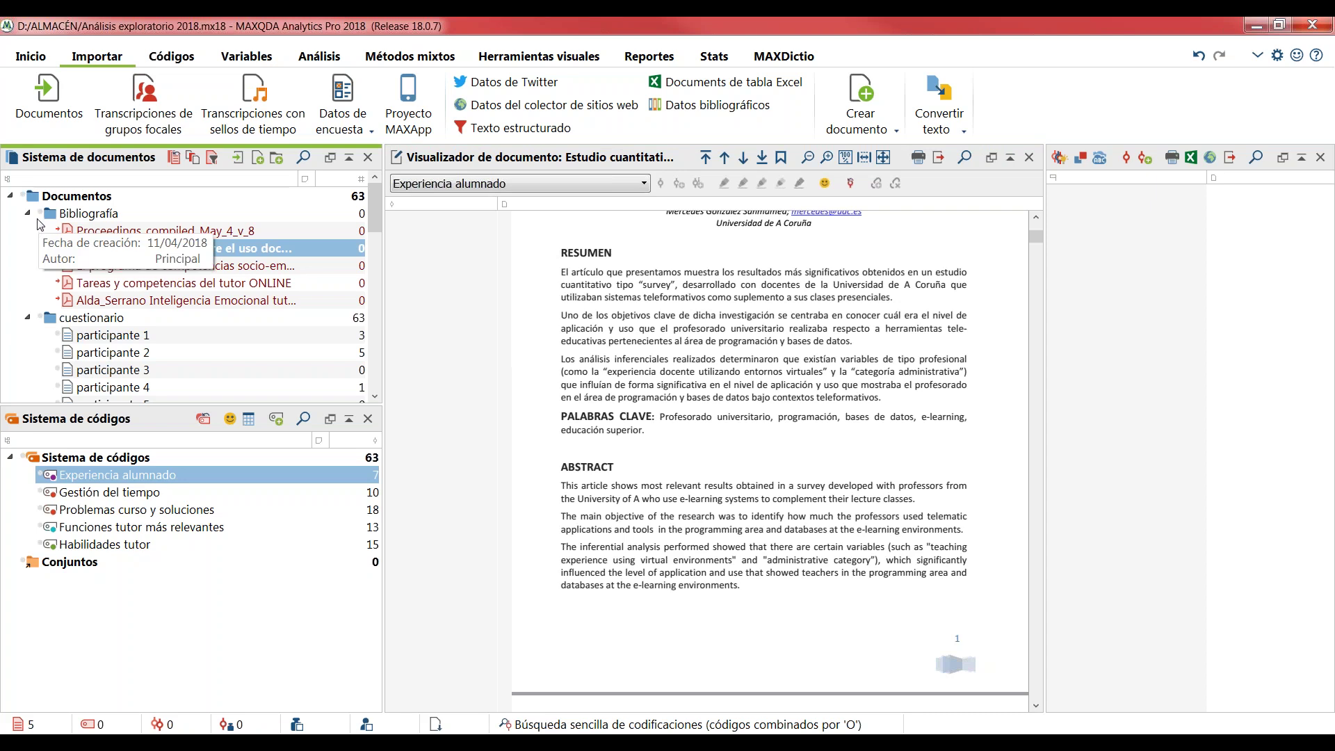
pyautogui.click(323, 60)
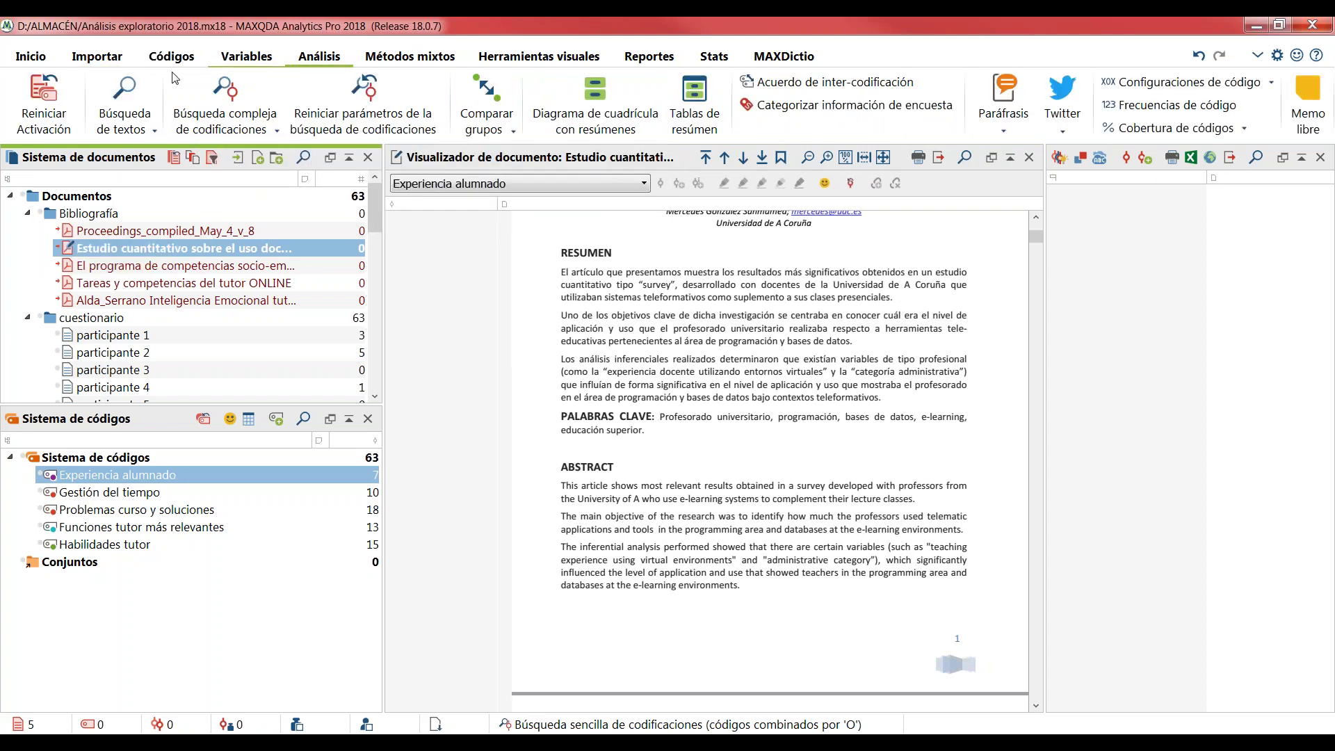
pyautogui.click(137, 97)
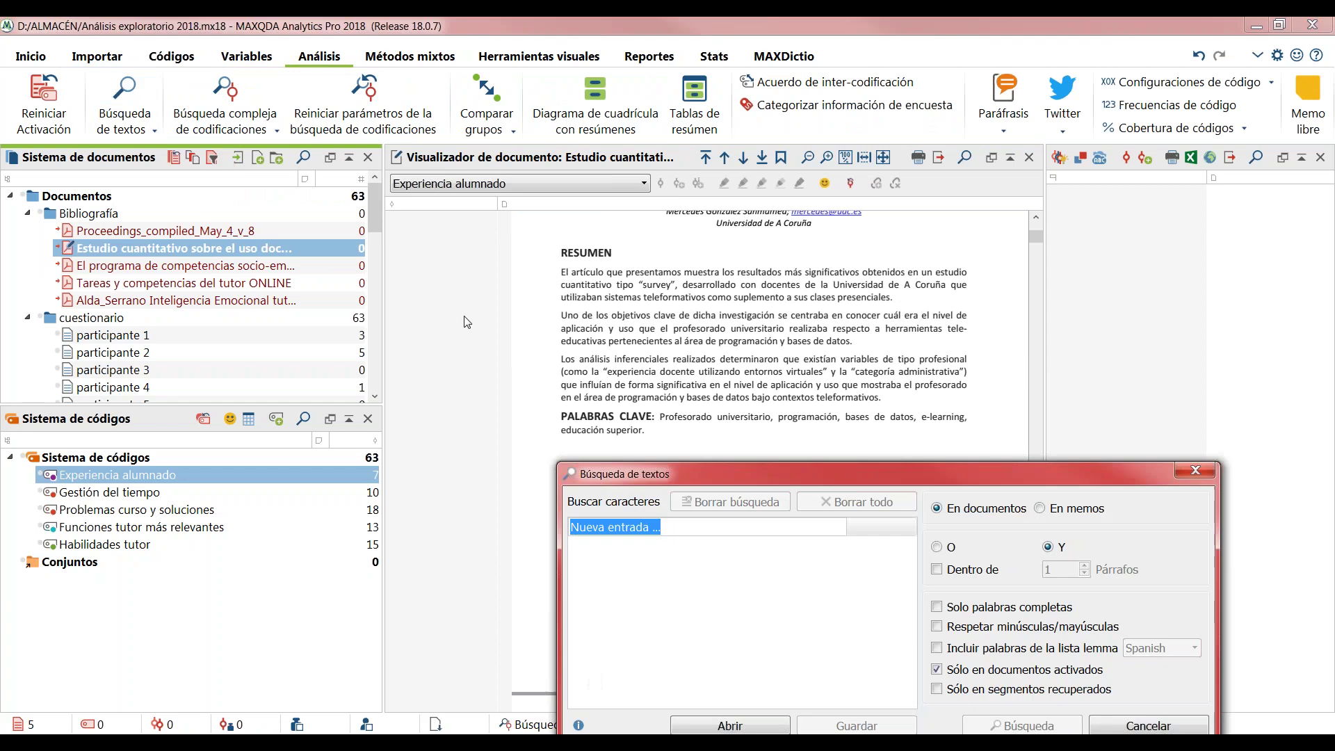
pyautogui.moveTo(922, 554); pyautogui.dragTo(598, 256)
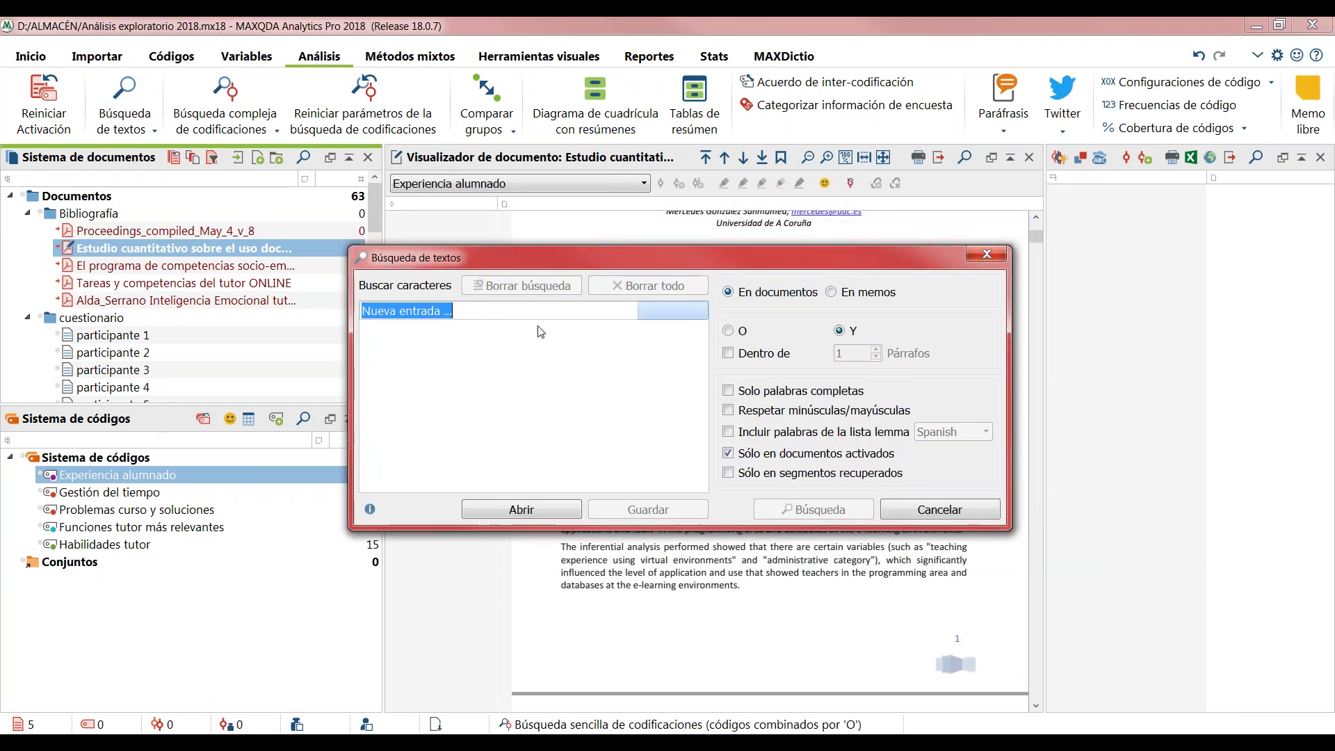
pyautogui.write('e')
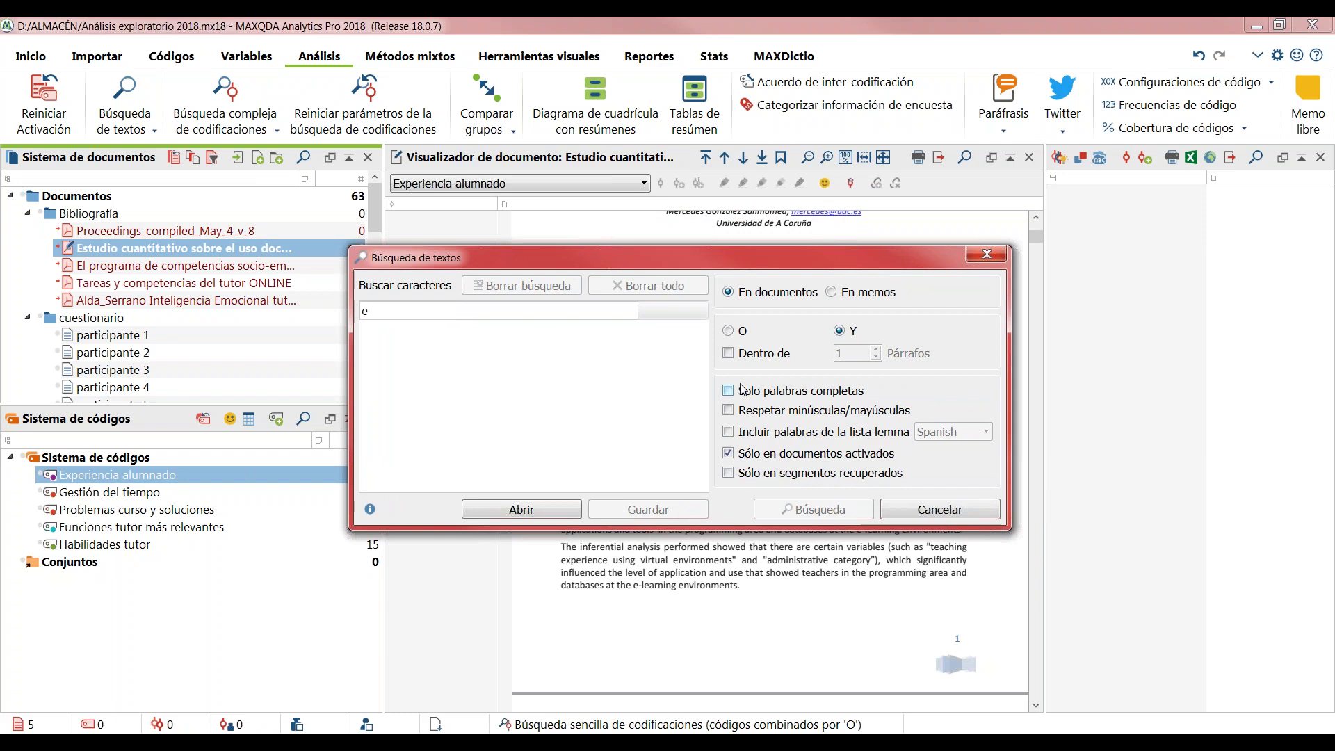
pyautogui.write('-learning')
pyautogui.click(642, 374)
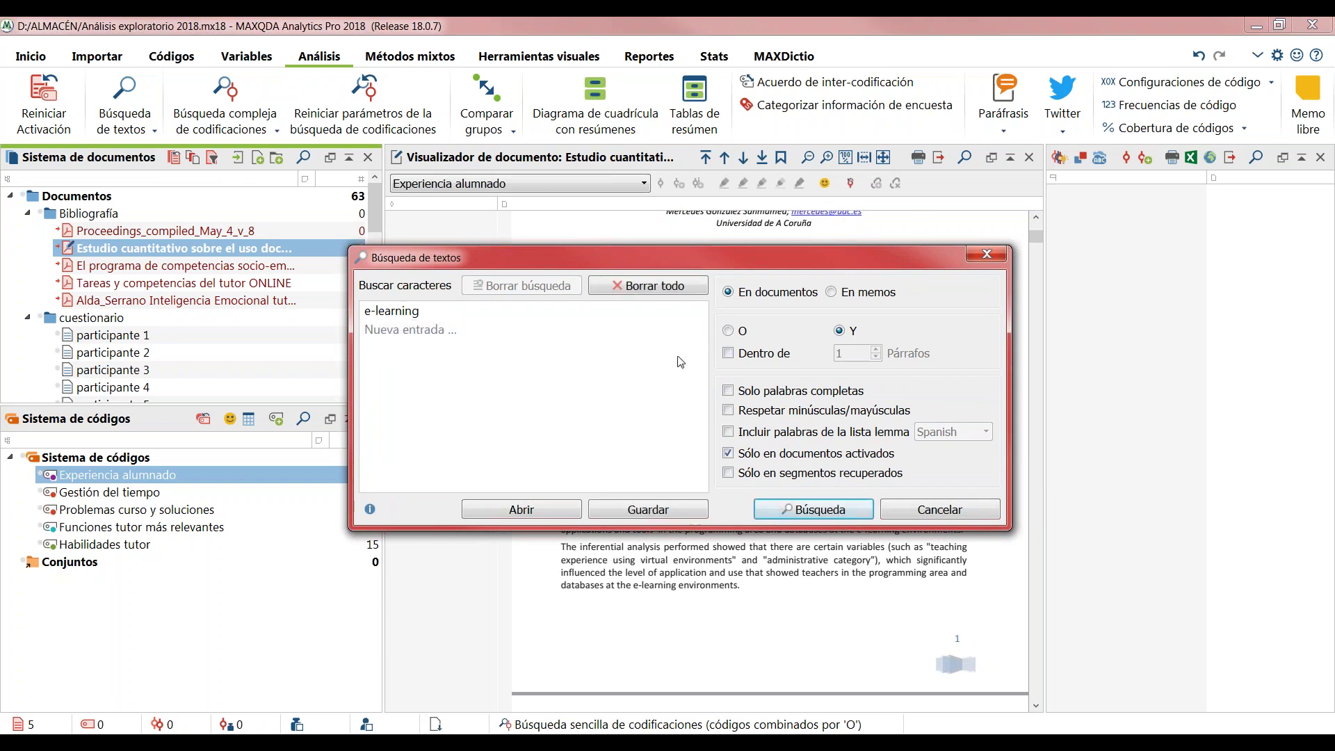
pyautogui.click(553, 311)
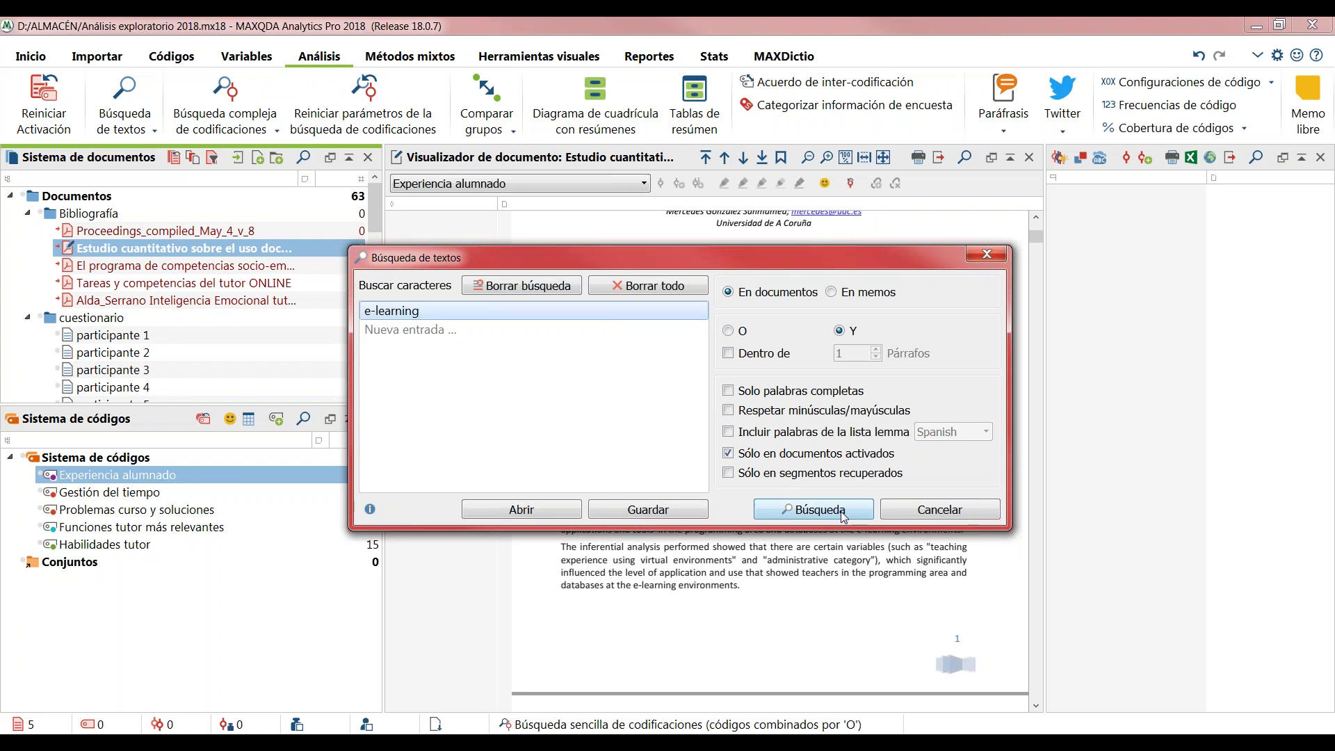
pyautogui.click(814, 510)
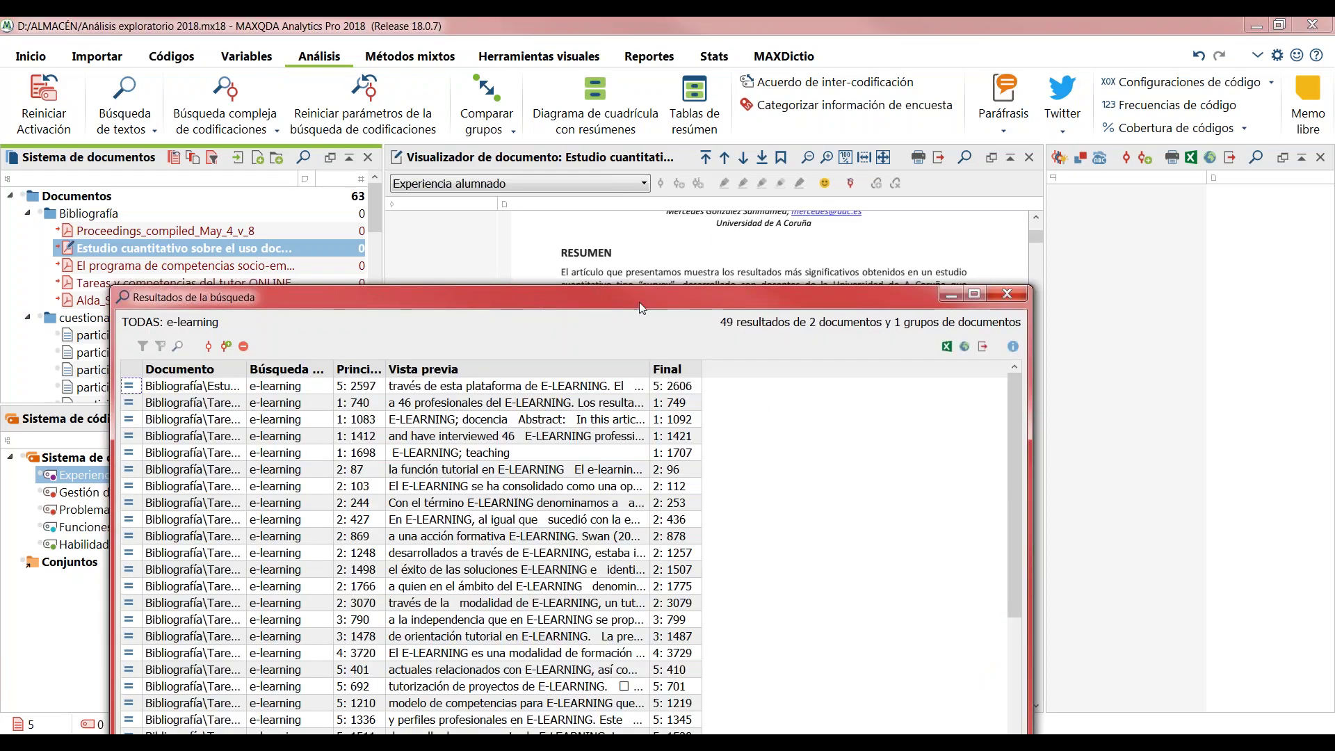
# - Enlarge the search results window and view the "Estudio cuantitativo" hit in its document context
pyautogui.moveTo(640, 295); pyautogui.dragTo(766, 99)
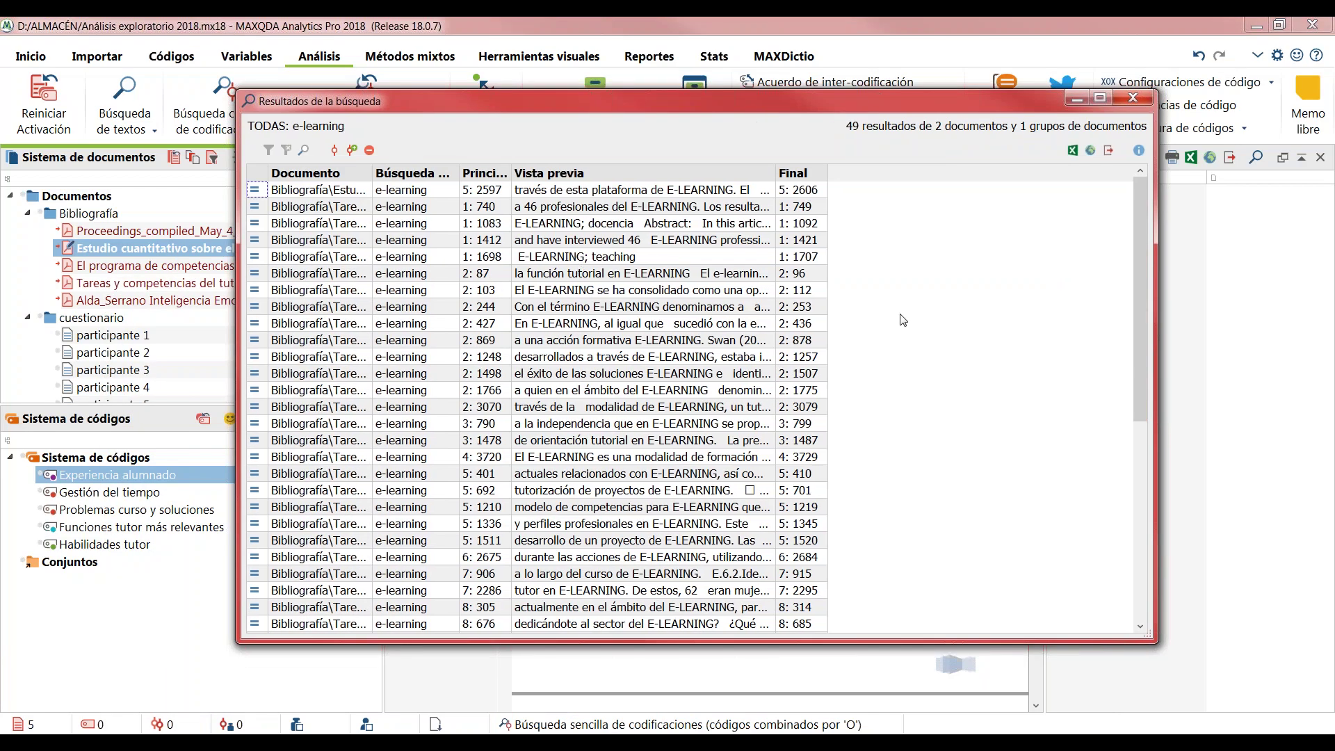
pyautogui.moveTo(699, 641); pyautogui.dragTo(698, 719)
pyautogui.moveTo(728, 98); pyautogui.dragTo(655, 91)
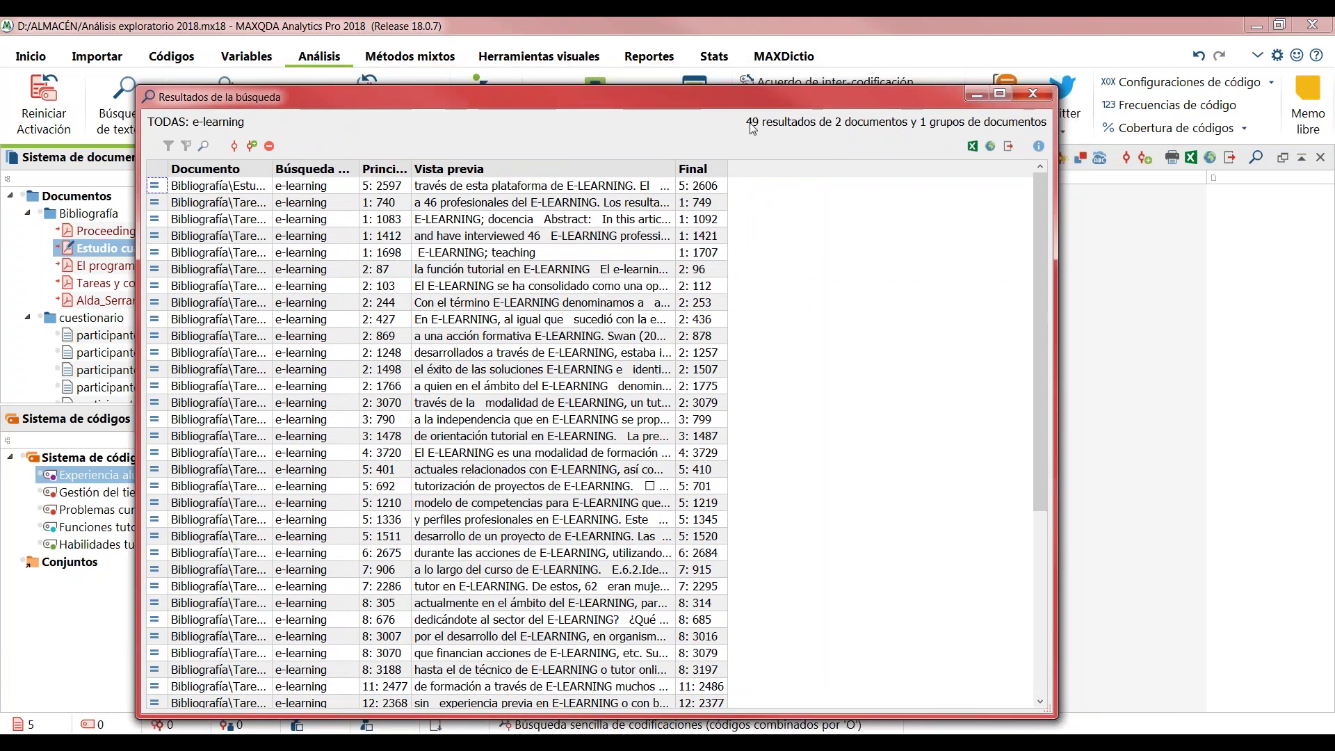
pyautogui.click(582, 190)
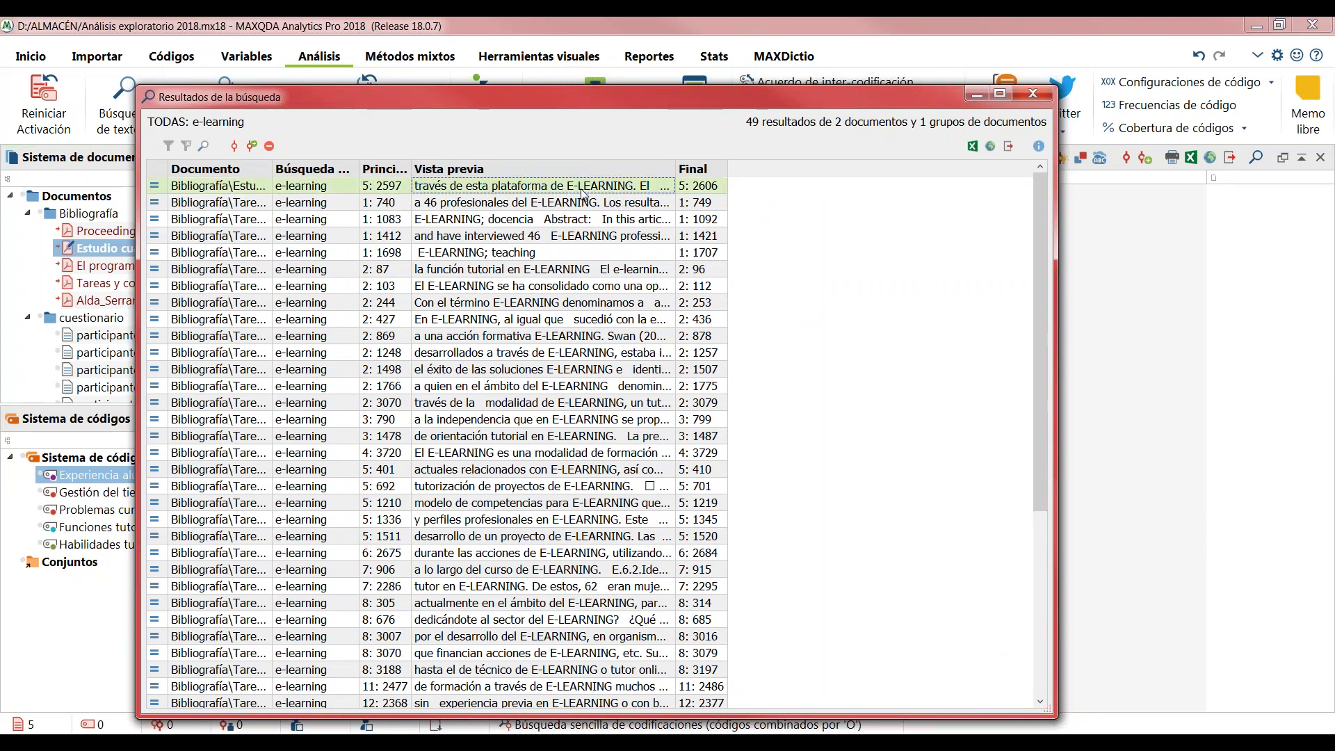
pyautogui.moveTo(588, 98); pyautogui.dragTo(377, 77)
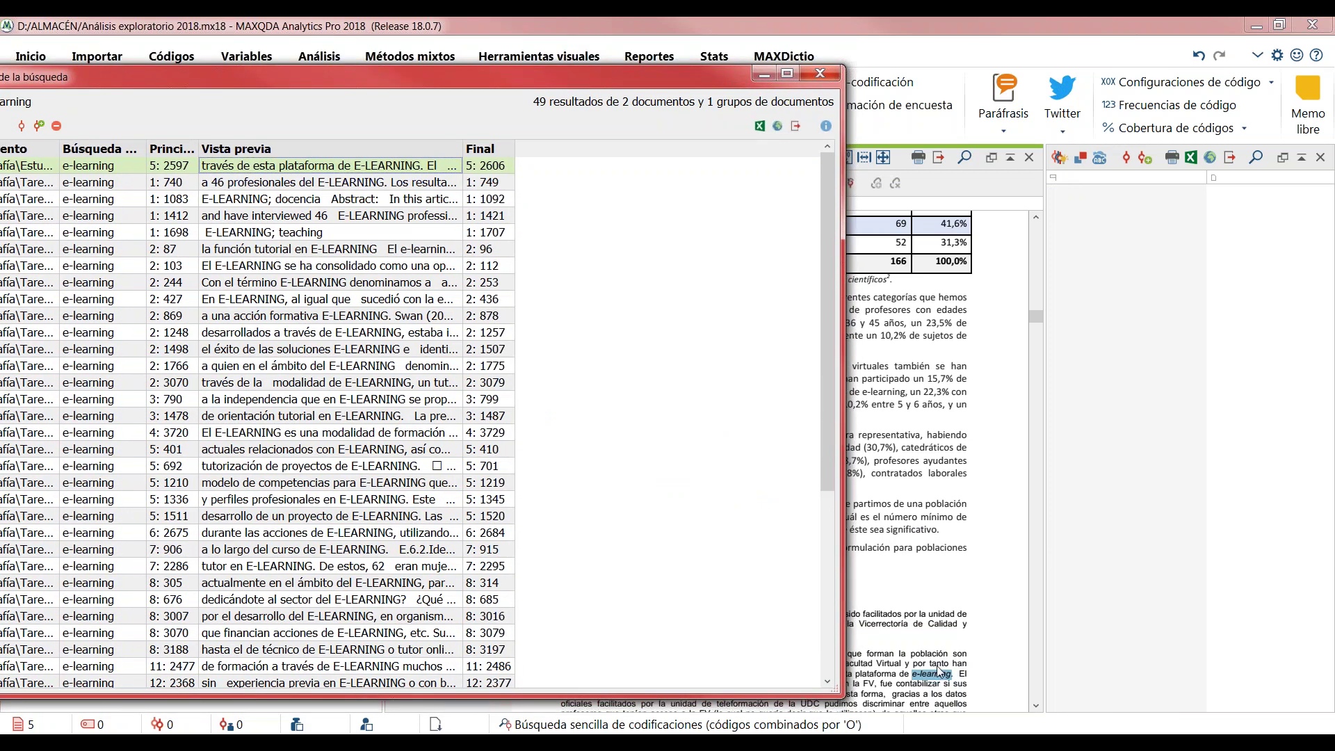
pyautogui.click(974, 673)
pyautogui.scroll(3, 960, 655)
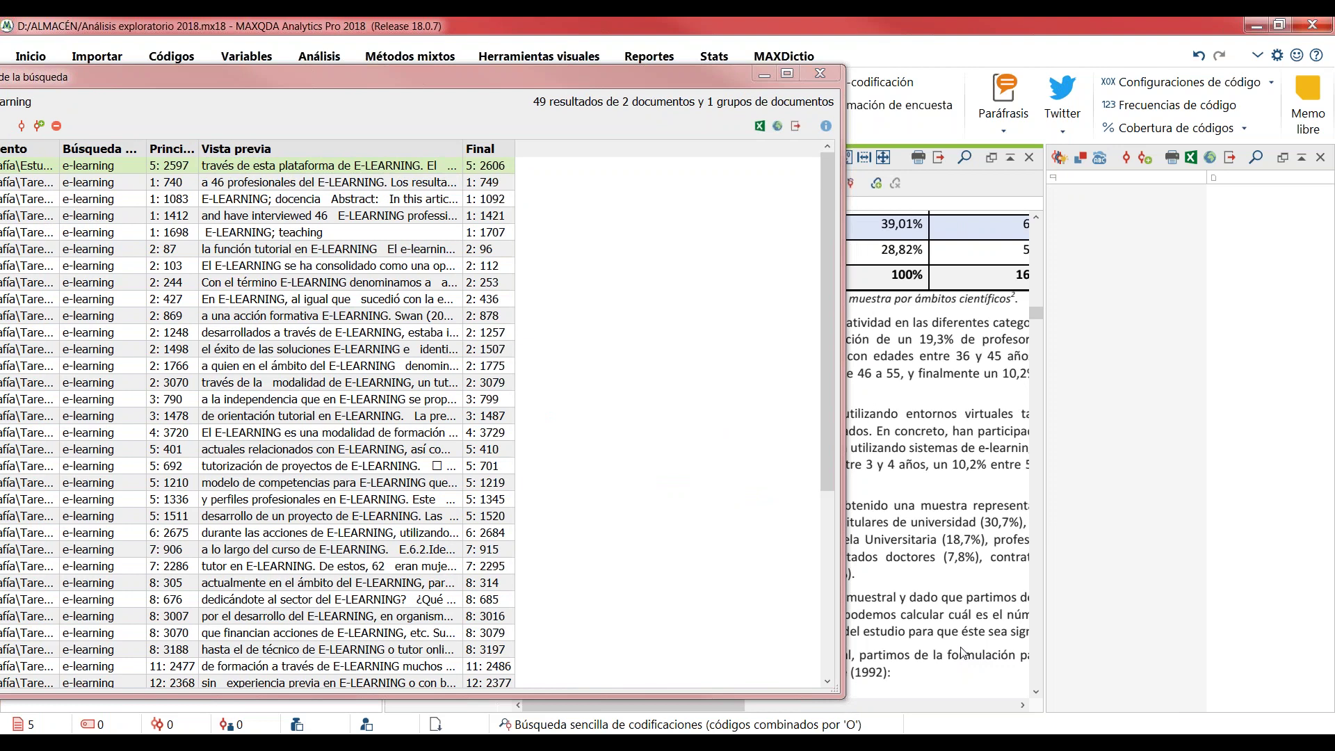
# - View the first "Tareas y competencias" hit and a page 3 hit in the document, rearranging the results window around the text
pyautogui.click(275, 182)
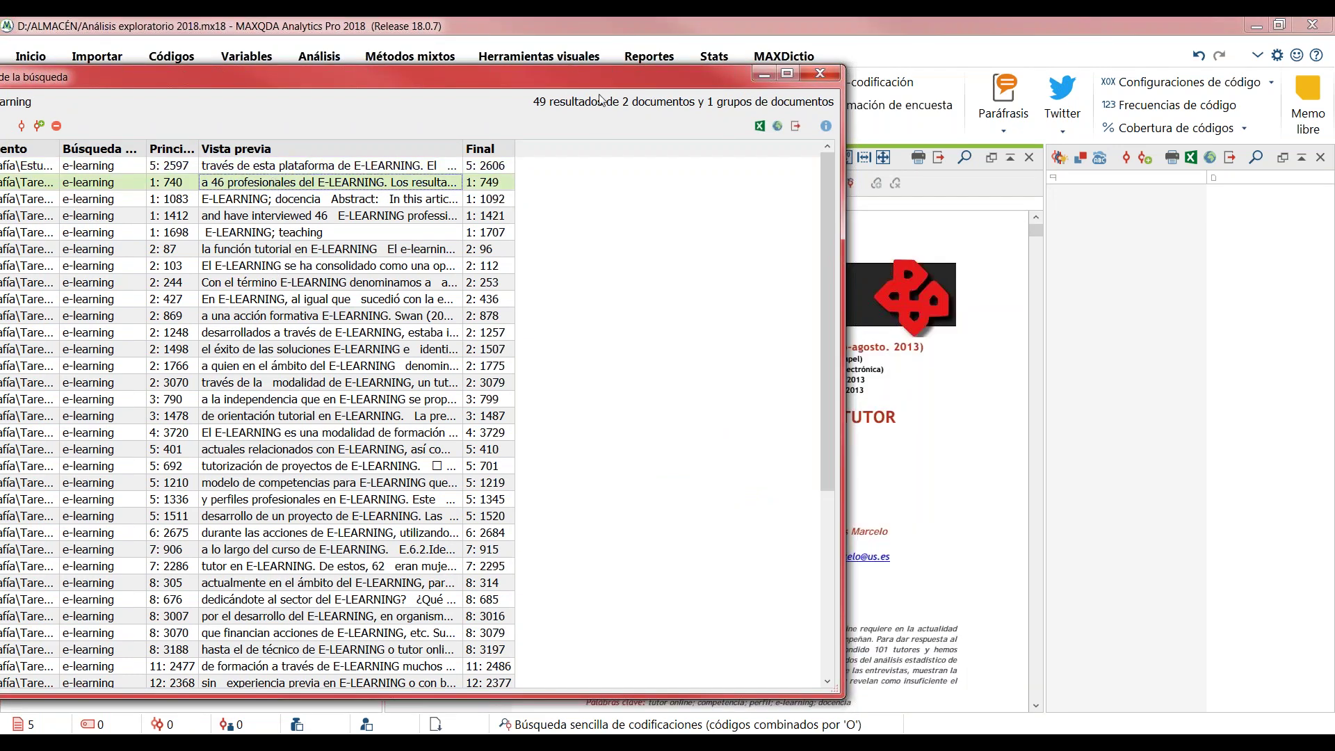
pyautogui.moveTo(587, 69); pyautogui.dragTo(560, 23)
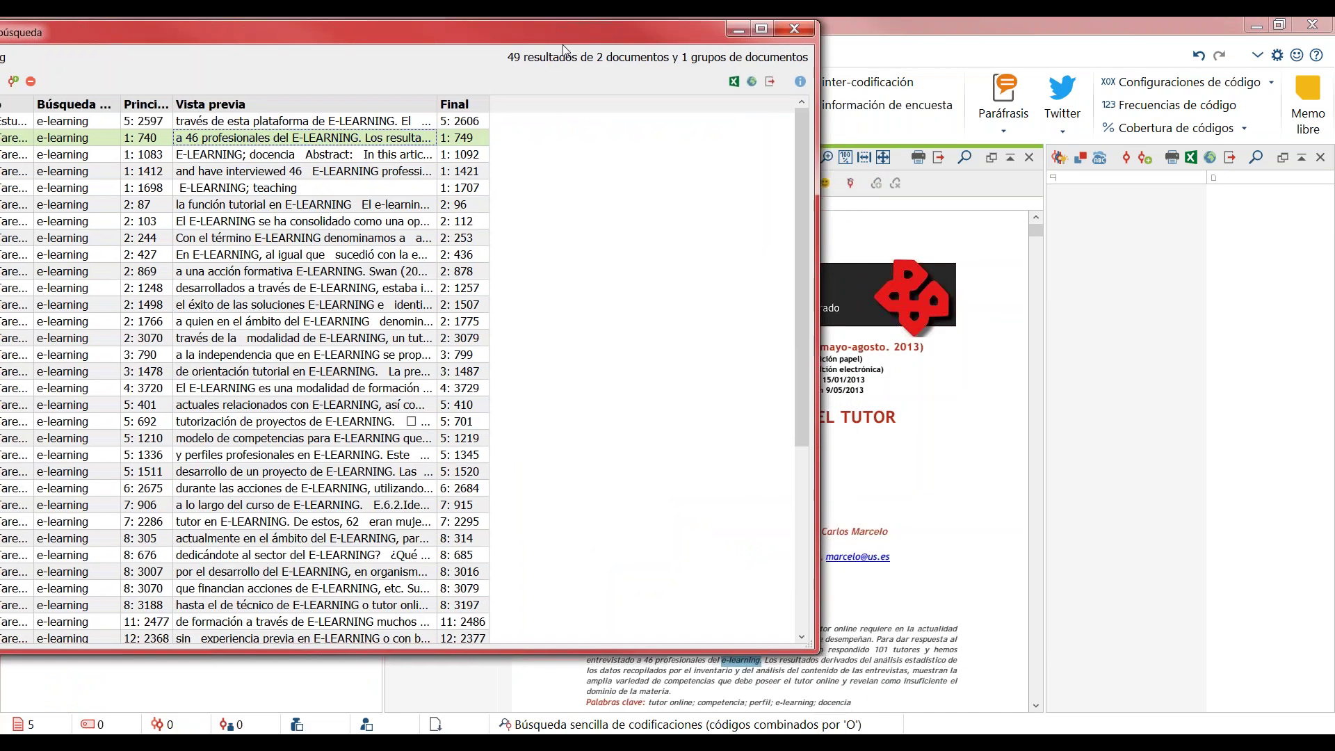
pyautogui.moveTo(815, 652); pyautogui.dragTo(772, 600)
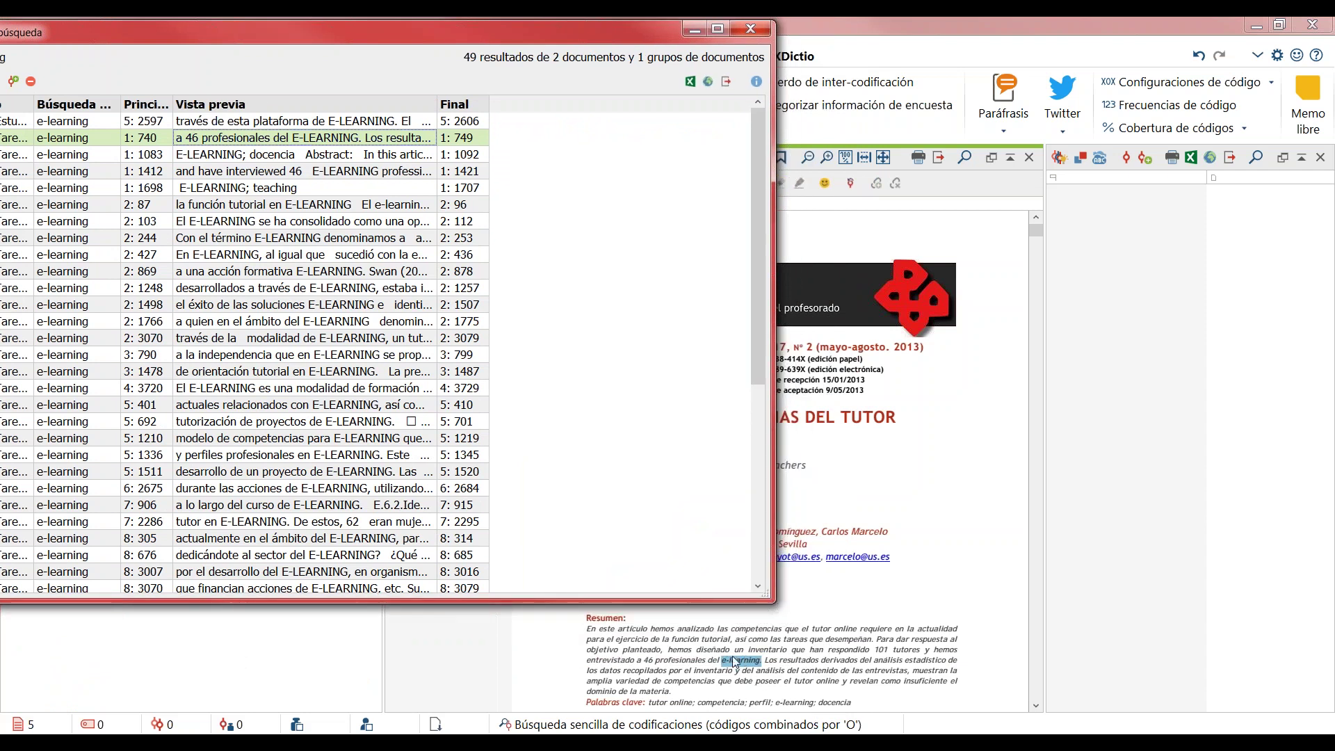
pyautogui.click(277, 357)
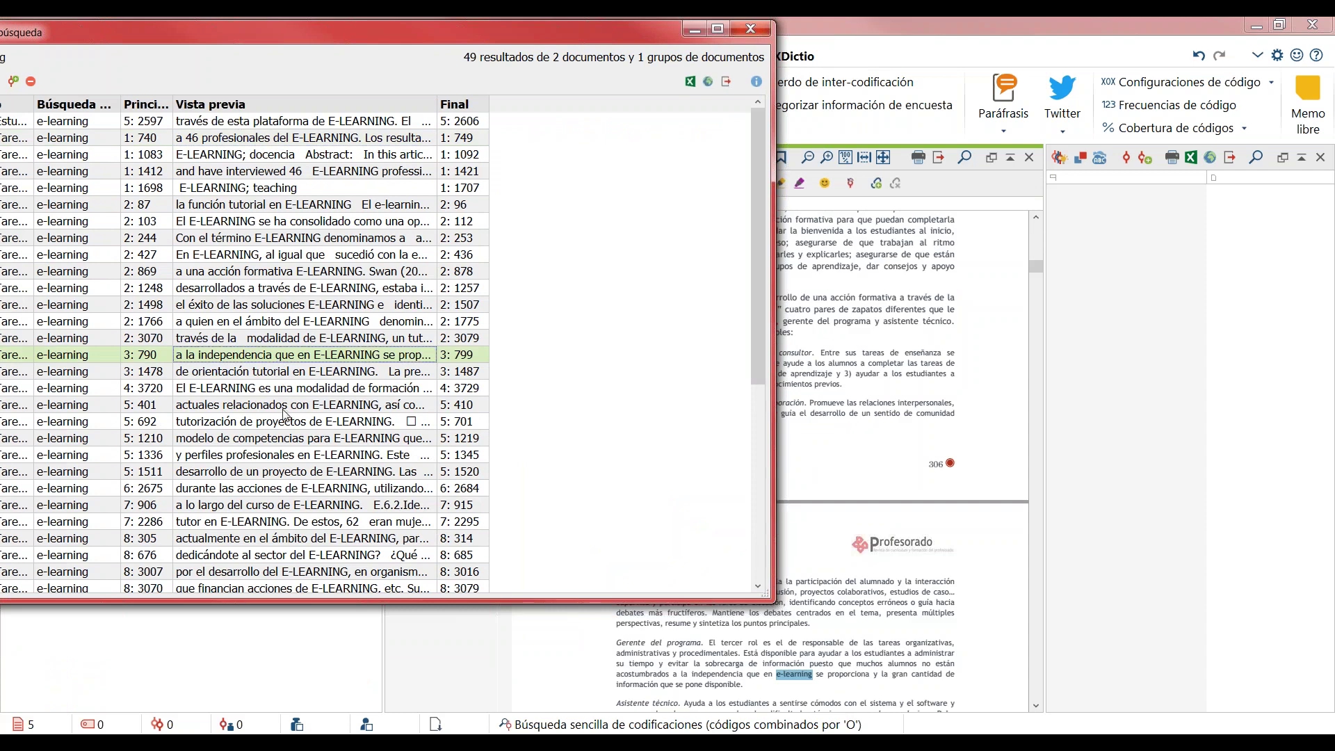
pyautogui.moveTo(364, 32); pyautogui.dragTo(645, 47)
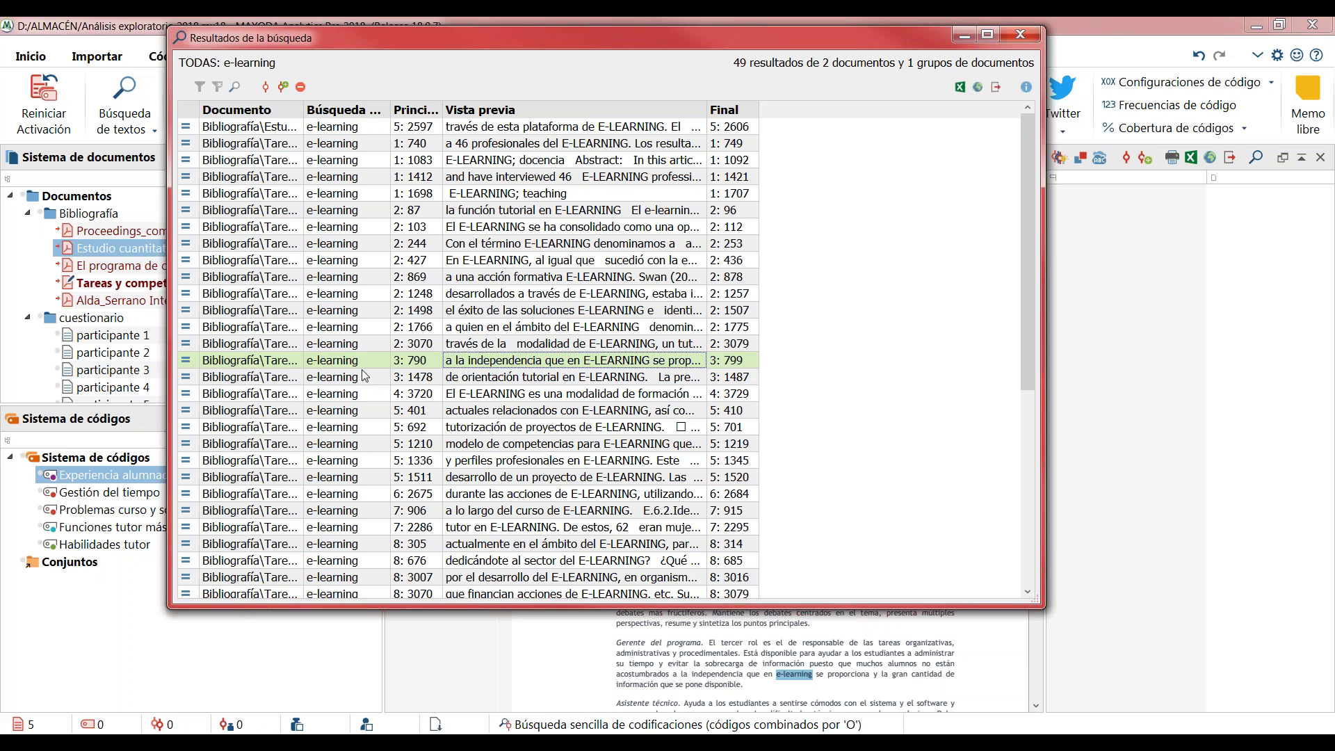
# - Create a turquoise code named "E-learning" for autocoding the search results
pyautogui.click(283, 87)
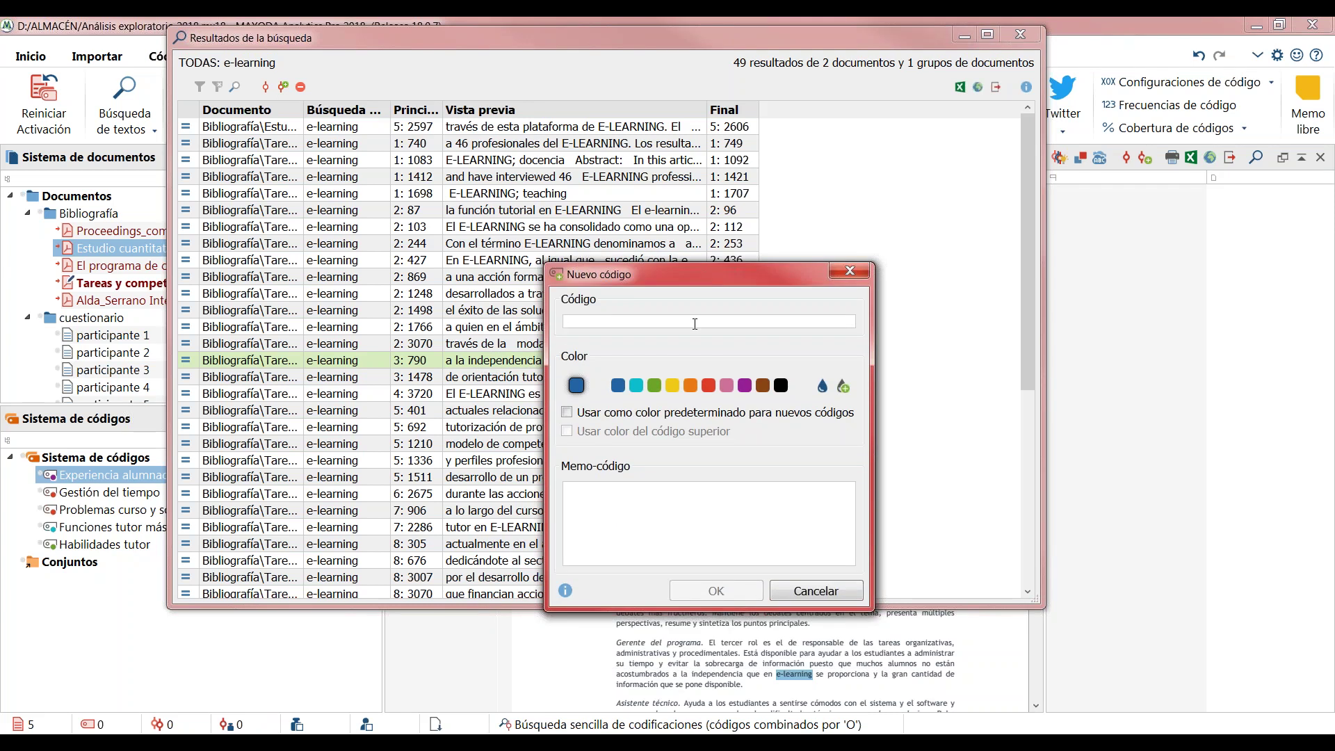
pyautogui.write('E-learning')
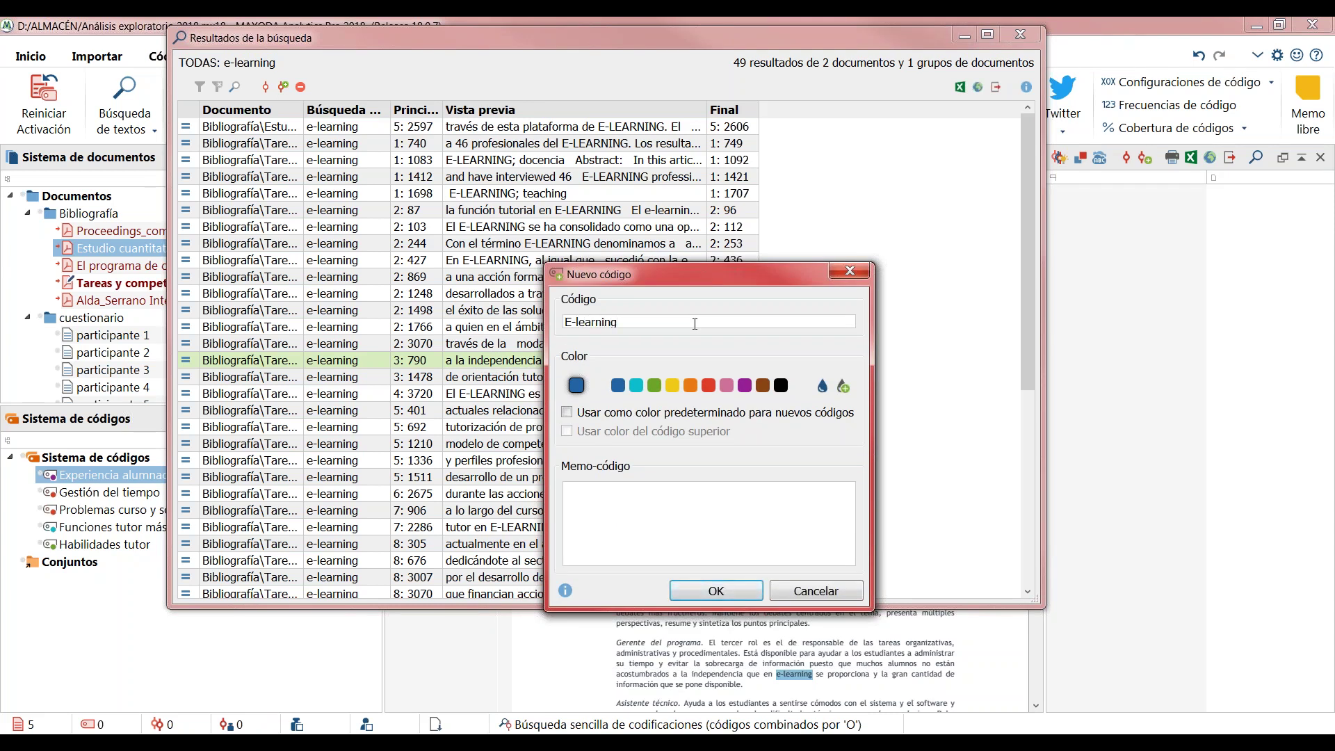
pyautogui.click(635, 385)
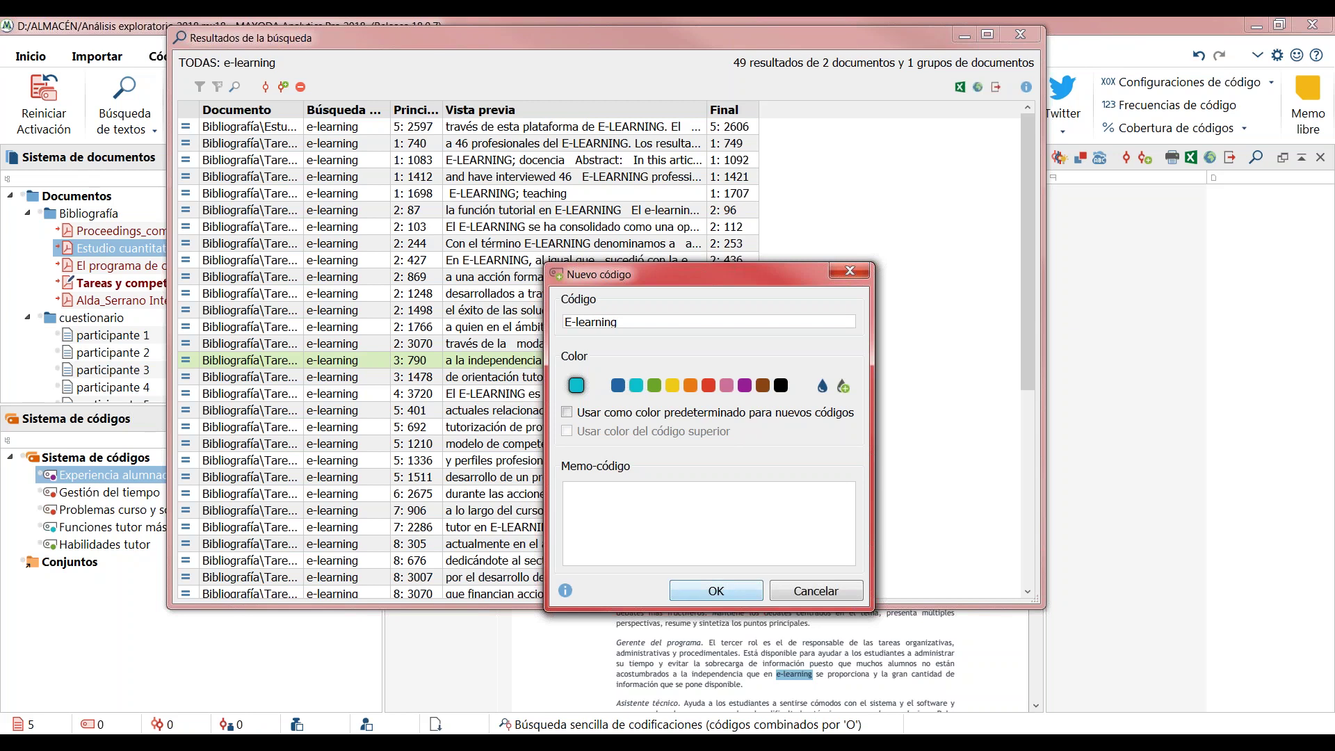
pyautogui.click(716, 591)
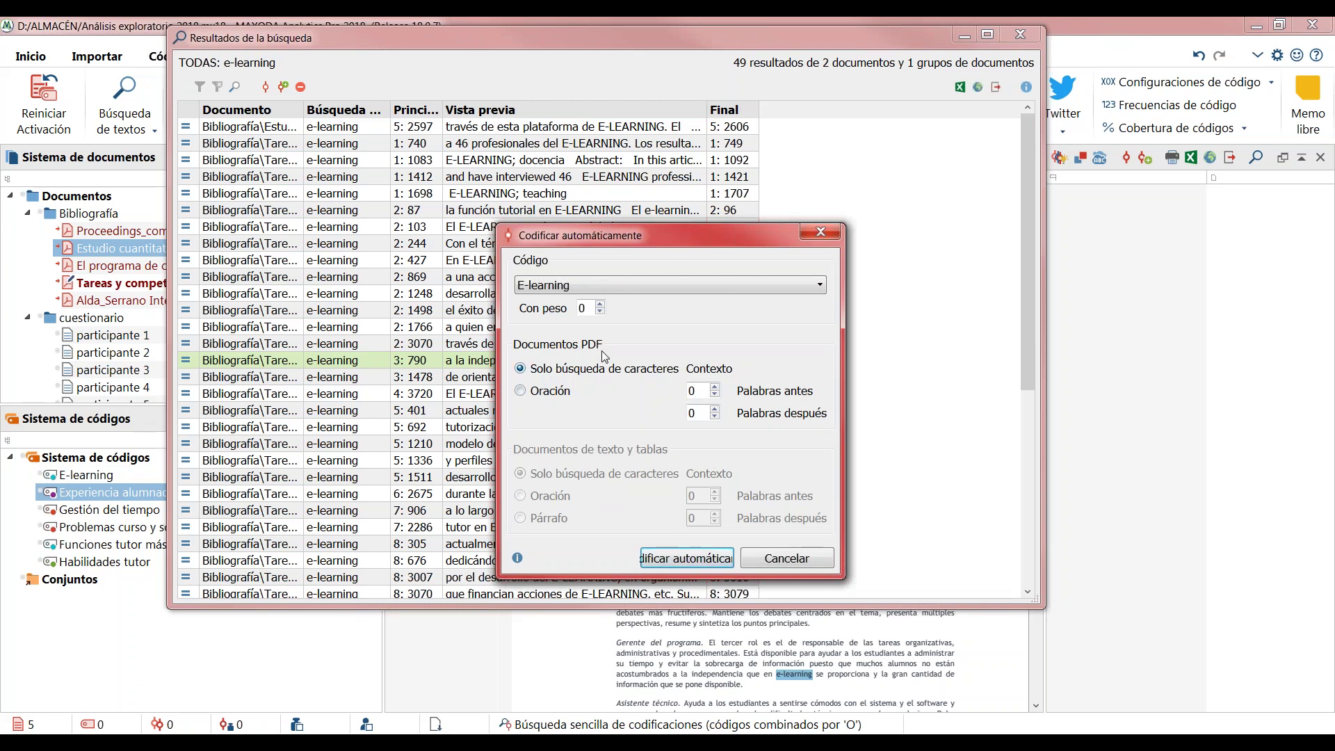
# - Autocode the search results with E-learning, using the Oración unit for PDF documents, and close the results window
pyautogui.click(539, 394)
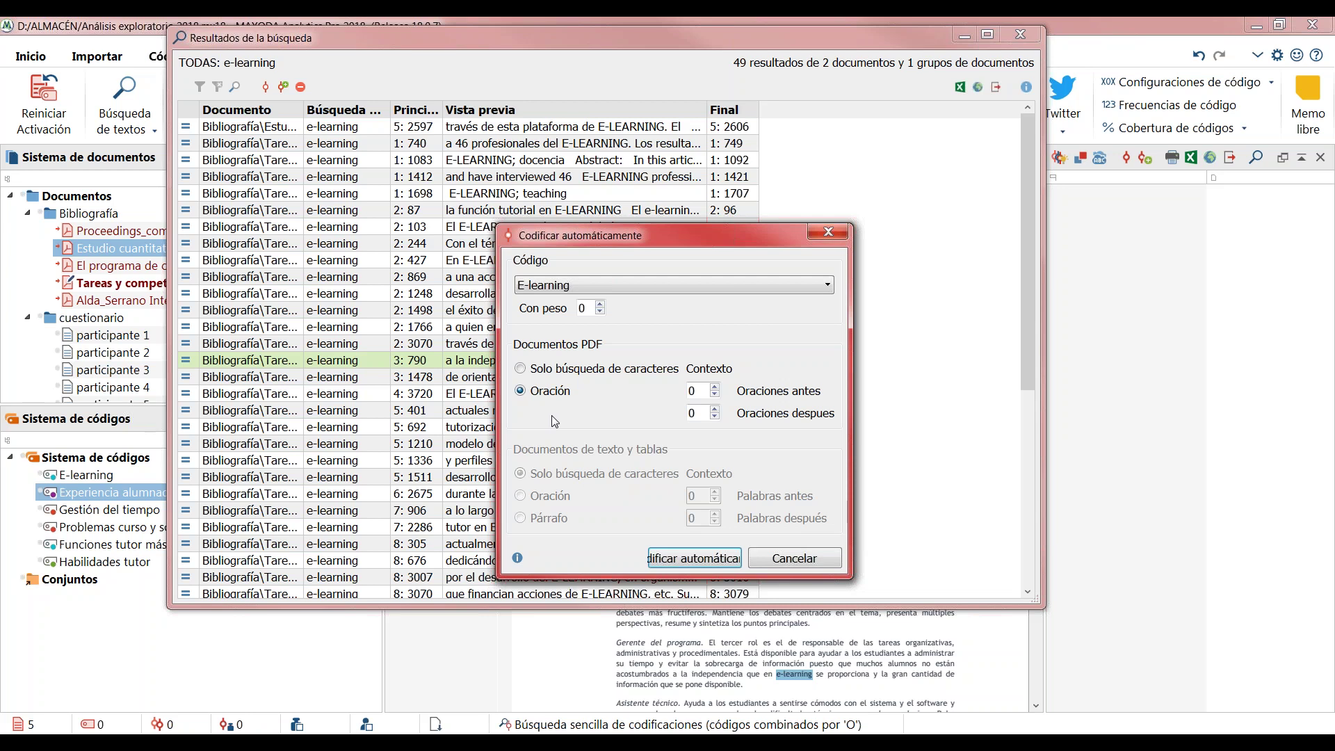
pyautogui.click(666, 563)
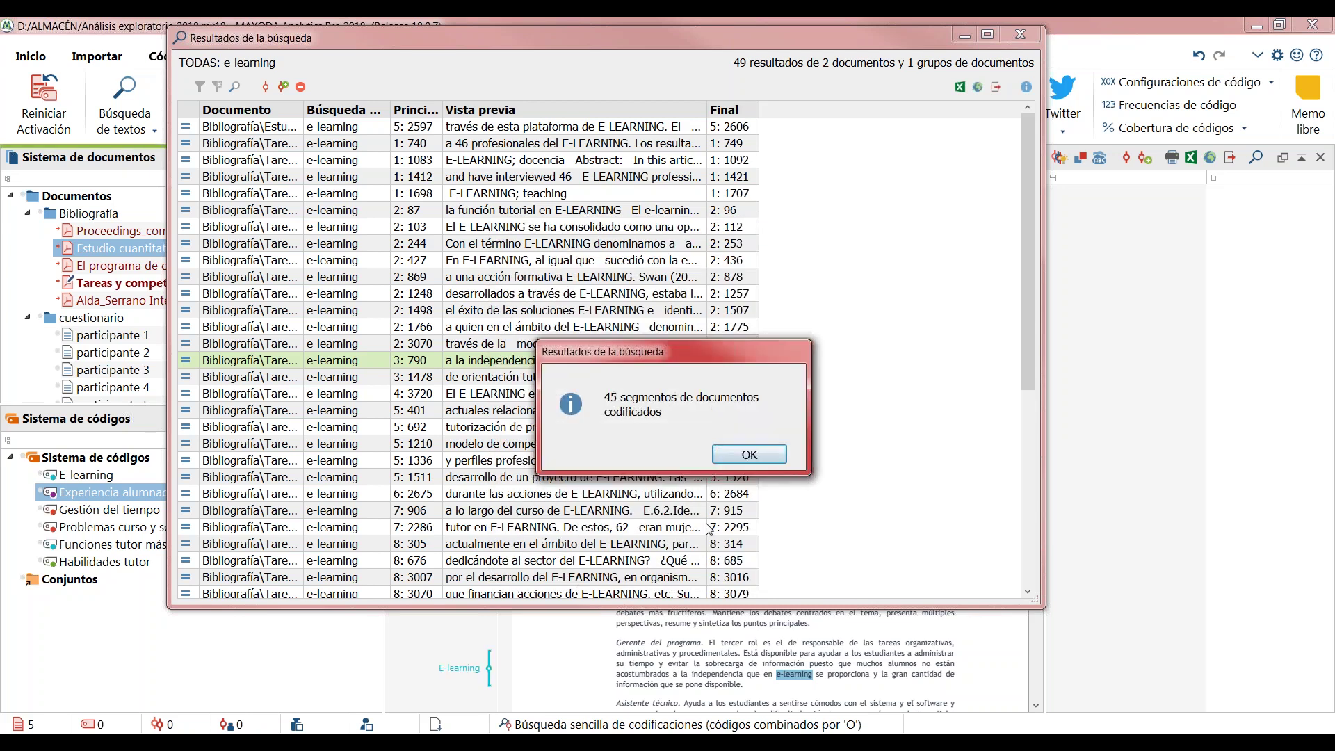
pyautogui.click(749, 458)
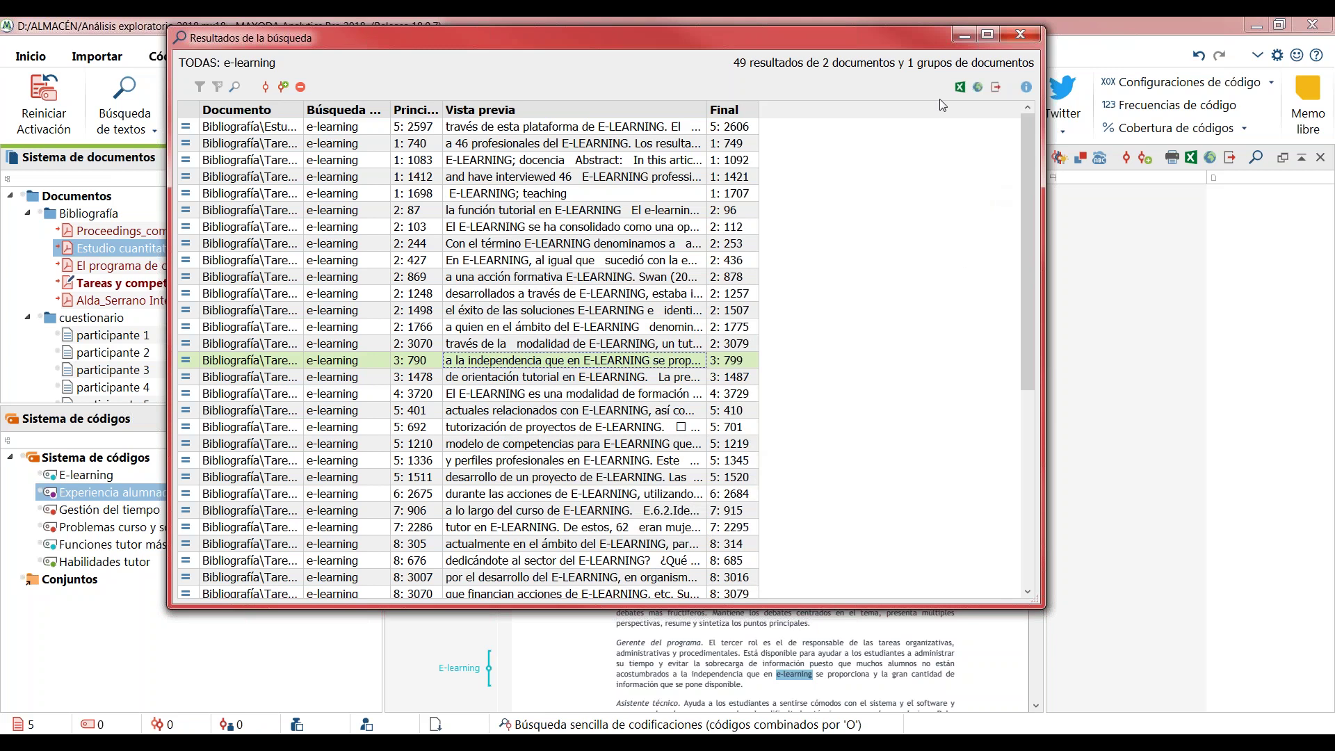
pyautogui.click(1030, 39)
# - Open the coded segments of the E-learning code and preview several of the "Tareas y competencias" segments
pyautogui.doubleClick(75, 478)
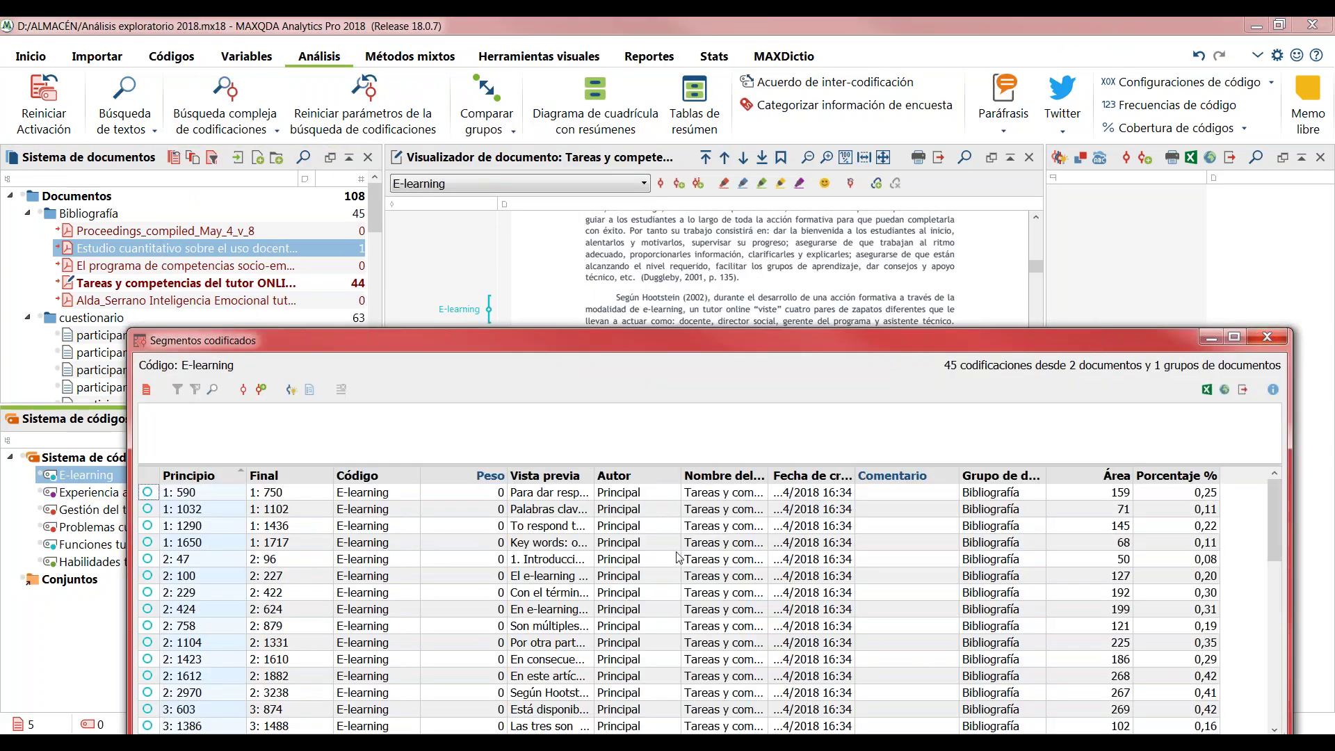
pyautogui.click(677, 549)
pyautogui.click(466, 610)
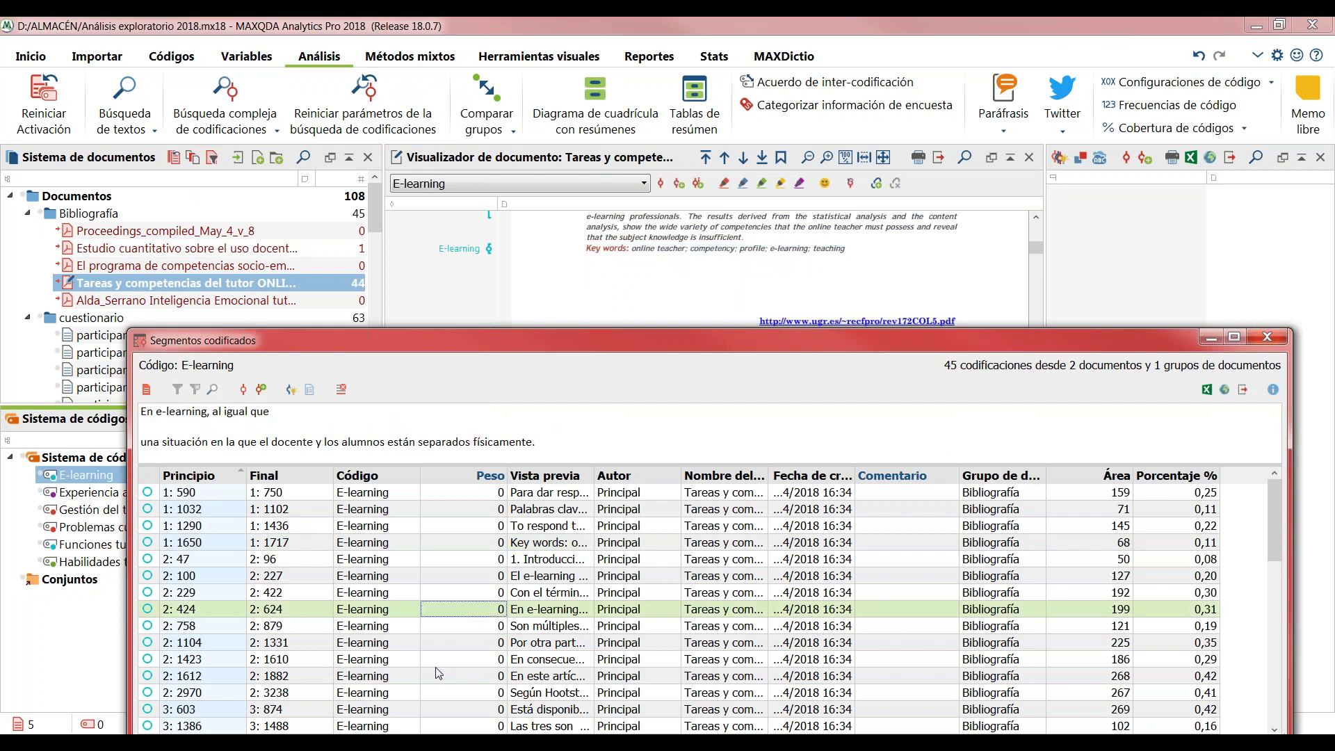
pyautogui.click(435, 665)
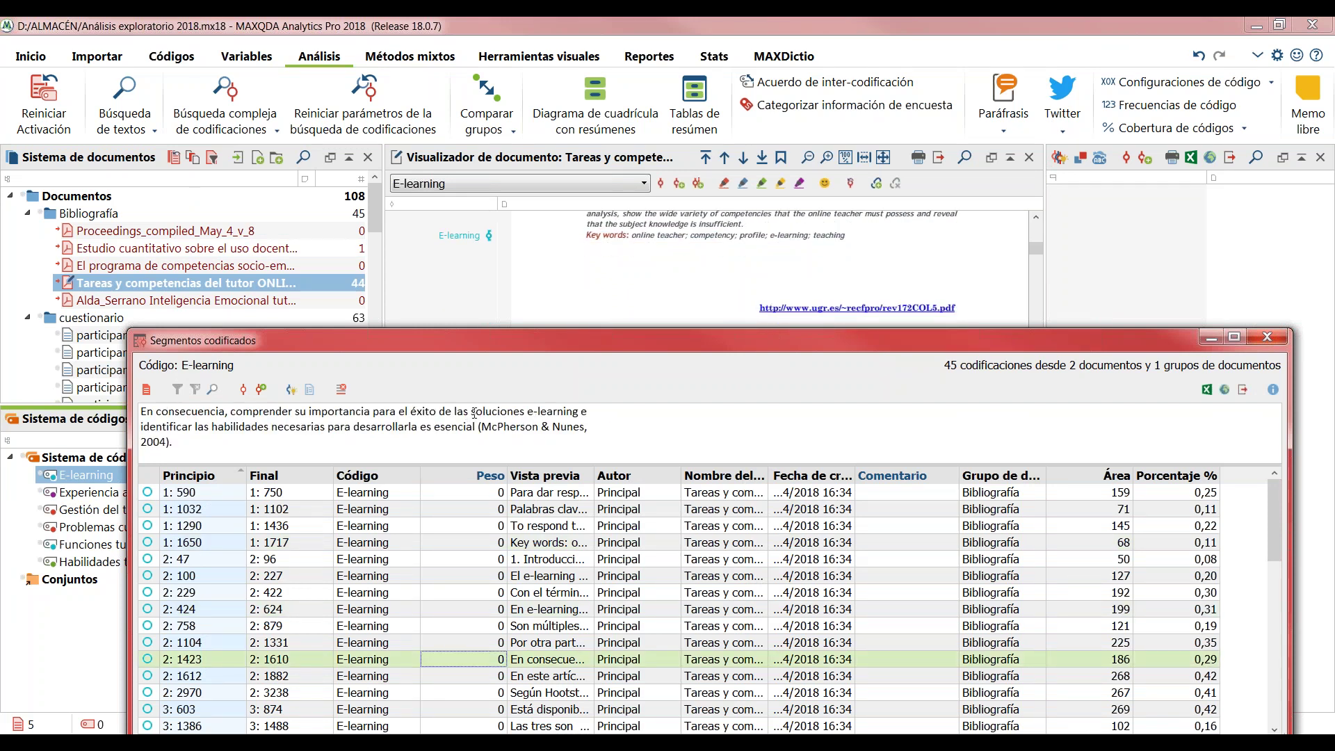
# - Create a subcode named "Plataforma e-learning" under the E-learning code, keeping the parent code's color
pyautogui.moveTo(444, 338); pyautogui.dragTo(697, 285)
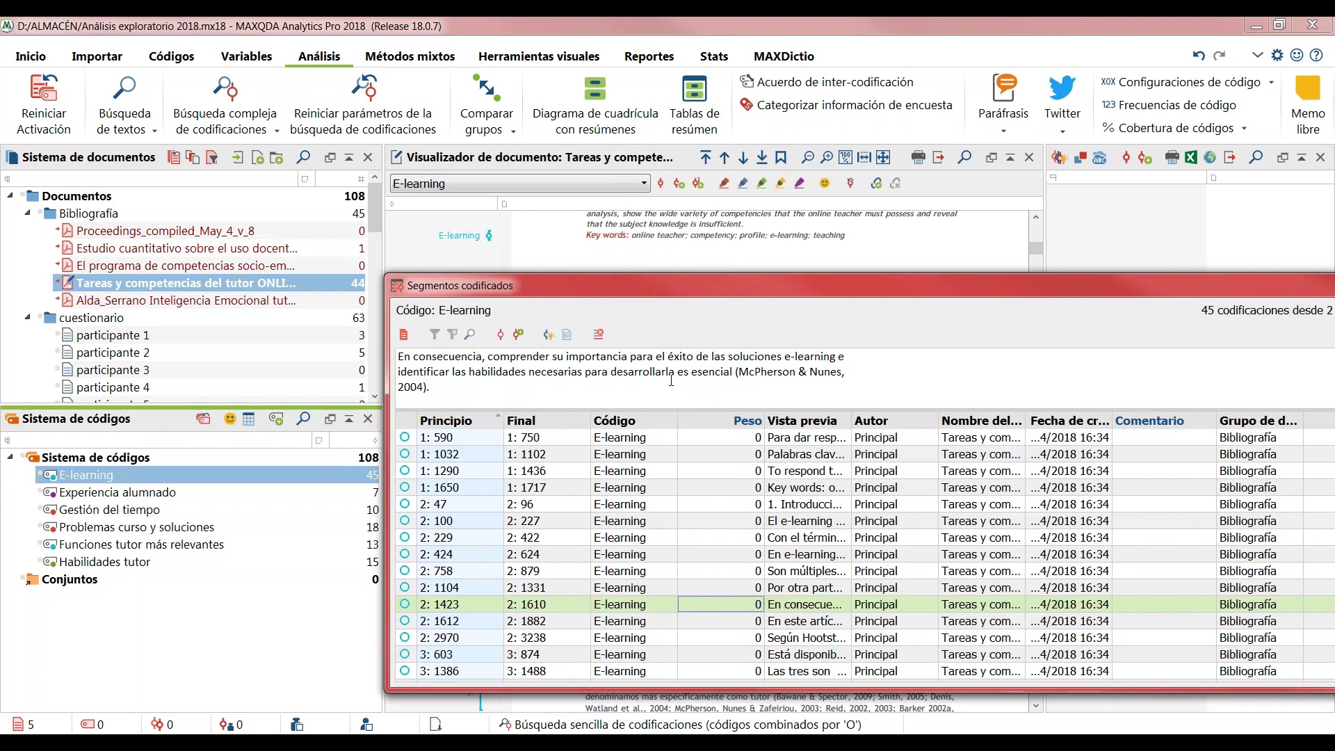
pyautogui.rightClick(132, 479)
pyautogui.click(253, 430)
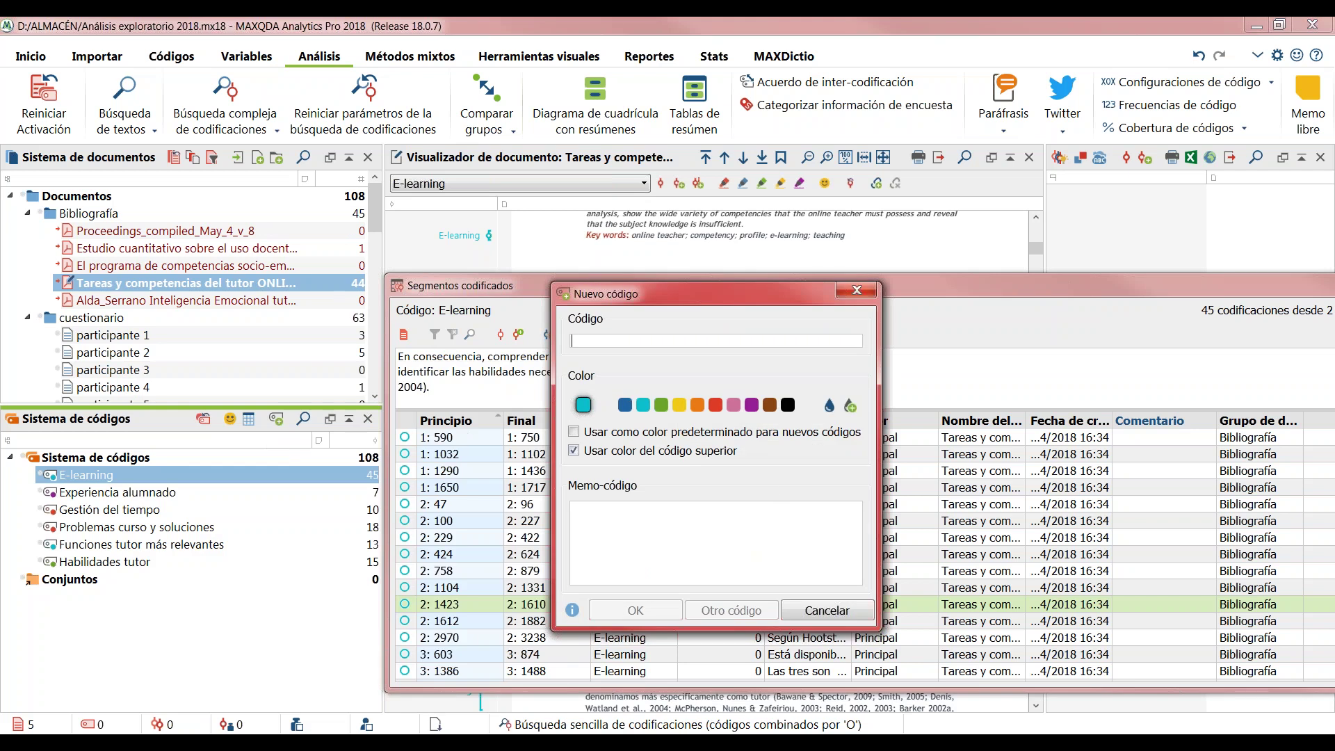
pyautogui.write('Plataforma e')
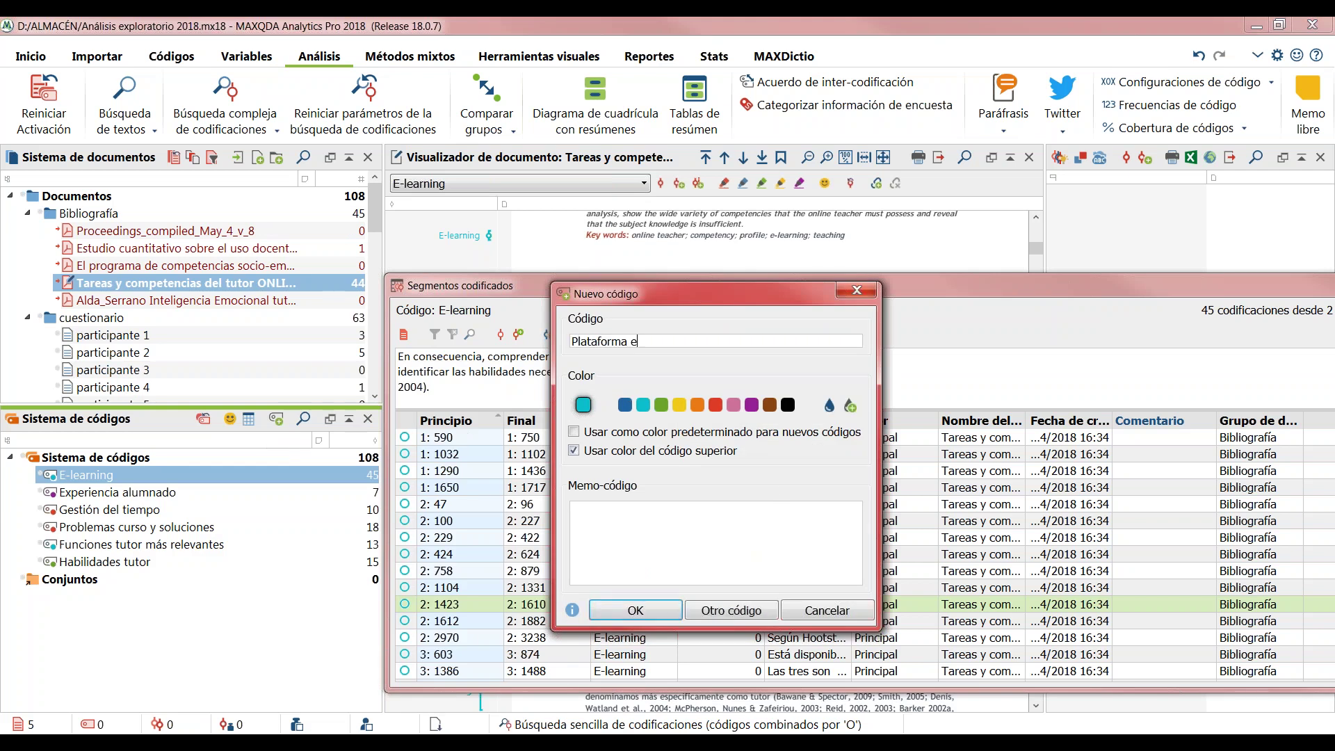
pyautogui.write('-learning')
pyautogui.click(653, 612)
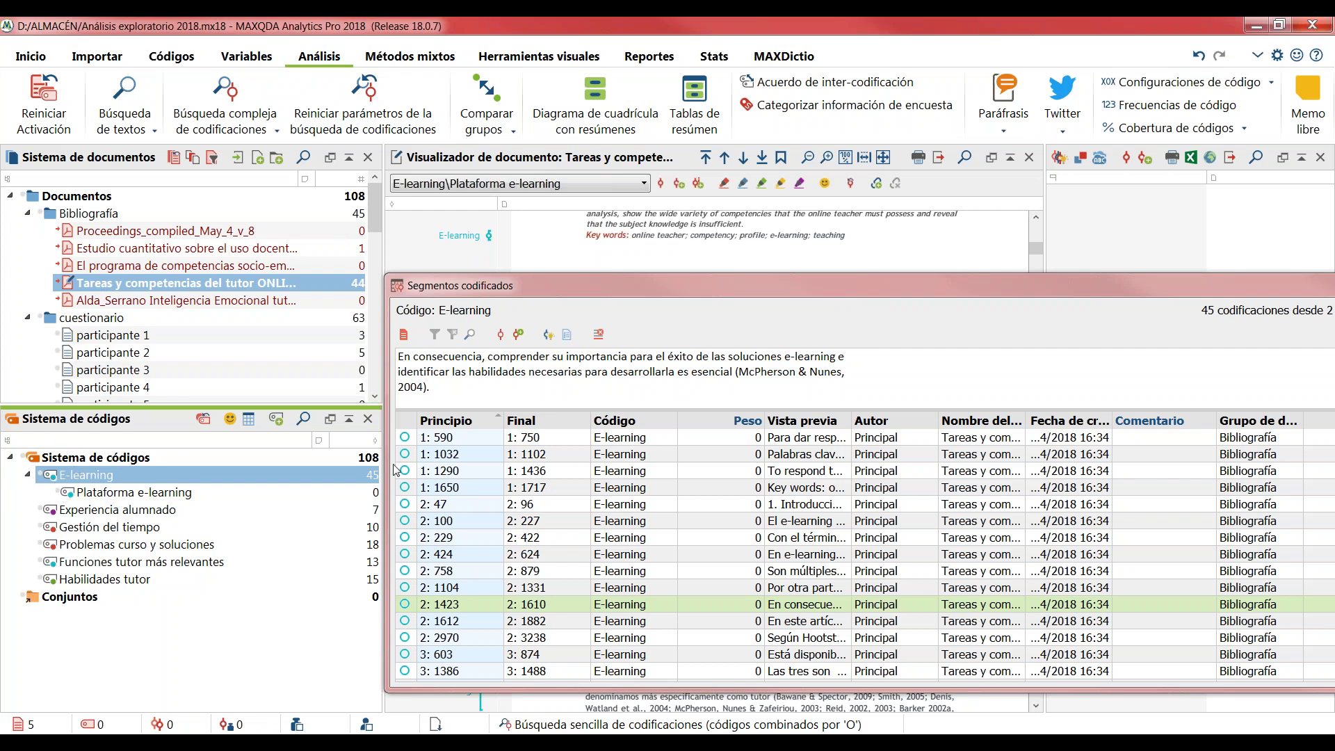
# - Close the coded segments overview and look through the E-learning codings in the "Tareas y competencias" document
pyautogui.click(504, 288)
pyautogui.moveTo(504, 288); pyautogui.dragTo(231, 280)
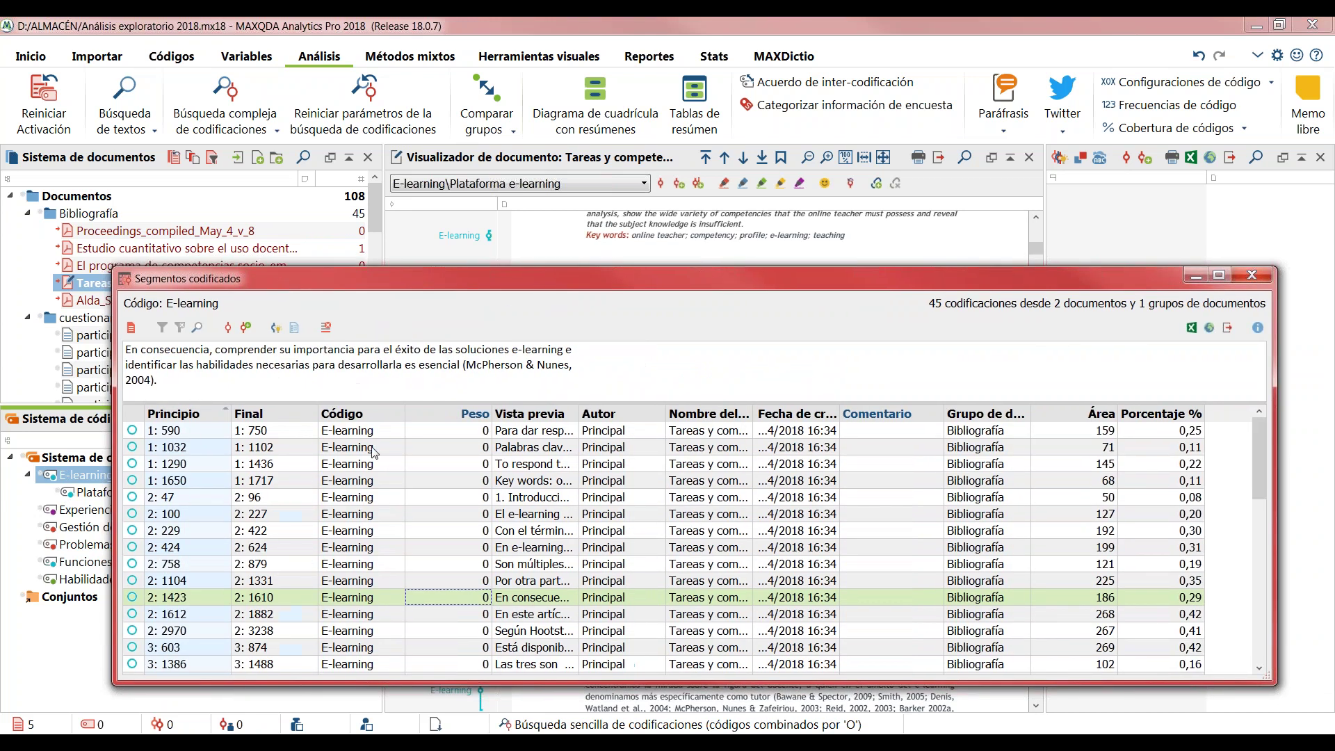
pyautogui.click(1252, 276)
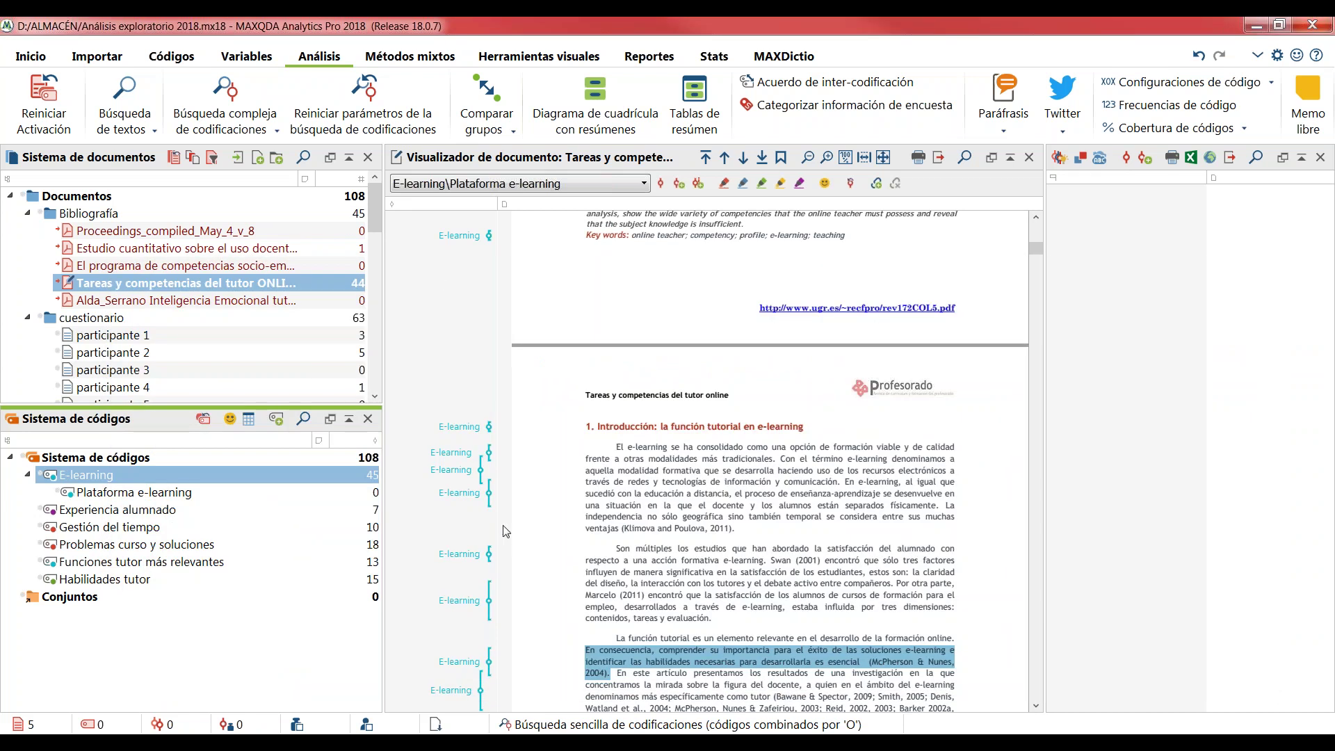
pyautogui.scroll(-3, 528, 495)
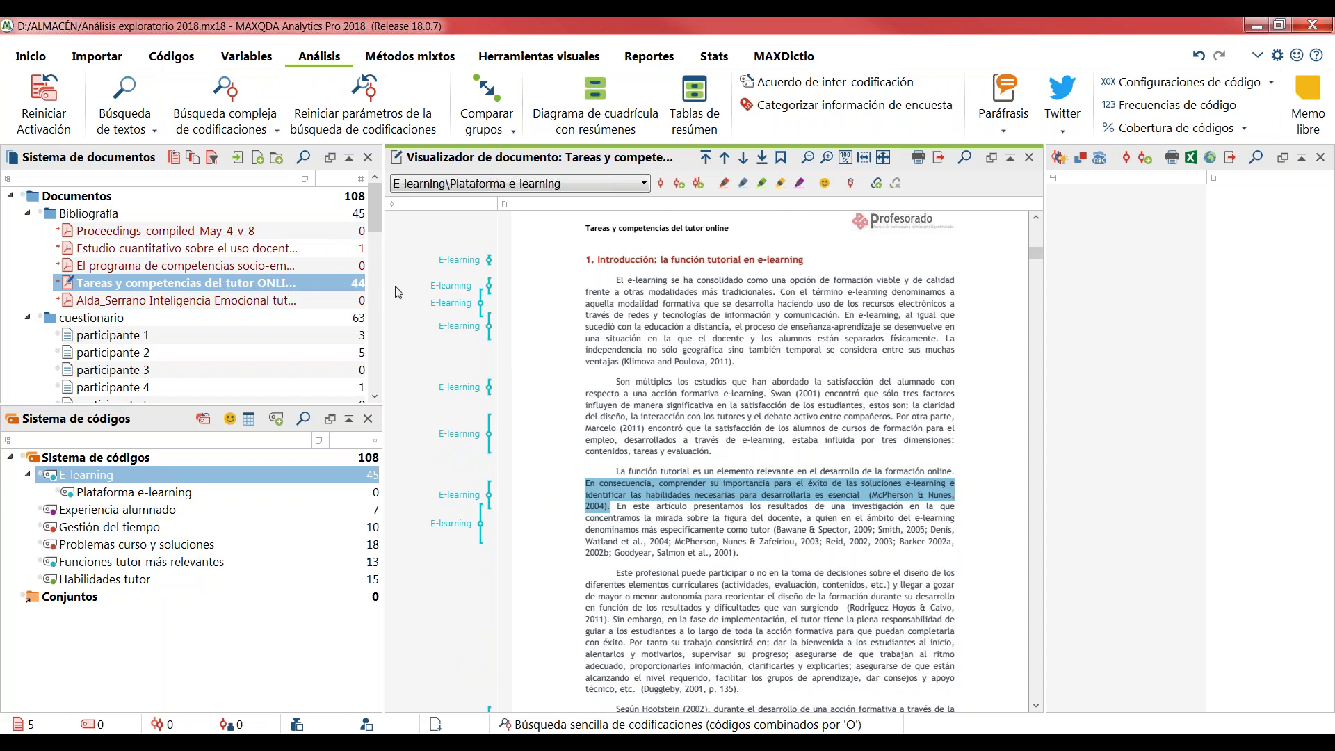
# - Widen the document list, open the "Estudio cuantitativo sobre el uso docente" PDF and examine its abstract and keywords
pyautogui.moveTo(391, 291); pyautogui.dragTo(432, 286)
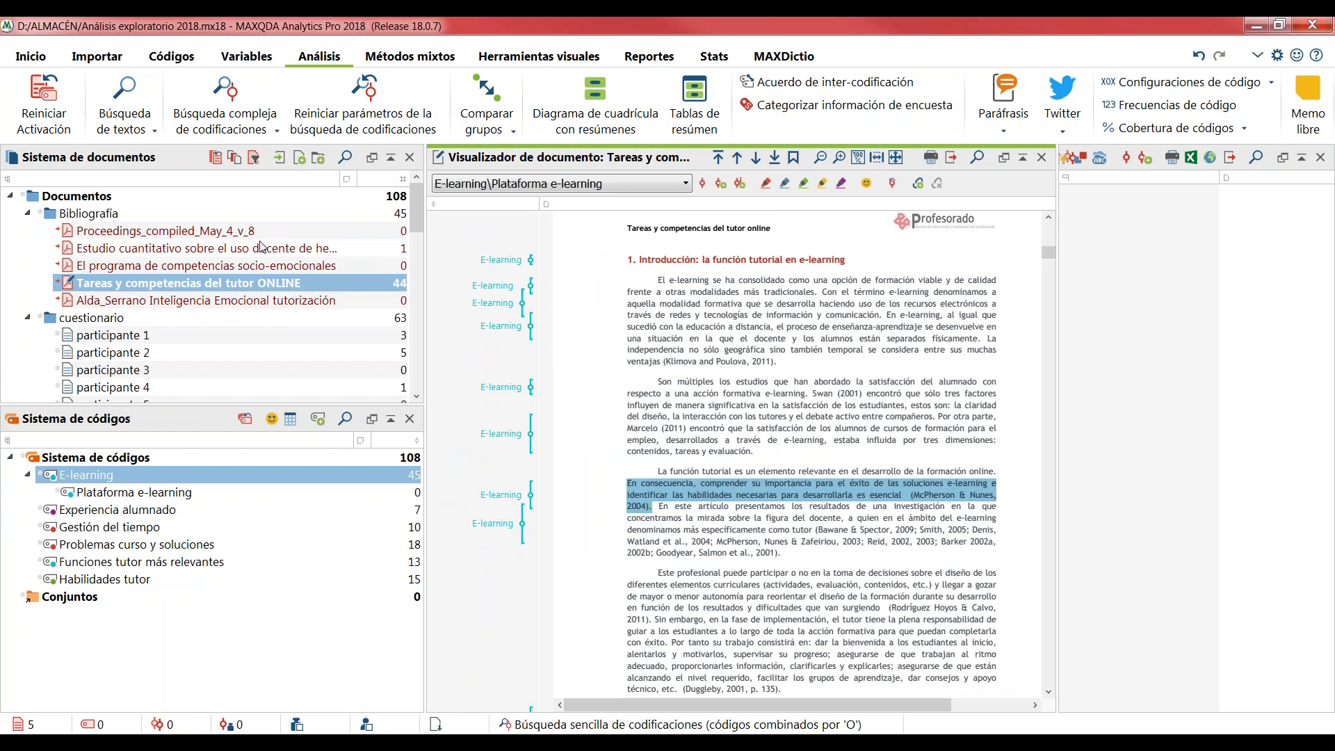
pyautogui.doubleClick(180, 249)
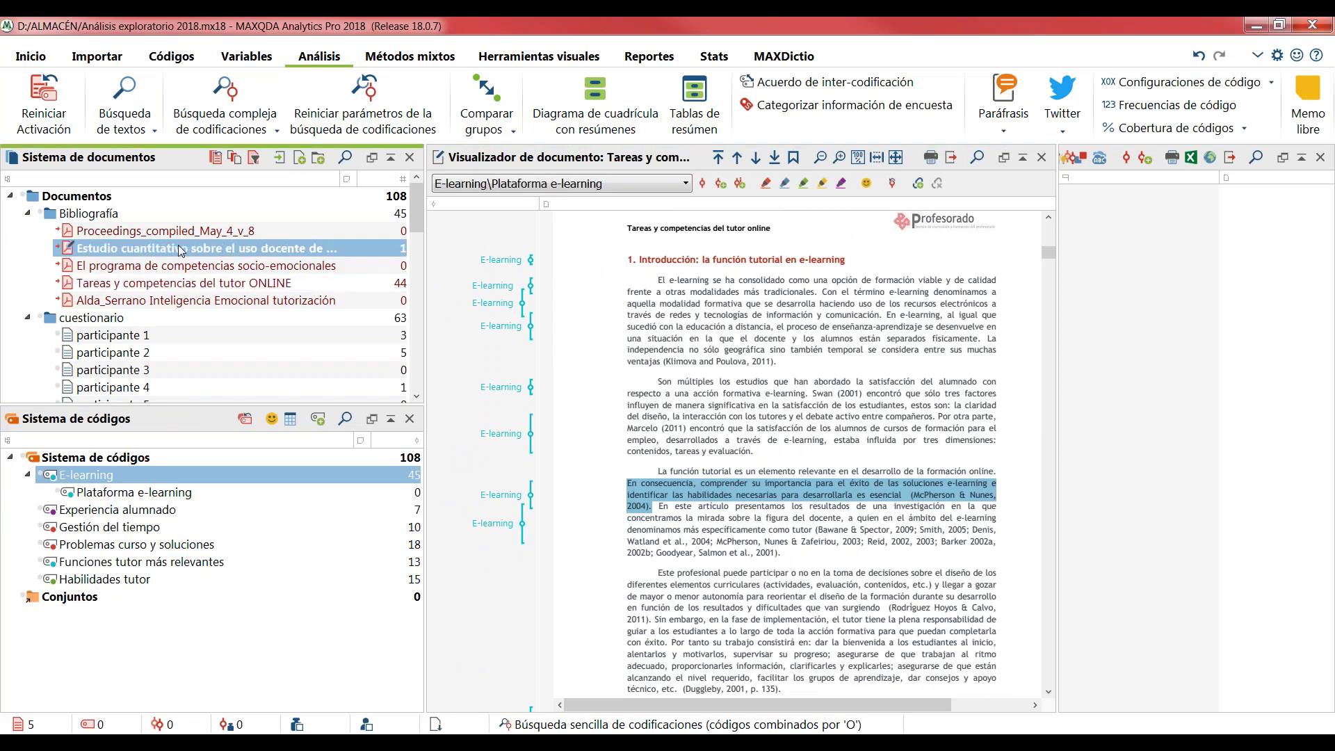
pyautogui.scroll(10, 625, 514)
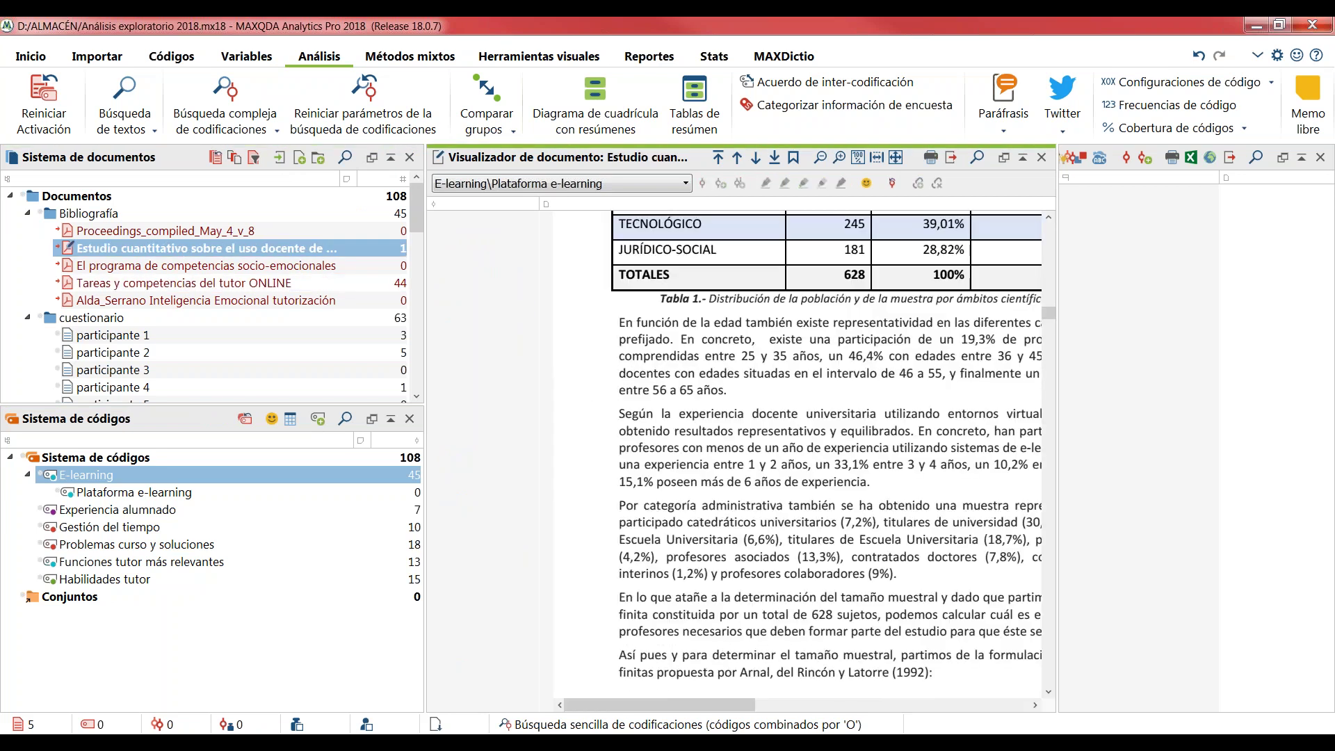
pyautogui.scroll(10, 626, 525)
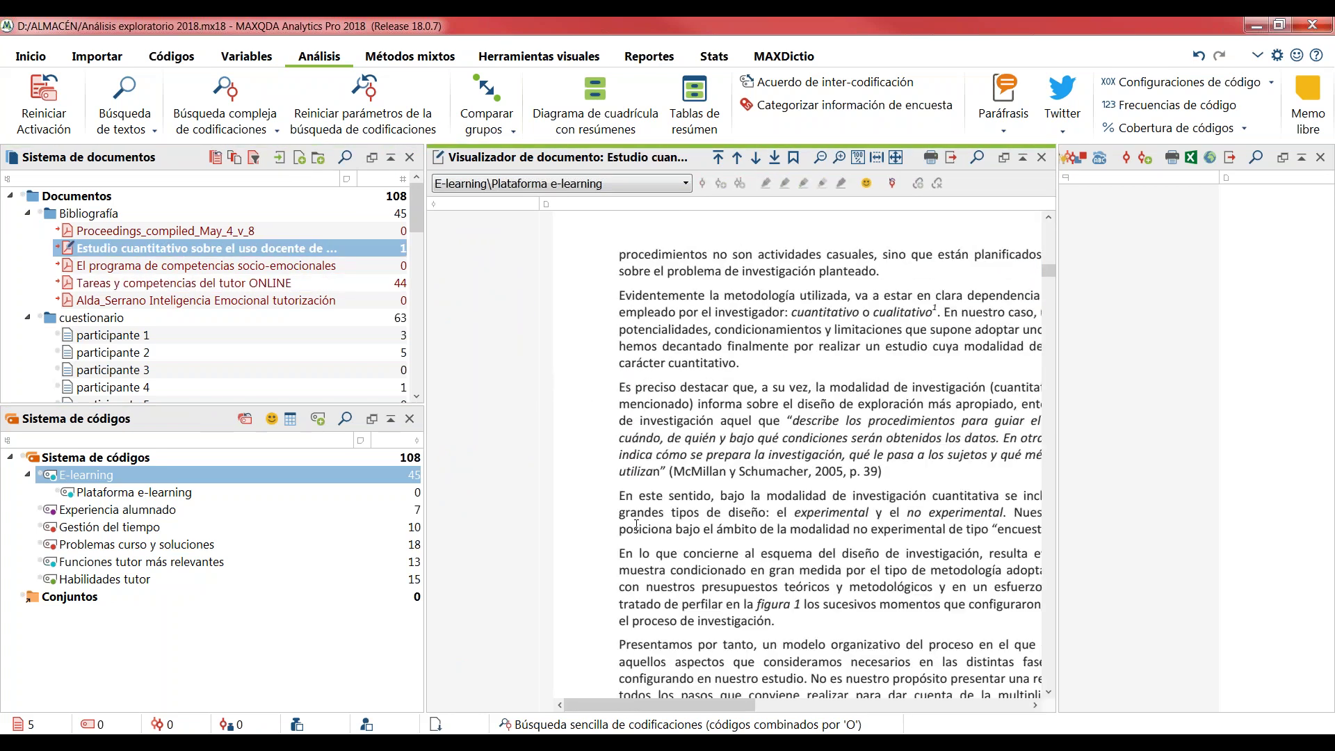
pyautogui.scroll(8, 633, 525)
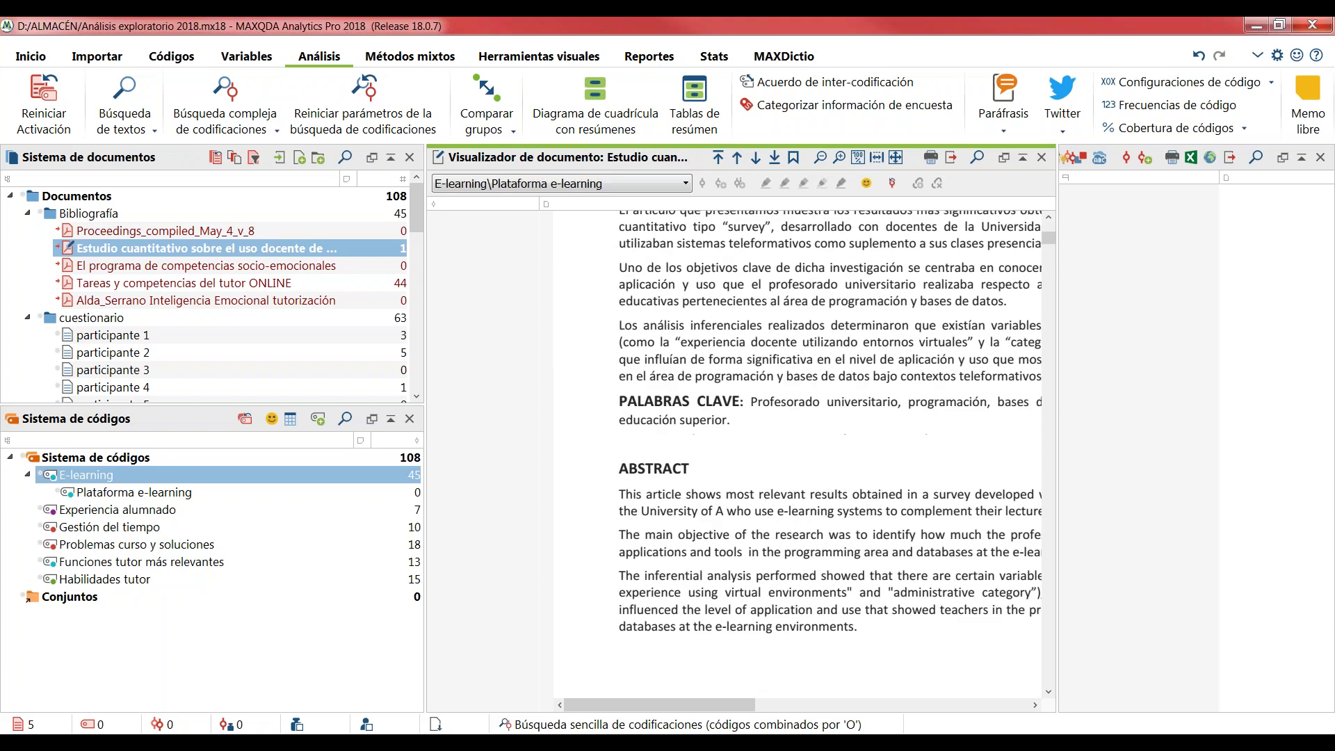
pyautogui.moveTo(648, 705); pyautogui.dragTo(854, 722)
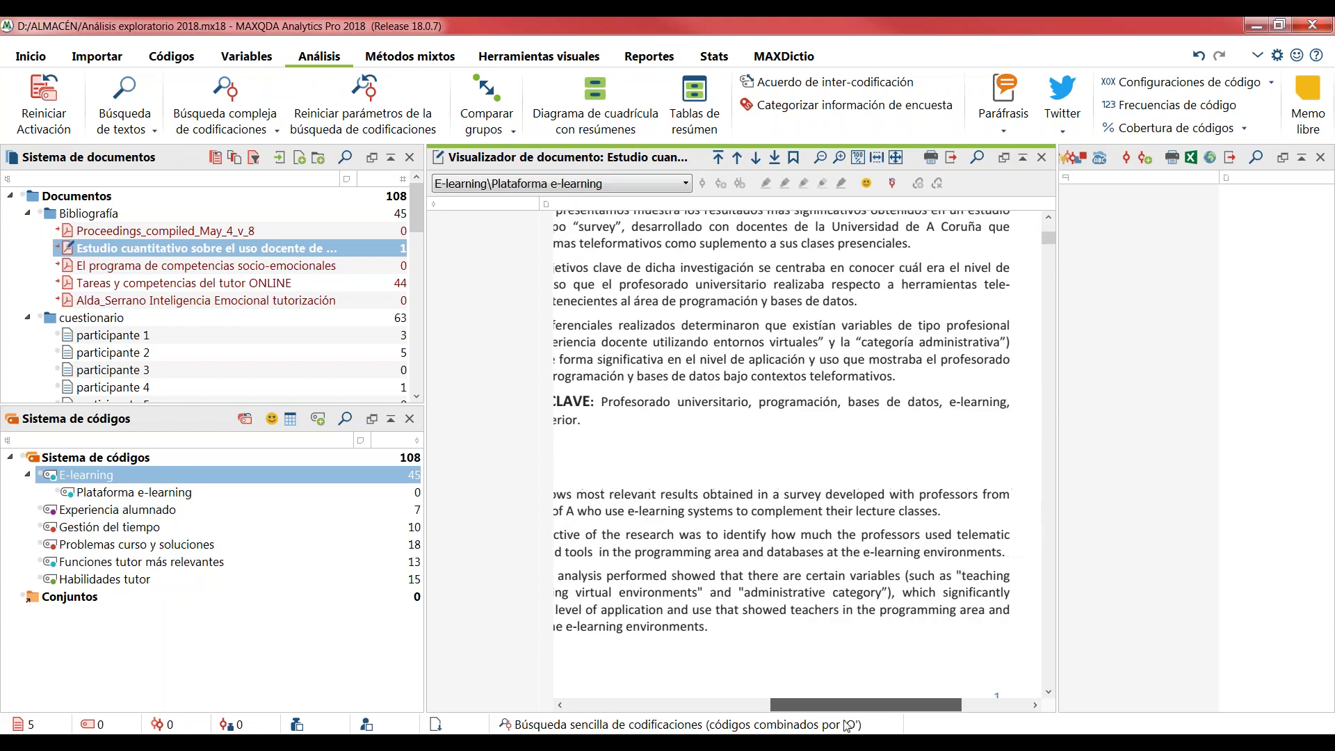
# - Open the "Proceedings_compiled_May_4_v_8" PDF and look through its pages
pyautogui.doubleClick(128, 232)
pyautogui.scroll(-15, 718, 479)
pyautogui.scroll(-15, 638, 527)
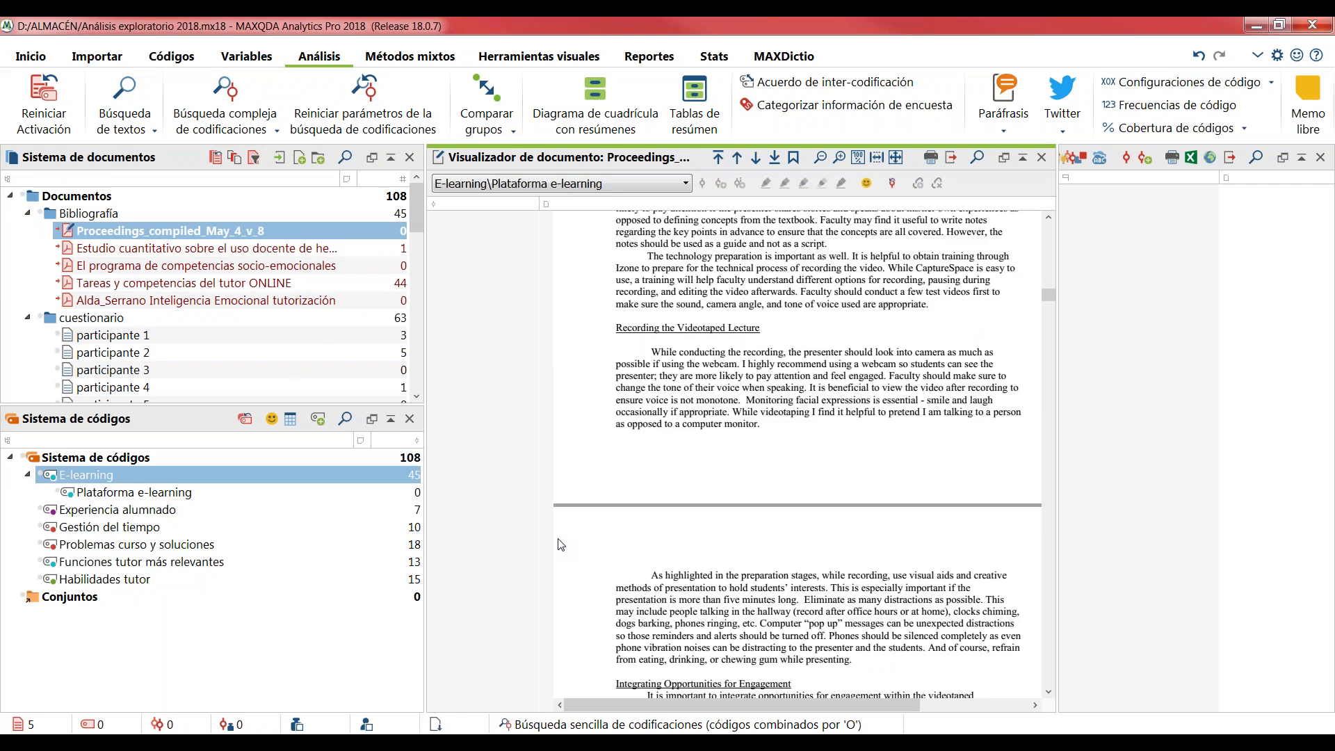
pyautogui.scroll(-10, 556, 546)
pyautogui.scroll(-15, 528, 556)
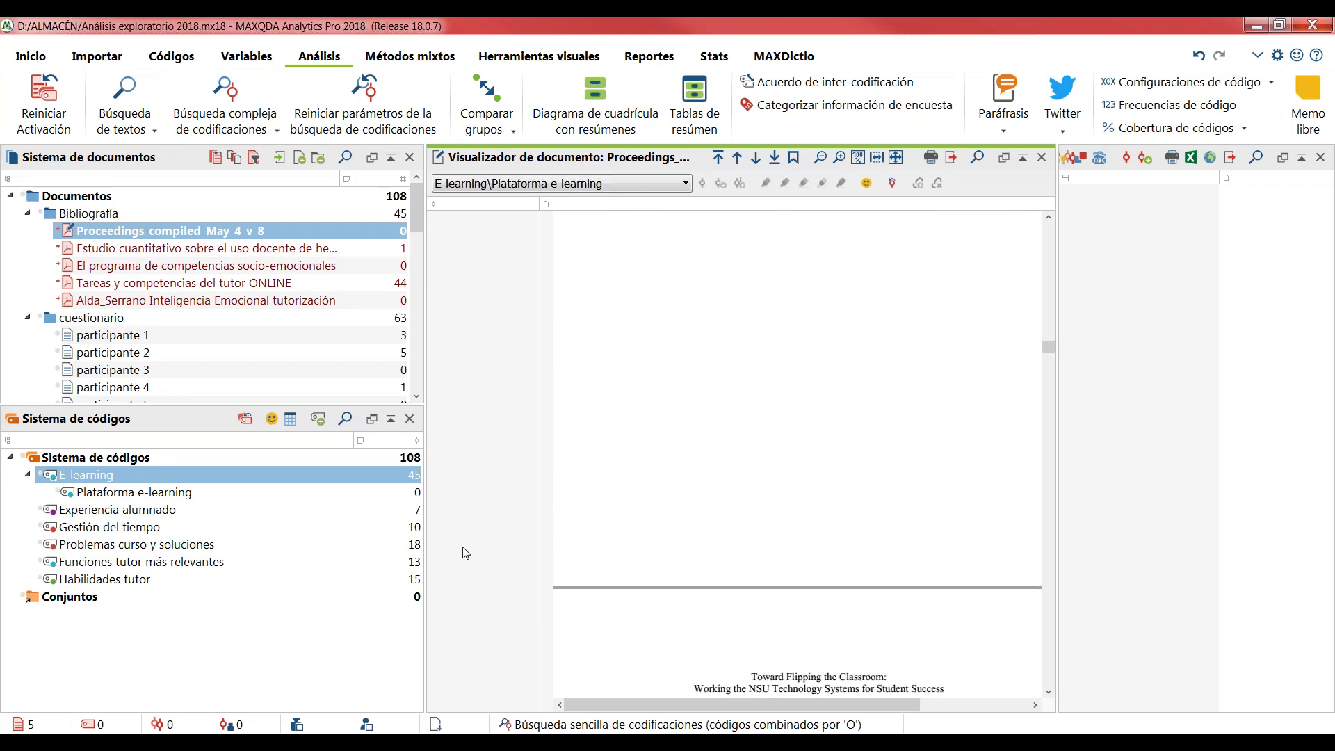
pyautogui.scroll(-3, 466, 546)
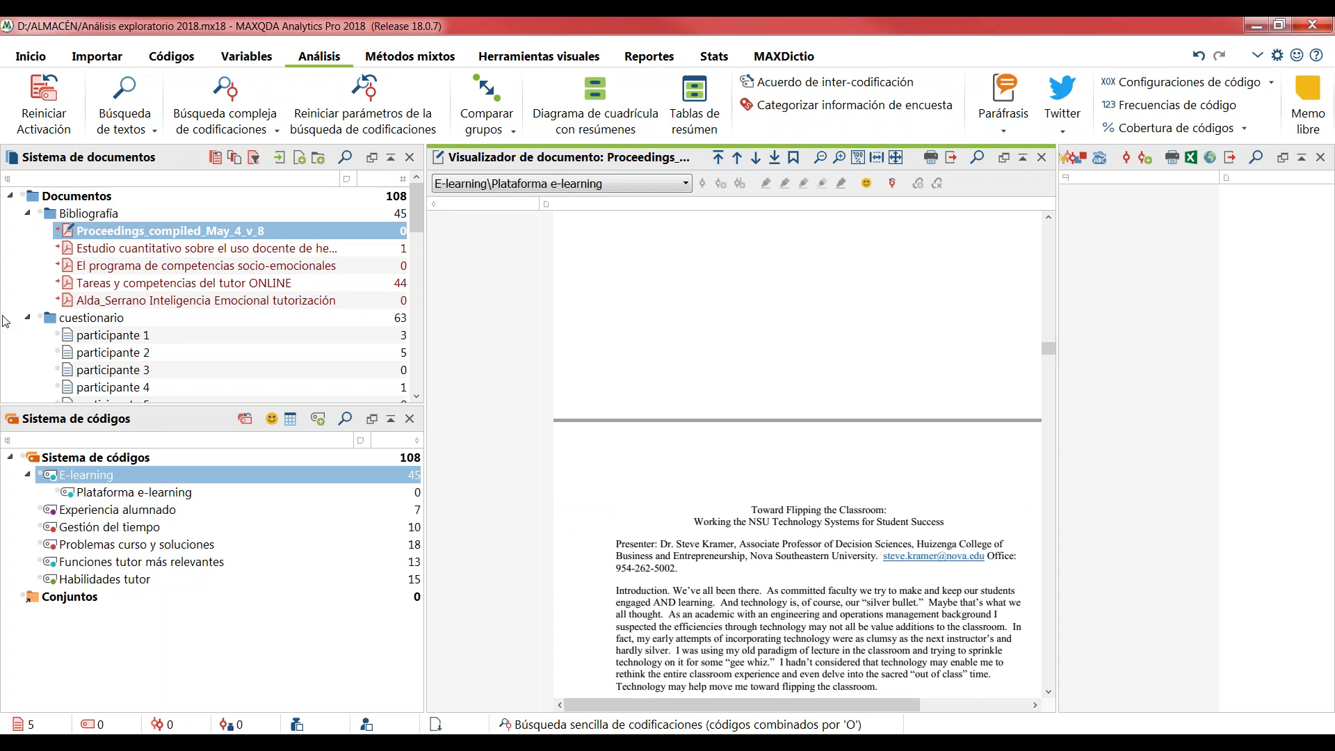
# - Open the "El programa de competencias socio-emocionales" PDF and examine its abstract and keywords at an enlarged size
pyautogui.click(196, 267)
pyautogui.doubleClick(194, 265)
pyautogui.scroll(-3, 585, 500)
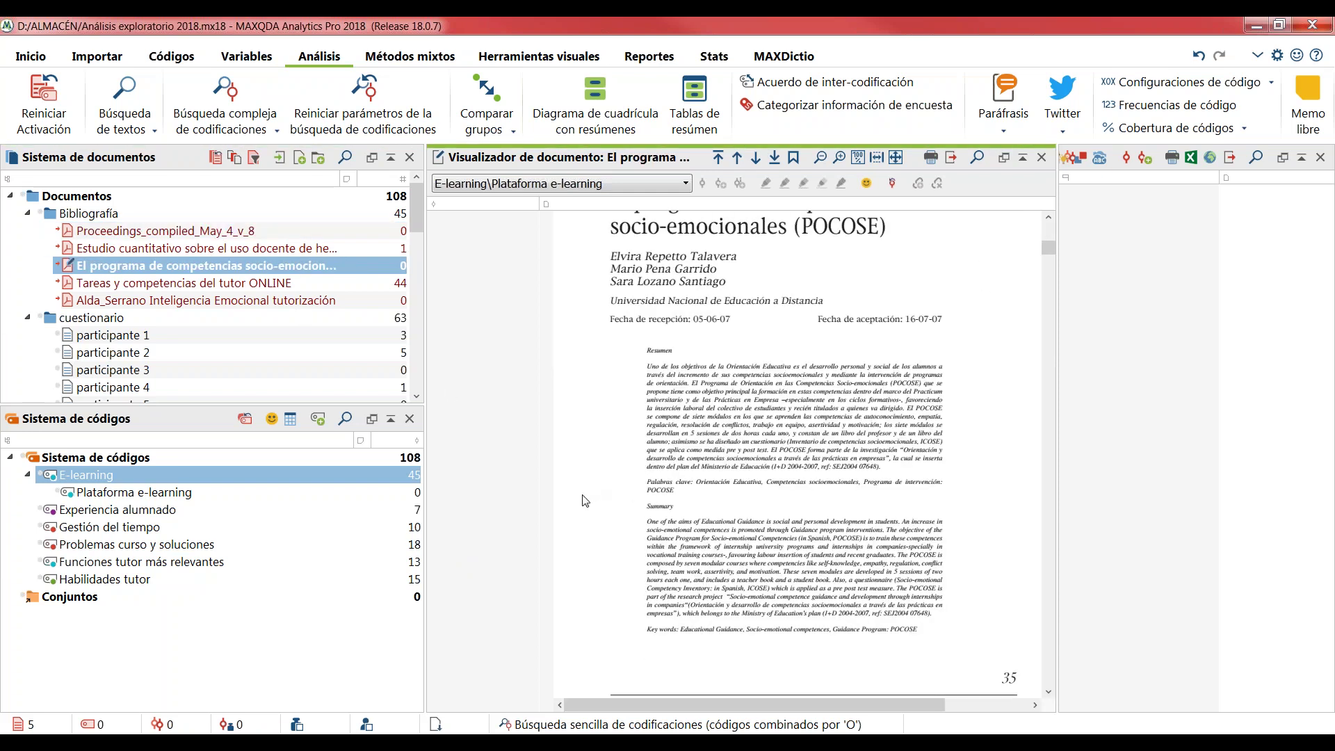
pyautogui.moveTo(748, 521); pyautogui.dragTo(750, 521)
pyautogui.scroll(2, 750, 522)
pyautogui.scroll(1, 708, 561)
pyautogui.moveTo(653, 706); pyautogui.dragTo(772, 705)
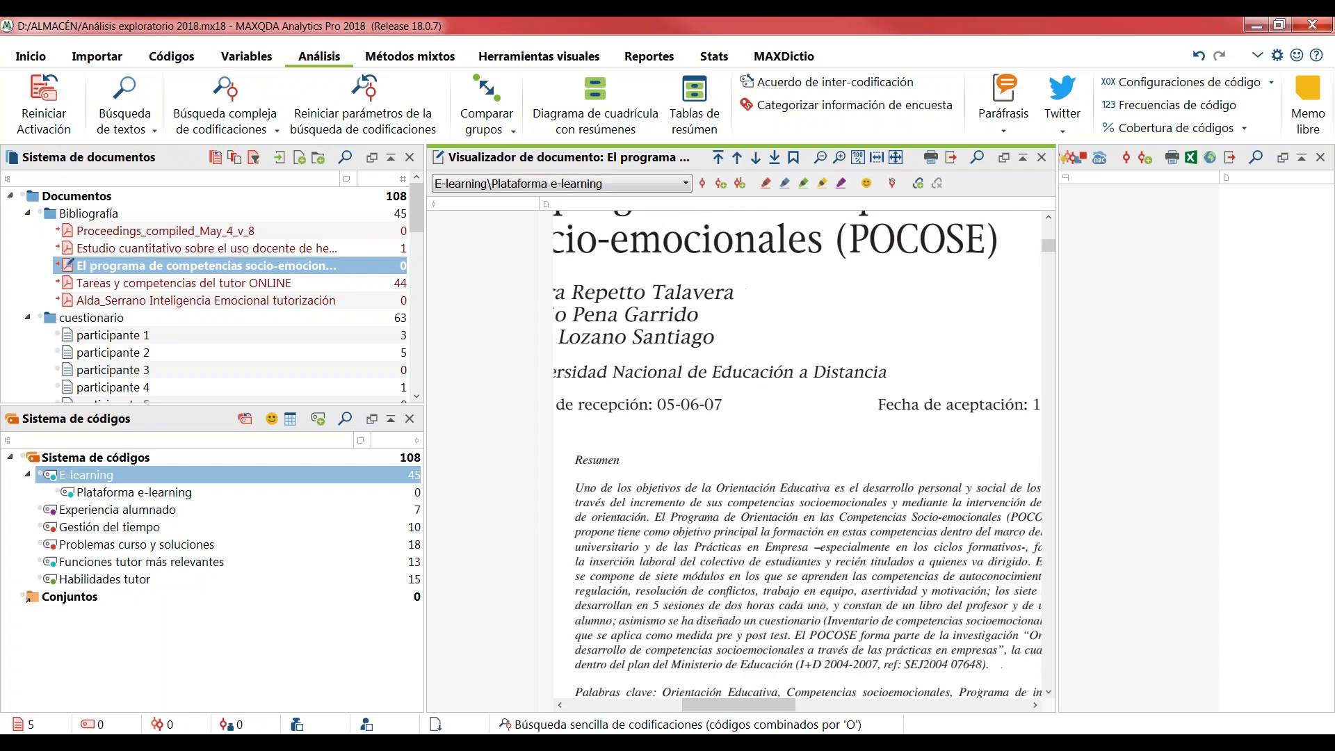
pyautogui.scroll(-3, 799, 451)
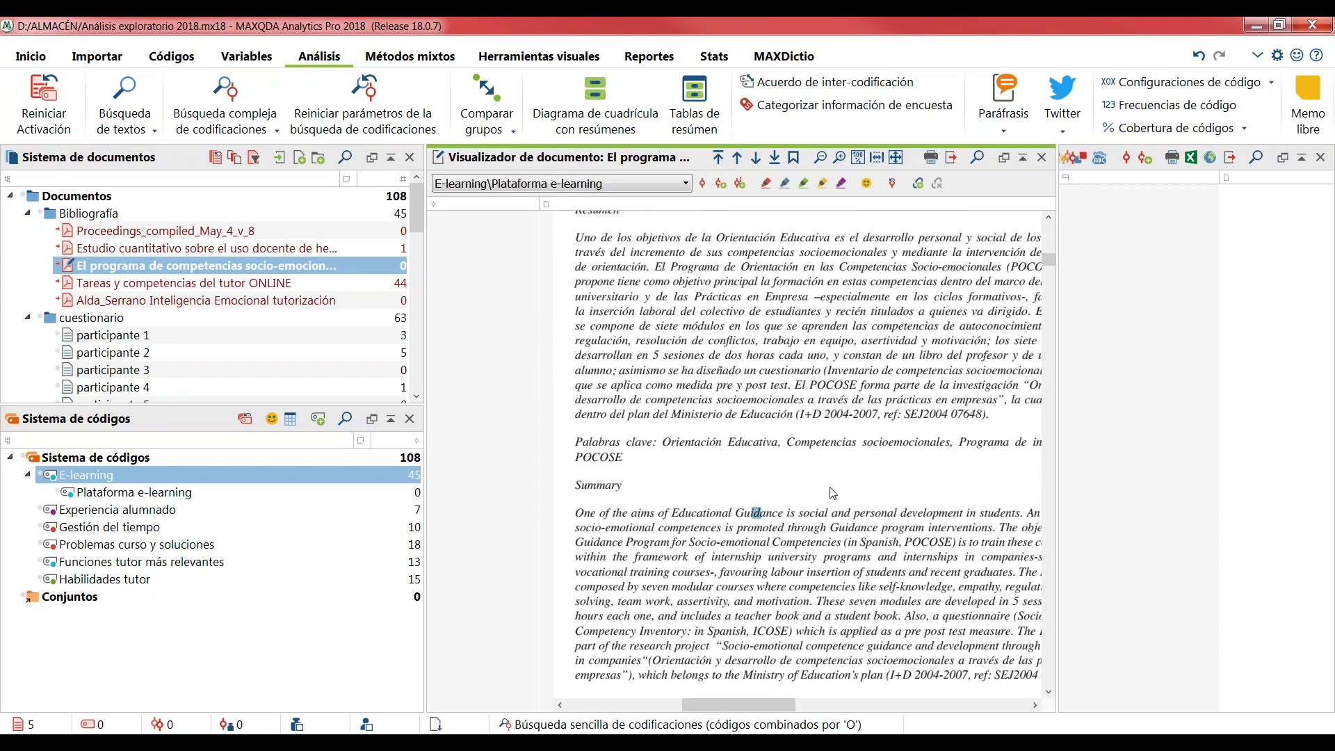
pyautogui.moveTo(734, 714); pyautogui.dragTo(849, 721)
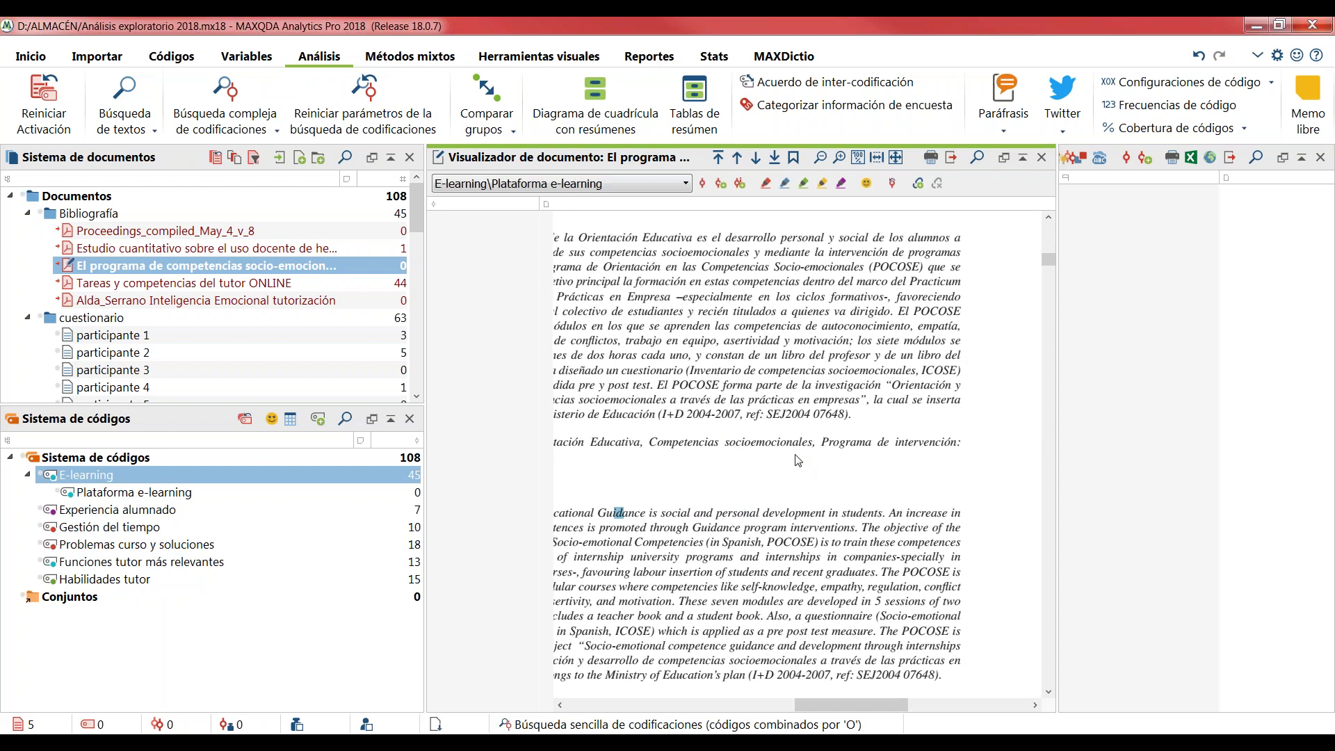
# - Replace the previous text search term with "competencias socioemocionales", search the activated documents, and widen the results' document column
pyautogui.click(122, 102)
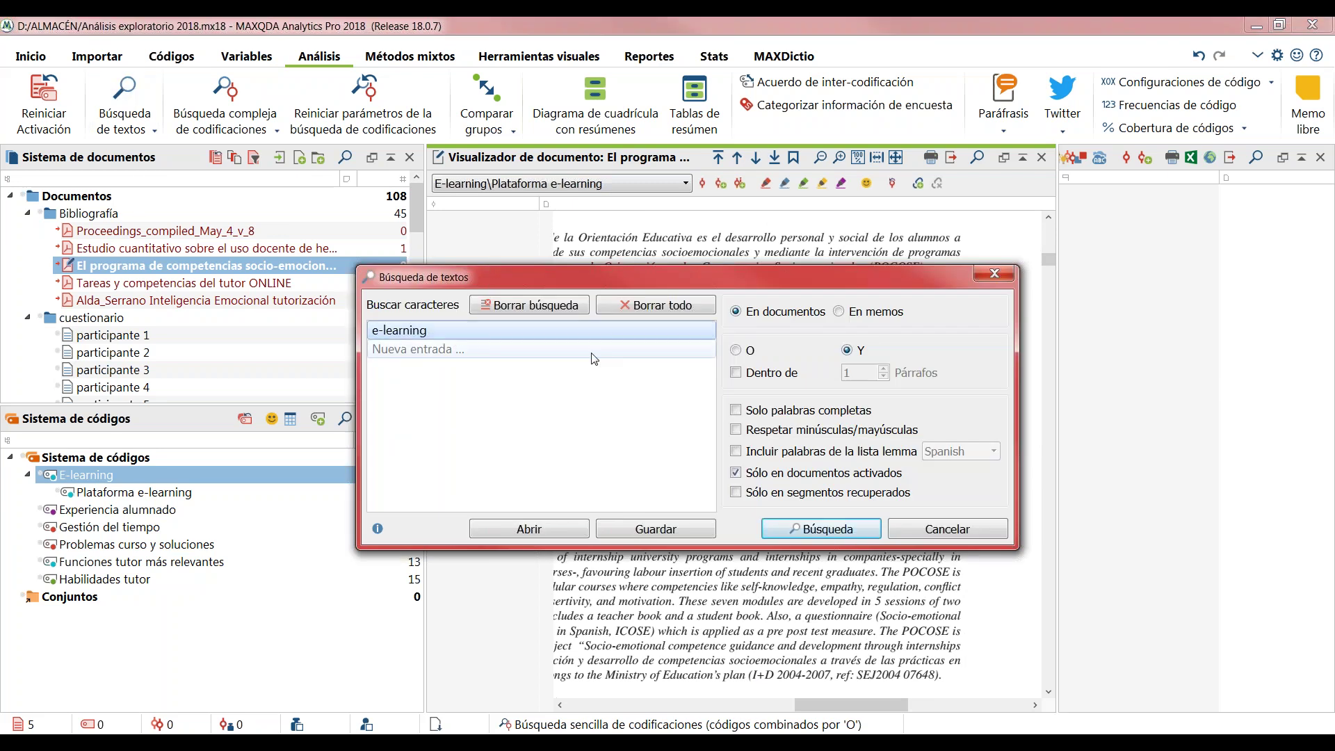
pyautogui.click(515, 305)
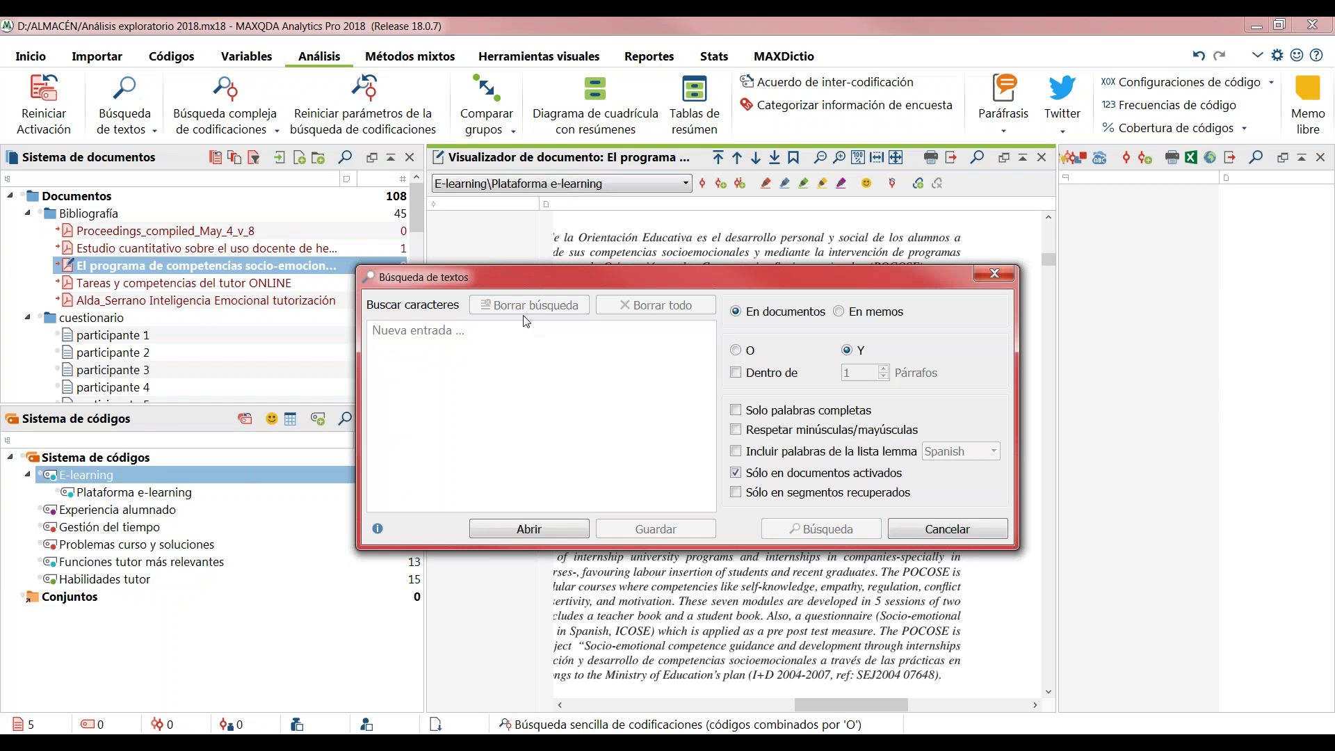
pyautogui.click(479, 334)
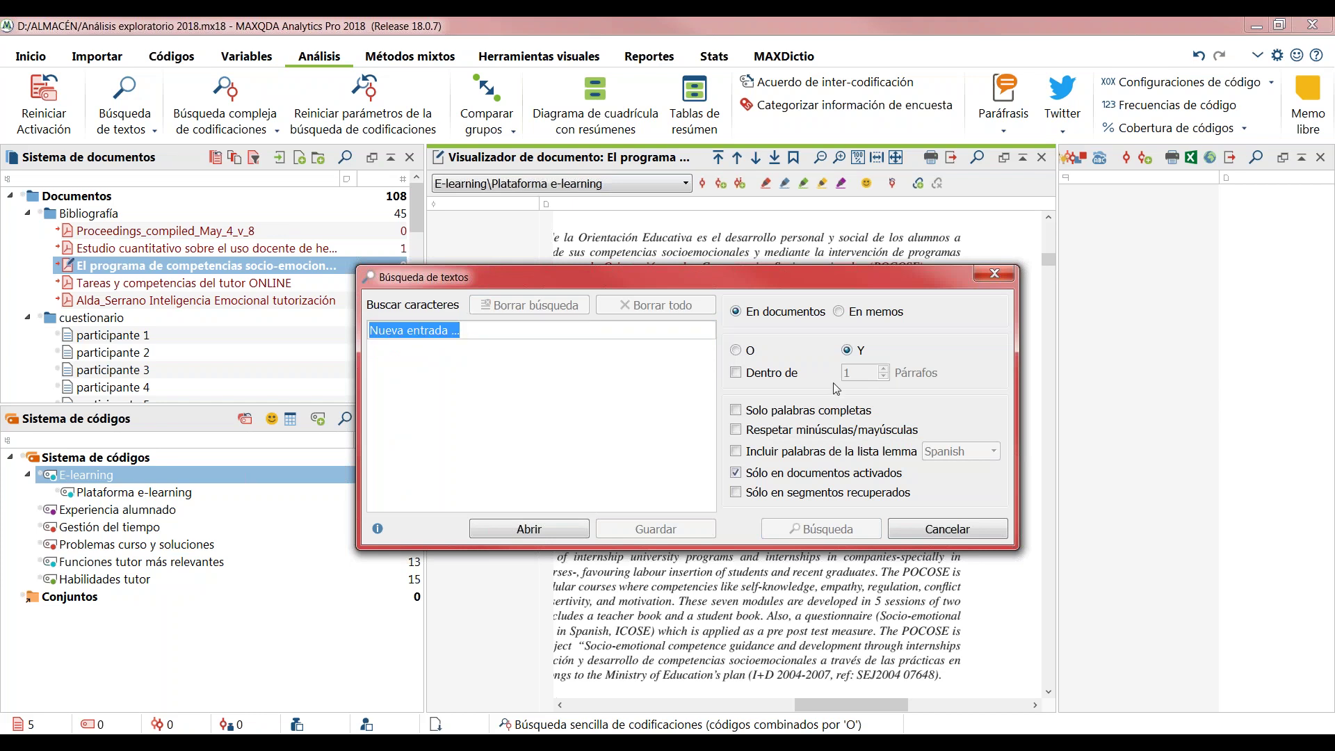
pyautogui.write('competenci')
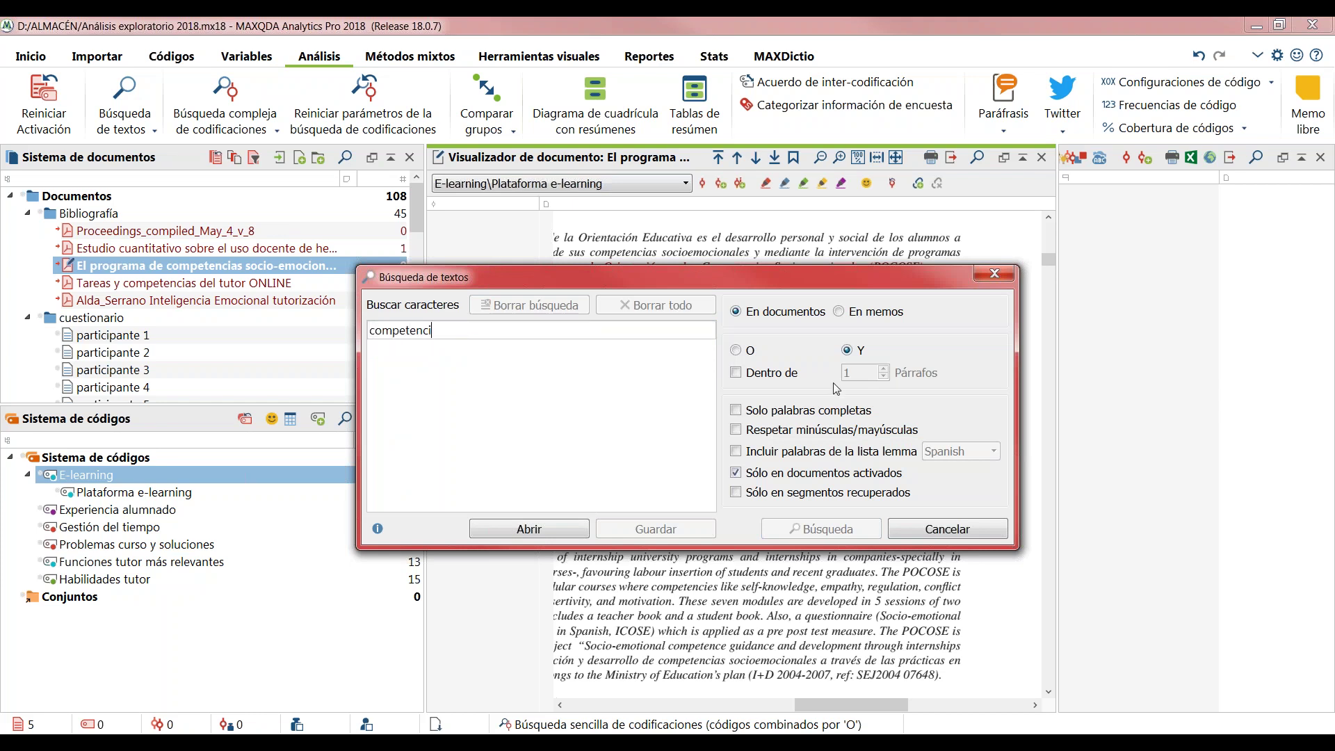
pyautogui.write('as socioemocionales')
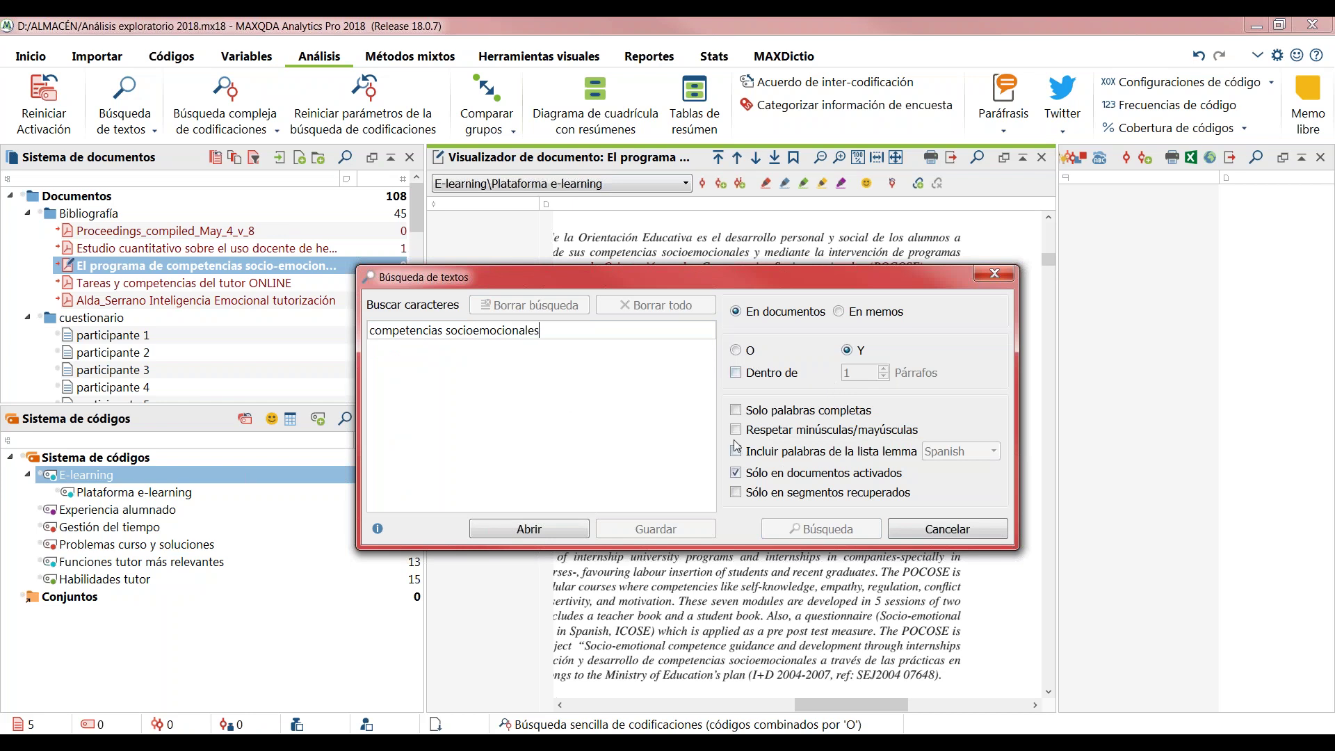
pyautogui.press('Return')
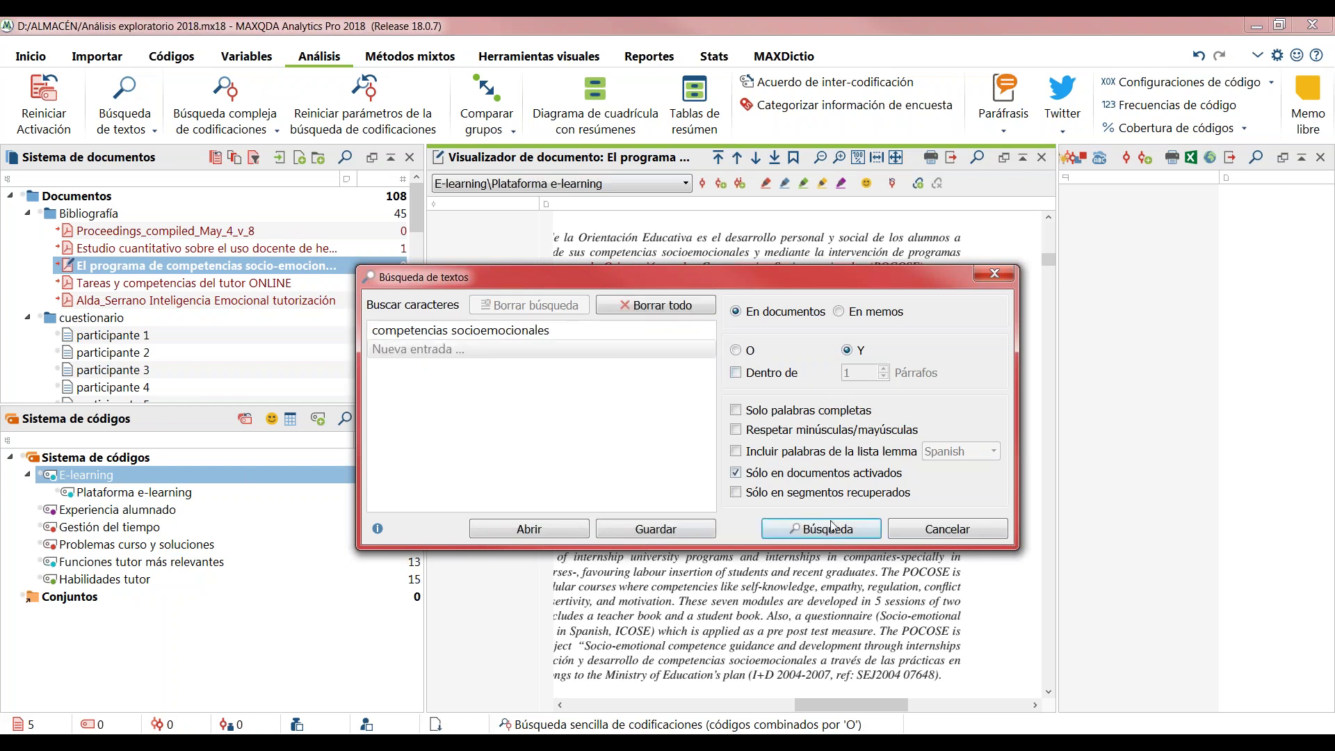
pyautogui.click(828, 528)
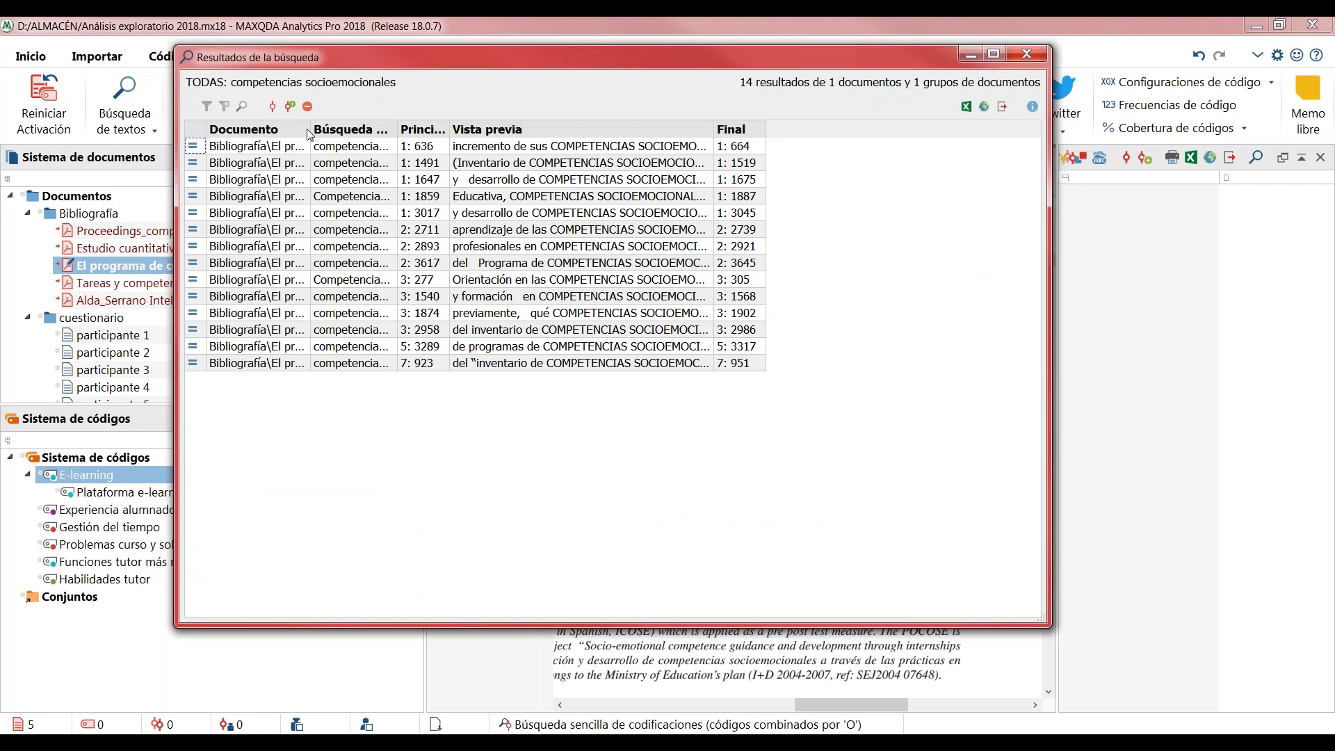
pyautogui.moveTo(310, 134); pyautogui.dragTo(413, 143)
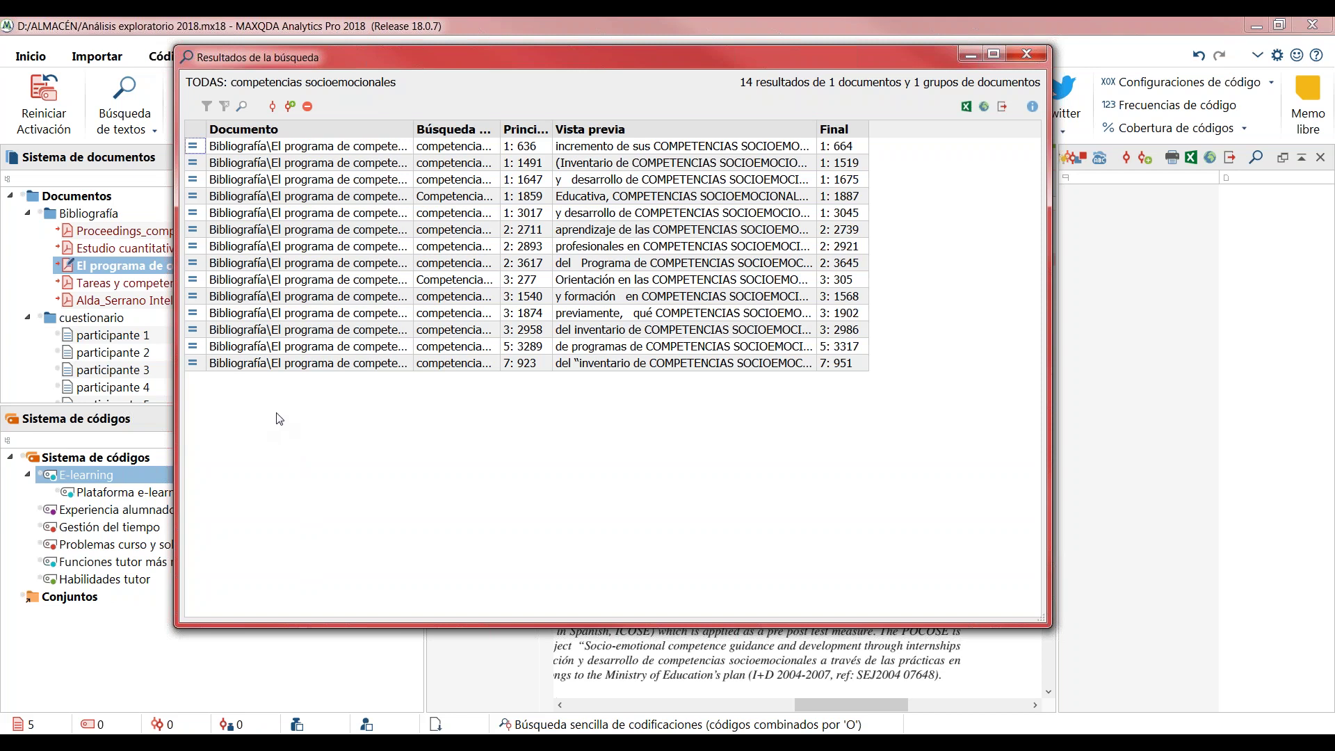
# - Create an orange code named "Competencias socioemocionales" for autocoding the search results
pyautogui.click(291, 107)
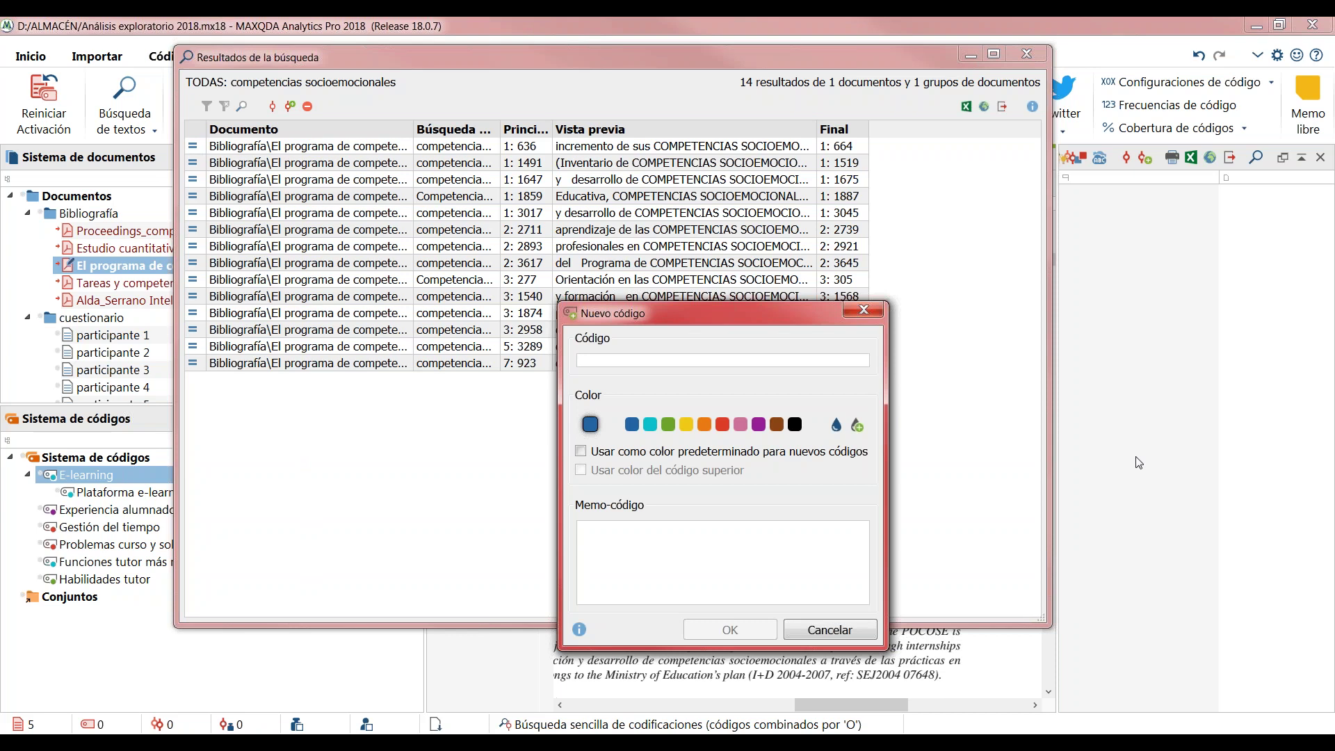
pyautogui.write('Com')
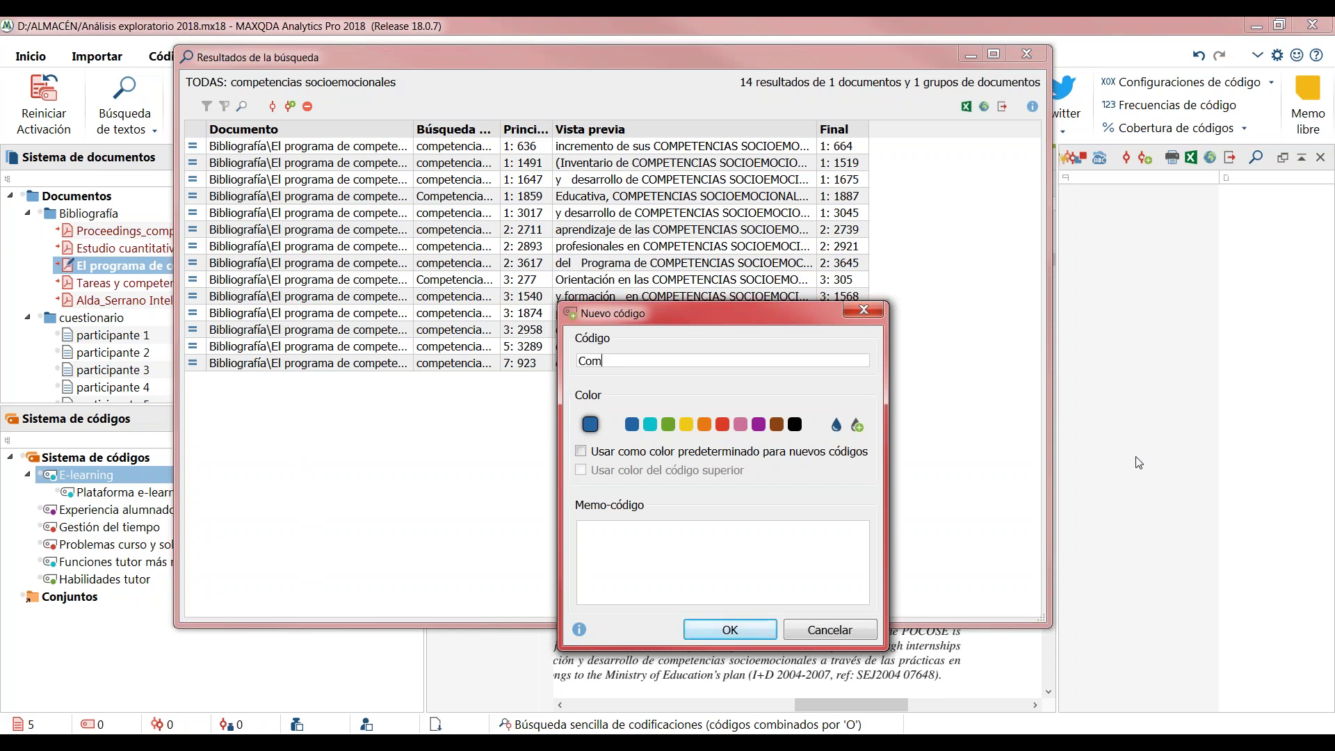
pyautogui.write('petencias socioemocionales')
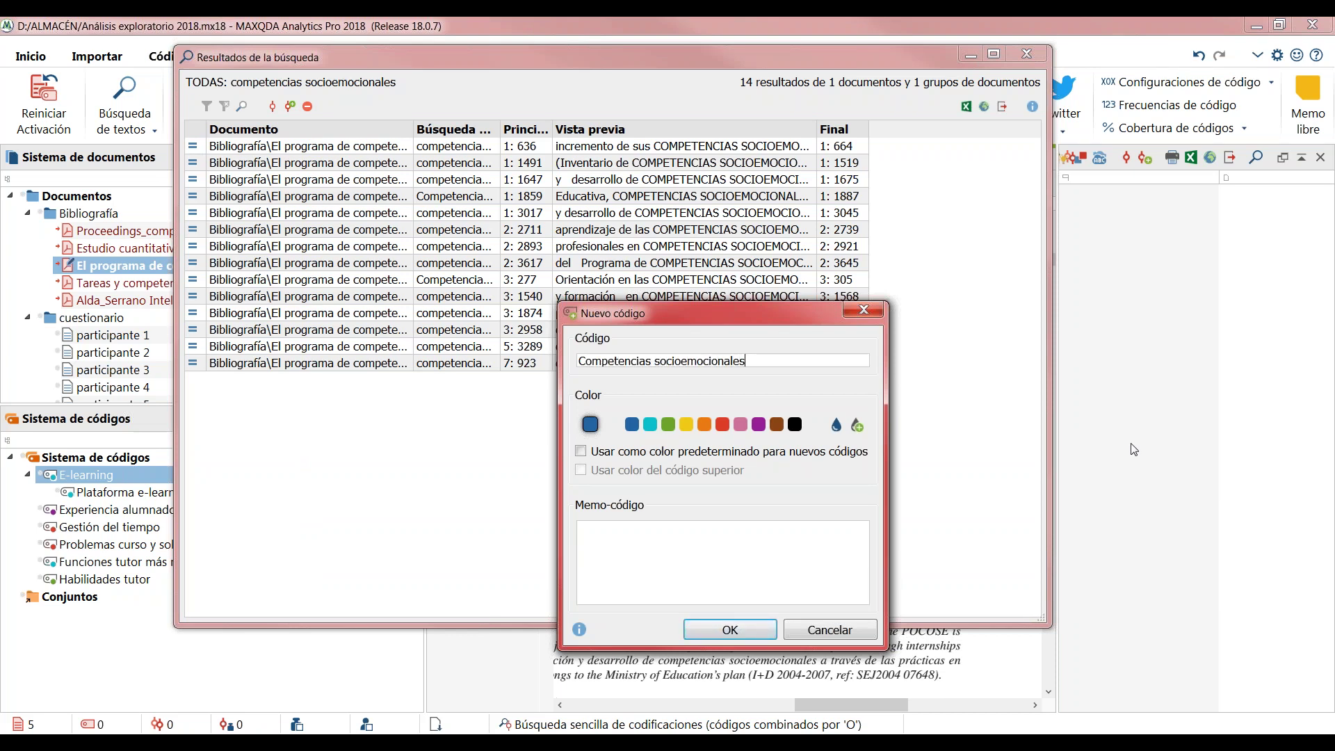
pyautogui.click(706, 424)
pyautogui.click(707, 629)
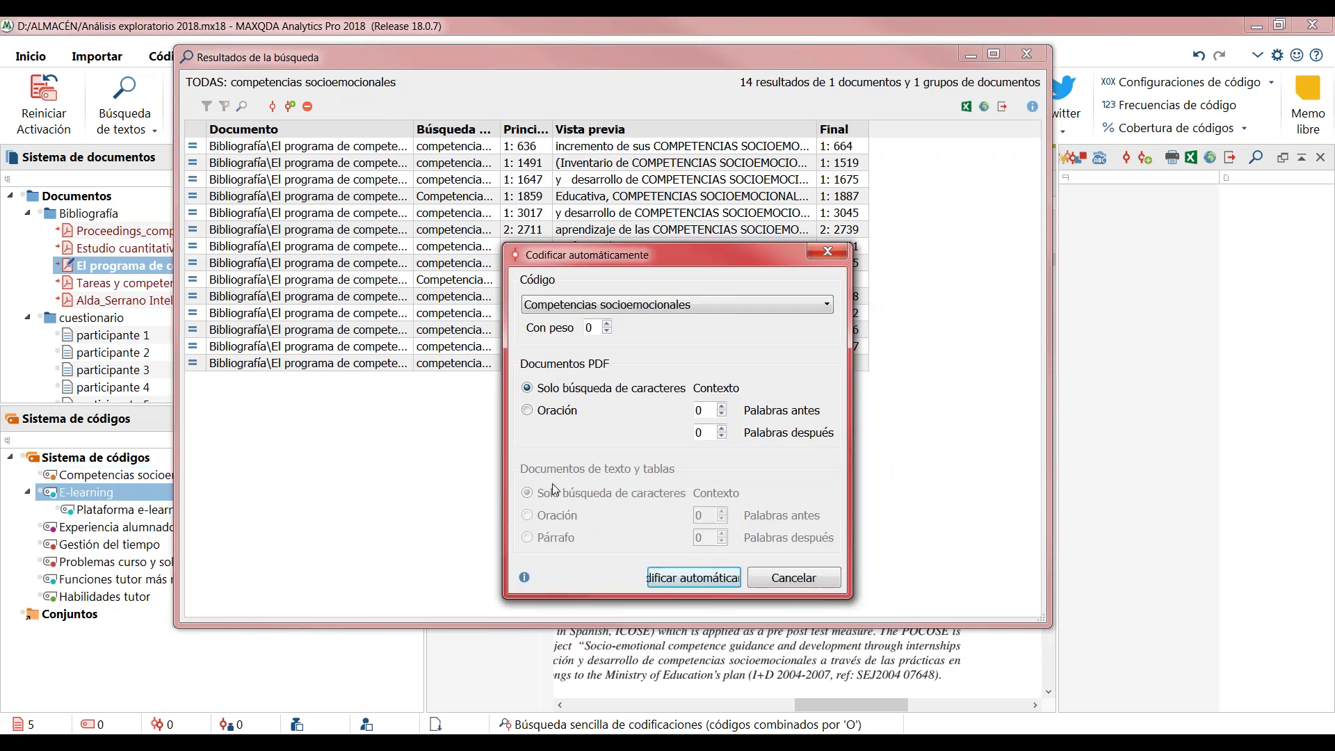
# - Autocode the search results with Competencias socioemocionales, using the Oración unit for PDF documents, and close the results window
pyautogui.click(570, 417)
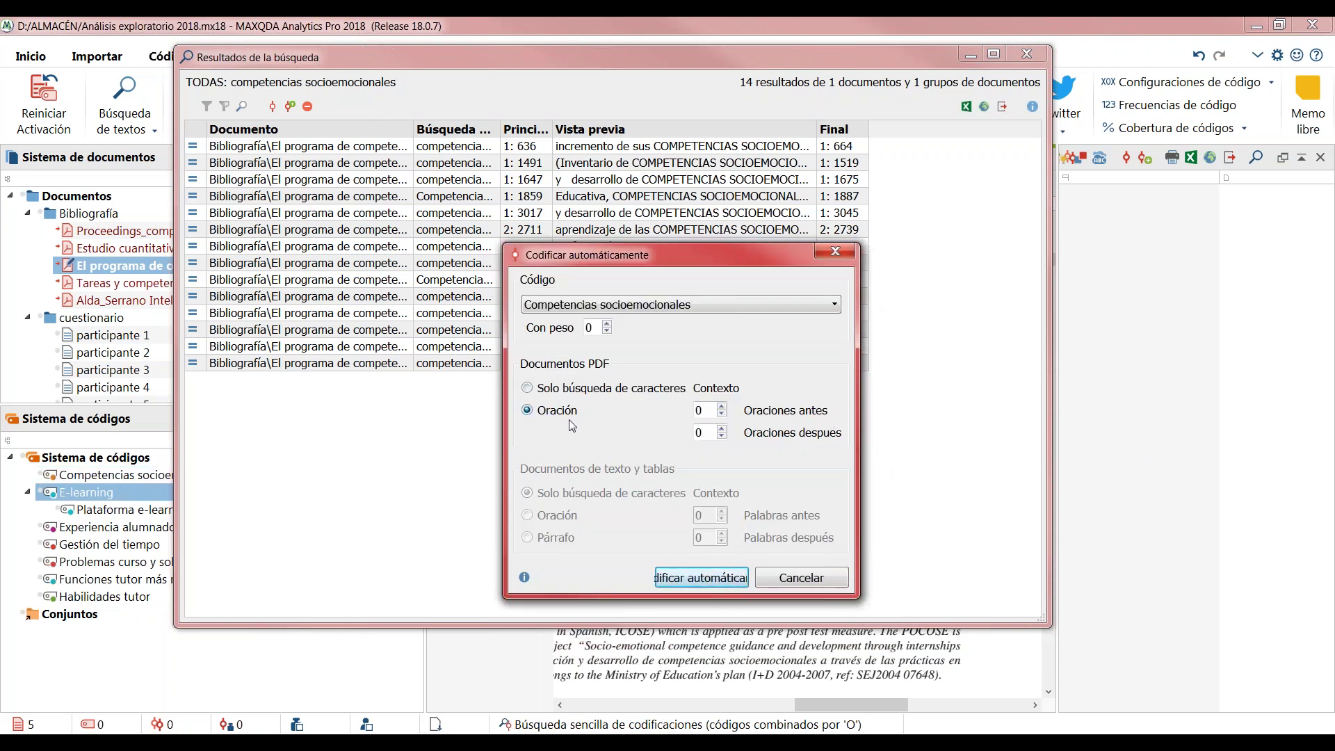
pyautogui.click(718, 581)
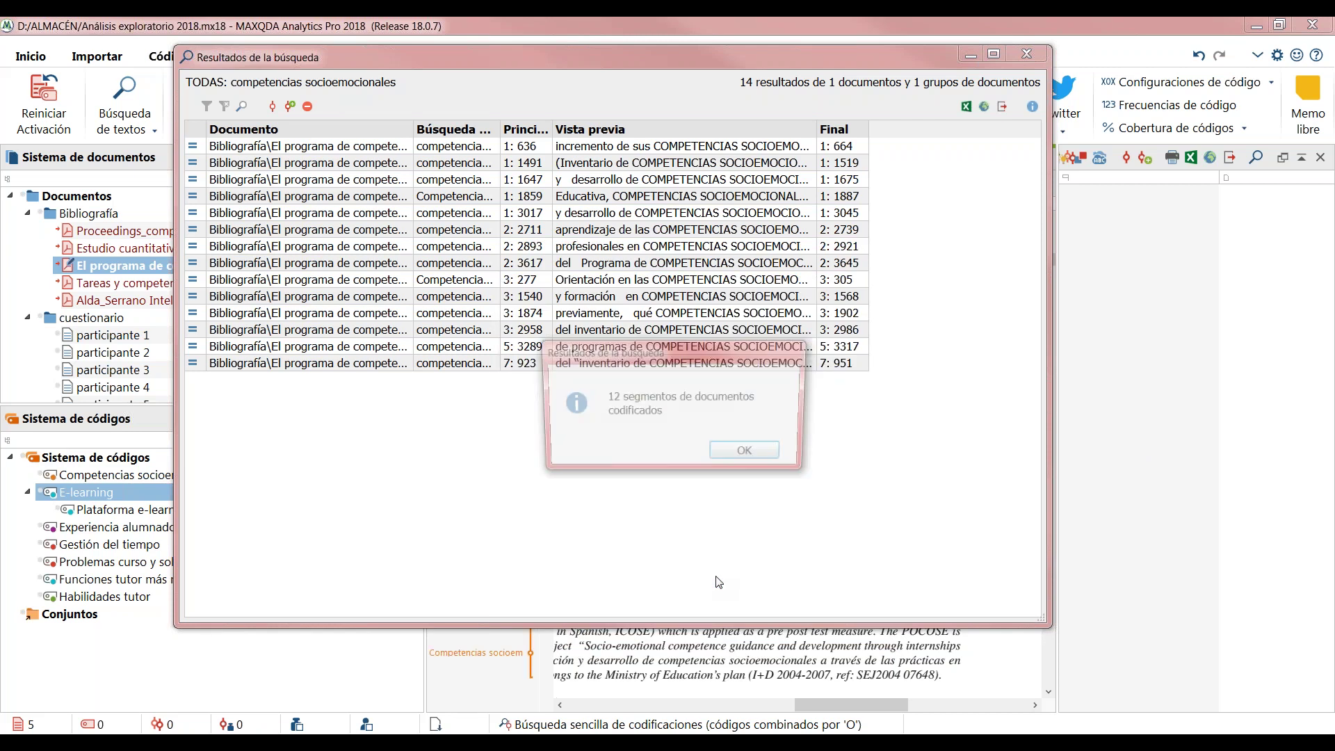
pyautogui.click(749, 454)
pyautogui.moveTo(395, 62); pyautogui.dragTo(274, 231)
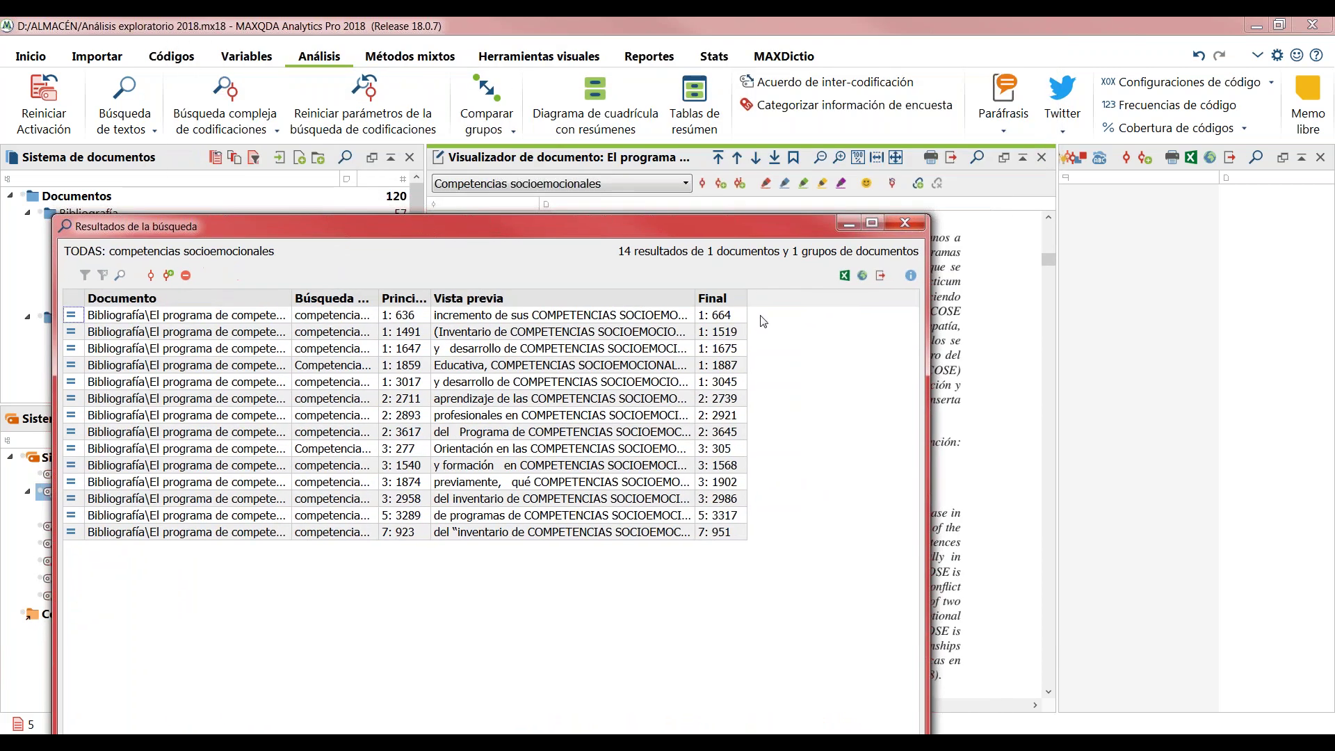
pyautogui.click(904, 224)
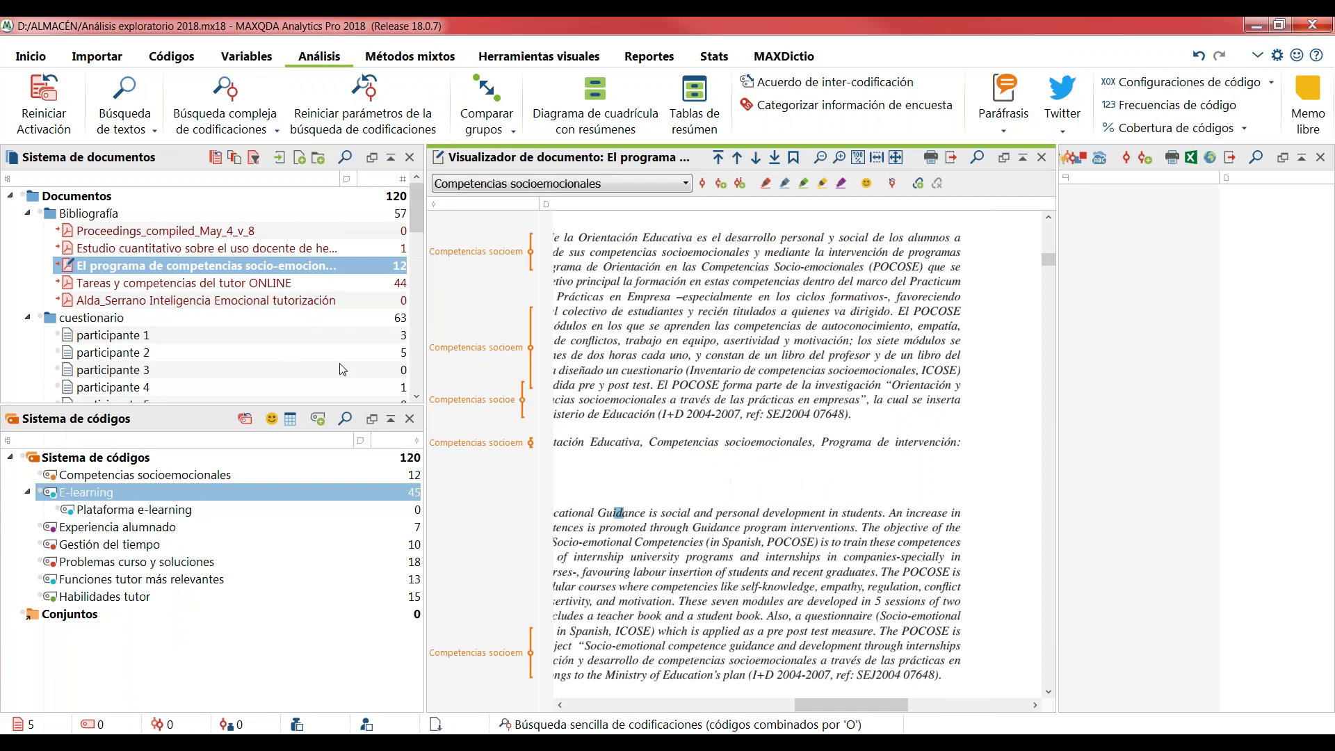
# - Examine the Competencias socioemocionales codings in the abstract of the "El programa de competencias socio-emocionales" document
pyautogui.click(498, 352)
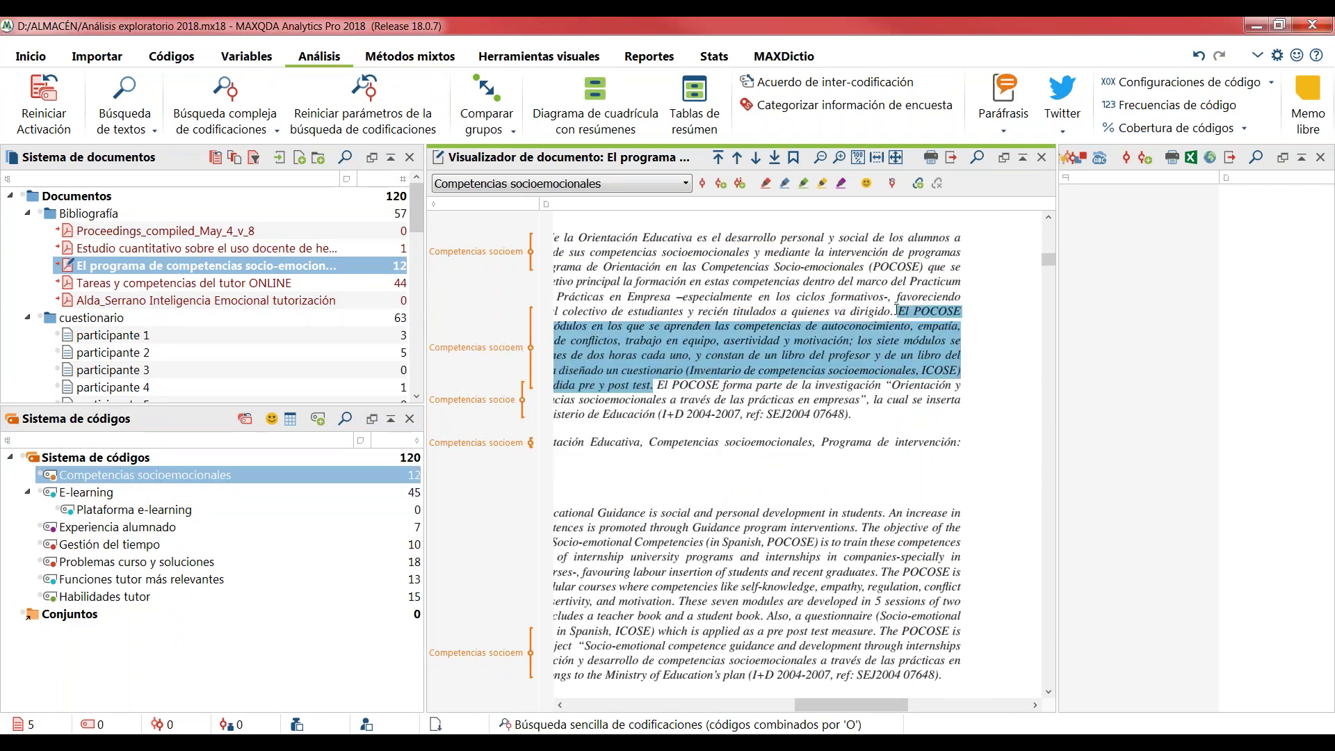
pyautogui.click(475, 251)
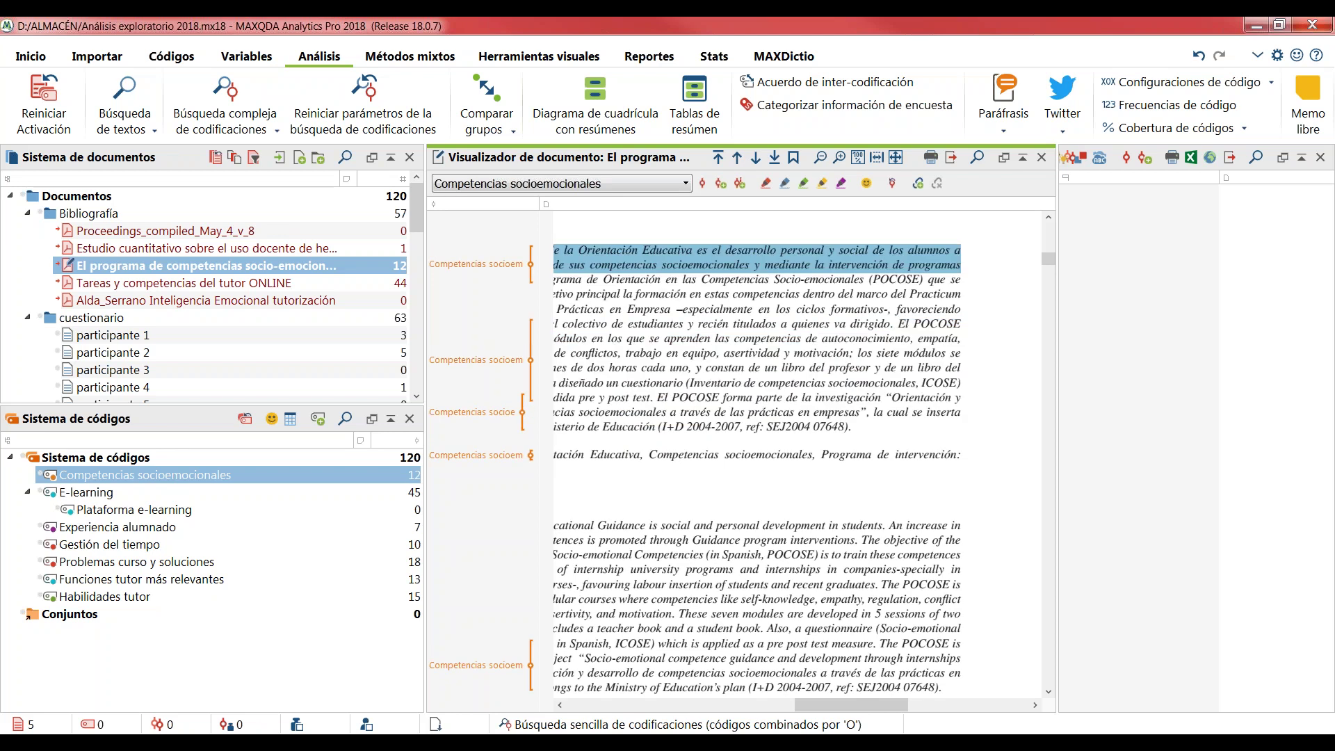
pyautogui.moveTo(803, 703); pyautogui.dragTo(699, 707)
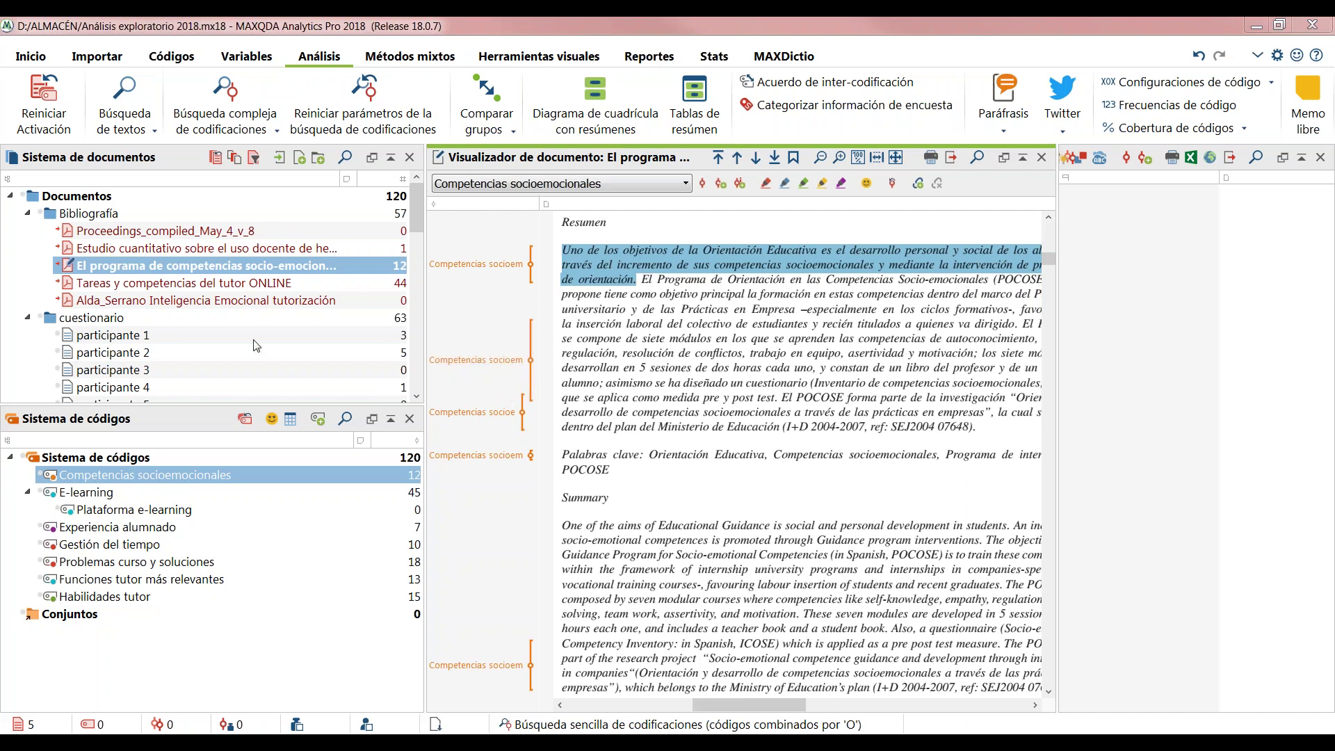
# - Add "conflicto" as a second term alongside "competencias socioemocionales" in the text search
pyautogui.click(120, 102)
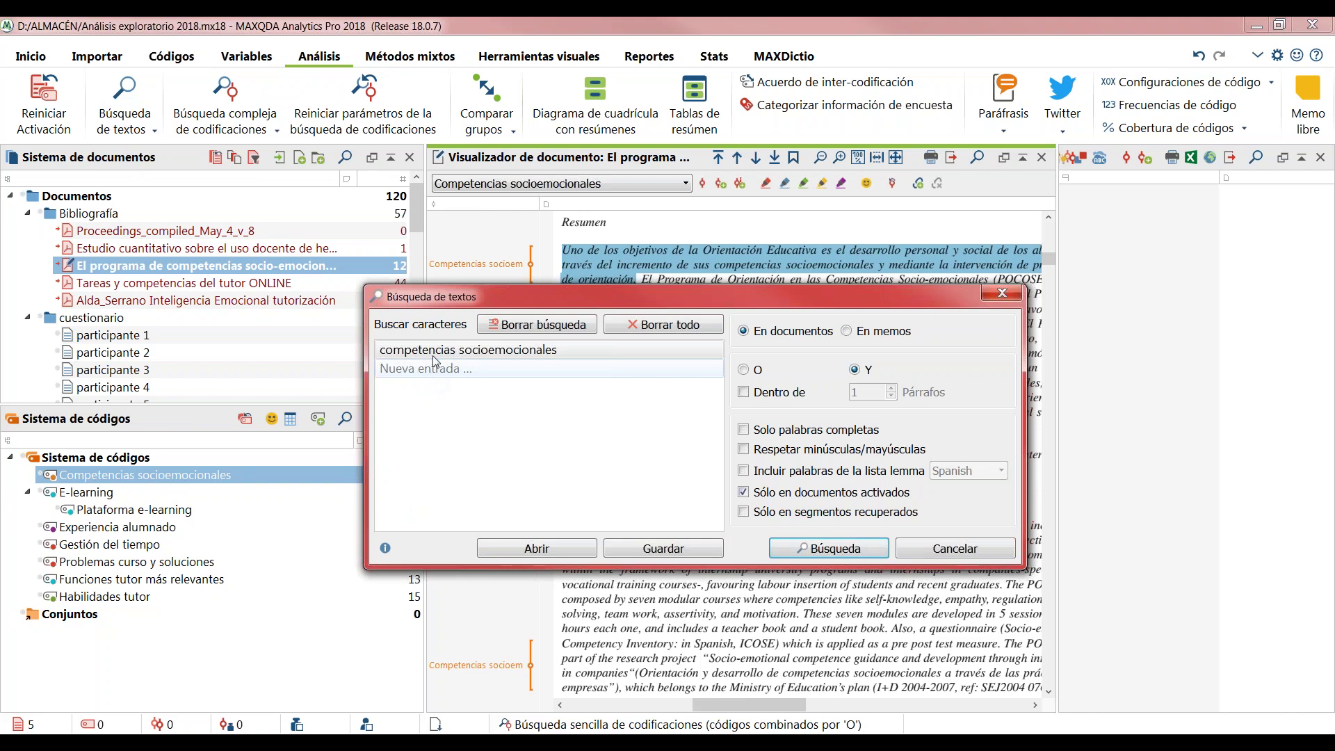
pyautogui.moveTo(434, 353)
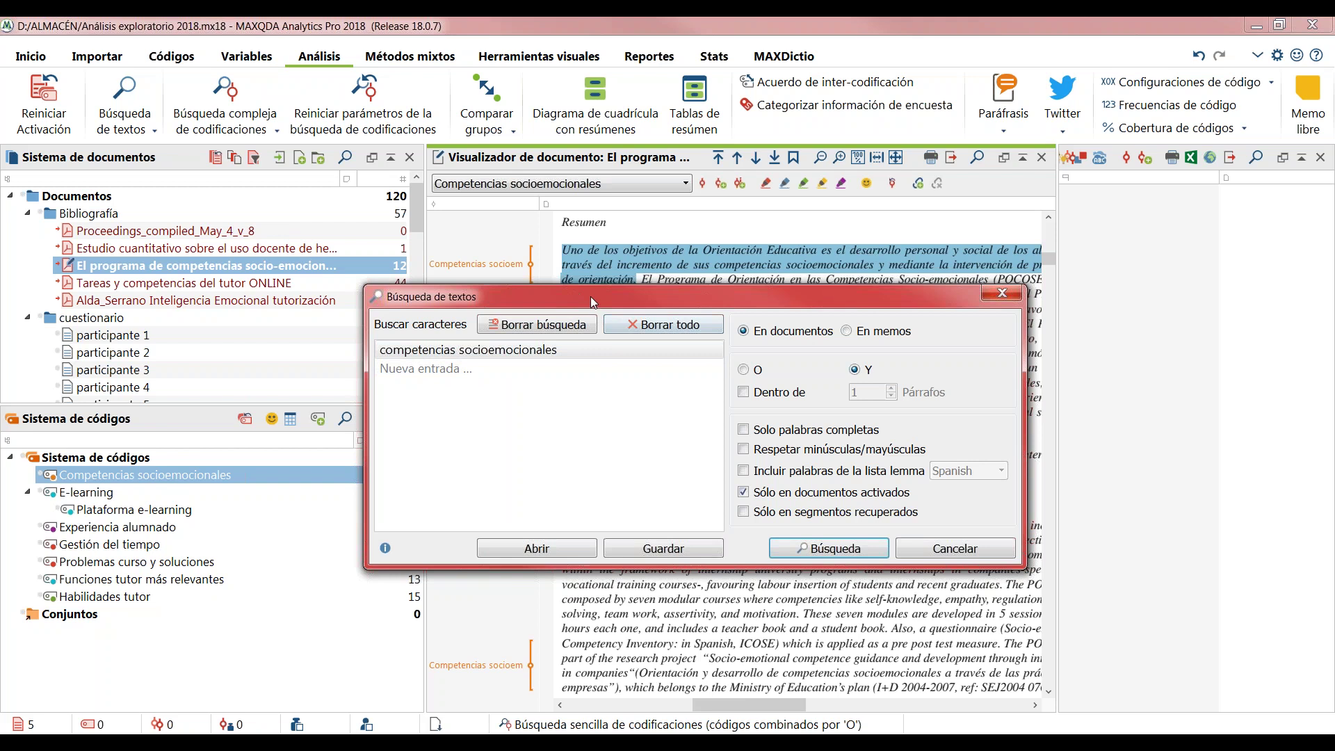
pyautogui.click(438, 370)
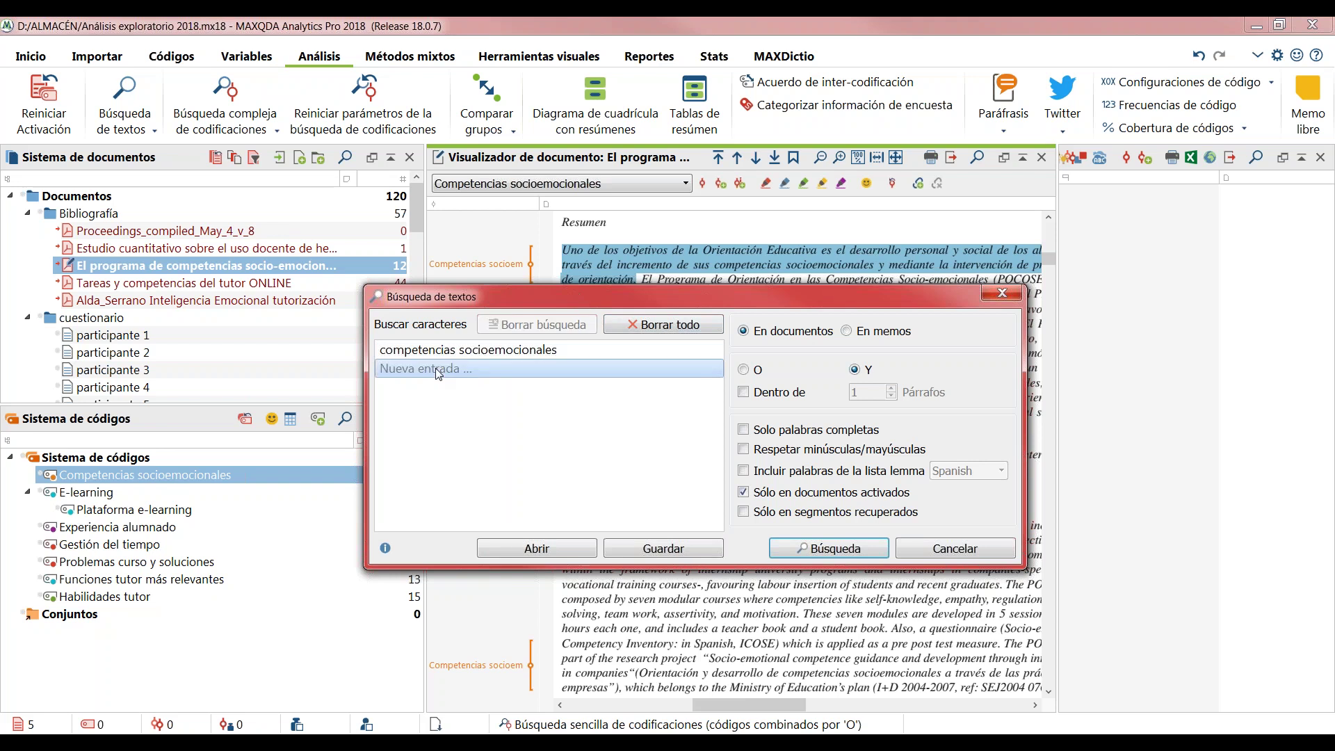
pyautogui.click(436, 369)
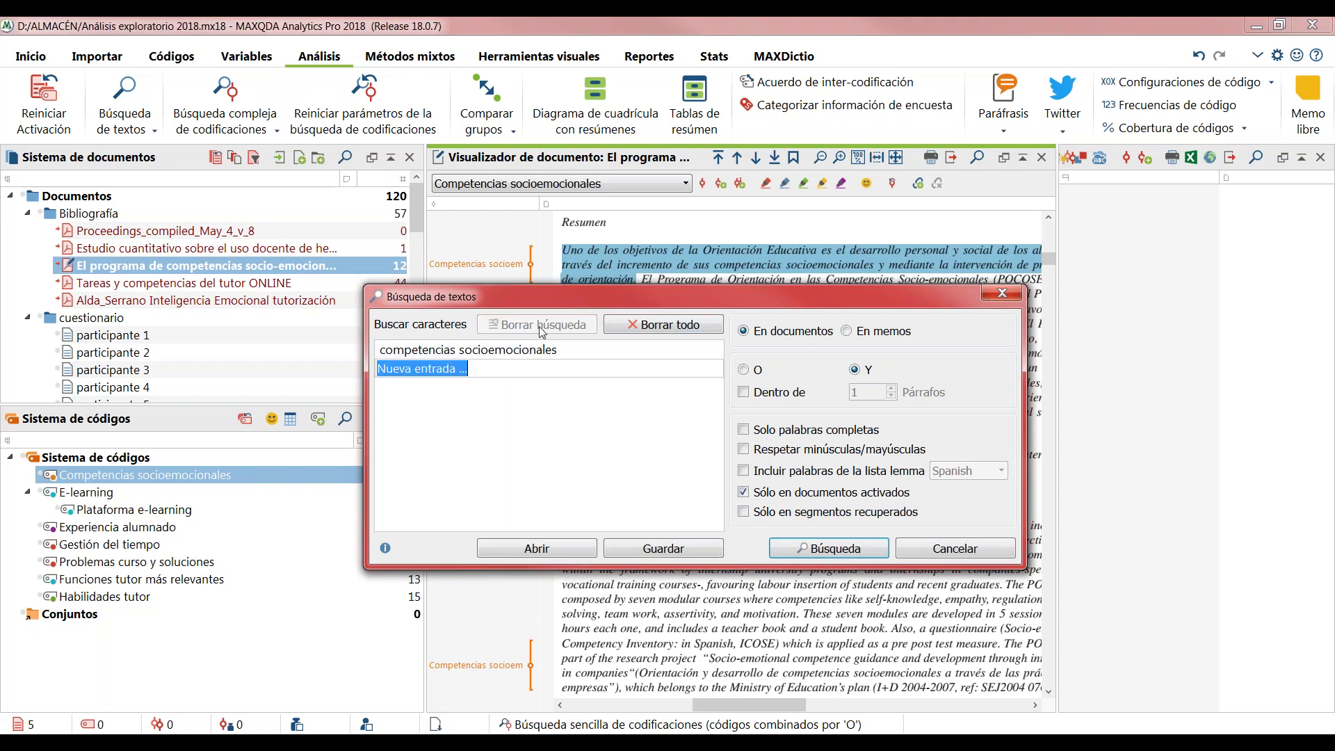
pyautogui.write('conflicto')
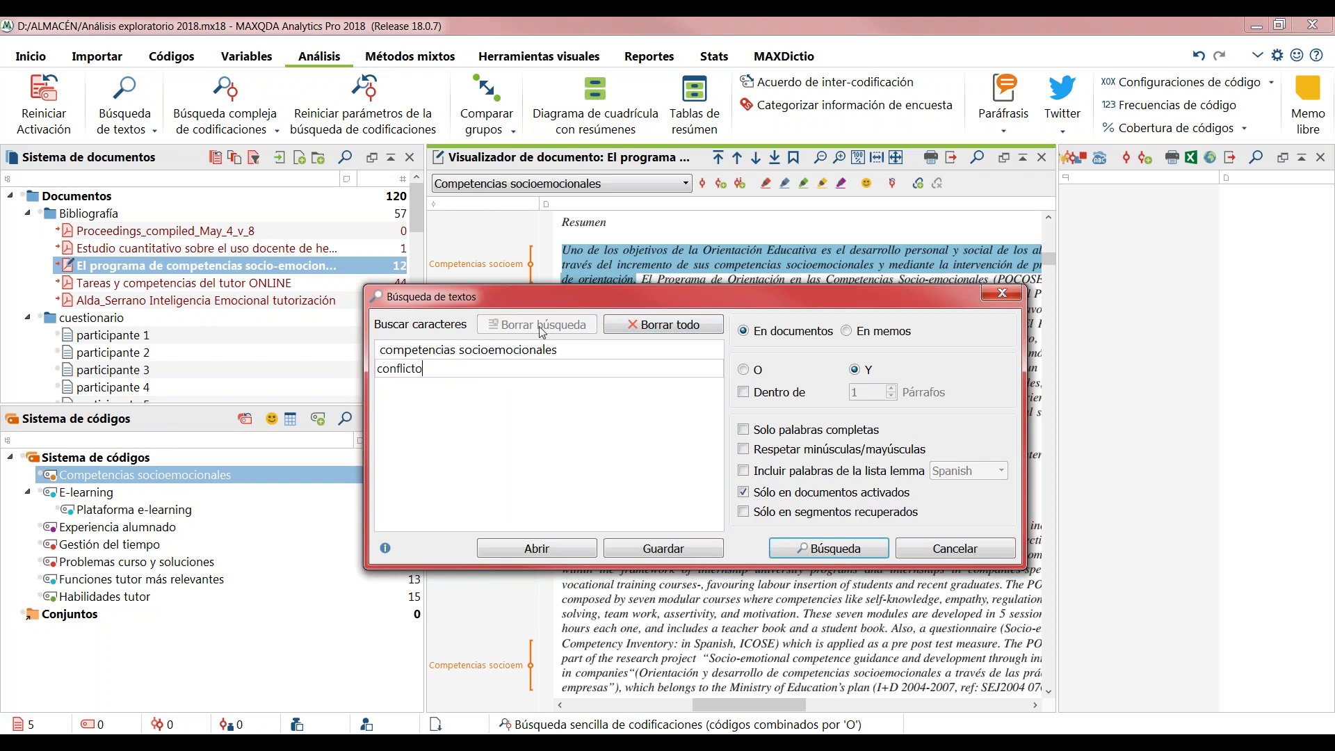
pyautogui.click(520, 416)
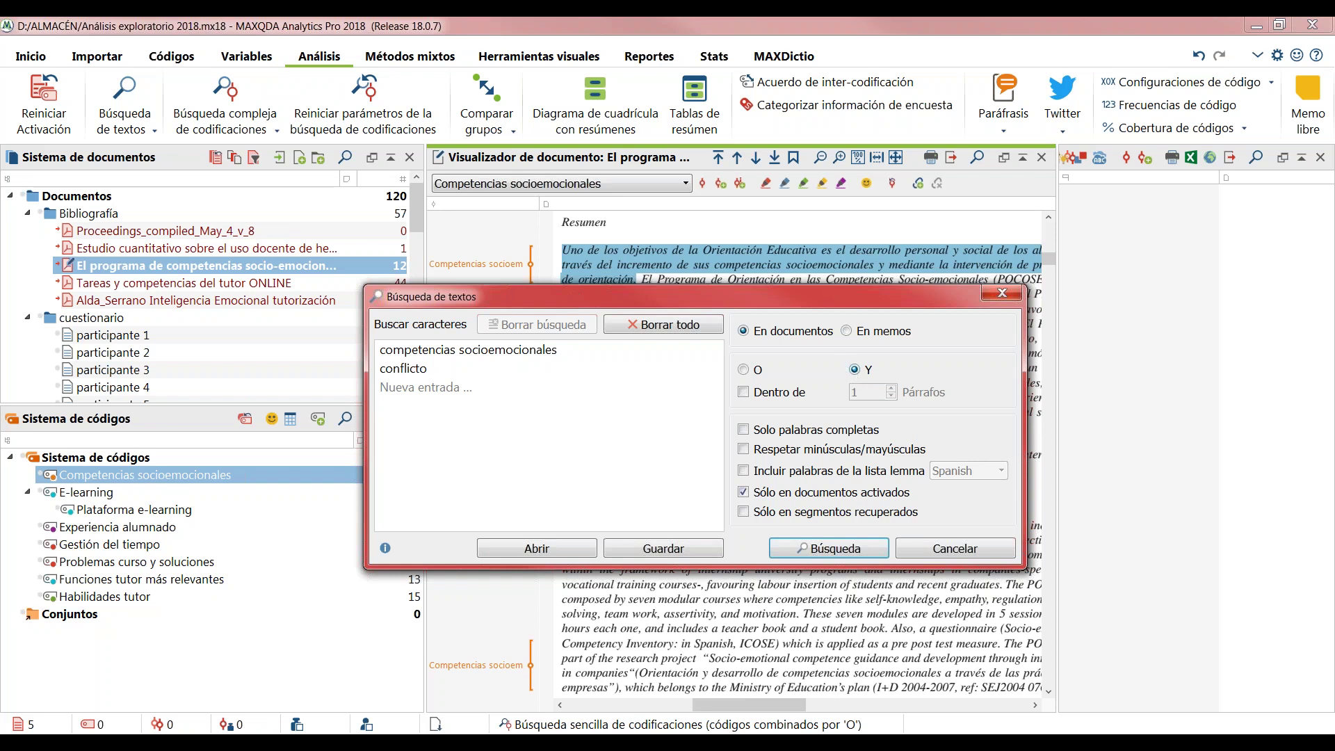
pyautogui.press('Return')
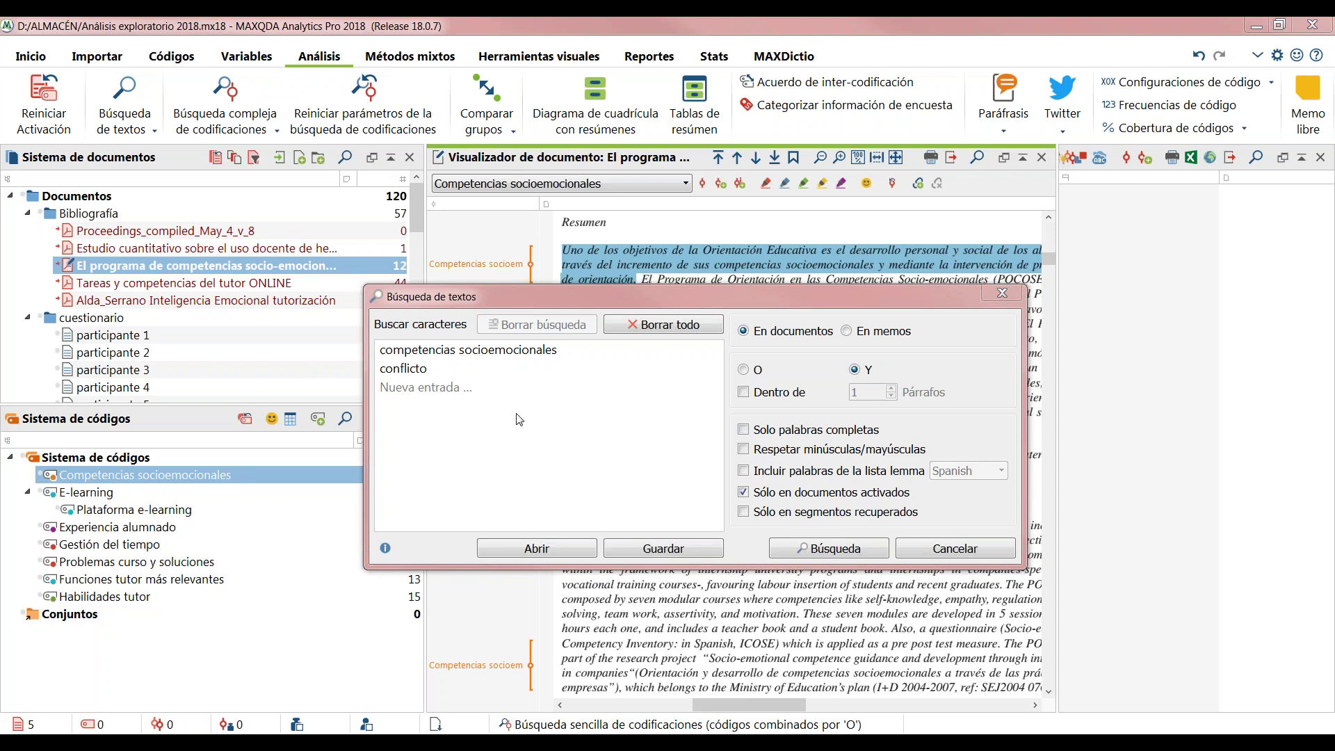
# - Search the activated documents for both terms occurring together within 1 paragraph, and close the results window
pyautogui.click(745, 371)
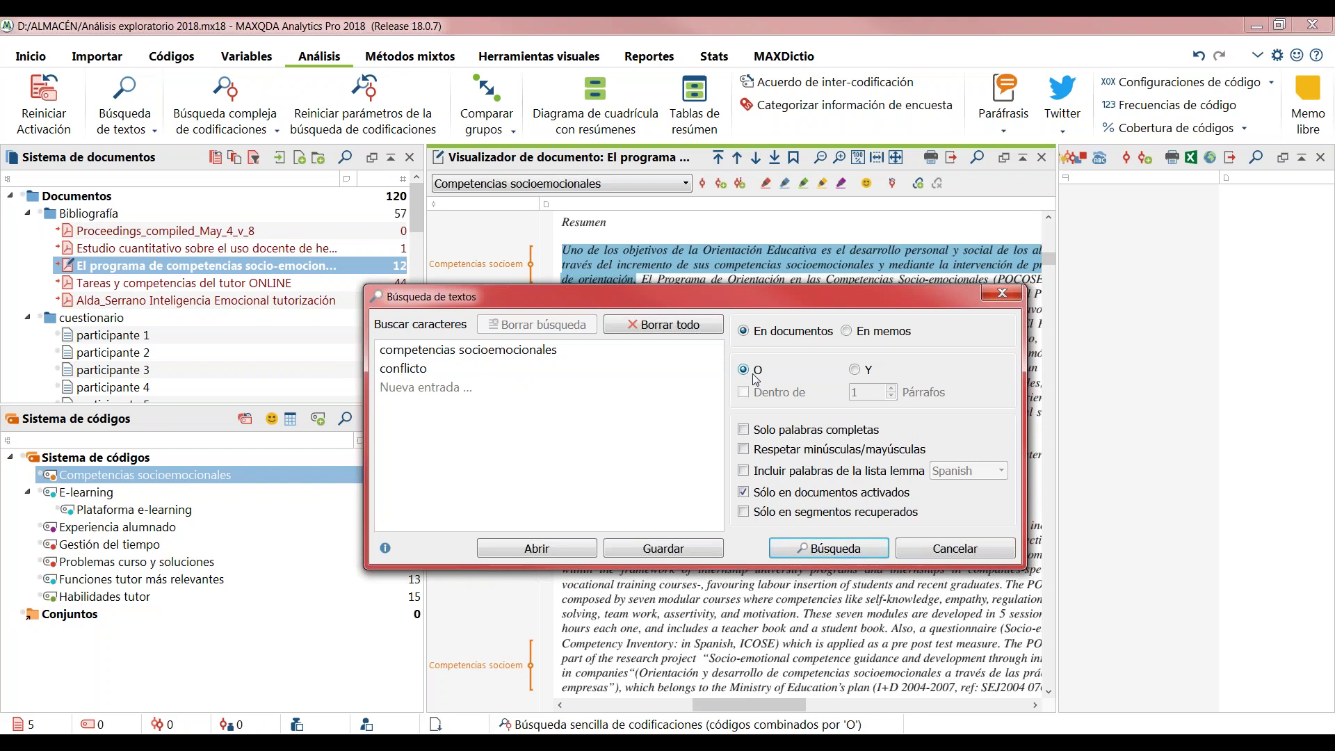
pyautogui.click(853, 369)
pyautogui.click(743, 392)
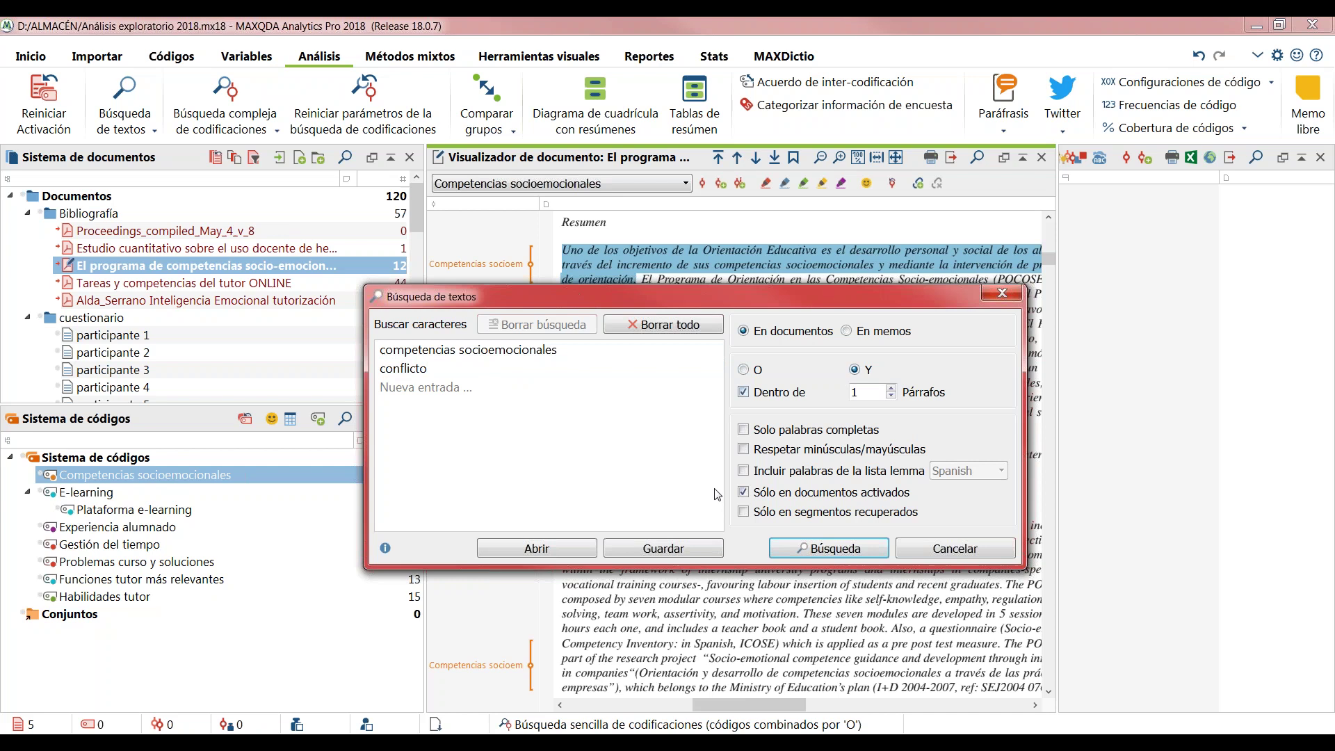
pyautogui.click(855, 549)
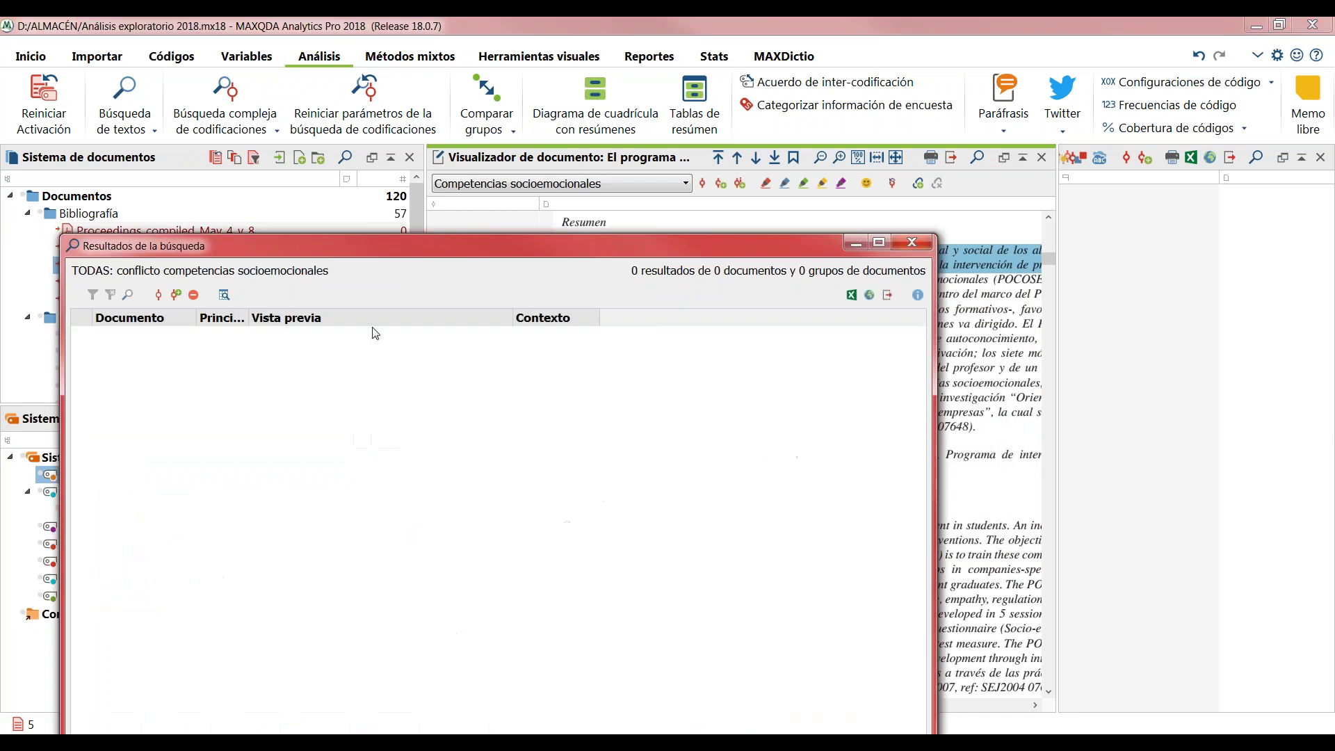
pyautogui.click(907, 248)
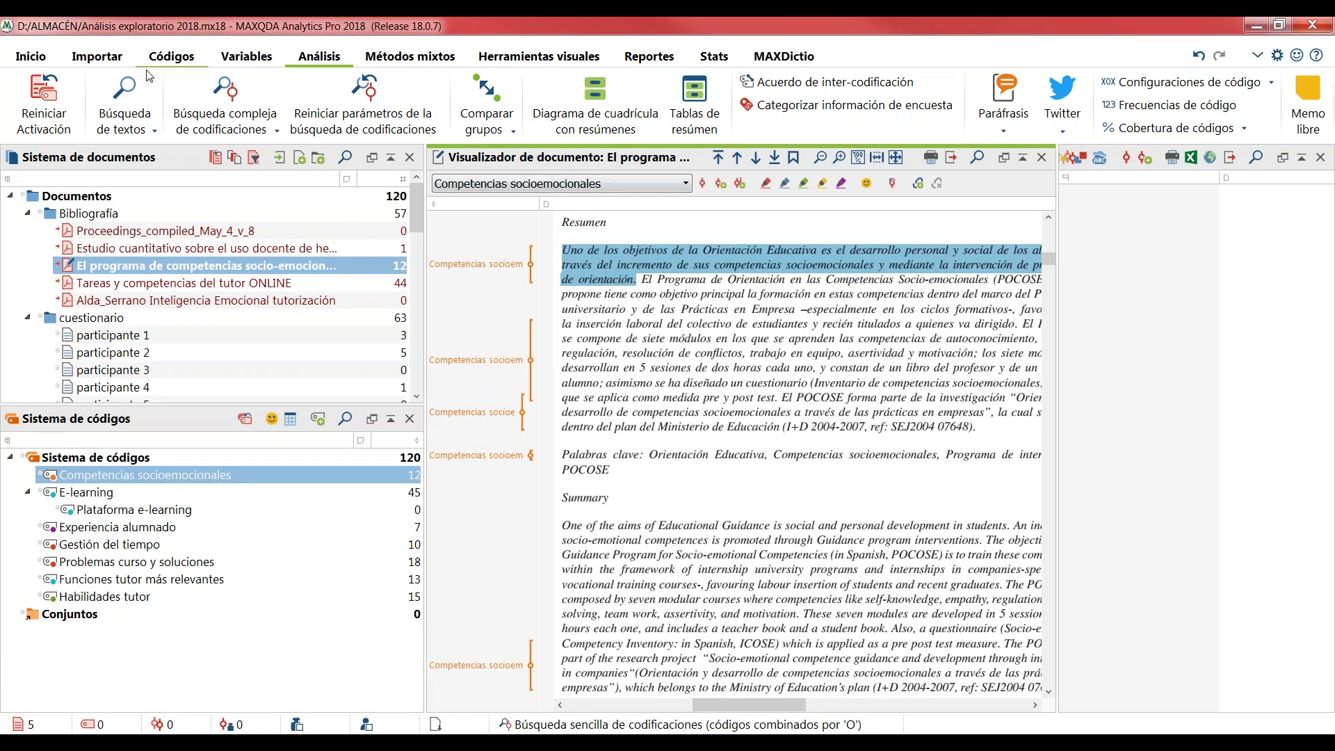
# - Repeat the combined text search with the distance between both terms set to 3 paragraphs, and close the results window
pyautogui.click(131, 84)
pyautogui.click(900, 408)
pyautogui.click(830, 567)
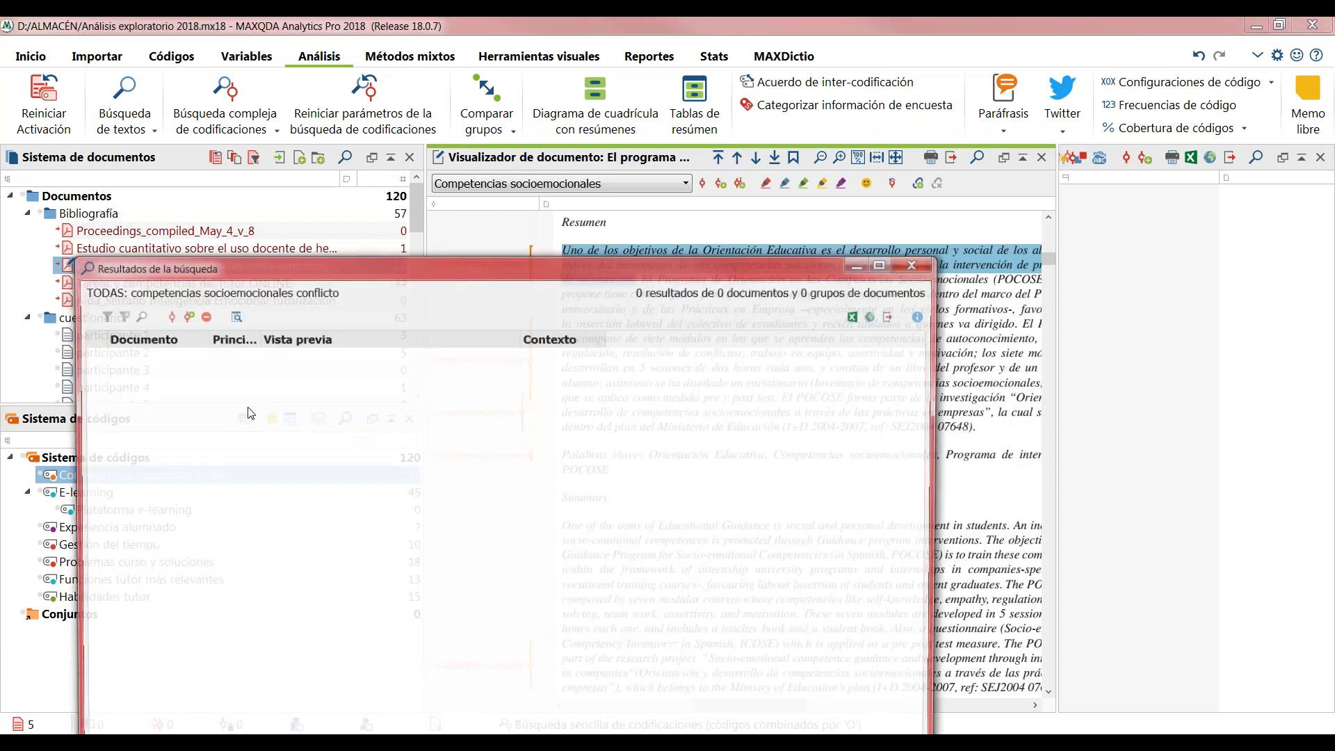
pyautogui.click(919, 262)
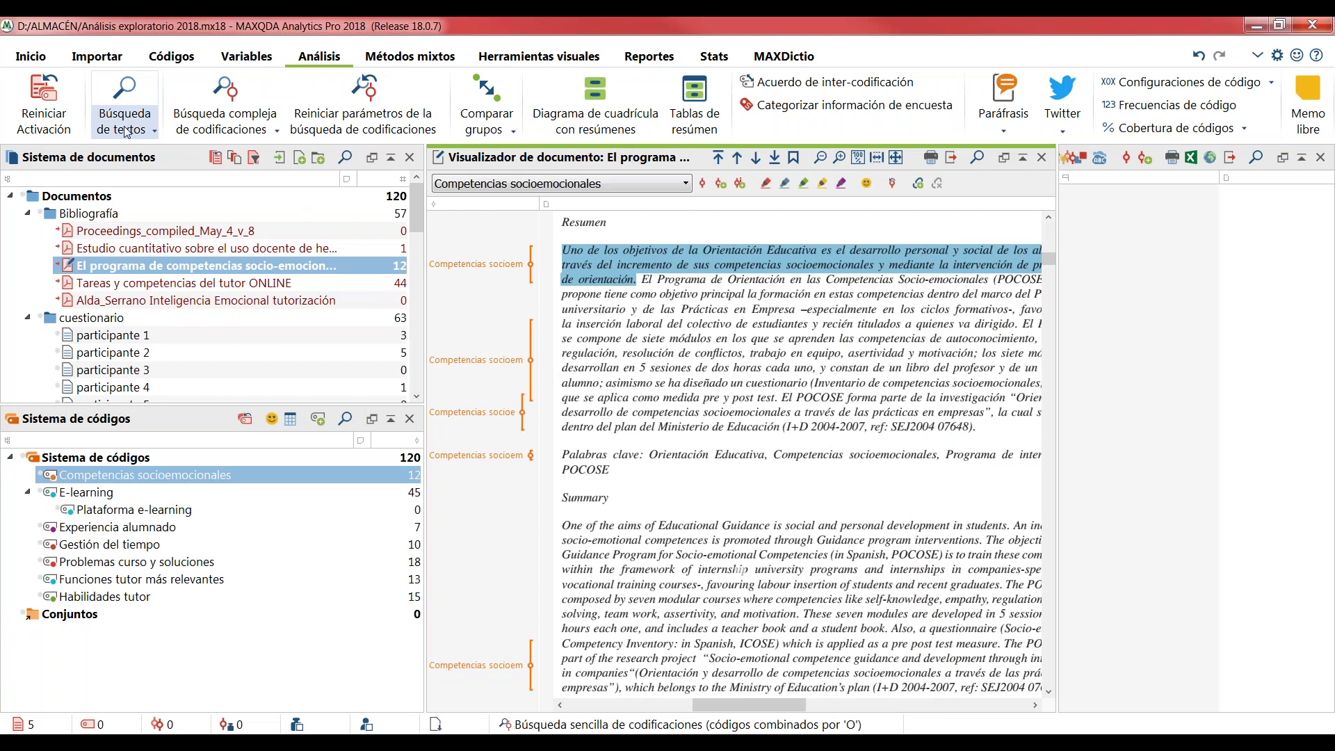
# - Remove "competencias socioemocionales" from the text search and search the activated documents for "conflicto" alone
pyautogui.click(144, 86)
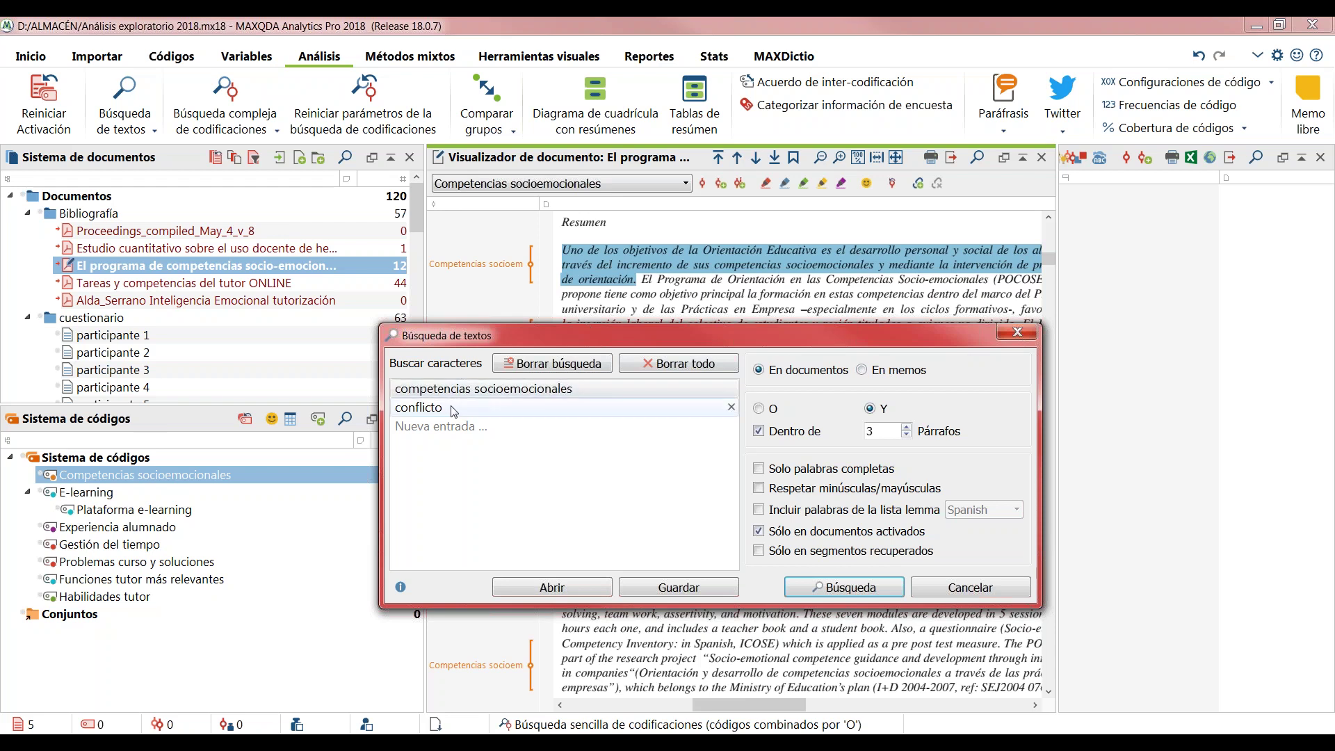
pyautogui.click(570, 388)
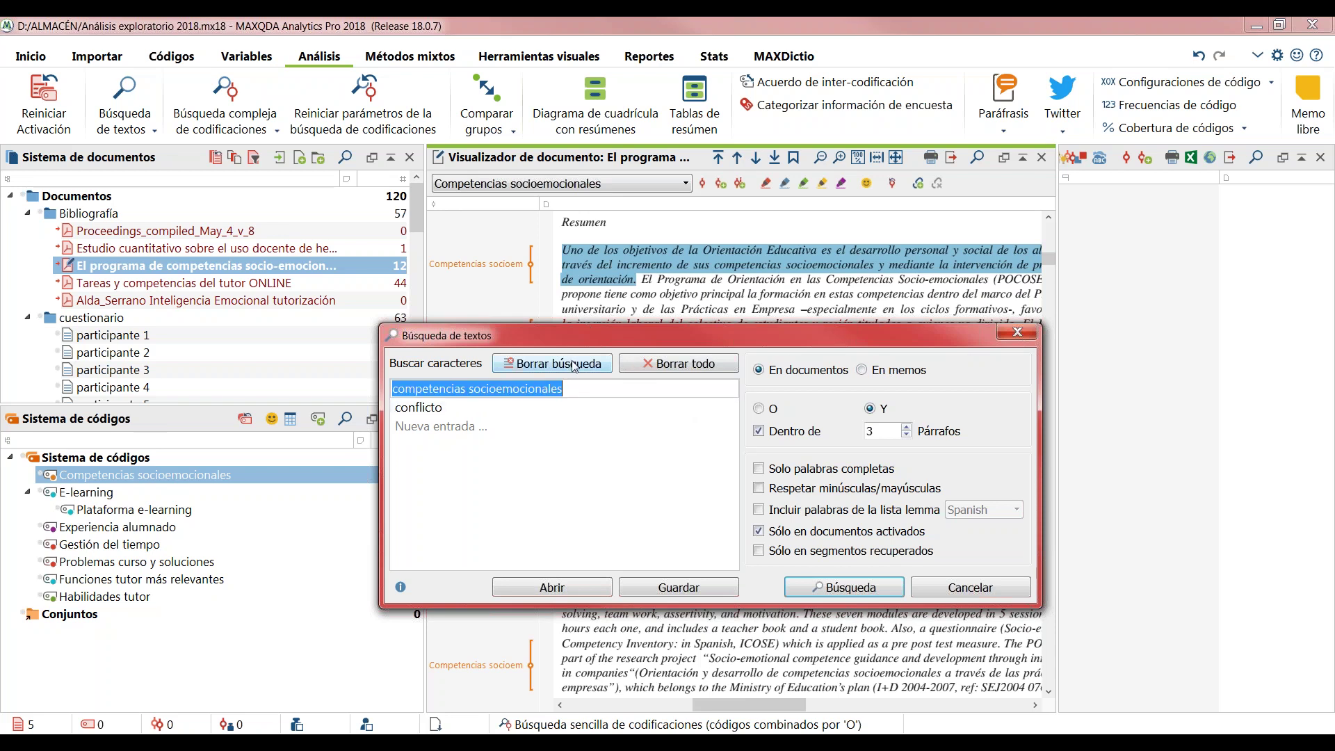
pyautogui.press('Delete')
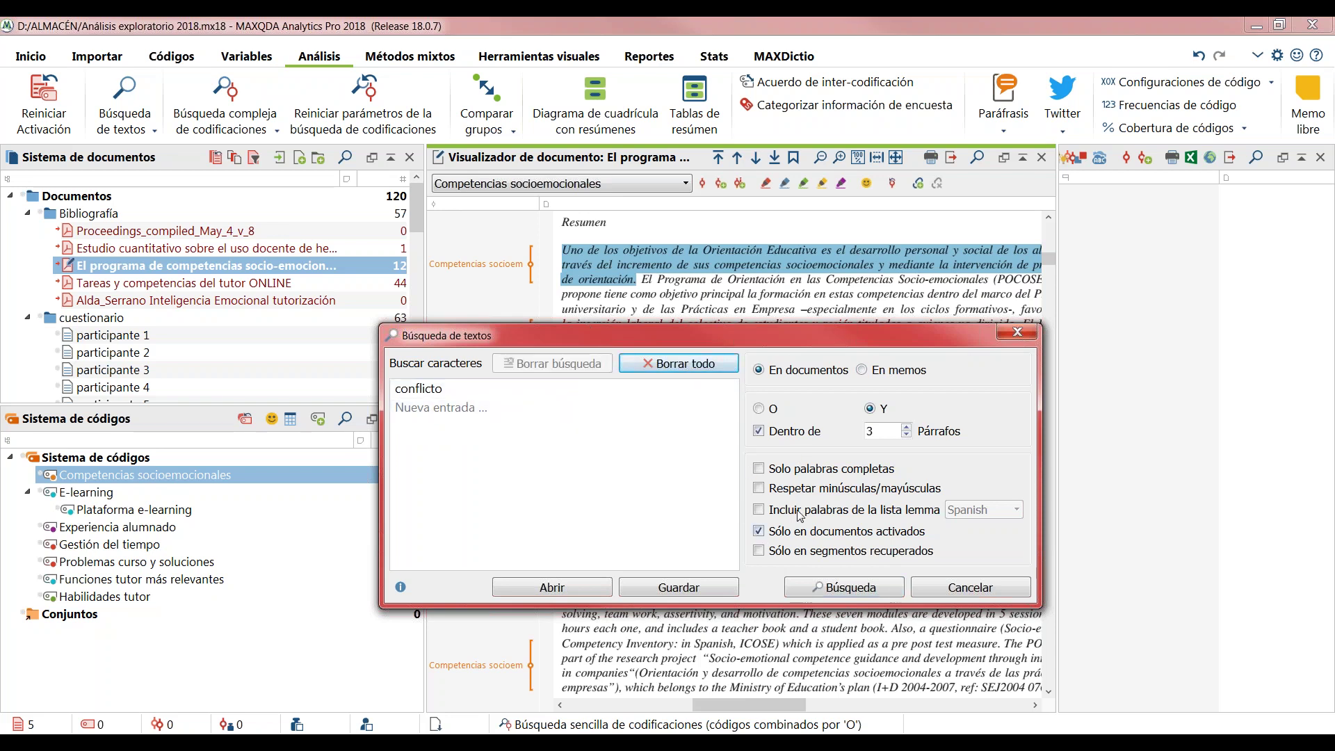
pyautogui.click(815, 588)
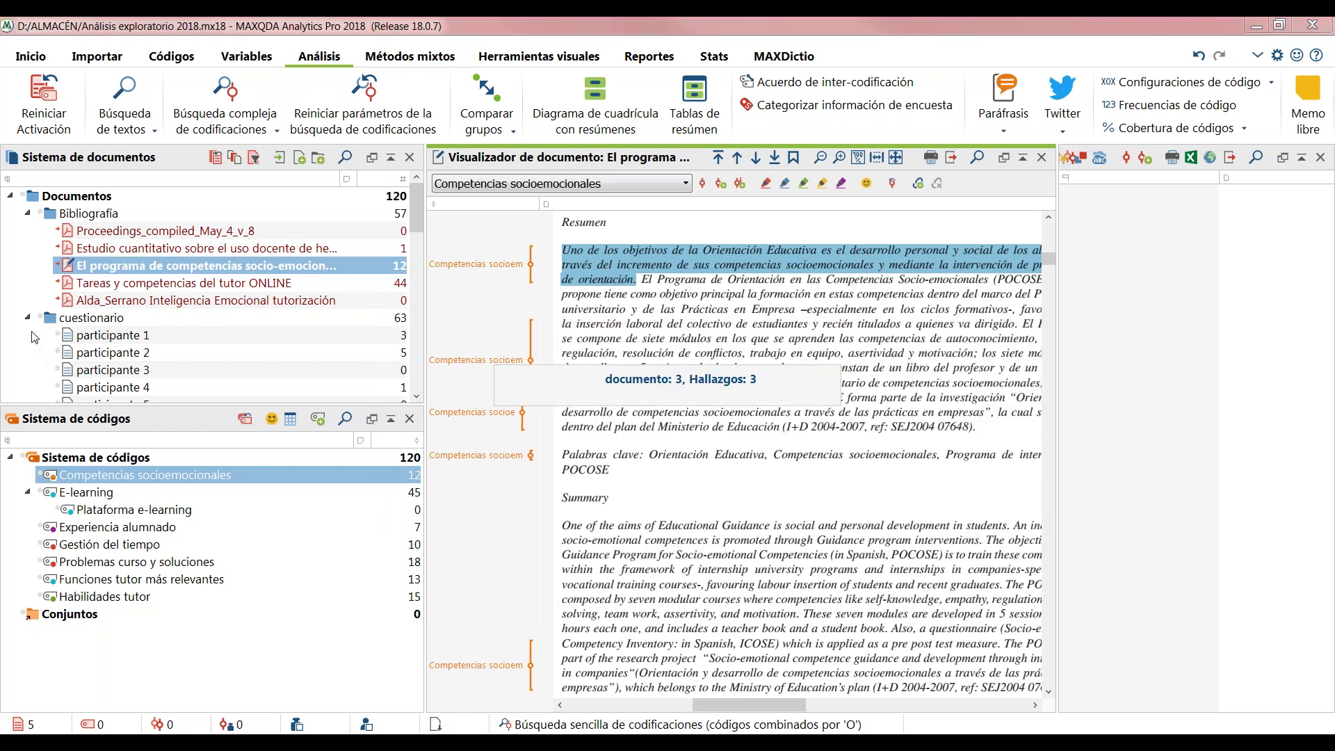
pyautogui.moveTo(438, 287); pyautogui.dragTo(438, 239)
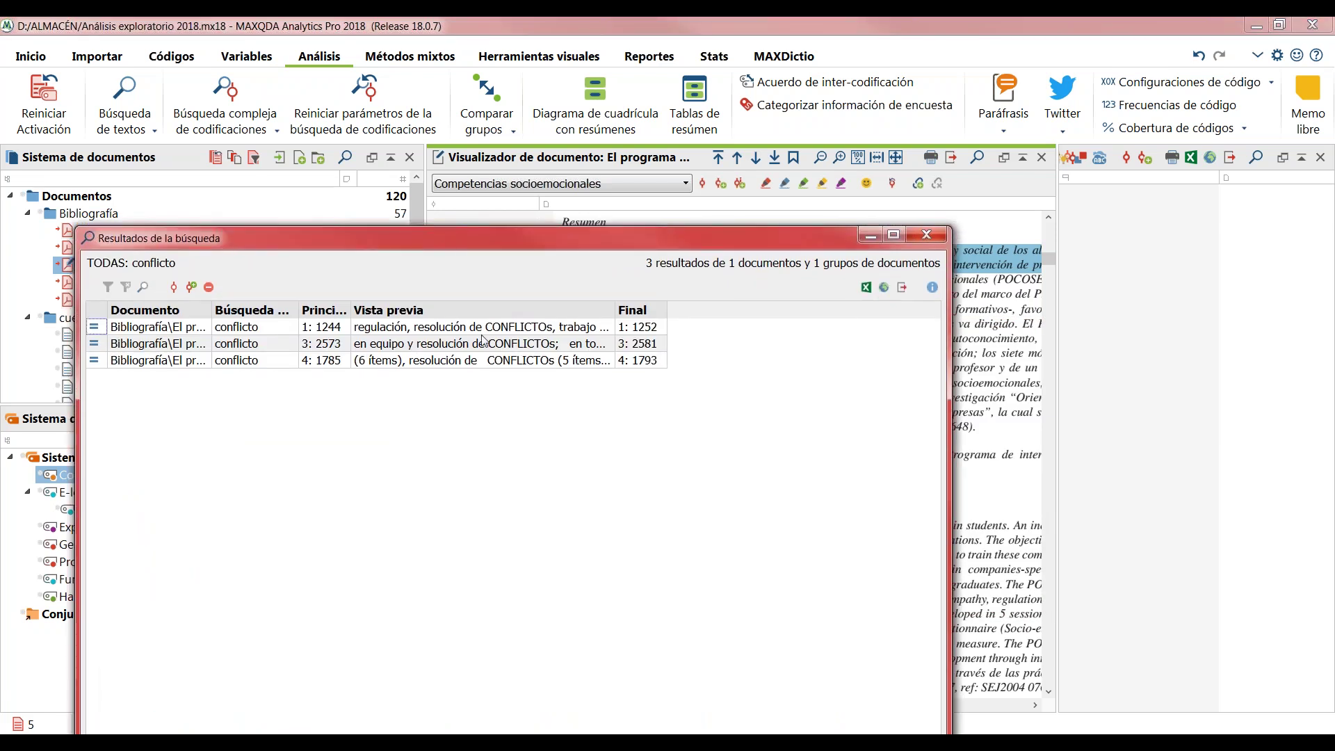
pyautogui.click(174, 287)
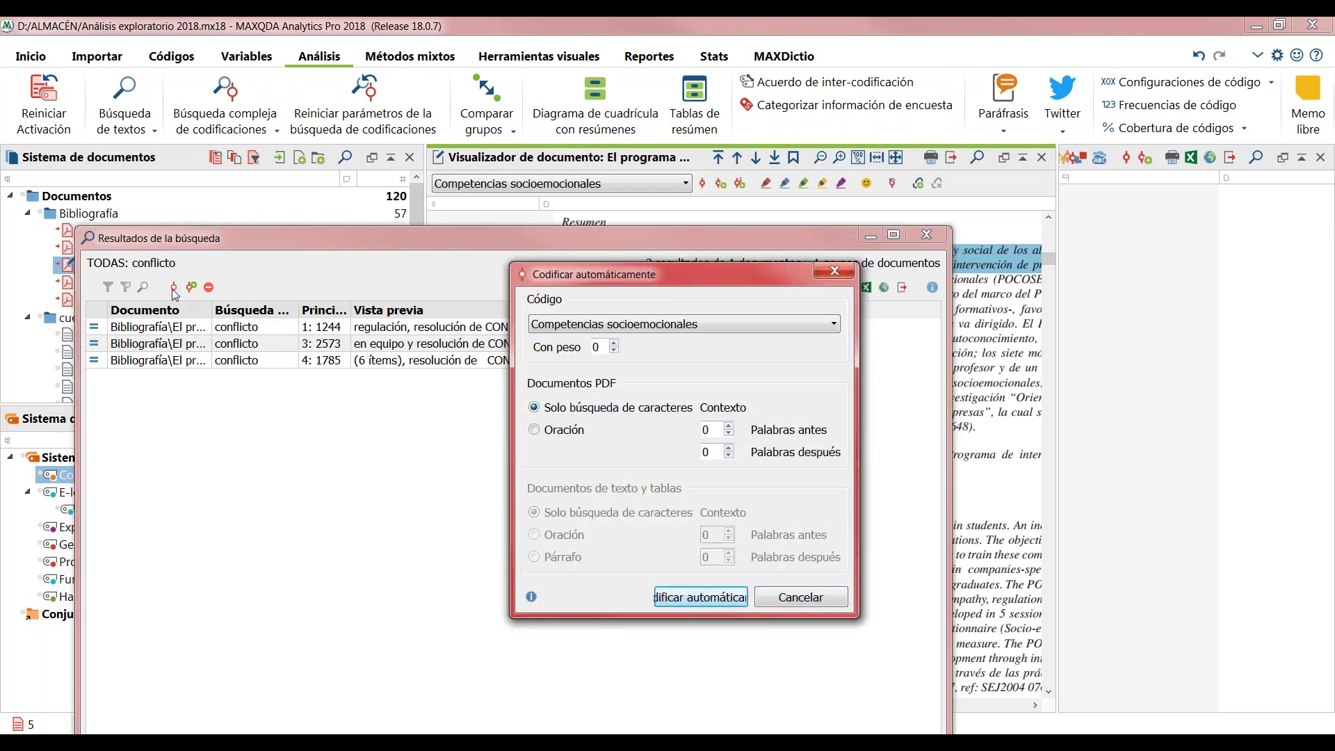
pyautogui.click(794, 326)
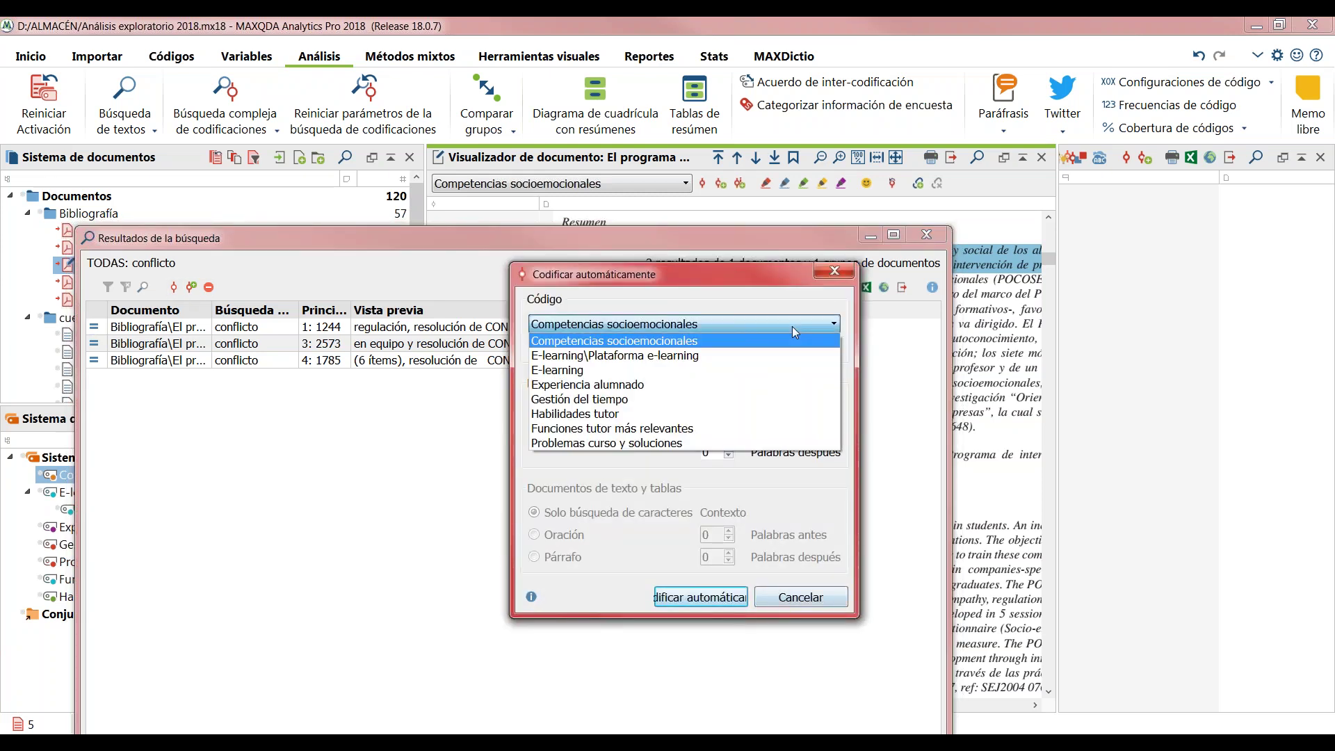
pyautogui.click(793, 328)
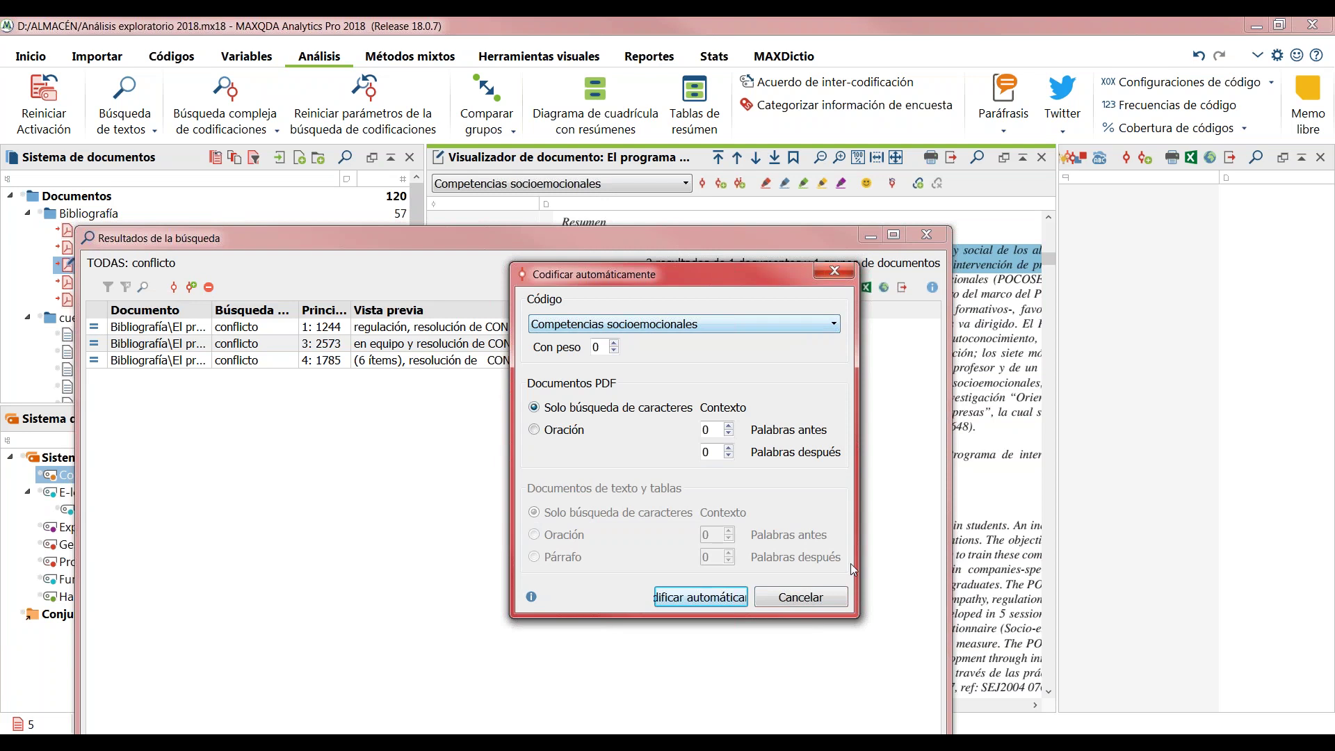
pyautogui.click(700, 596)
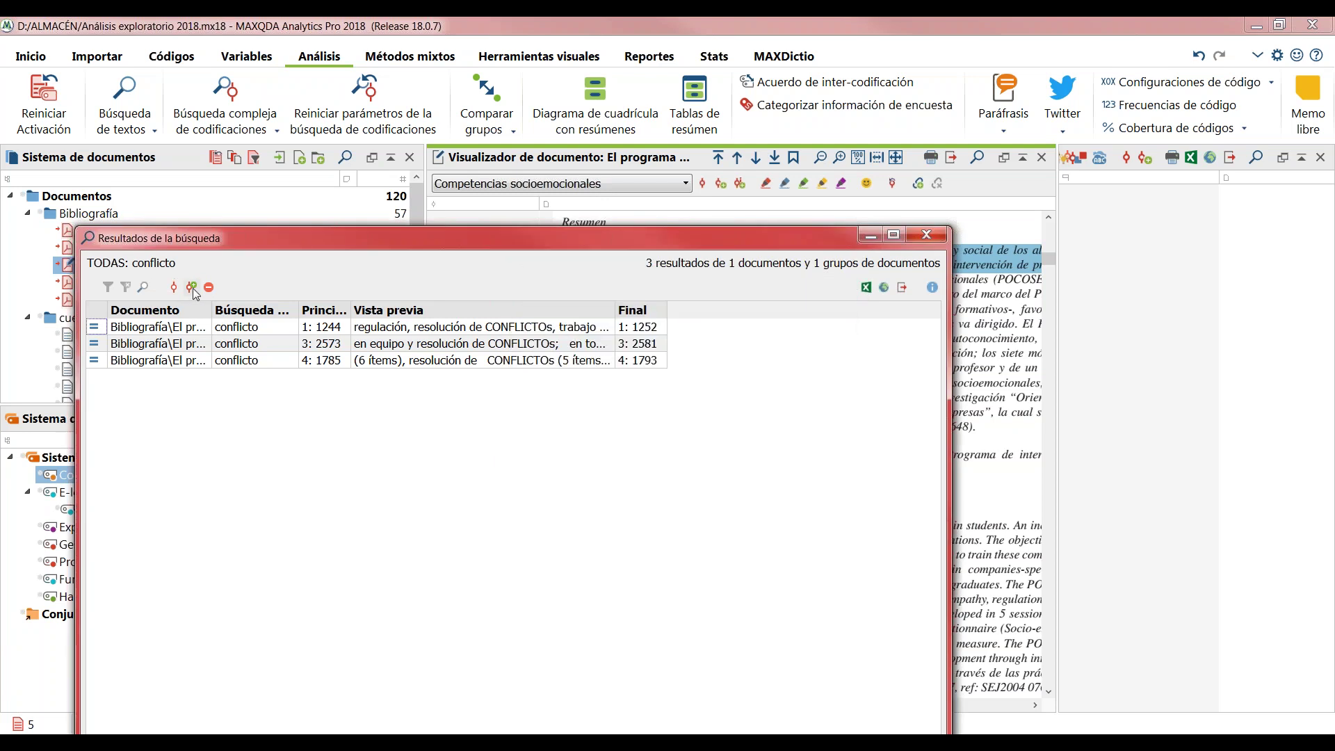
# - Create a red code named "Conflicto" for autocoding the search results
pyautogui.click(192, 287)
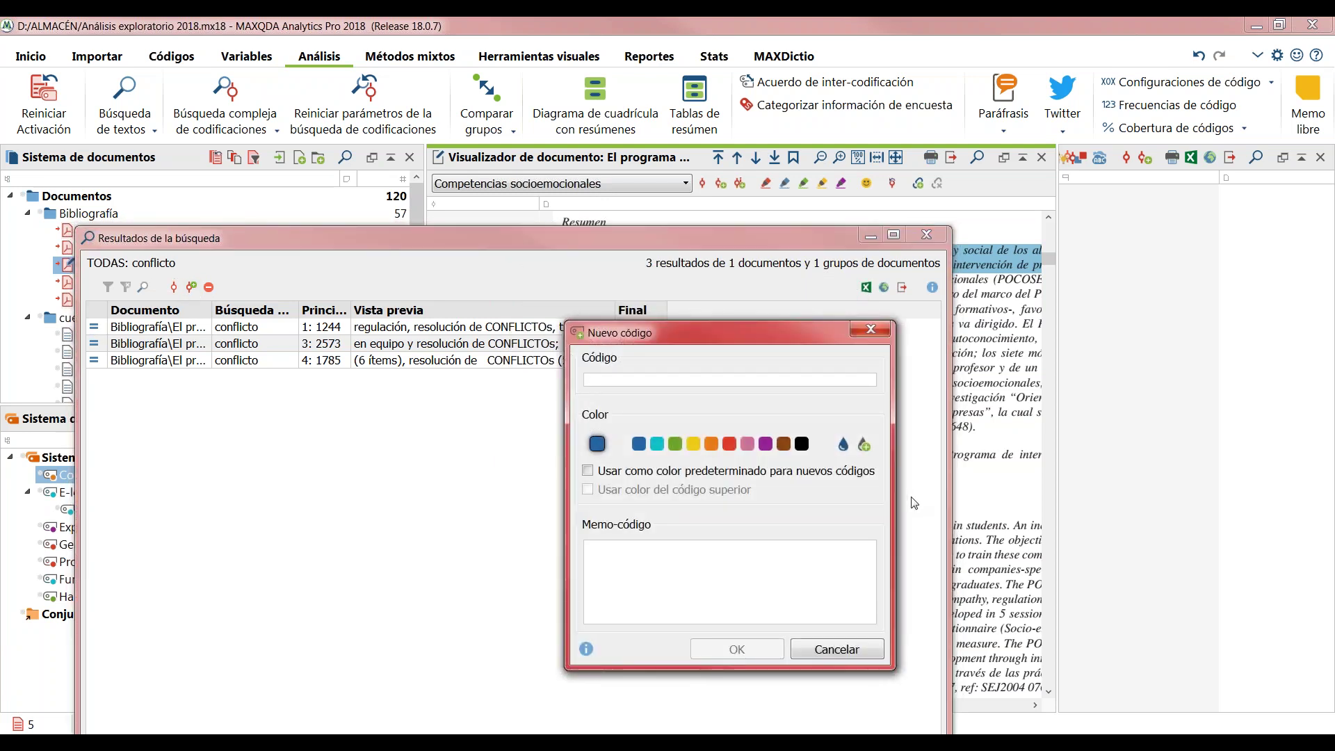
pyautogui.write('Conflicto')
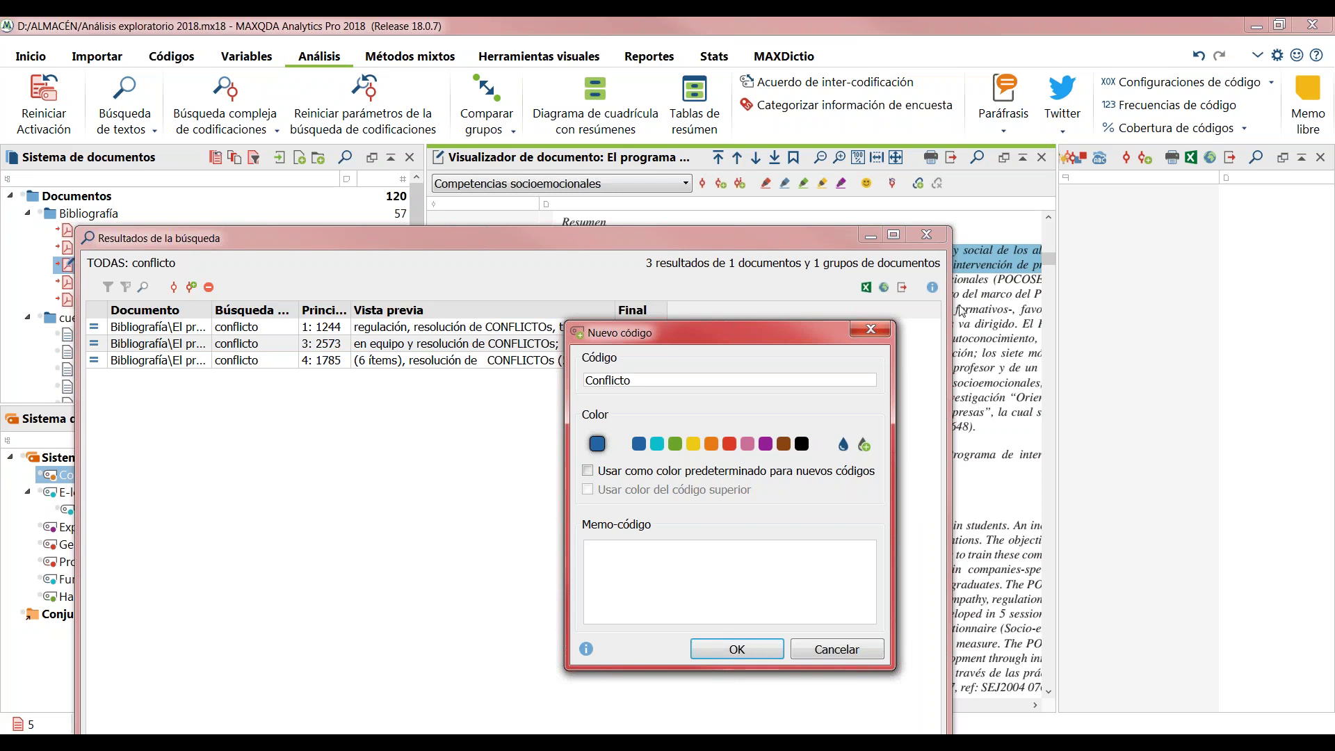
pyautogui.click(729, 443)
pyautogui.click(726, 649)
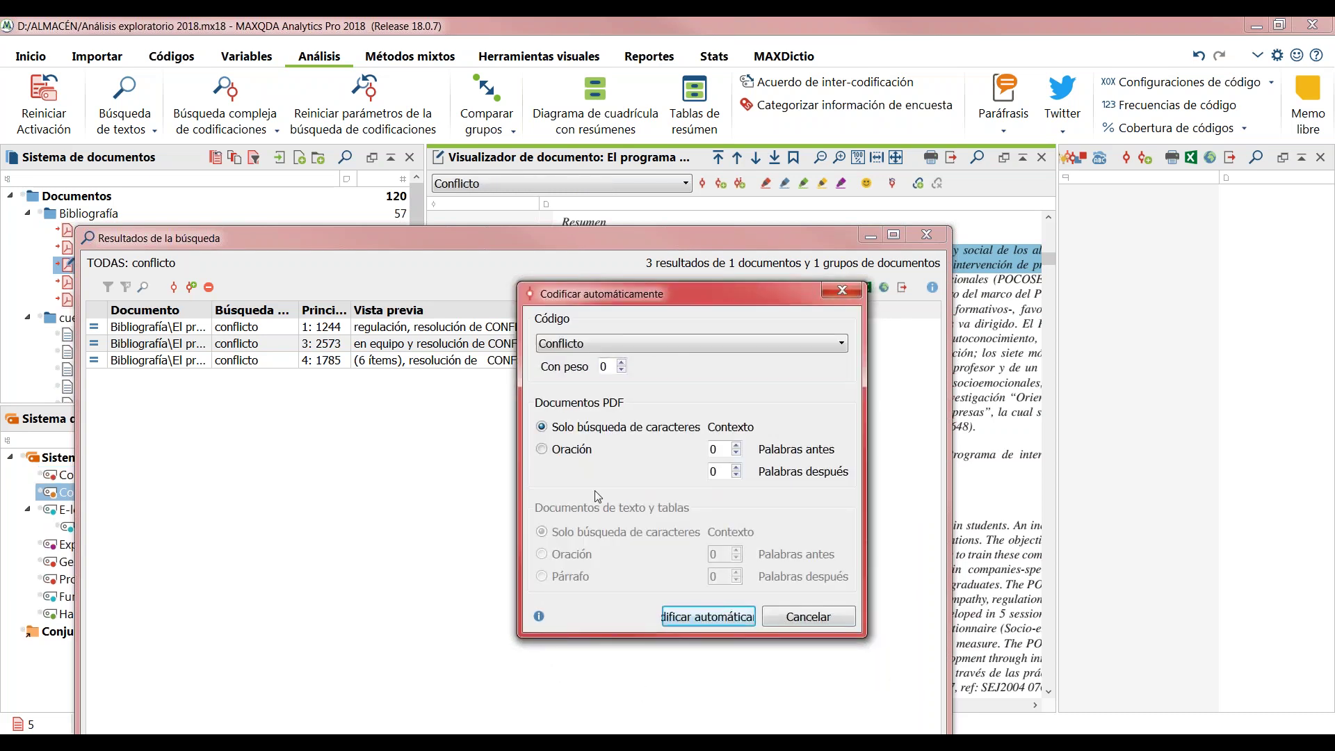
# - Autocode the search results with Conflicto, using the Oración unit for PDF documents, and close the results window
pyautogui.click(543, 449)
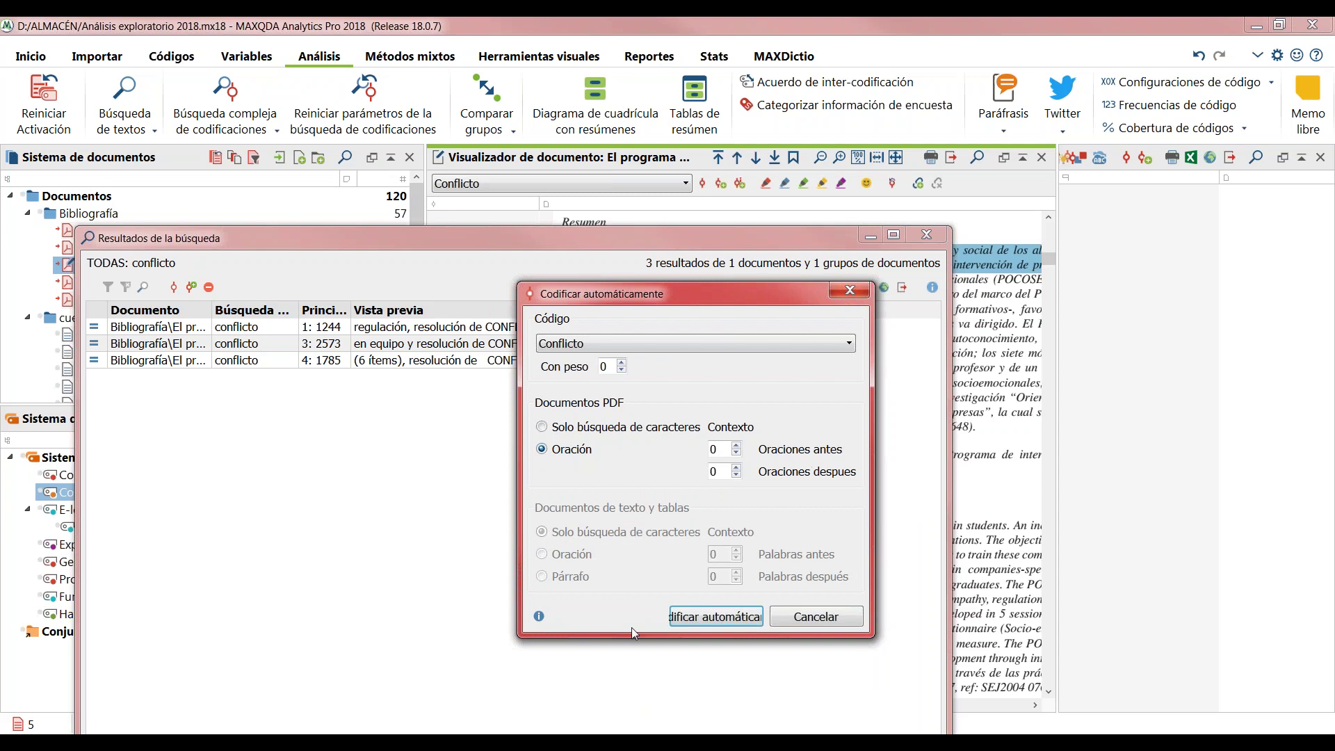
pyautogui.click(695, 617)
pyautogui.click(741, 459)
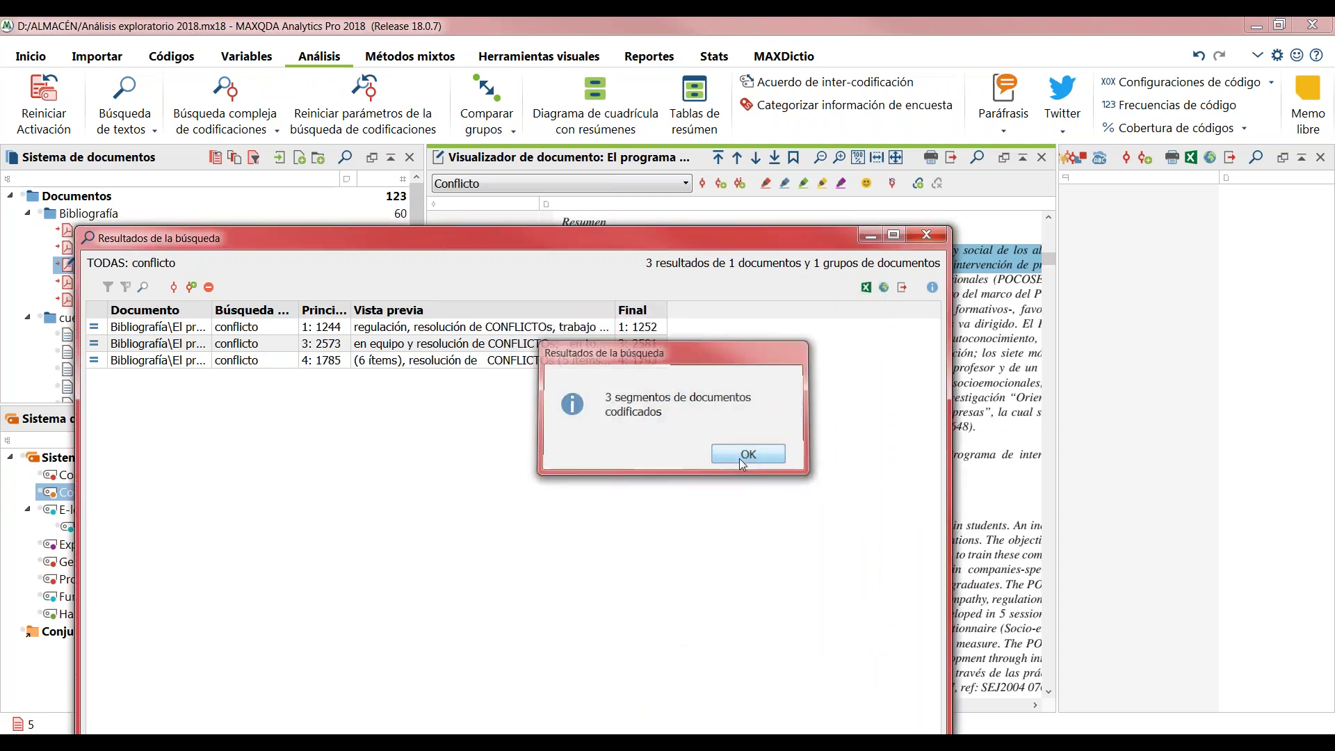
pyautogui.click(924, 236)
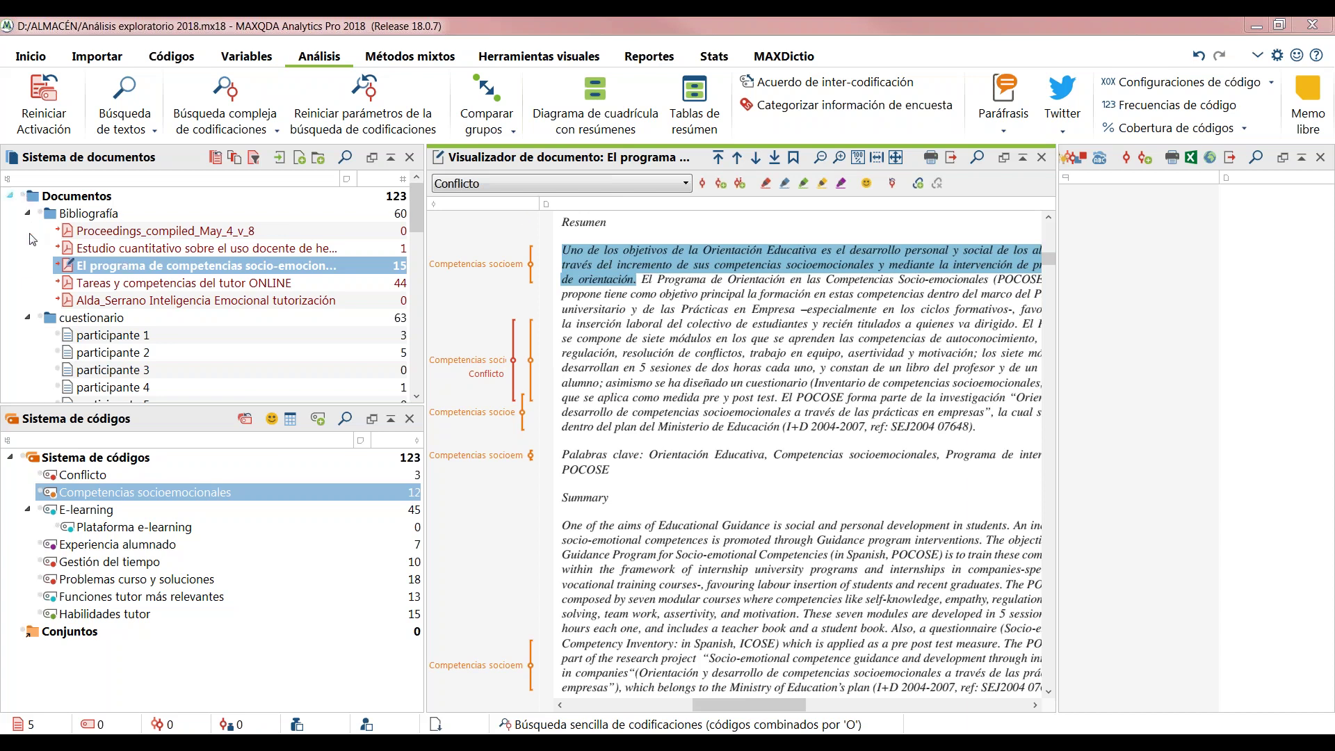
# - Generate a MAXDictio word frequency list for the activated documents with the standard exclusion list and Spanish lemmatization, and examine terms such as competencia and aprendizaje
pyautogui.click(784, 56)
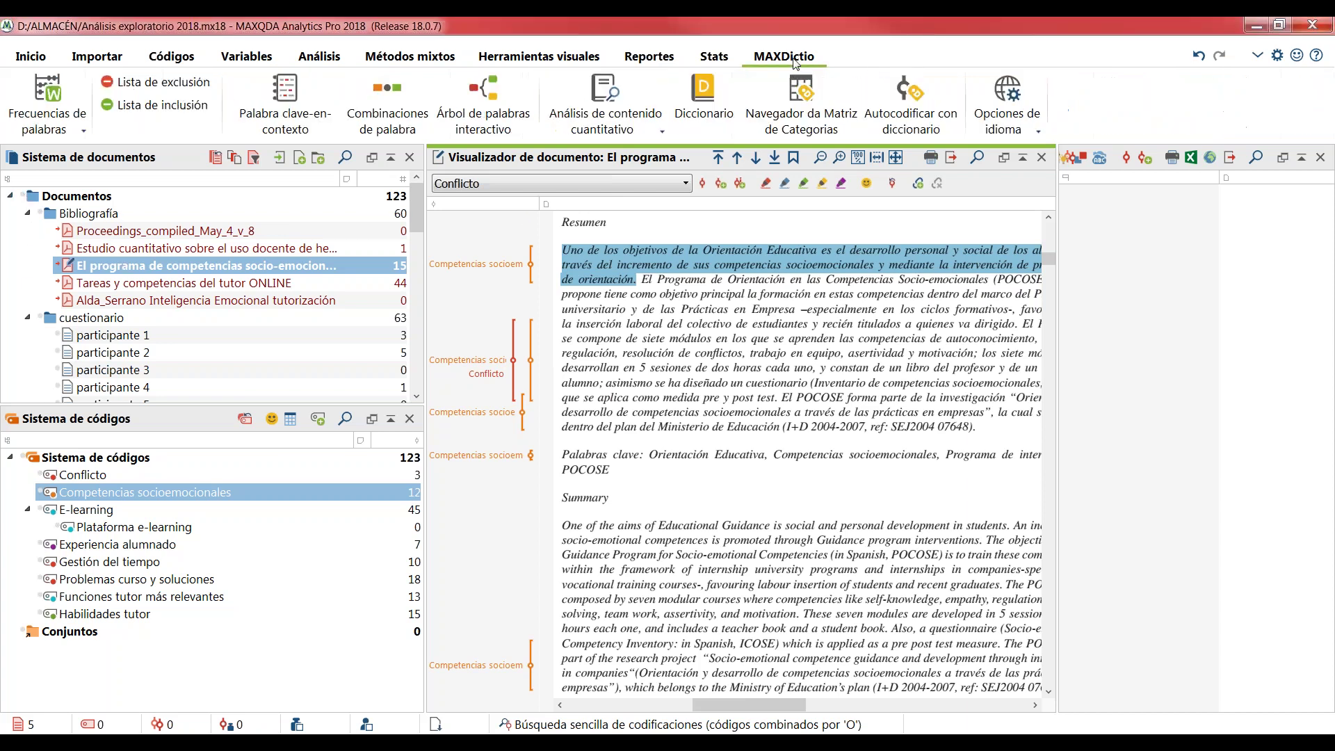
pyautogui.click(49, 87)
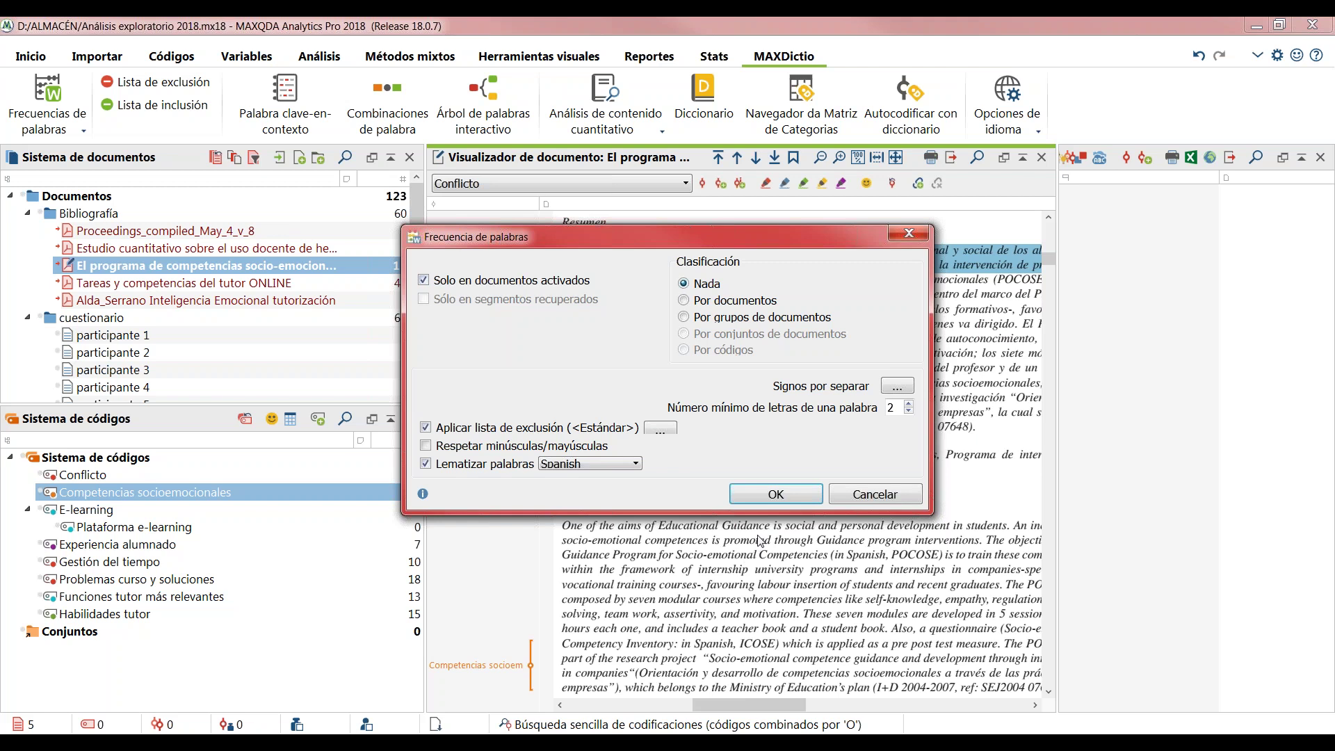
pyautogui.click(774, 500)
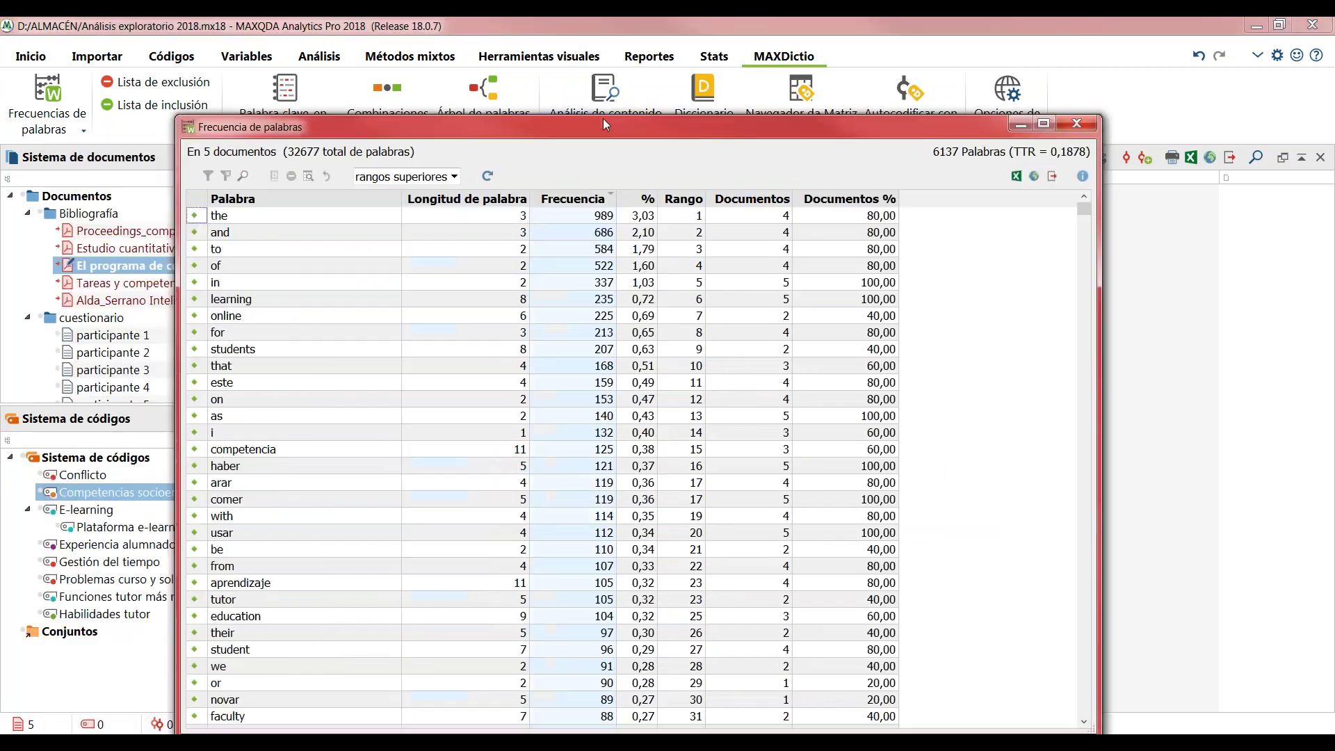
pyautogui.moveTo(603, 118); pyautogui.dragTo(616, 68)
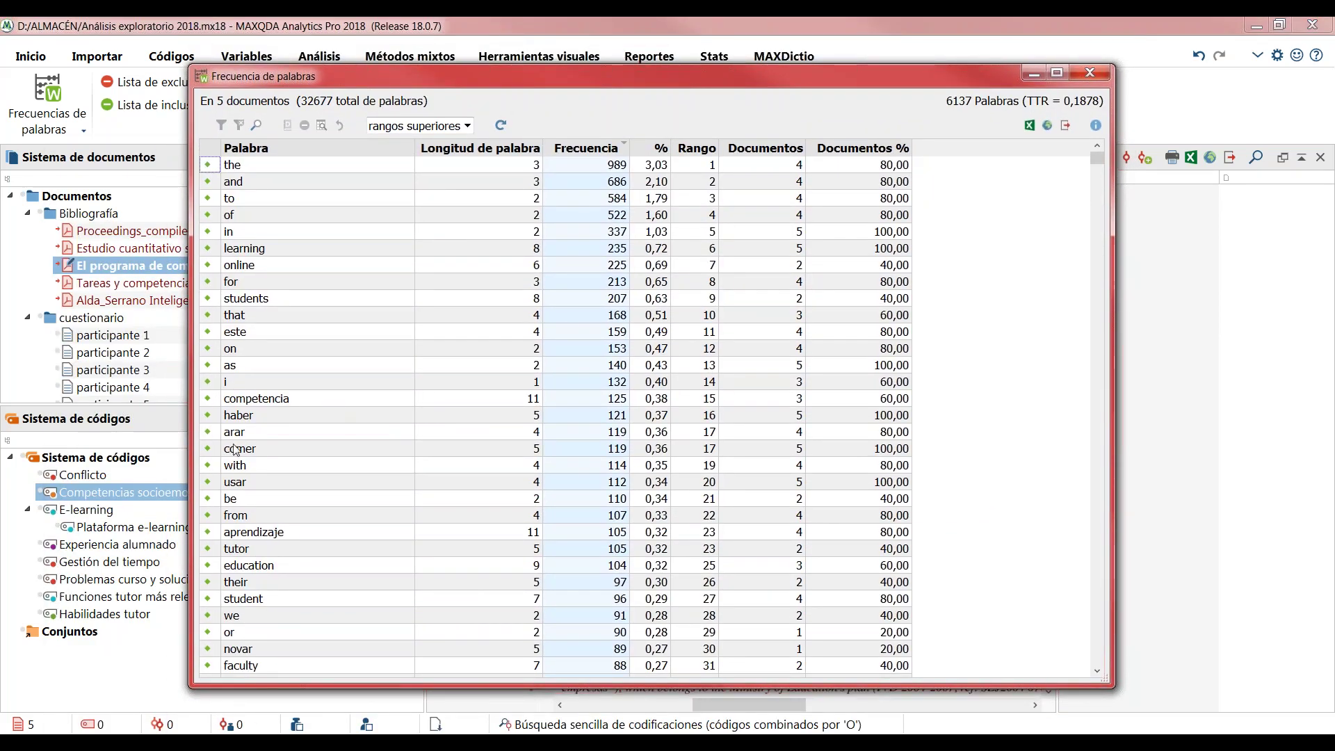
pyautogui.click(255, 401)
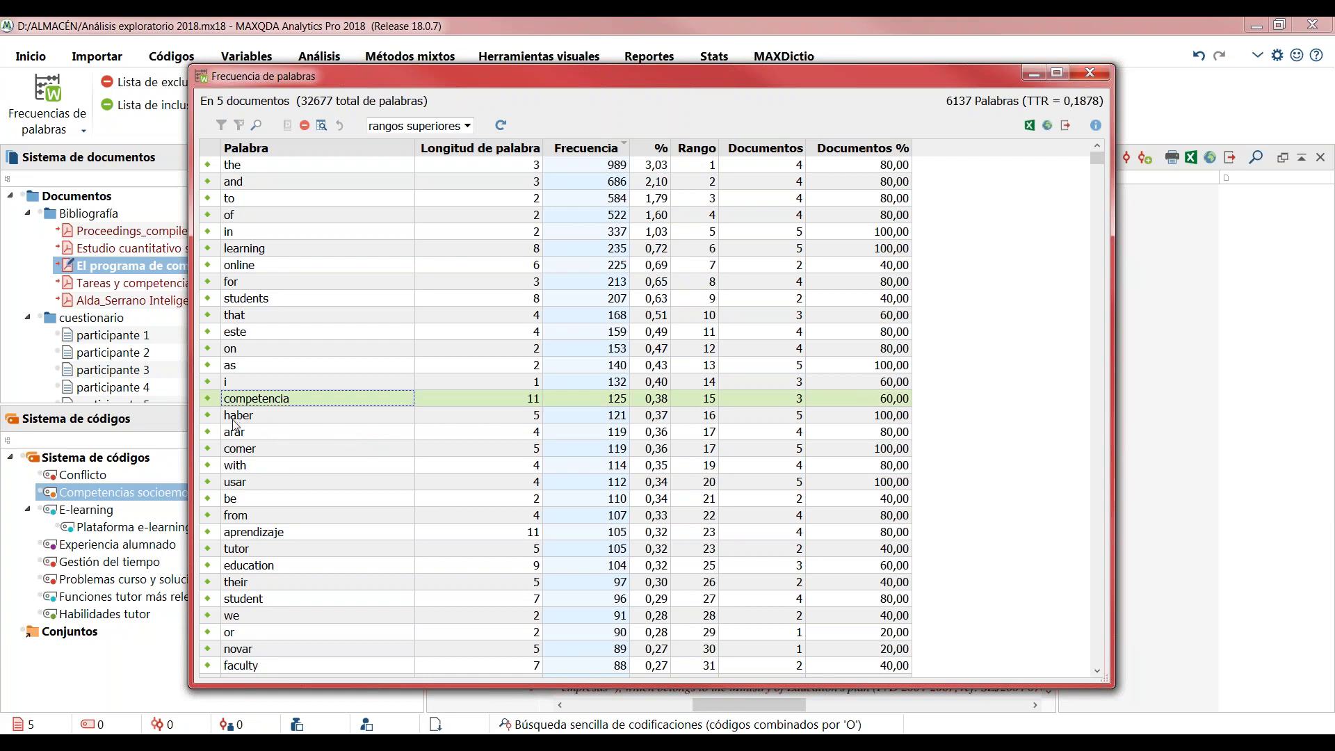
pyautogui.click(267, 537)
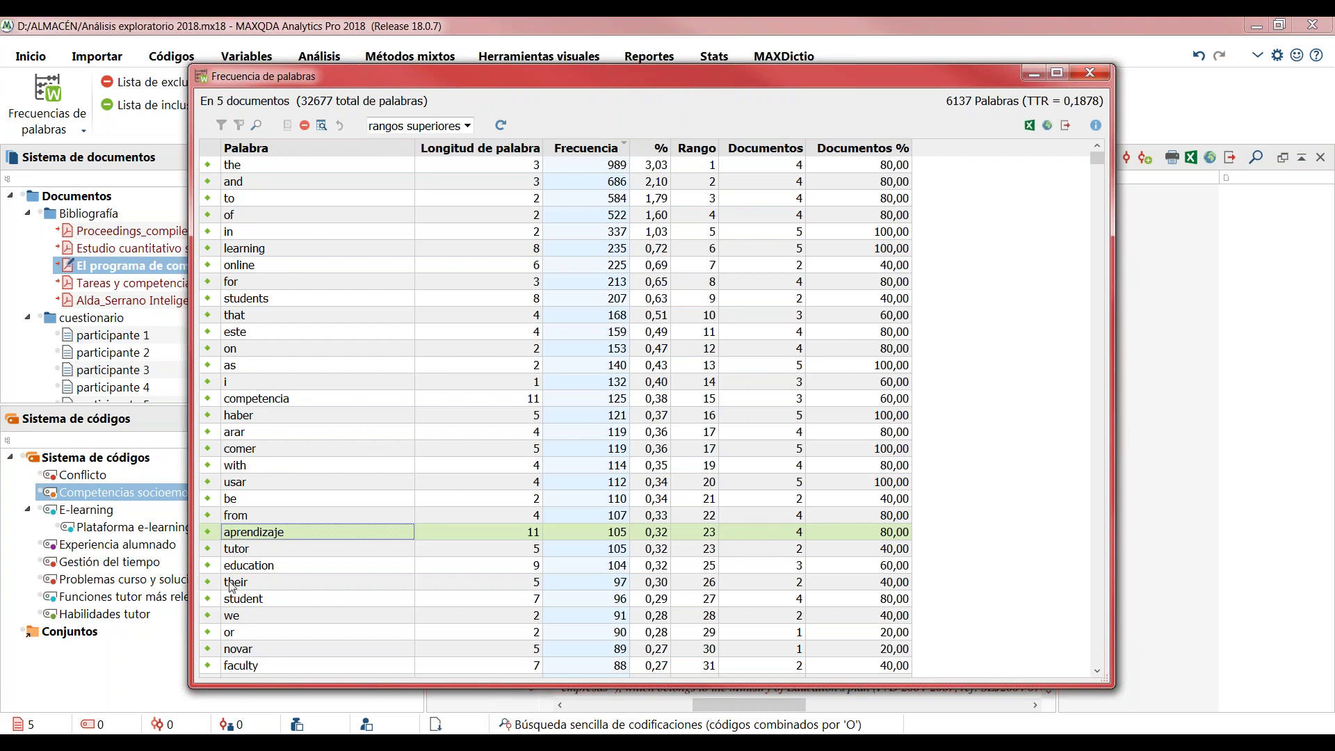
pyautogui.scroll(-3, 251, 599)
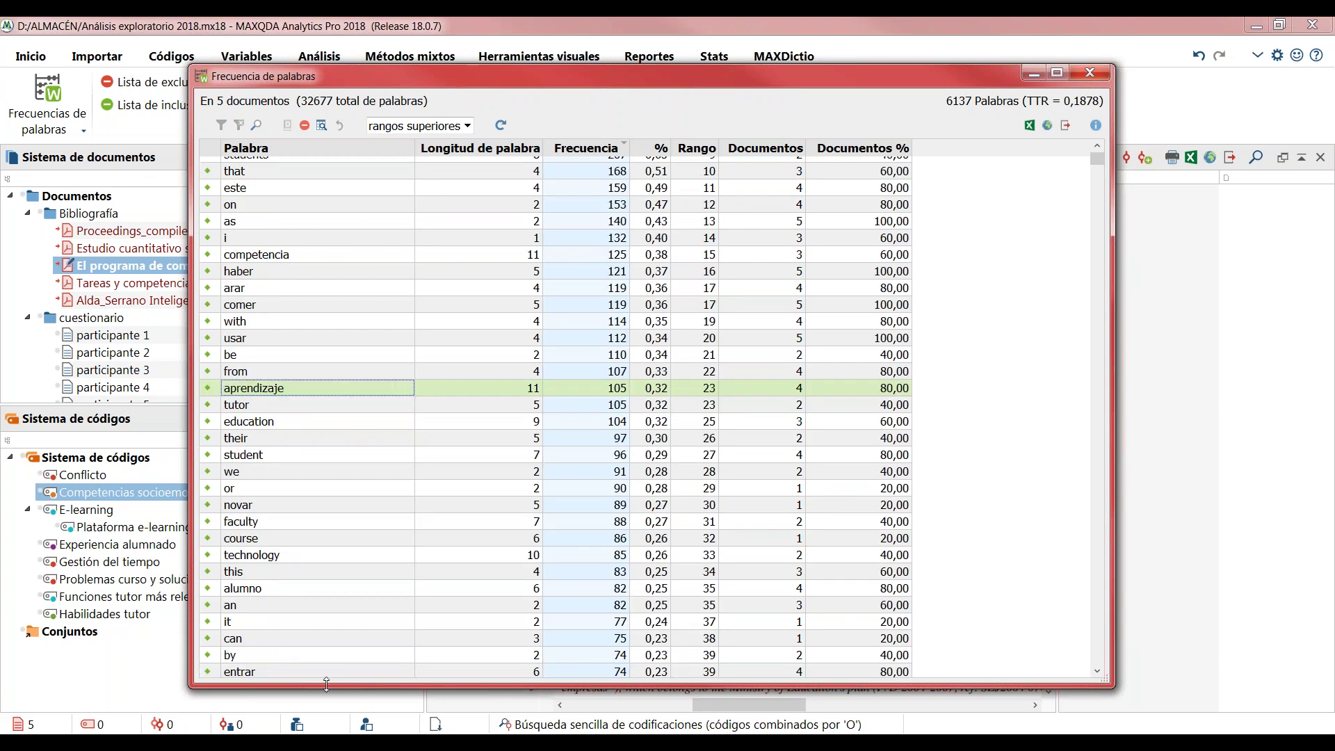
# - Examine the frequency of "technology" in the word frequency list and close the list
pyautogui.click(271, 557)
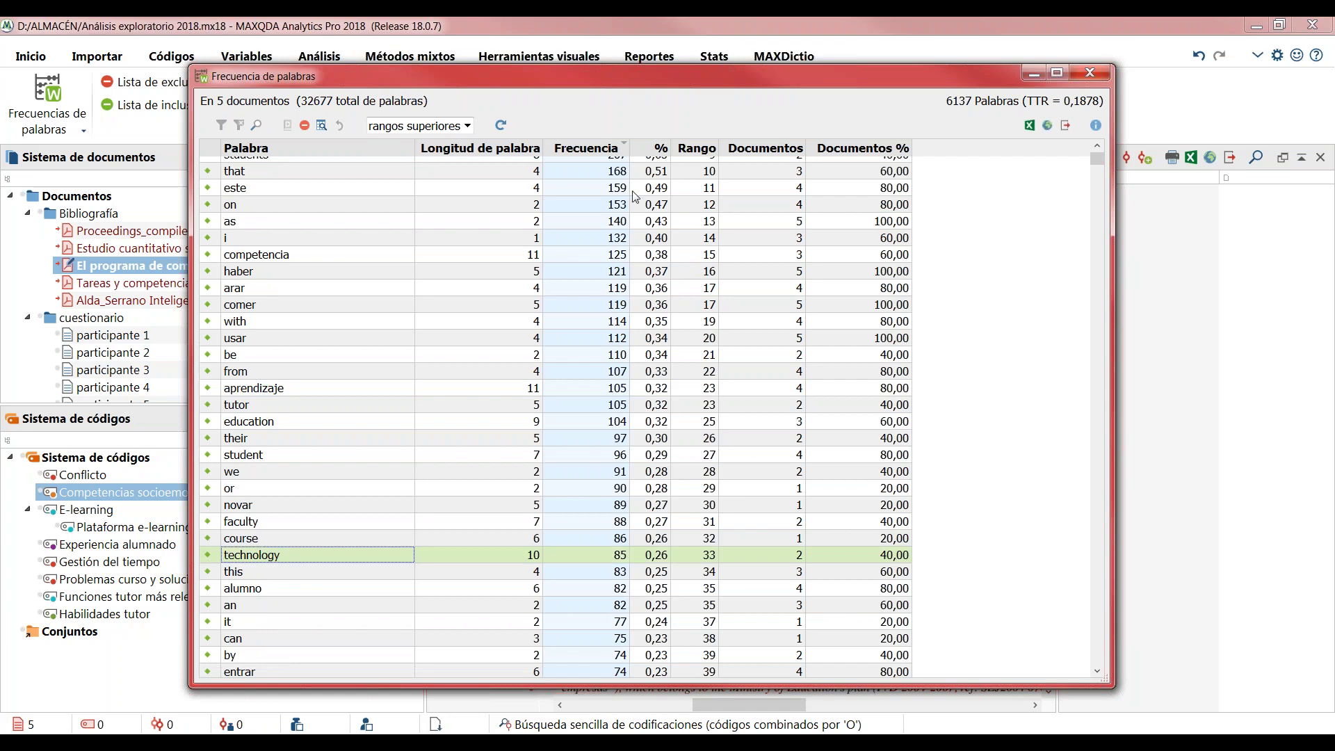
pyautogui.moveTo(766, 81); pyautogui.dragTo(575, 214)
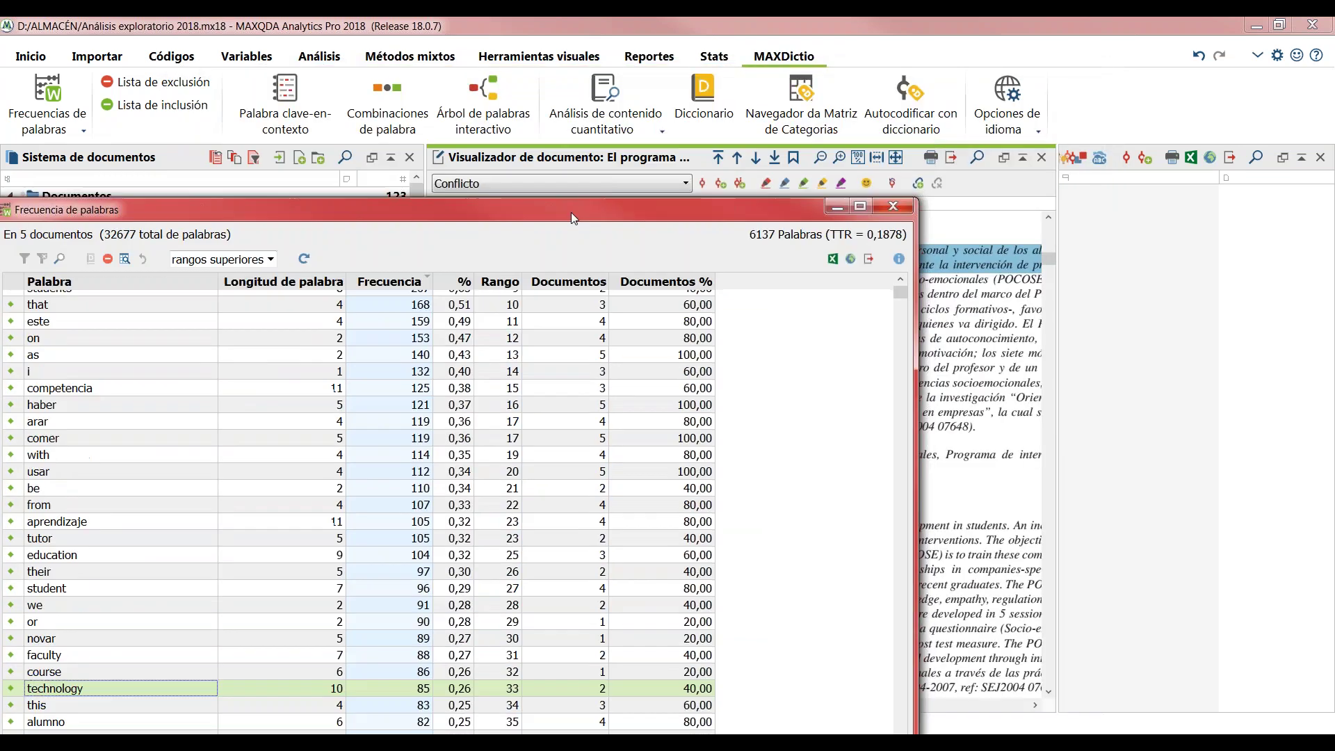
pyautogui.click(904, 207)
pyautogui.click(550, 400)
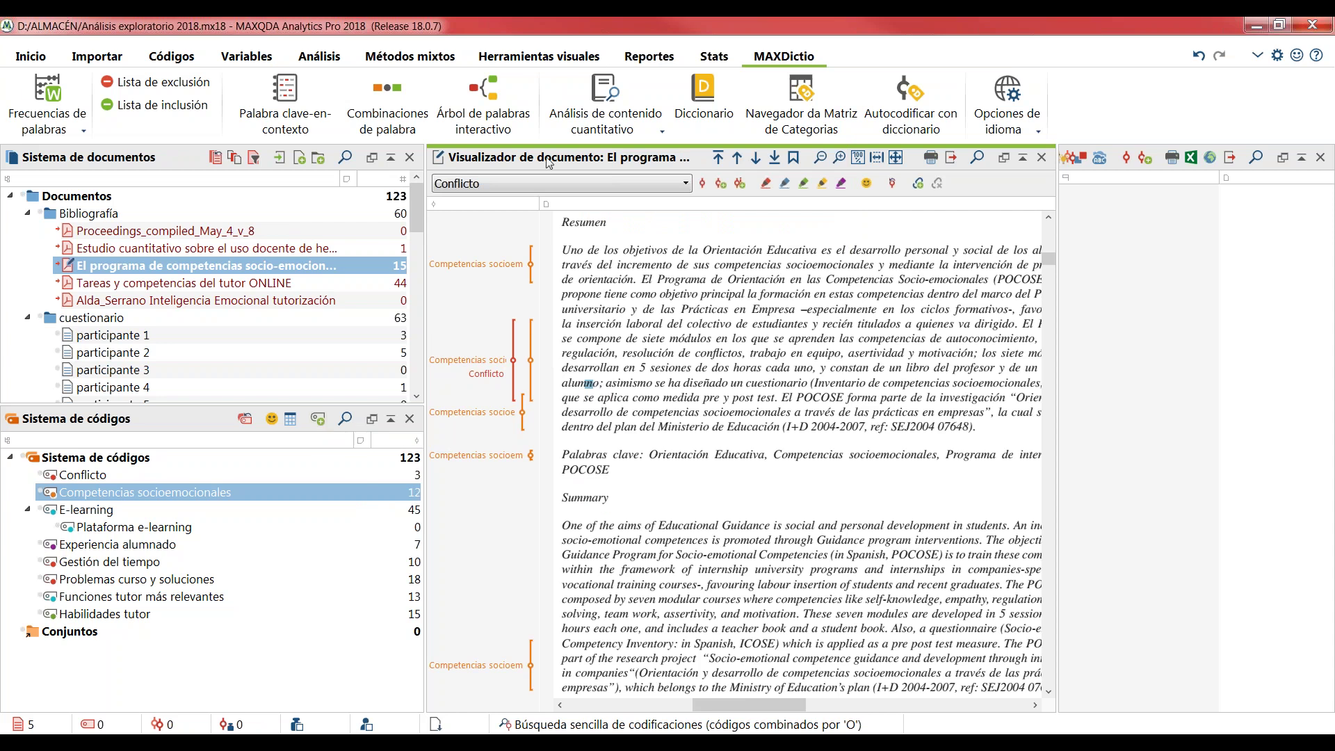
# - Generate a MAXDictio interactive word tree for the document "Tareas y competencias del tutor ONLINE"
pyautogui.click(489, 116)
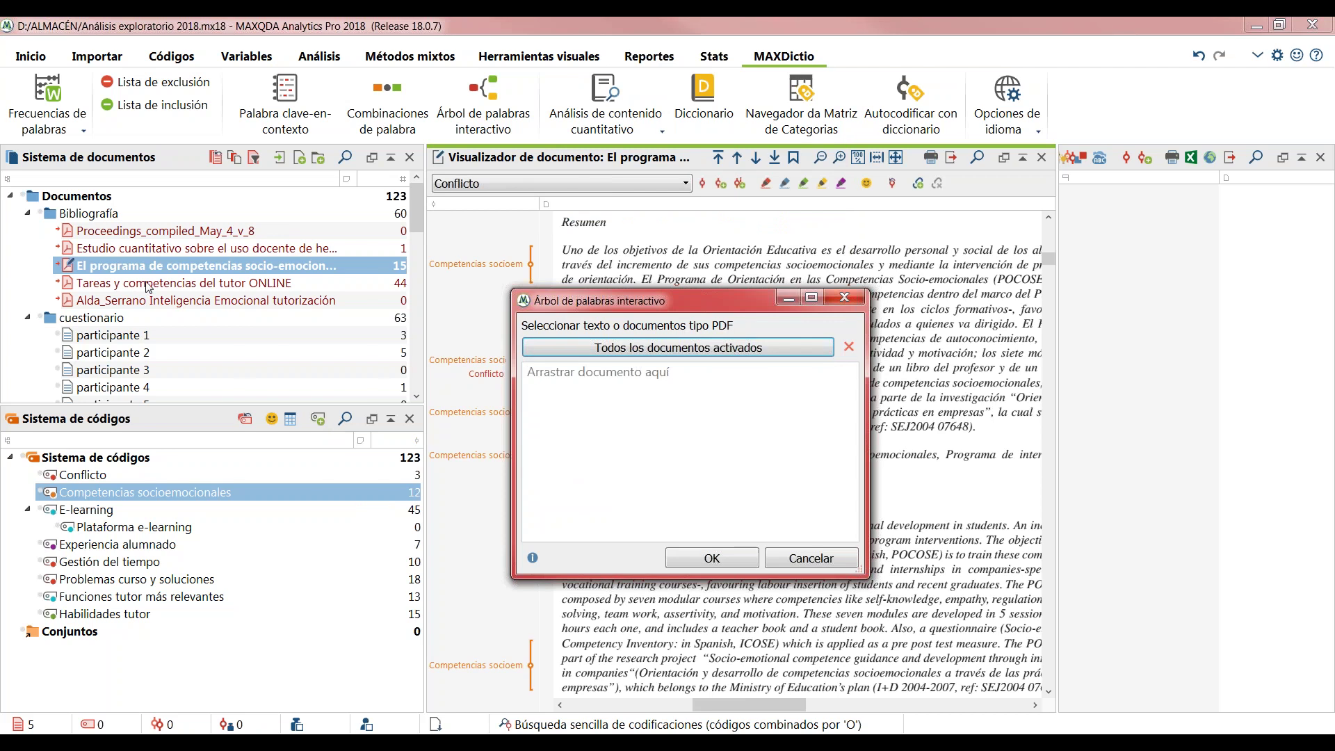
pyautogui.moveTo(148, 287); pyautogui.dragTo(612, 395)
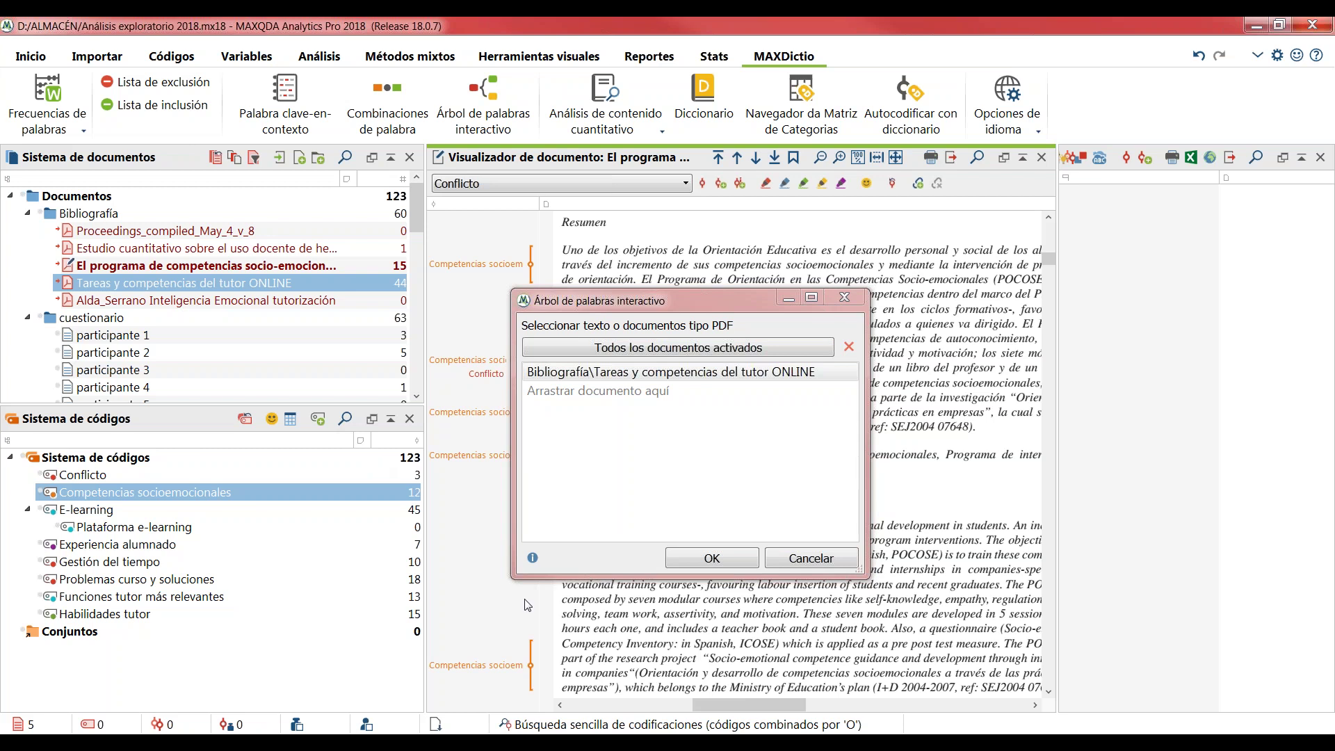
pyautogui.click(710, 558)
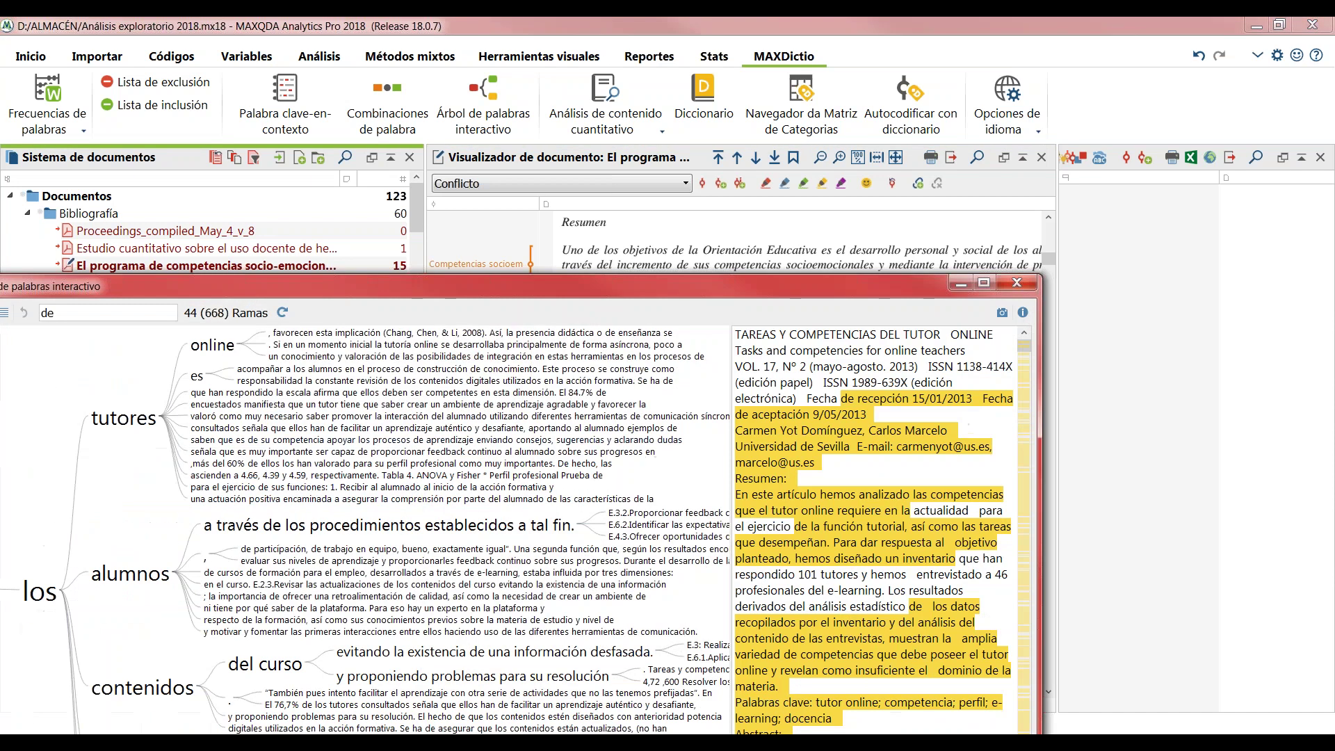
pyautogui.moveTo(437, 286); pyautogui.dragTo(580, 75)
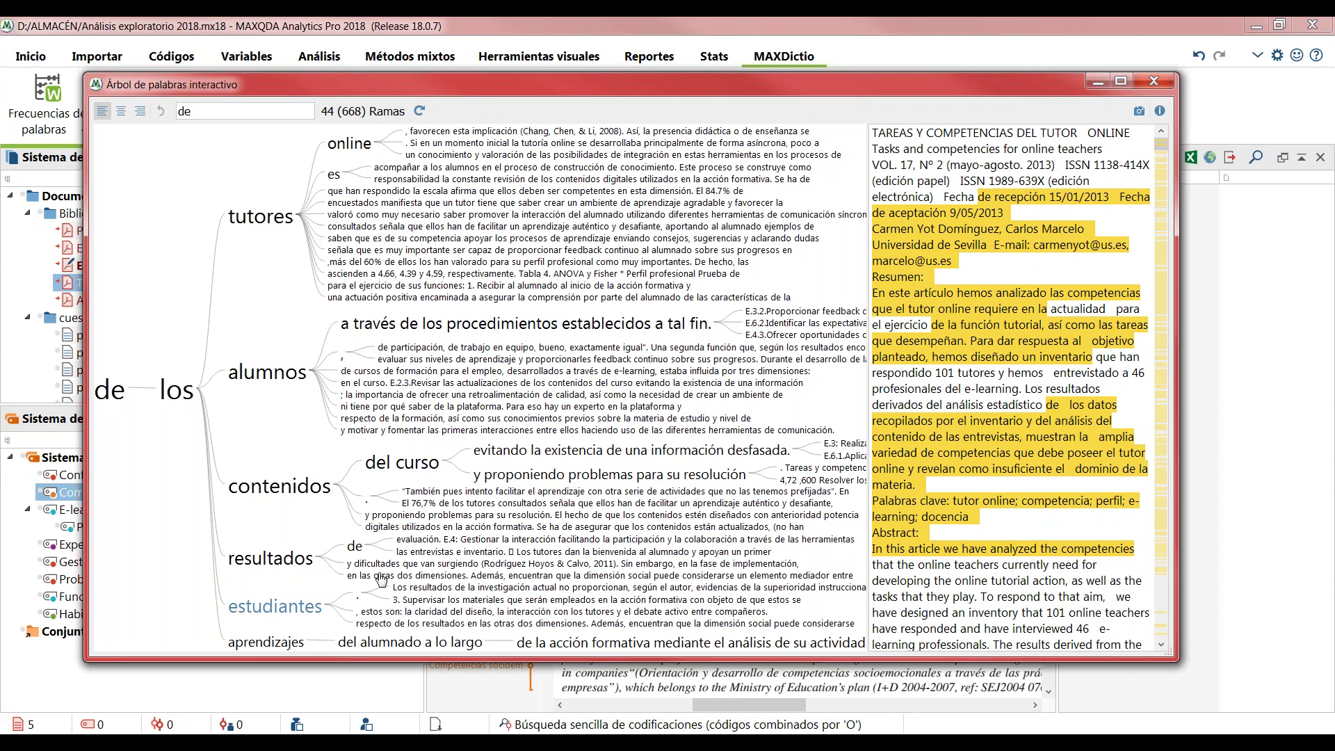
# - Follow the word tree from "de los" through "tutores", "online" and "Si en un momento inicial", and close the tree
pyautogui.click(250, 225)
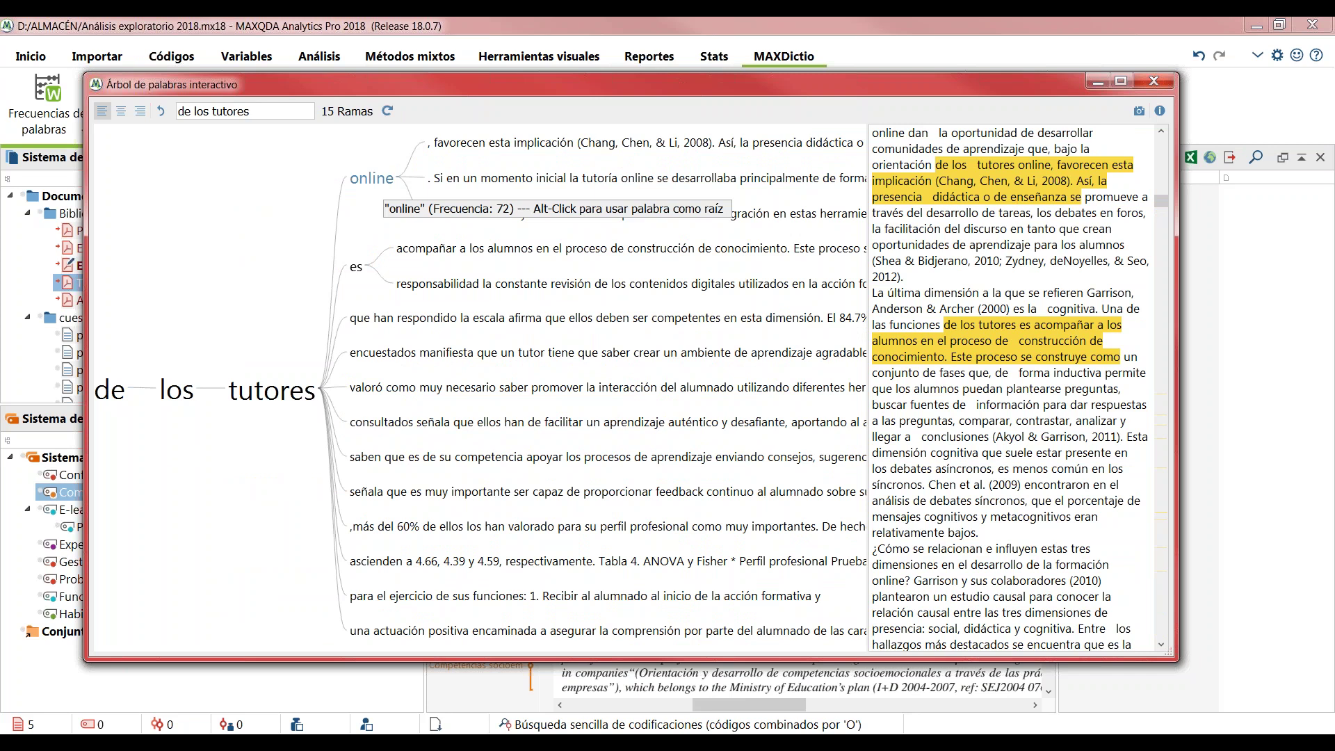
pyautogui.click(371, 178)
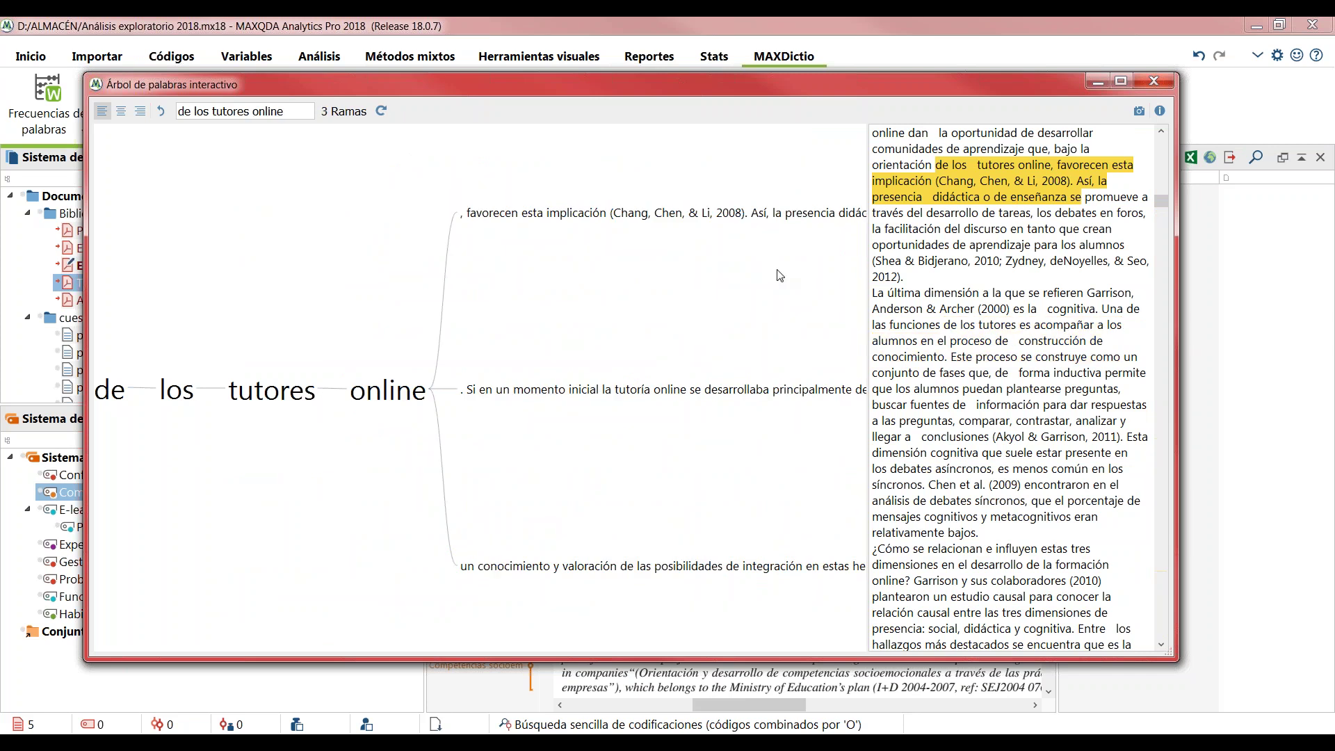
pyautogui.click(660, 395)
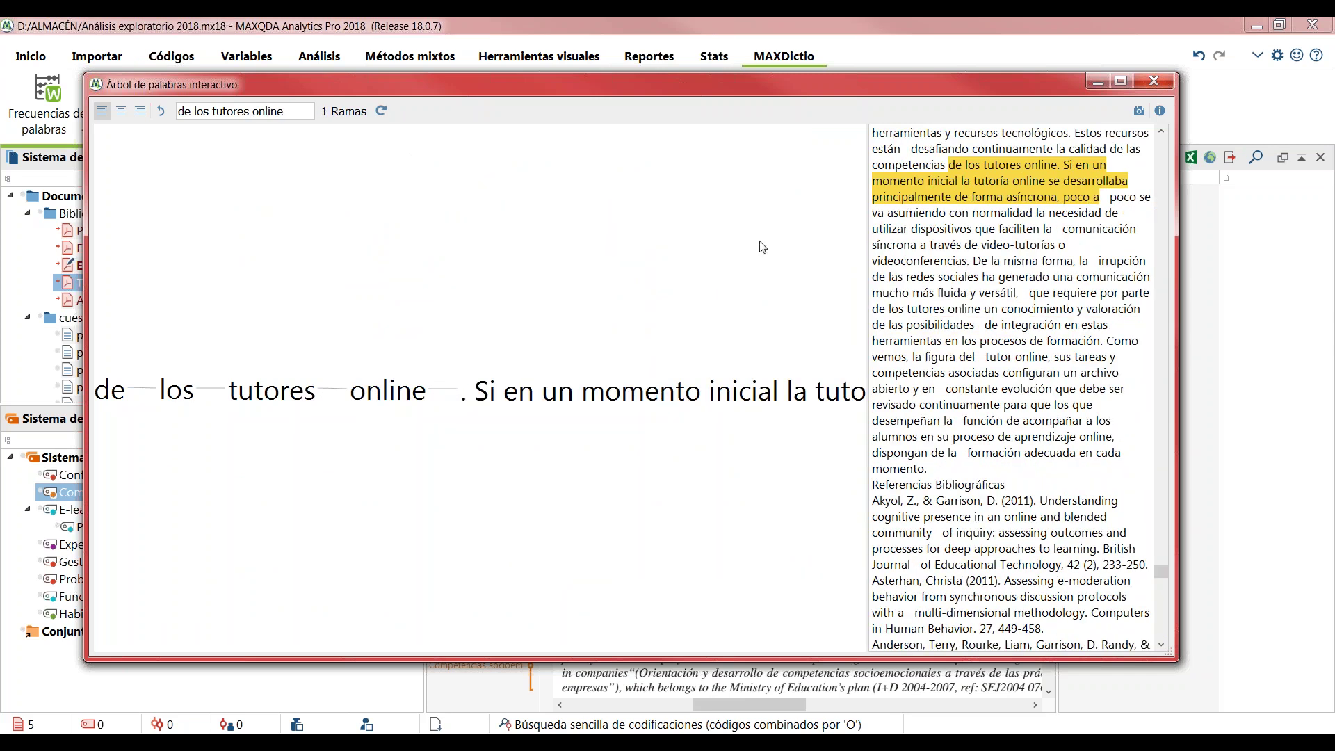
pyautogui.moveTo(699, 98); pyautogui.dragTo(516, 262)
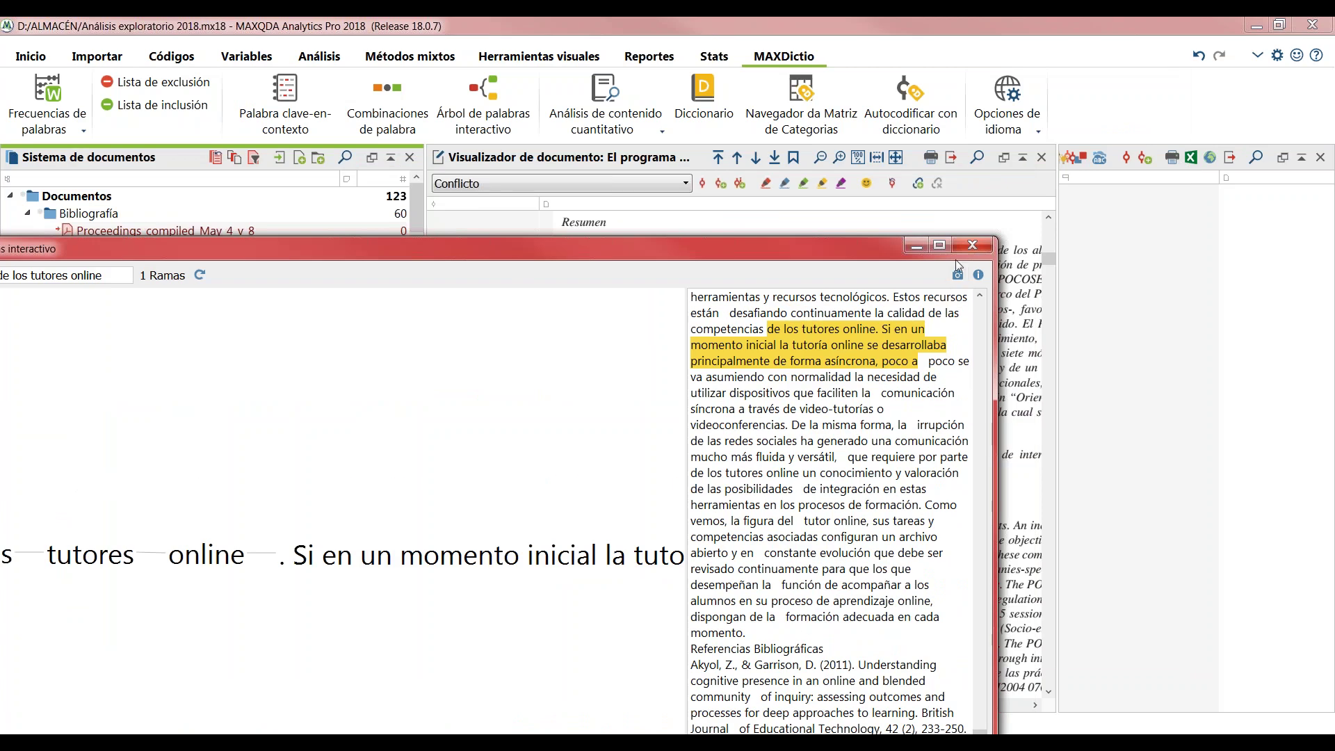
pyautogui.click(972, 246)
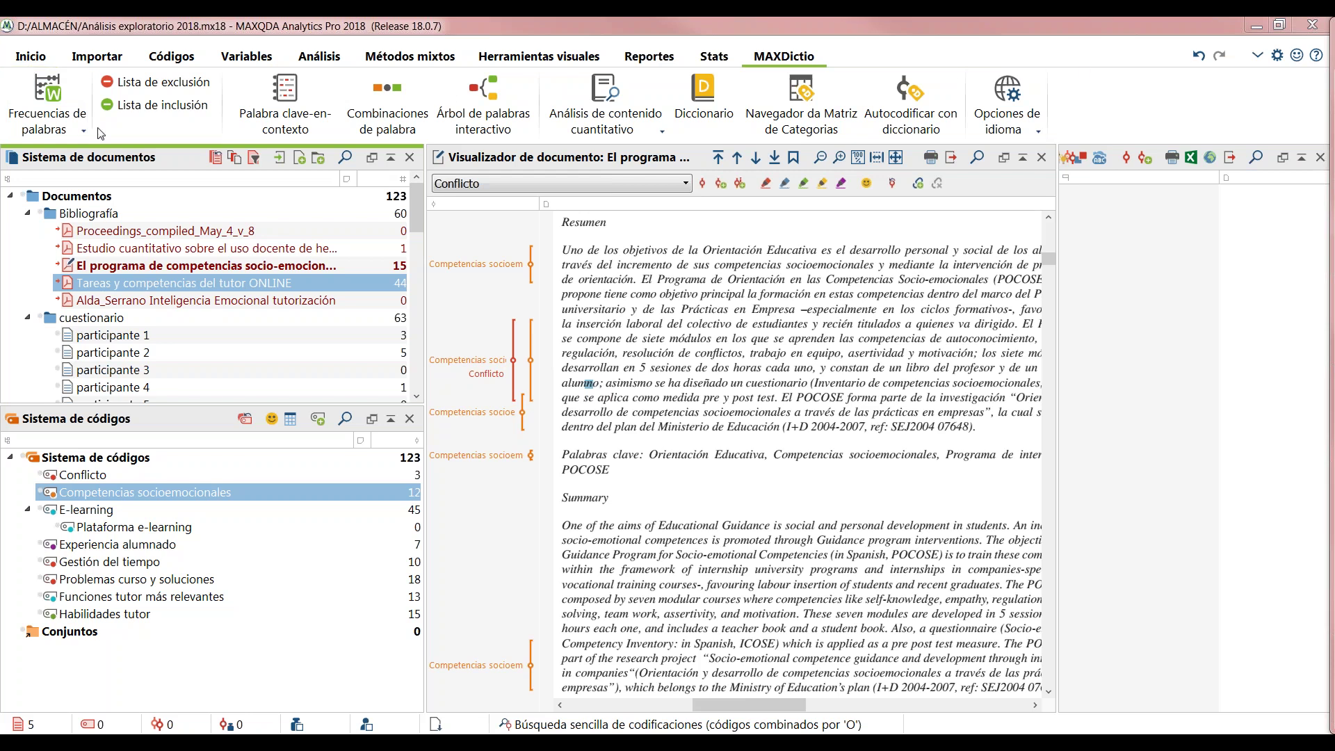
# - Examine the program preferences, especially the size limit for inserting PDF documents and images into the project, and close them
pyautogui.click(1278, 58)
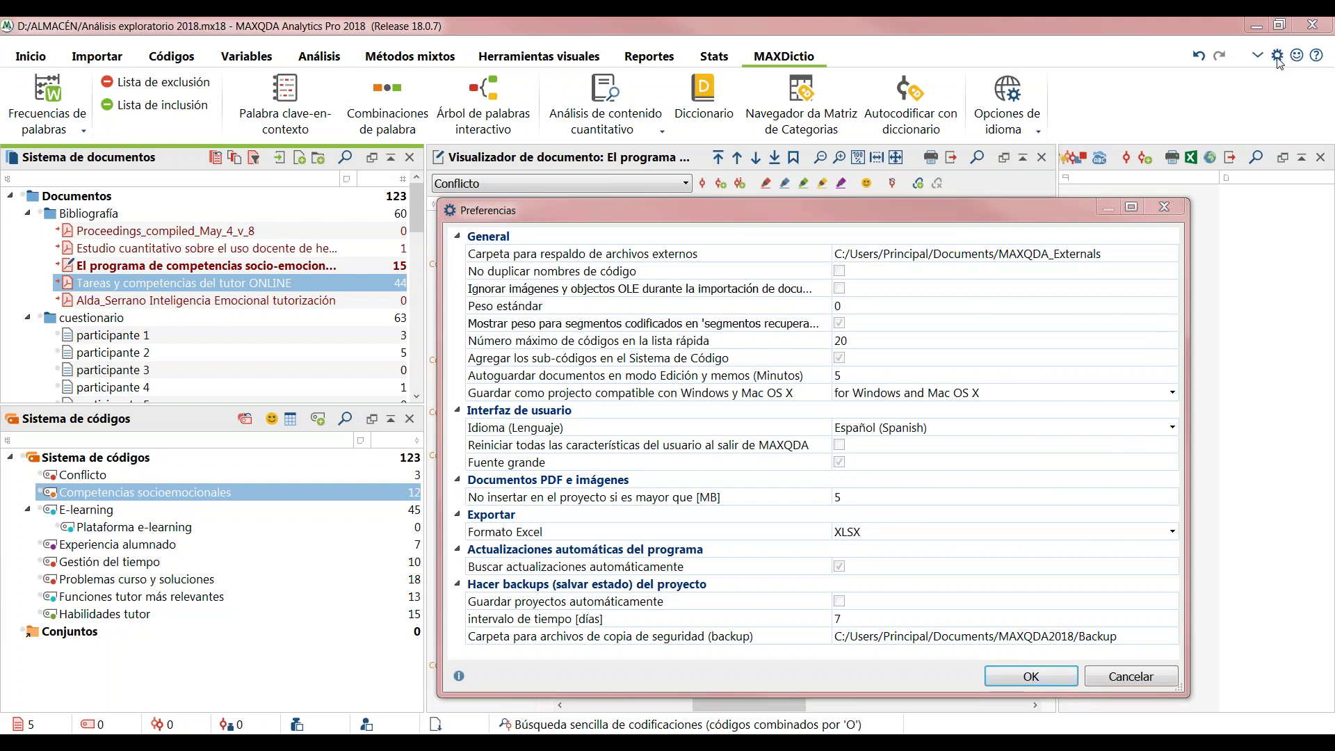
pyautogui.moveTo(683, 213); pyautogui.dragTo(415, 147)
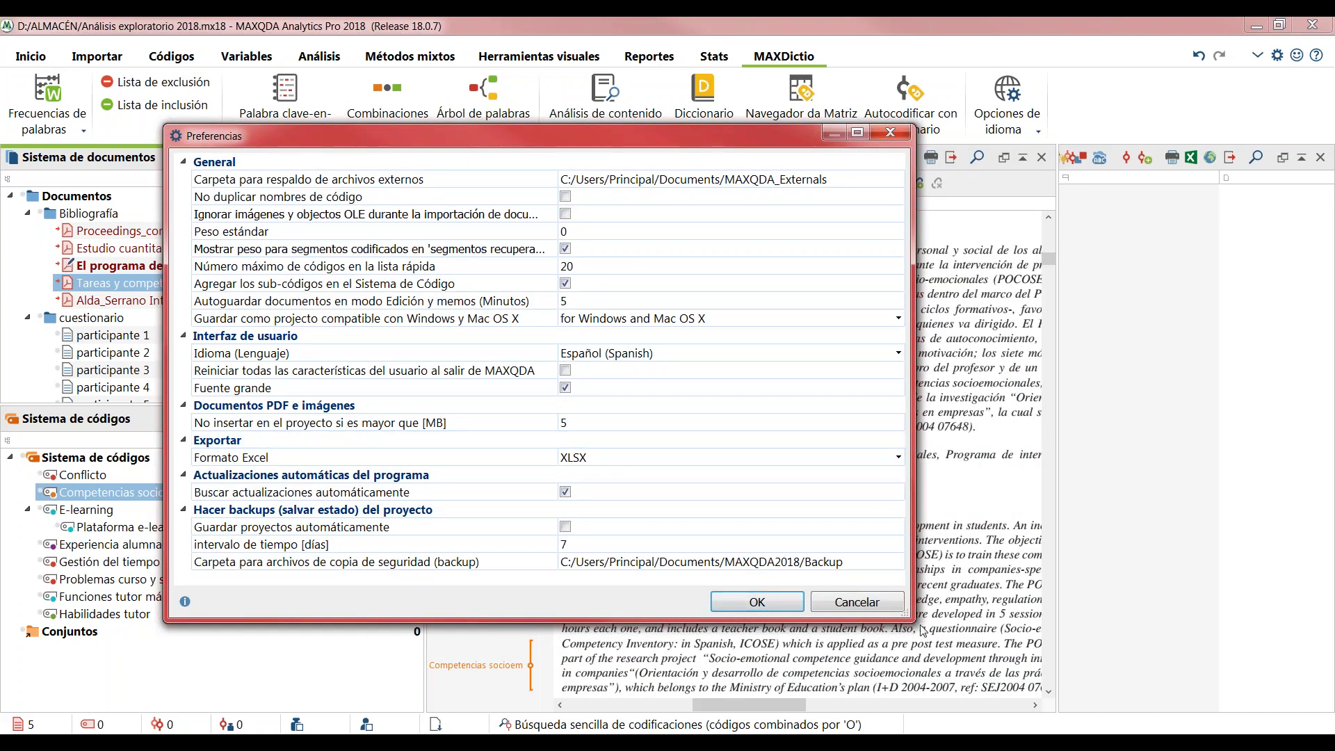
pyautogui.moveTo(907, 616); pyautogui.dragTo(1026, 719)
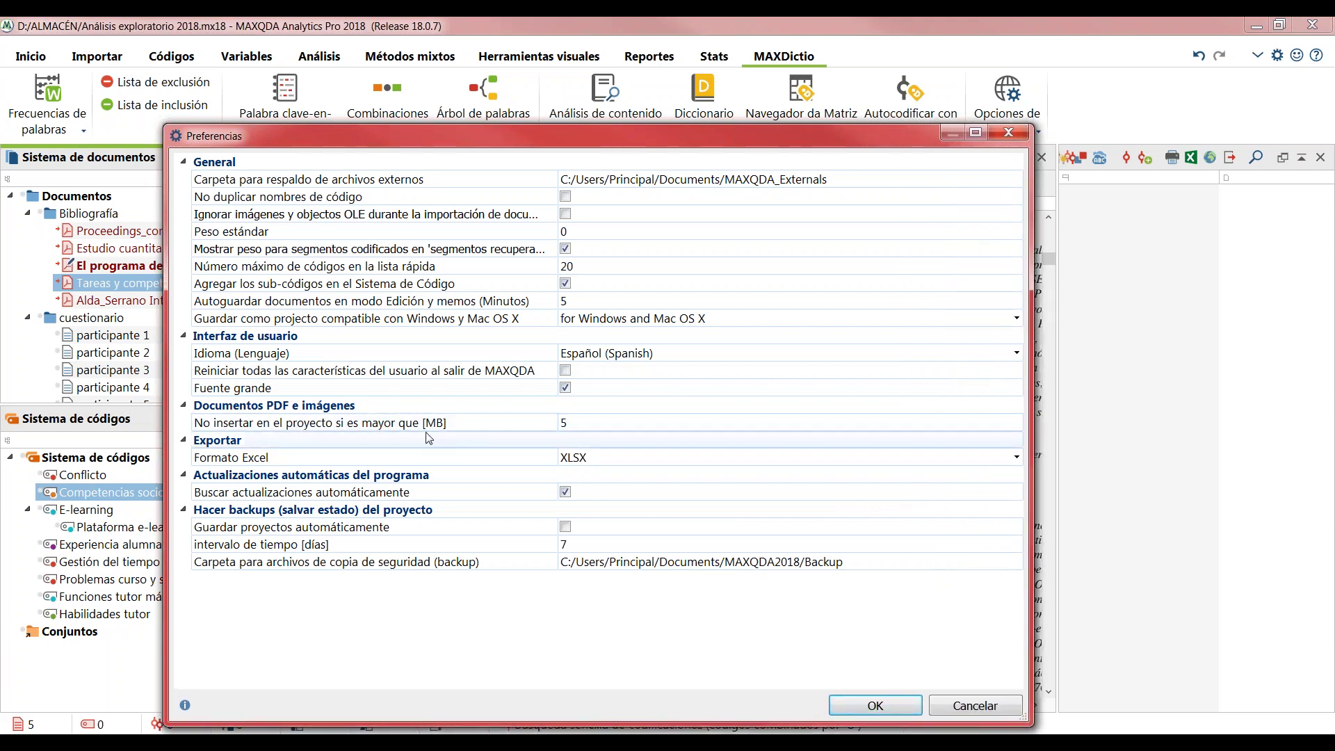
pyautogui.click(376, 426)
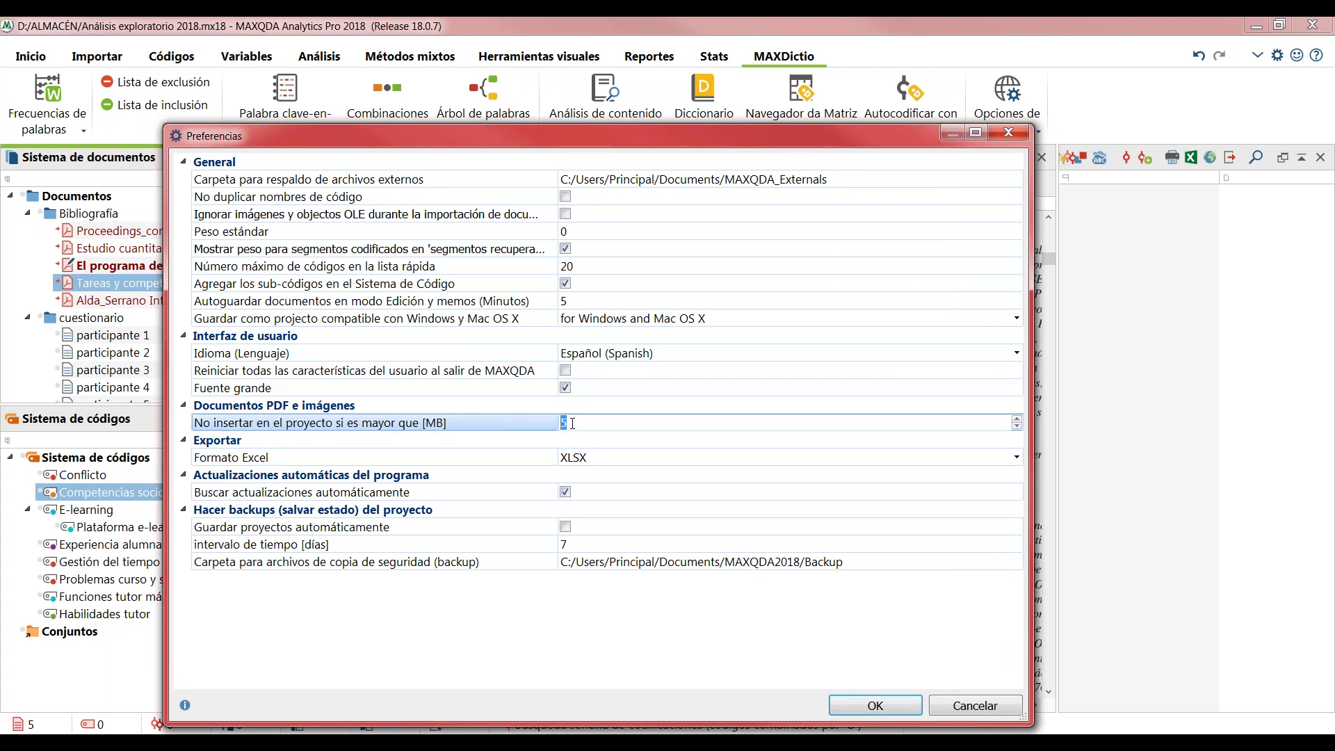
pyautogui.click(539, 419)
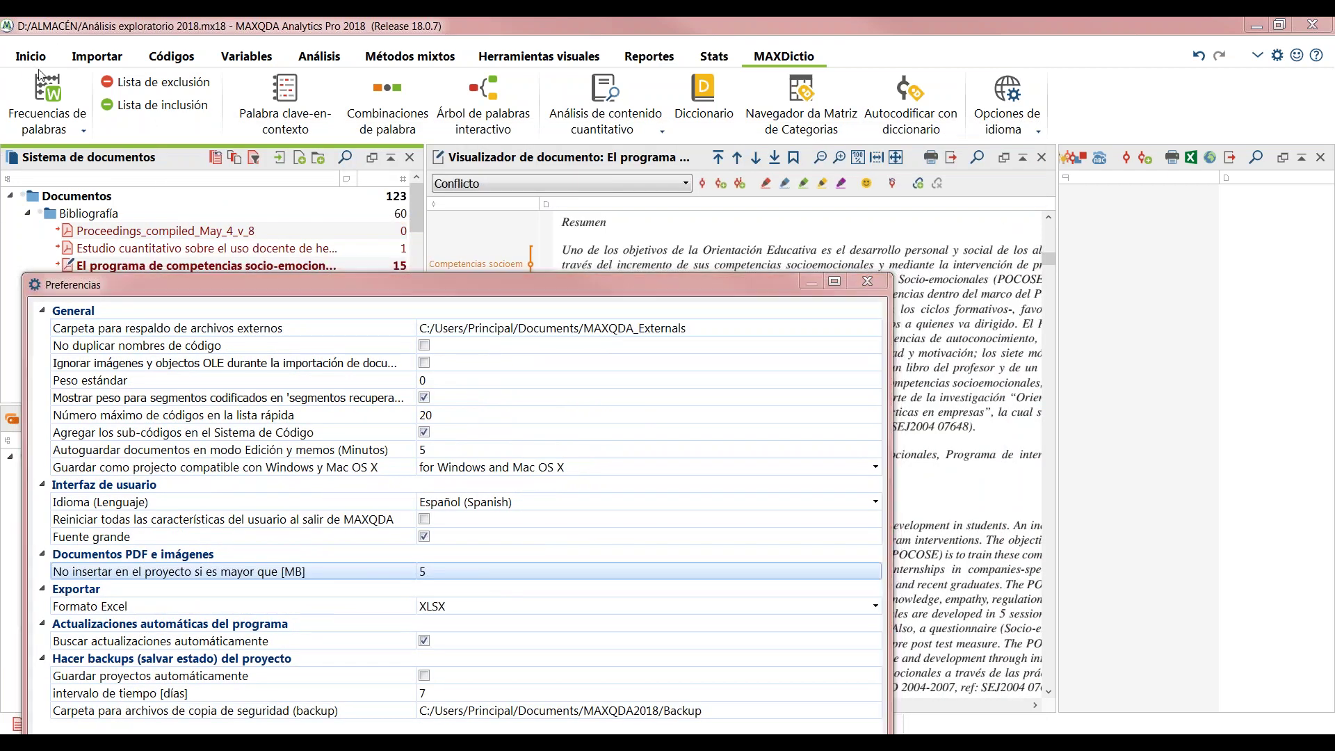
pyautogui.click(867, 282)
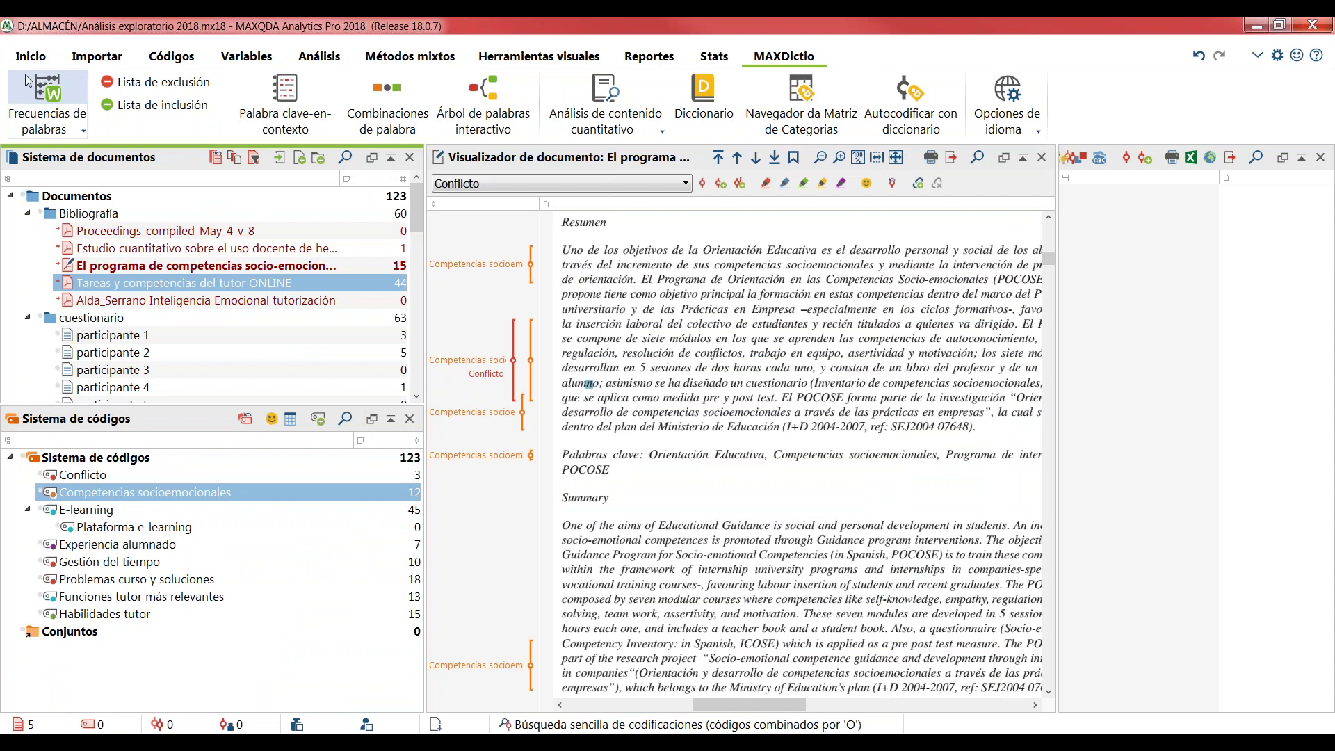
# - View the standard MAXDictio inclusion list and close it
pyautogui.click(29, 58)
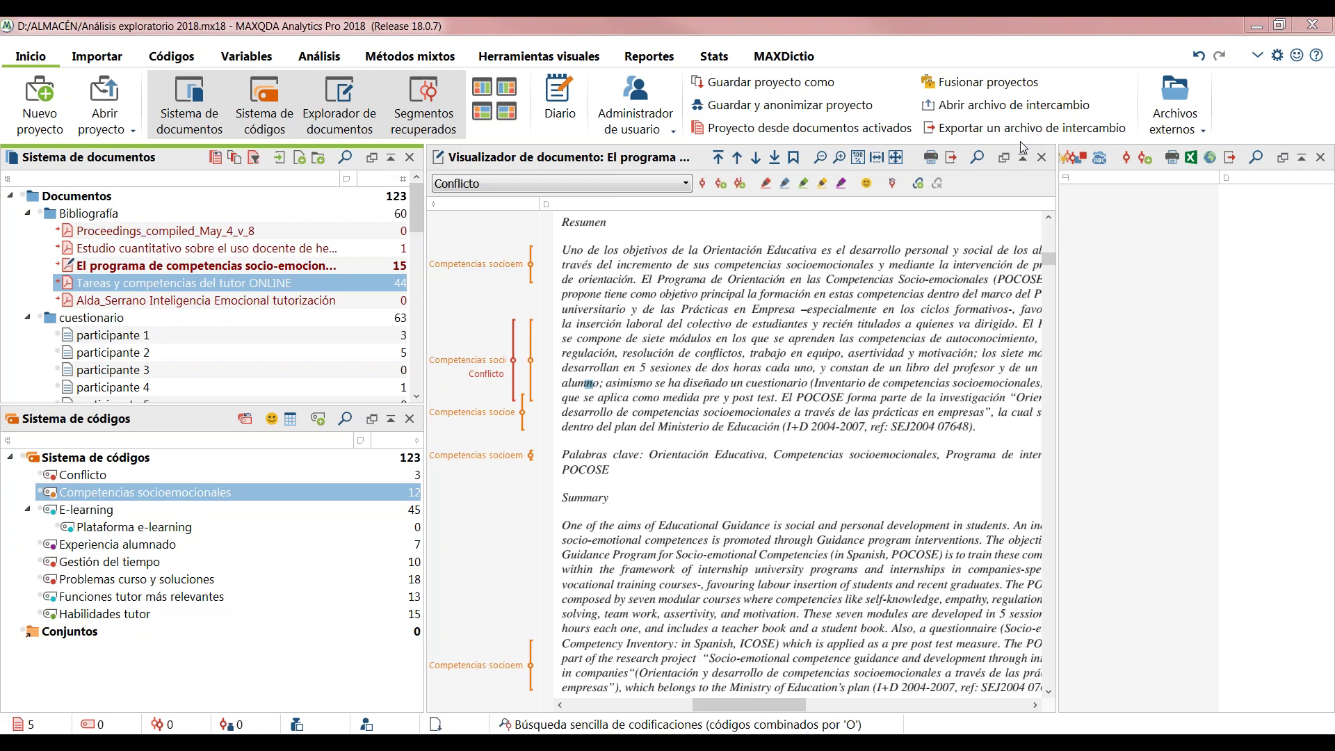
pyautogui.click(784, 56)
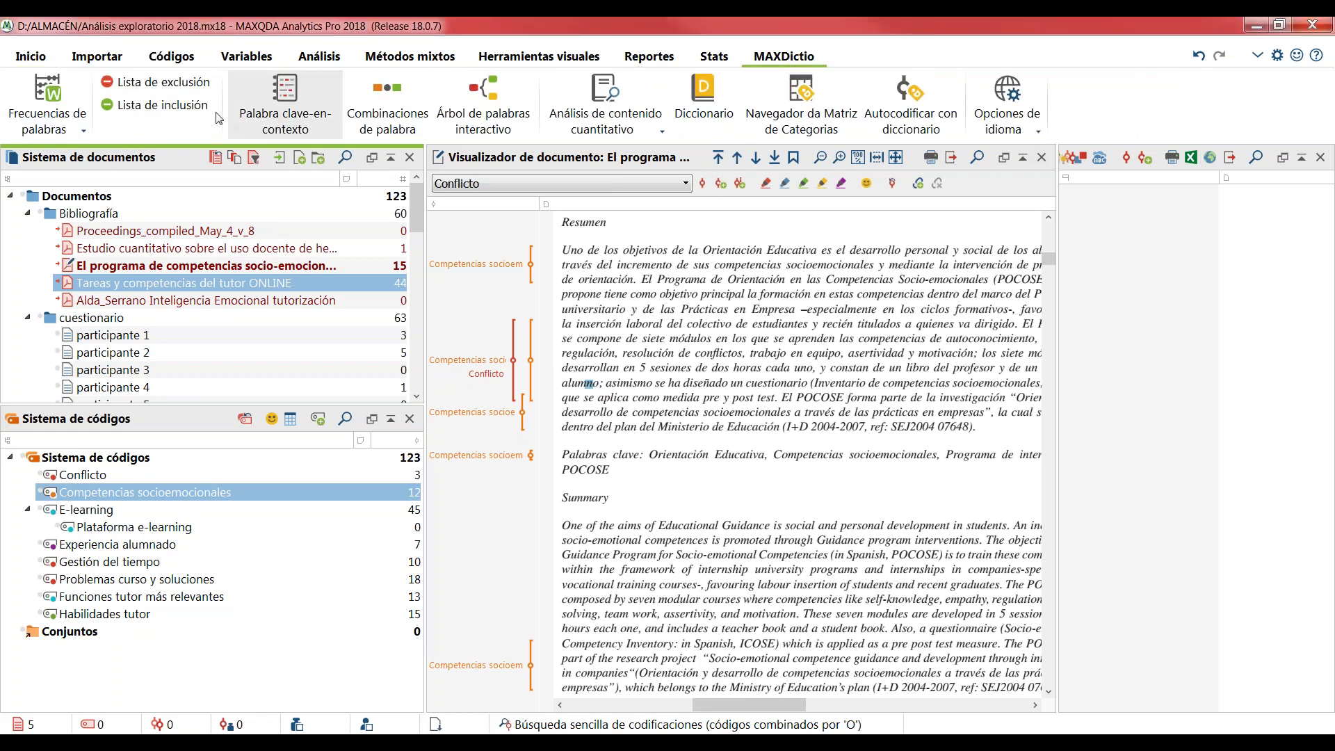
pyautogui.click(163, 105)
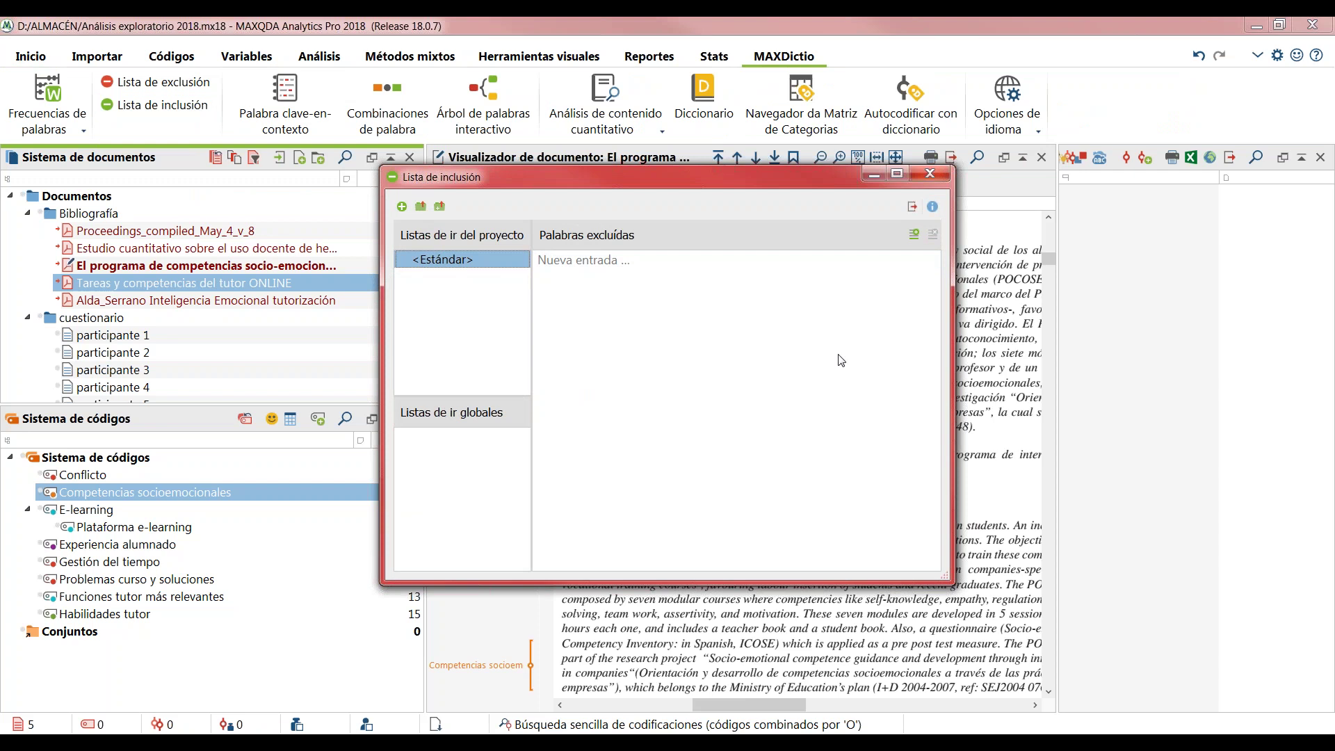
pyautogui.click(930, 174)
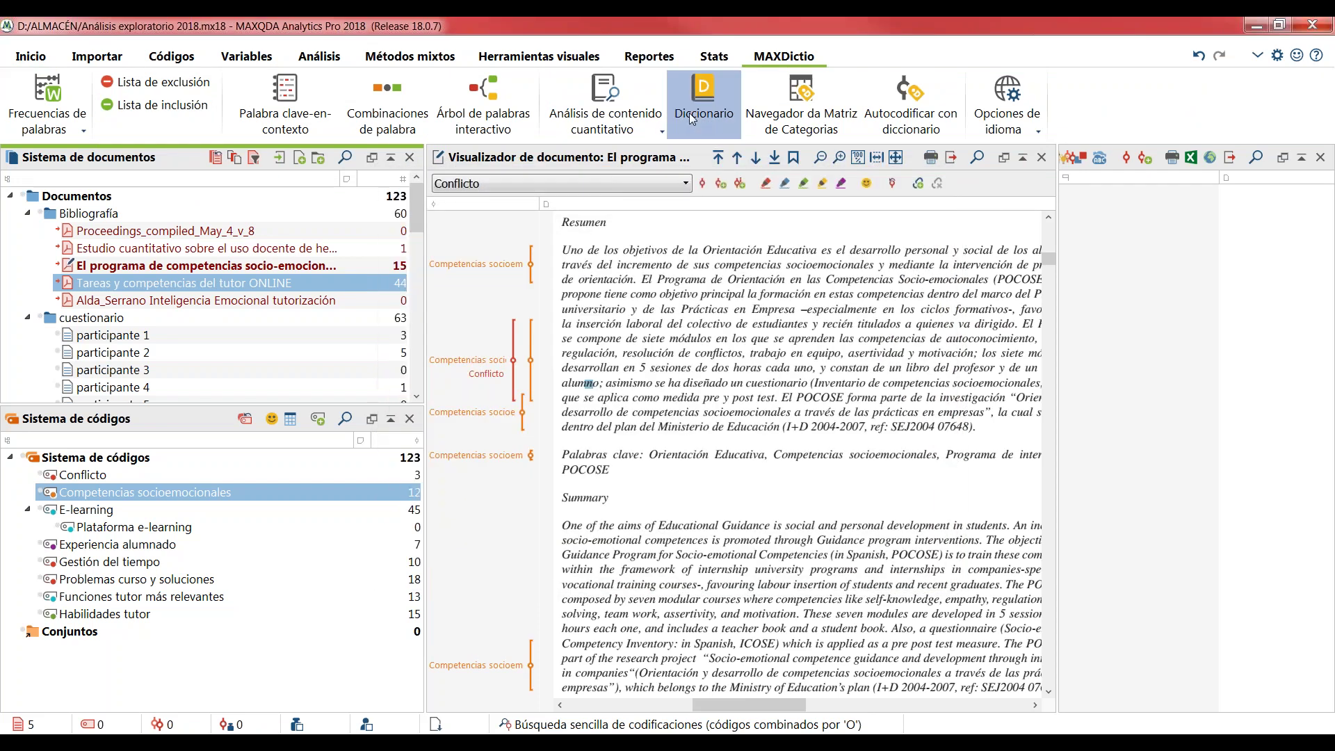
# - Open the MAXDictio dictionary manager and review the word frequency variants for inclusion-list and dictionary words
pyautogui.click(692, 116)
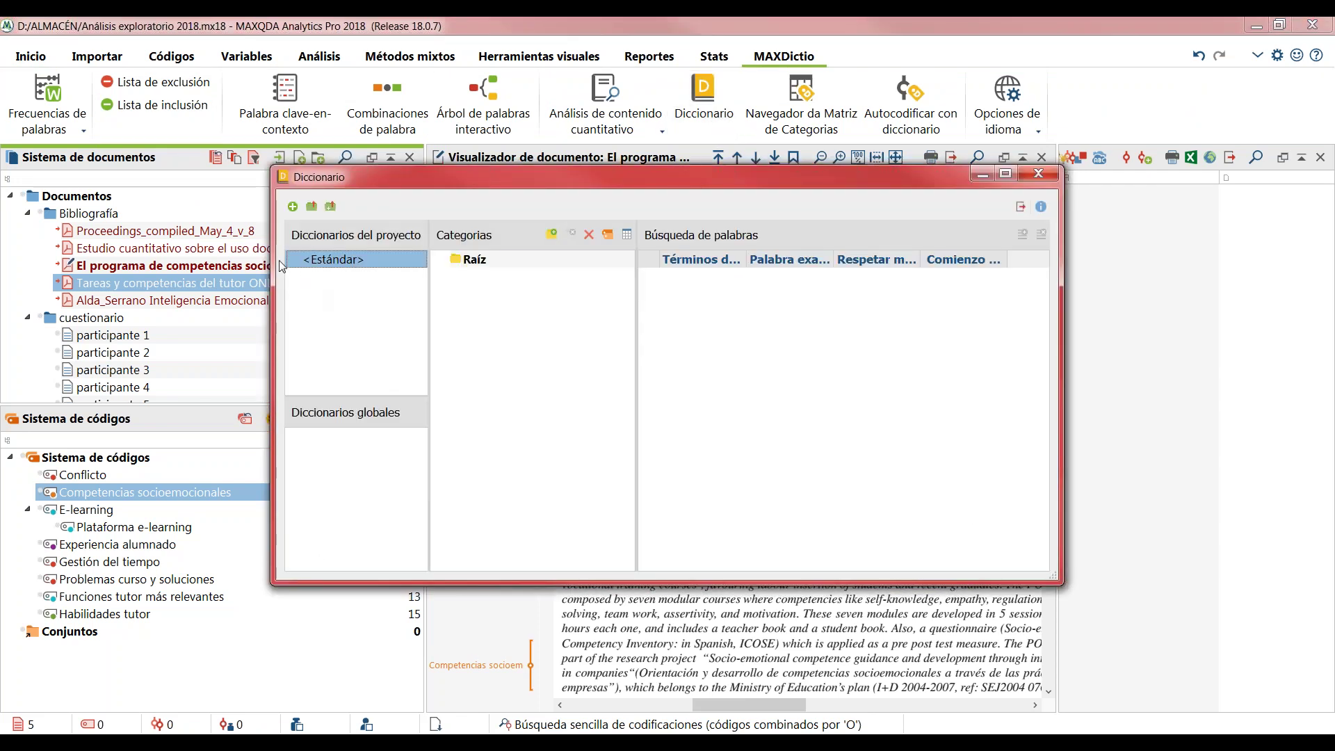
pyautogui.click(84, 133)
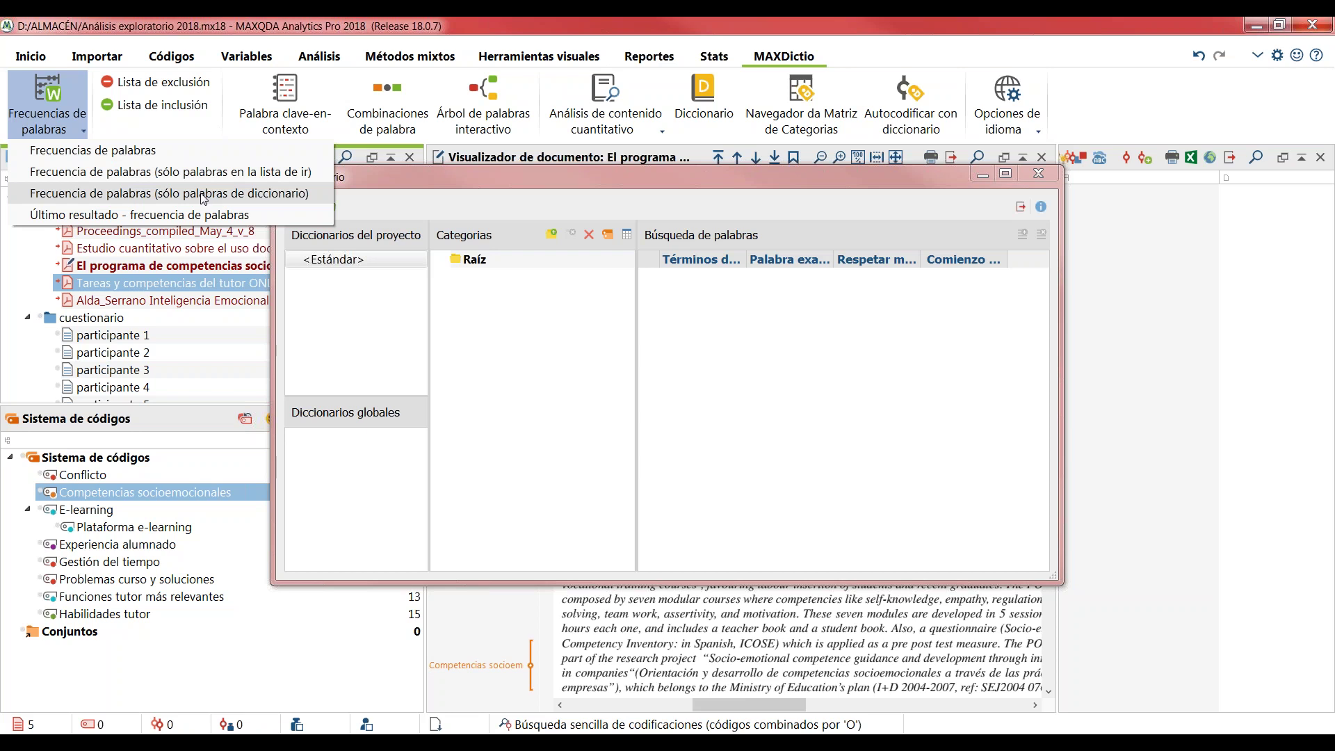
pyautogui.click(593, 184)
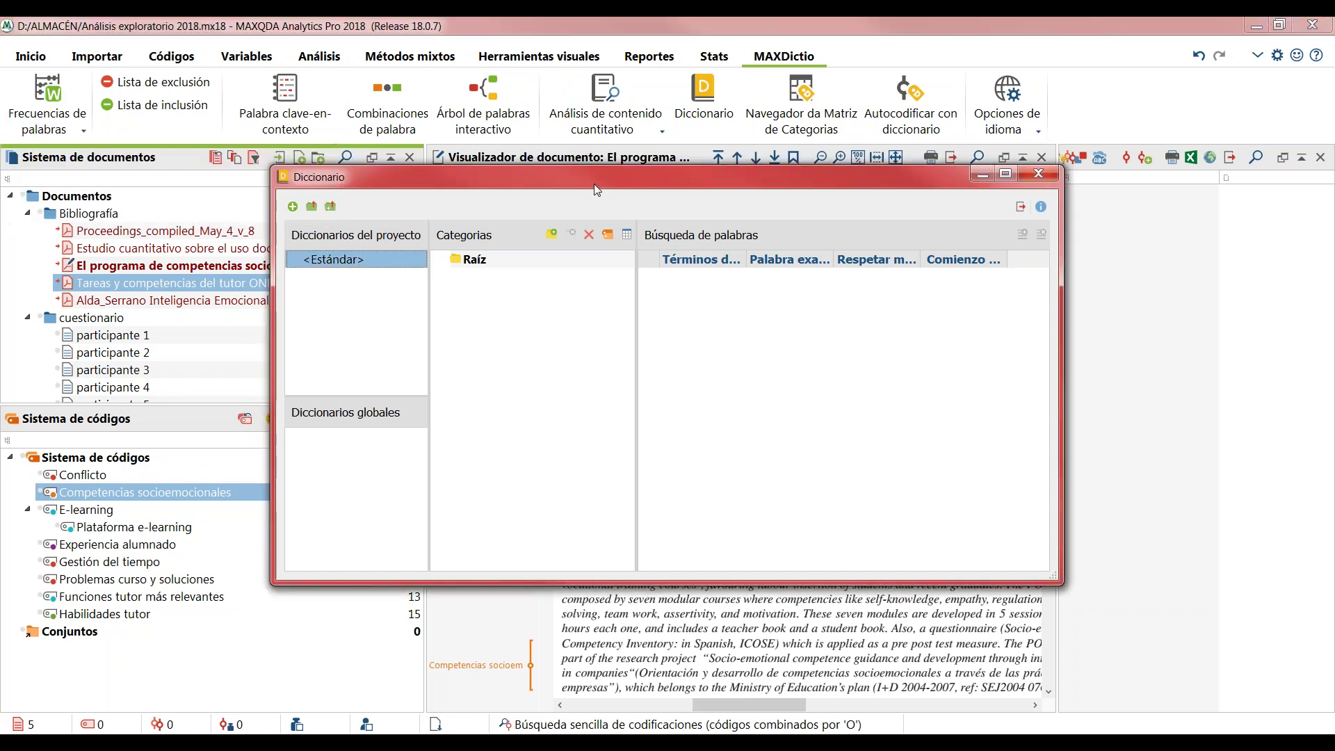
pyautogui.moveTo(640, 178); pyautogui.dragTo(540, 172)
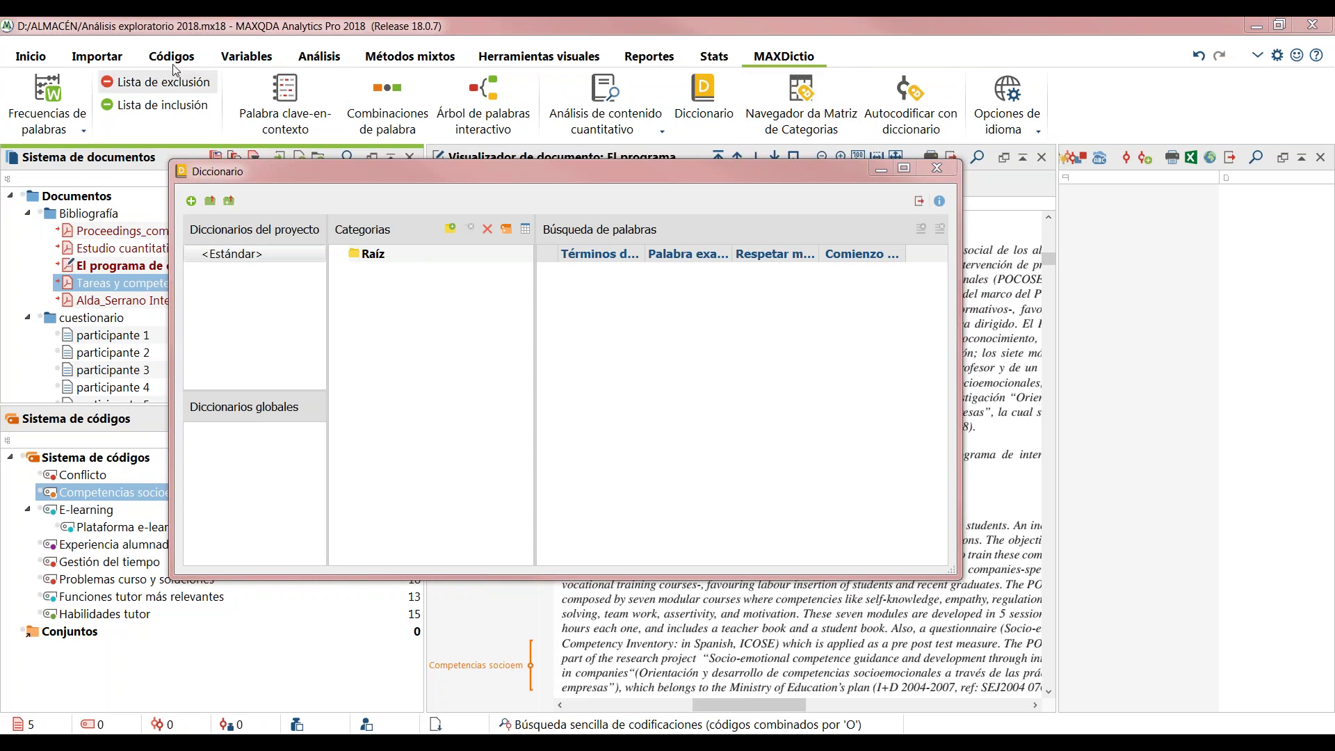
# - View the project's list of external documents, and close both that list and the dictionary manager
pyautogui.click(34, 59)
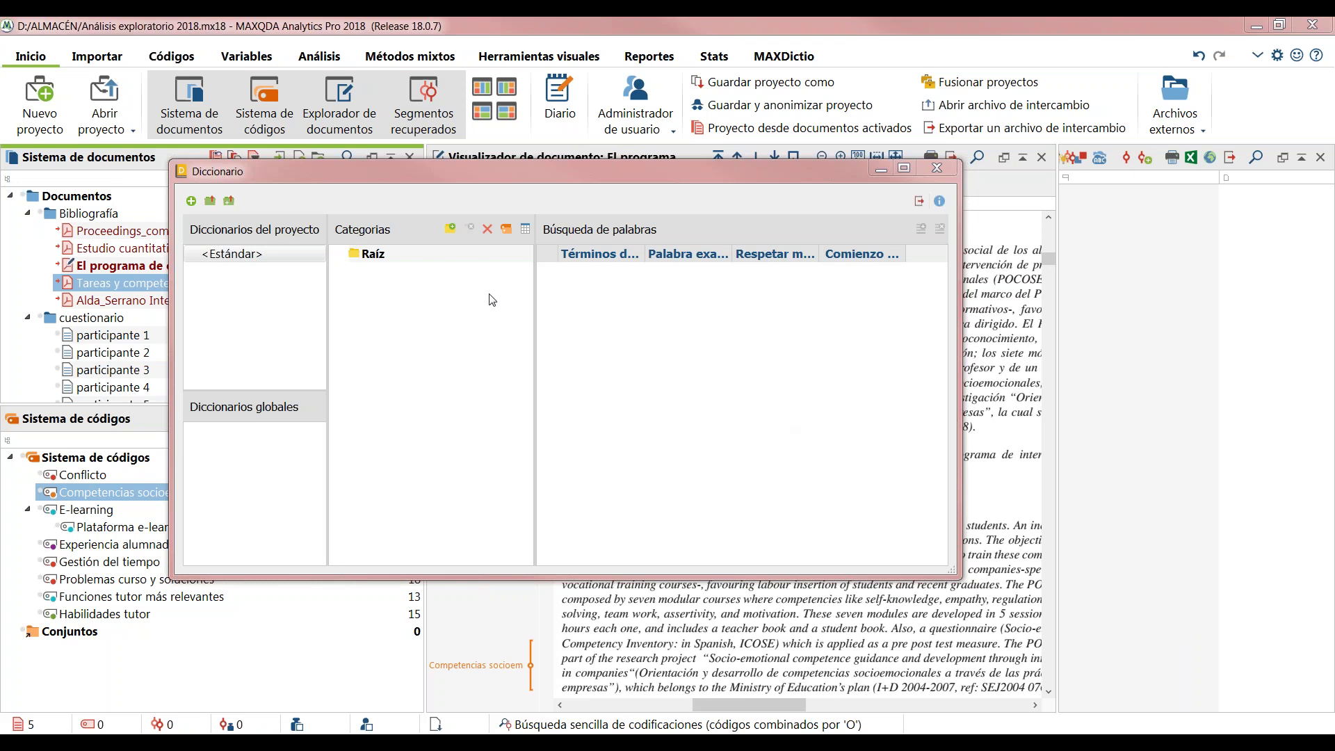
pyautogui.moveTo(690, 177); pyautogui.dragTo(656, 205)
pyautogui.click(1165, 215)
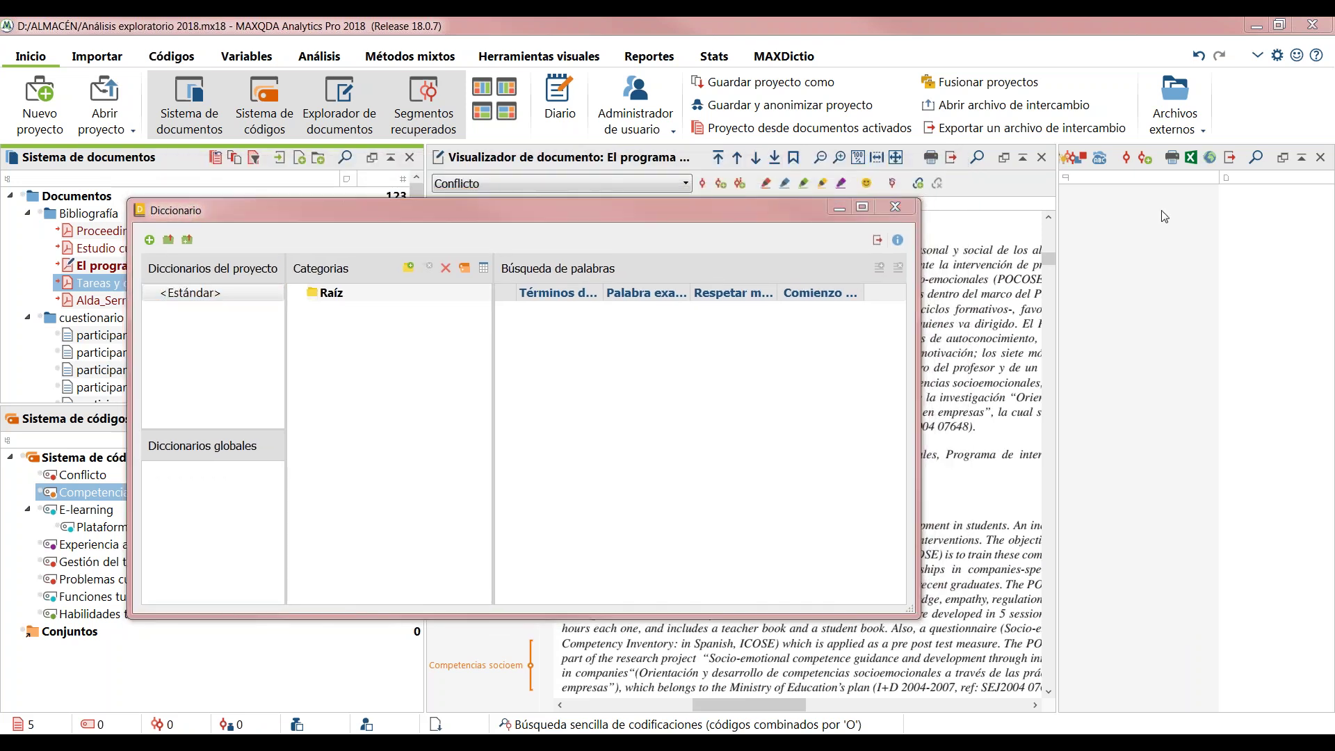
pyautogui.click(1200, 137)
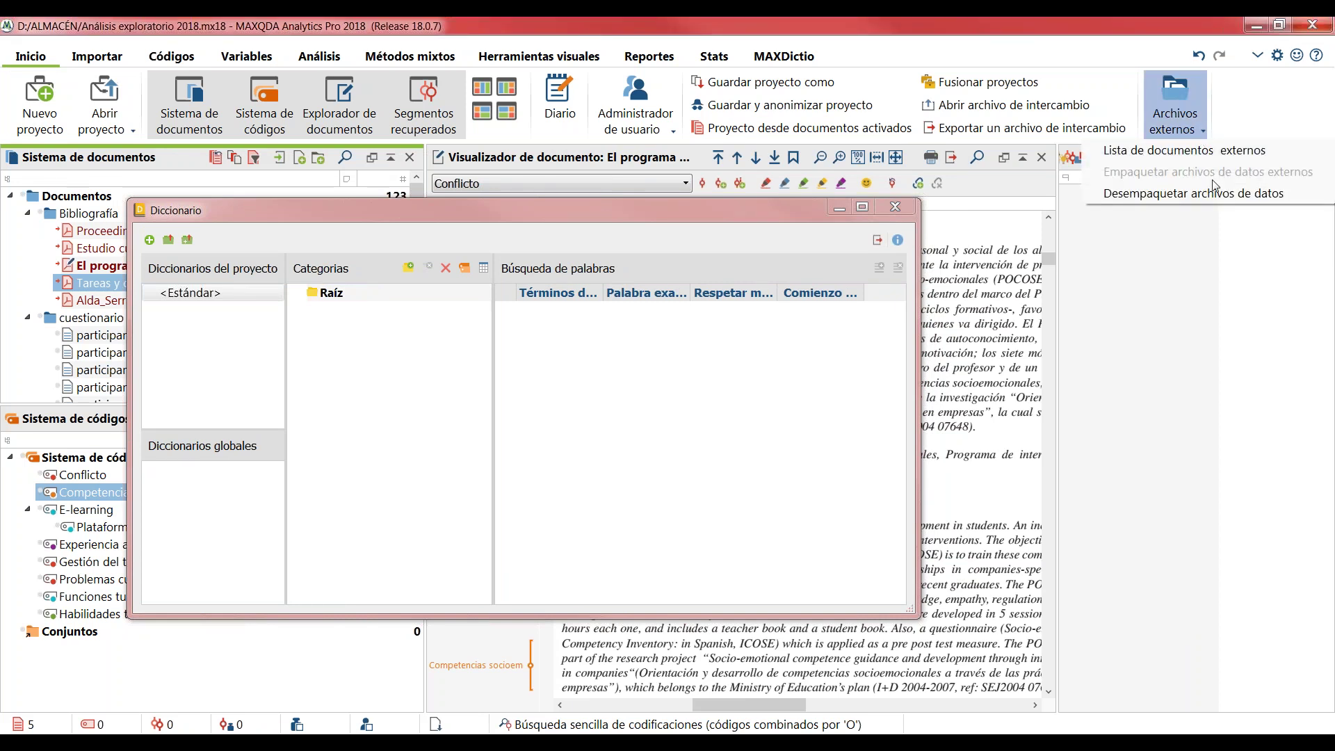
pyautogui.click(1193, 151)
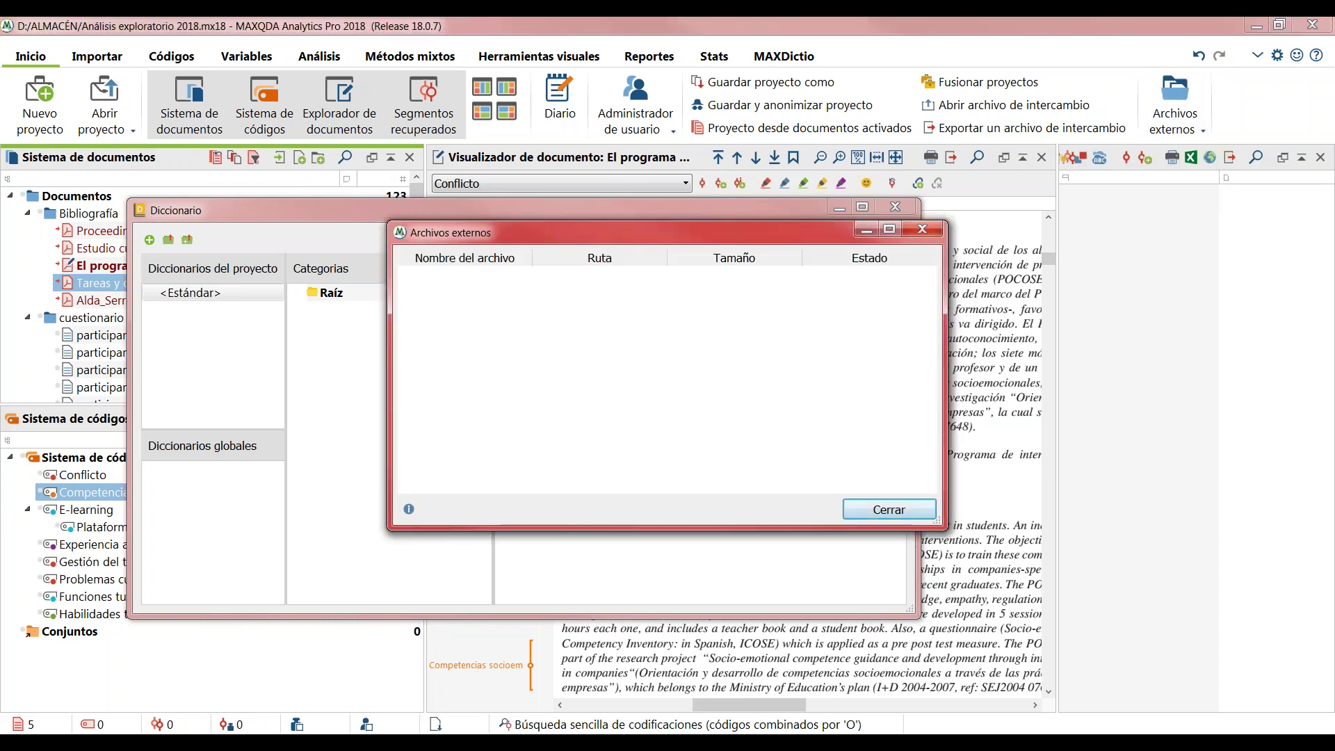
pyautogui.click(904, 513)
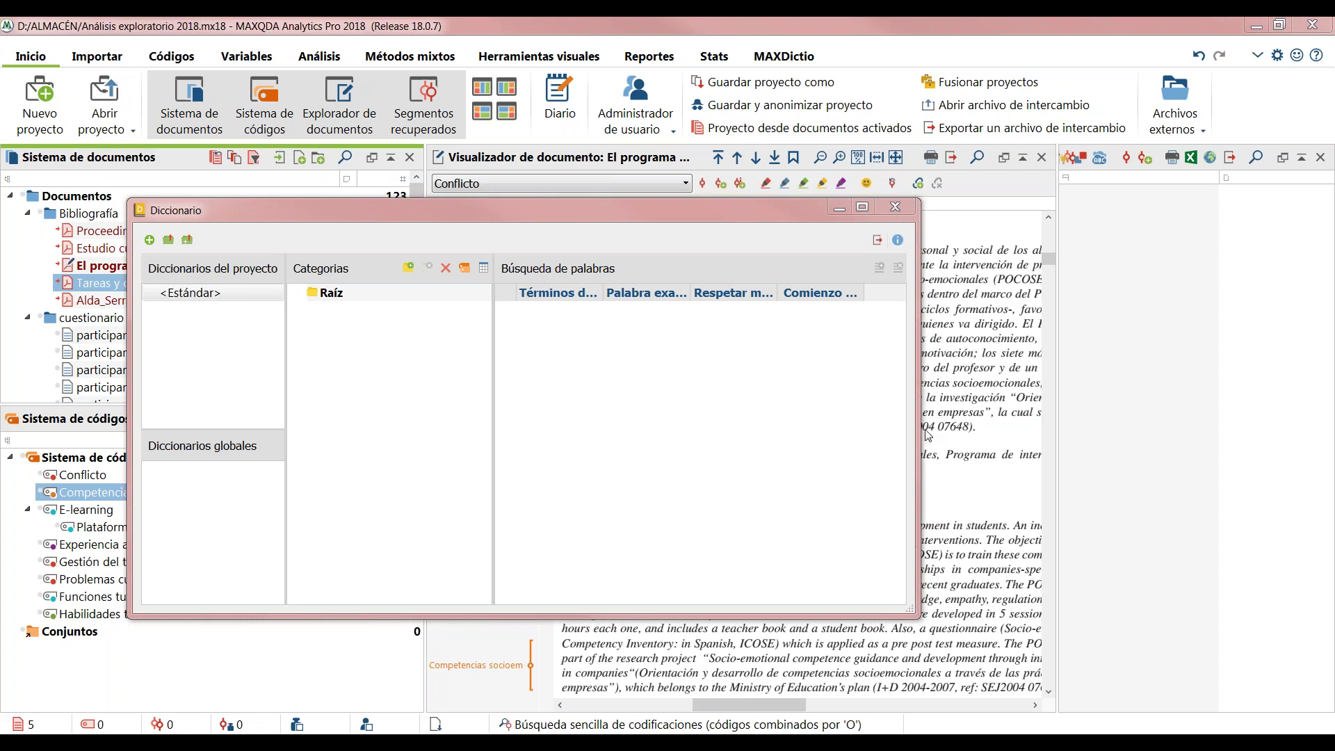
pyautogui.click(644, 229)
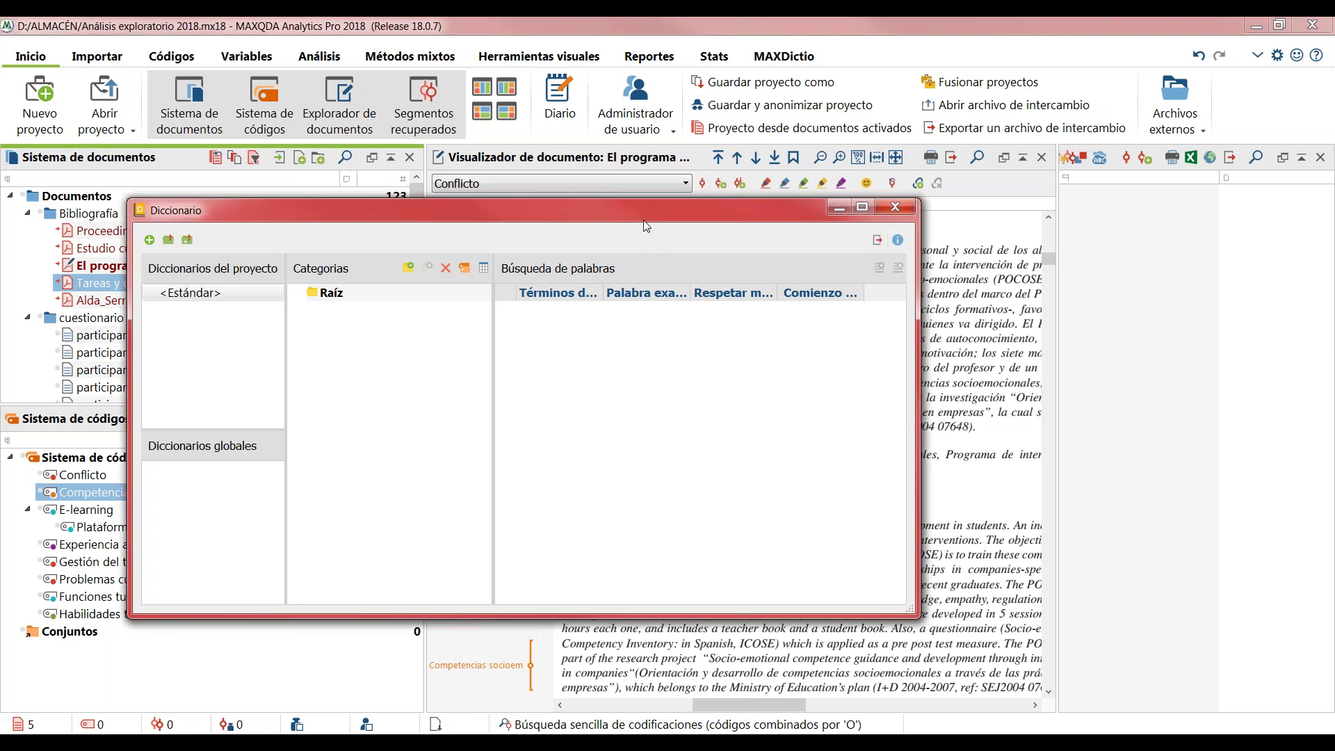
pyautogui.click(894, 209)
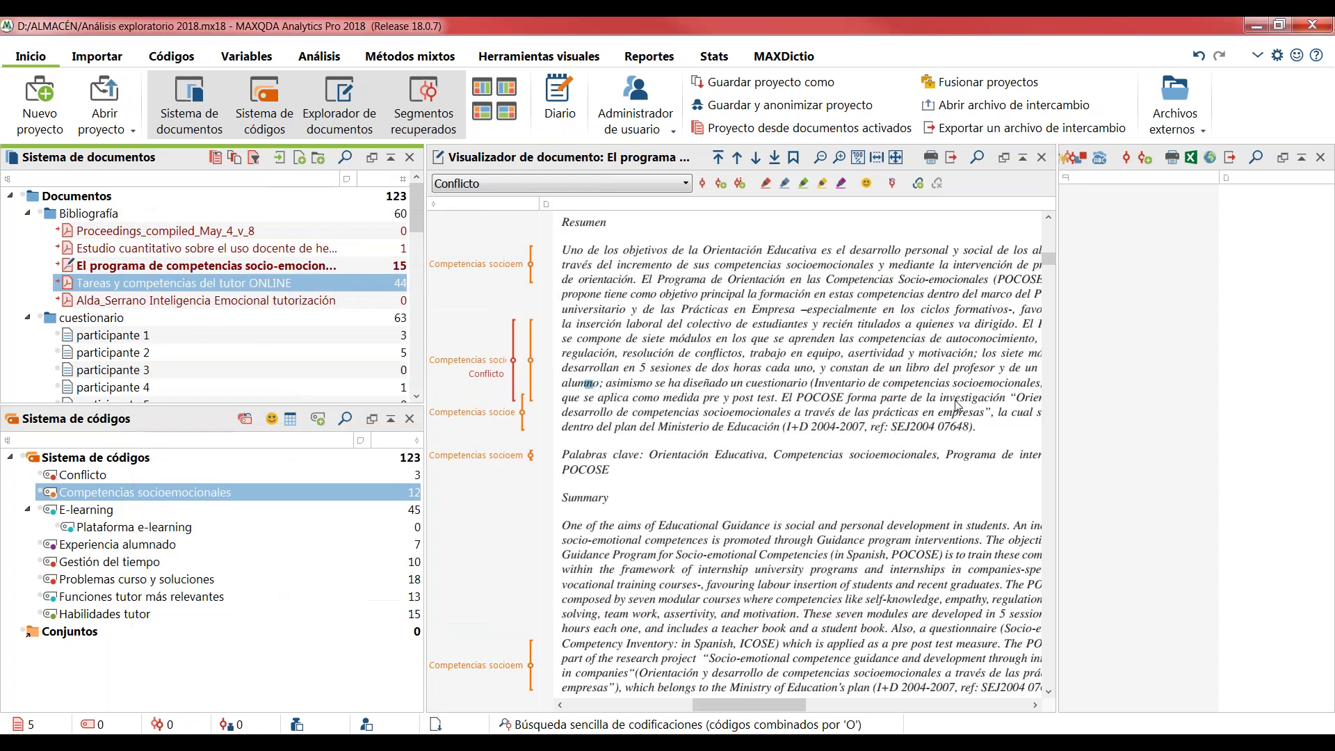